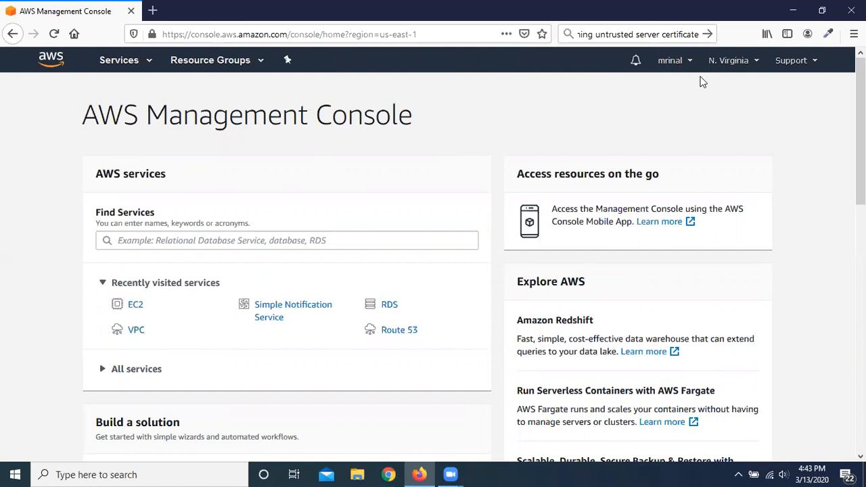
{"action": "mouse_move", "coordinate": [449, 474]}
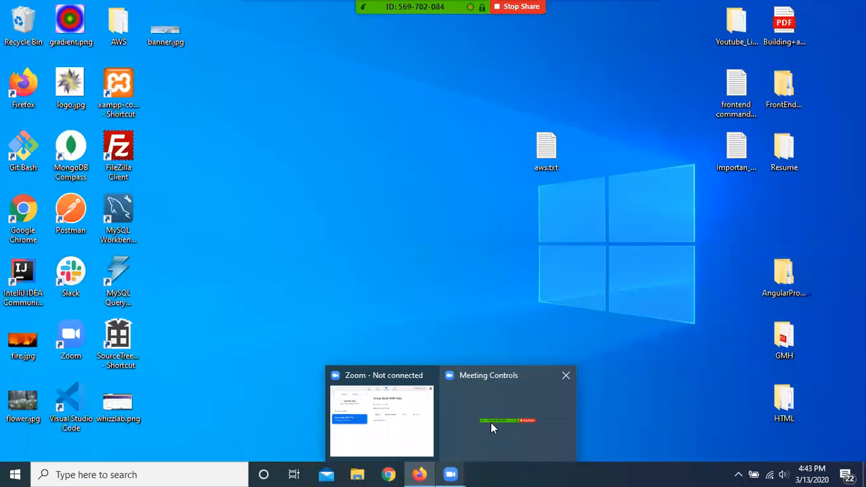
{"action": "left_click", "coordinate": [490, 422]}
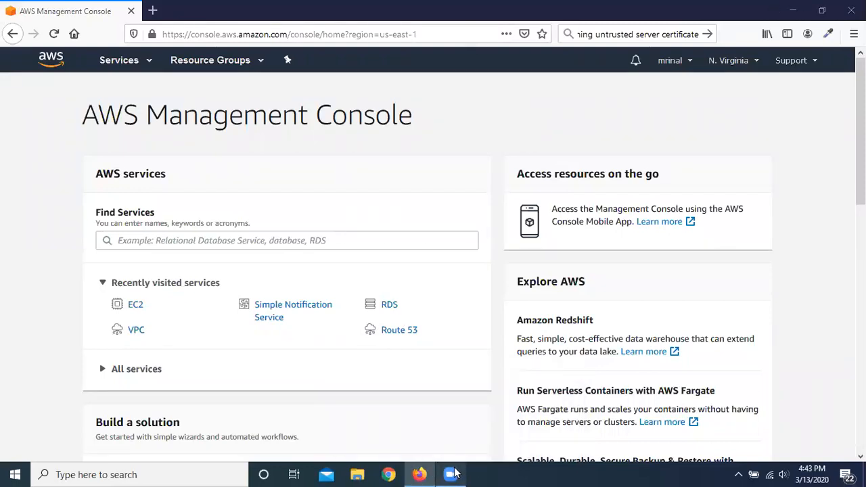
{"action": "left_click", "coordinate": [458, 240]}
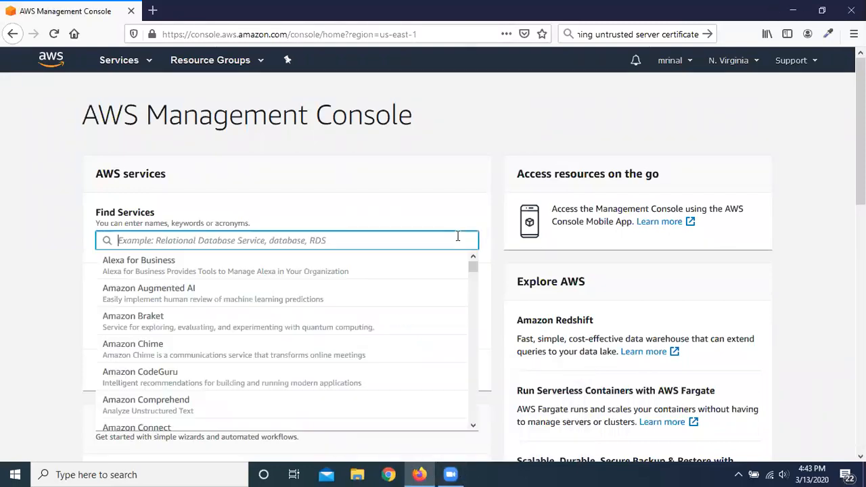
{"action": "left_click", "coordinate": [797, 8]}
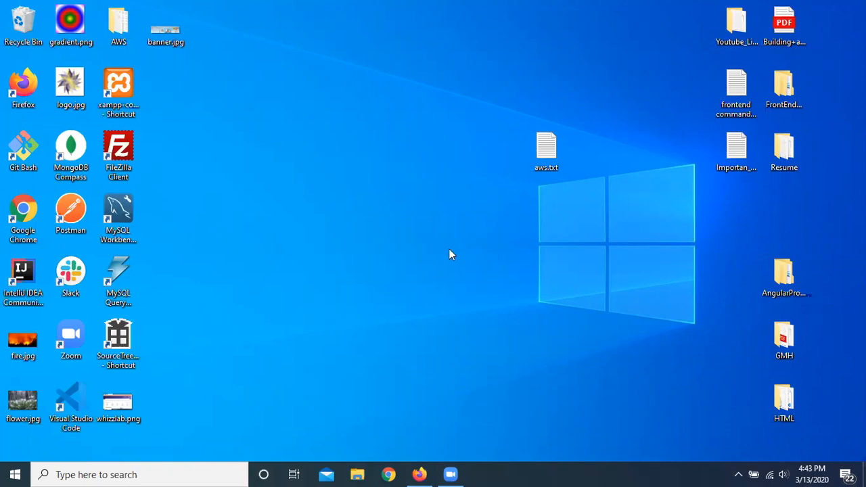
{"action": "left_click", "coordinate": [419, 465]}
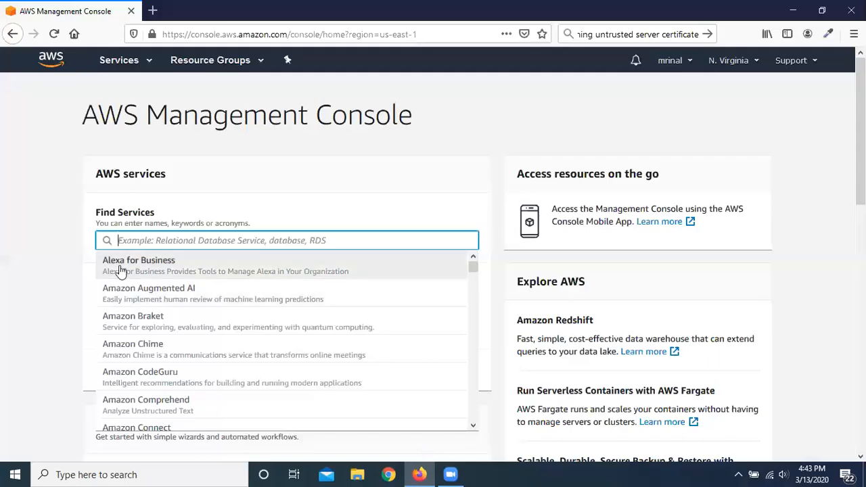
{"action": "left_click", "coordinate": [9, 181]}
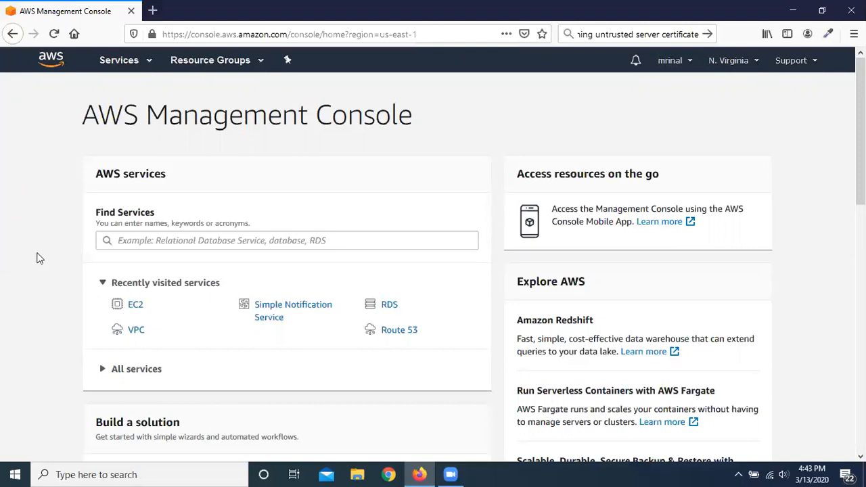
Step: Open the EC2 service dashboard for the N. Virginia region and look through its resource overview
{"action": "left_click", "coordinate": [148, 65]}
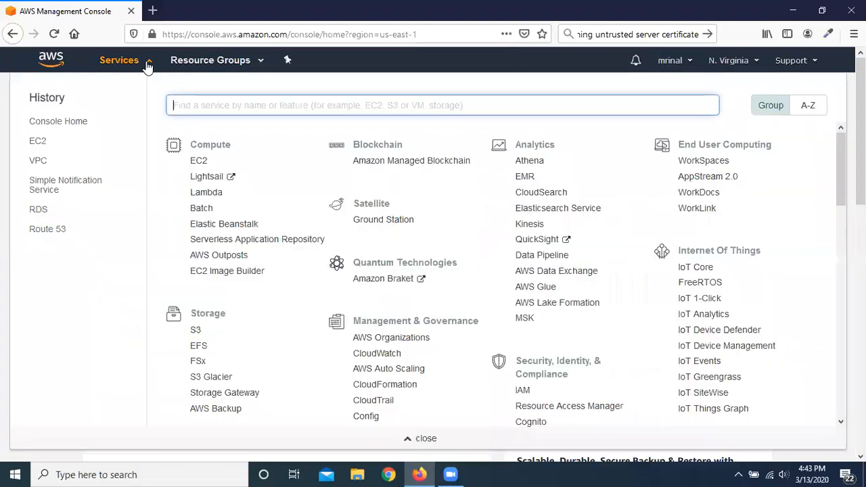
{"action": "left_click", "coordinate": [200, 163]}
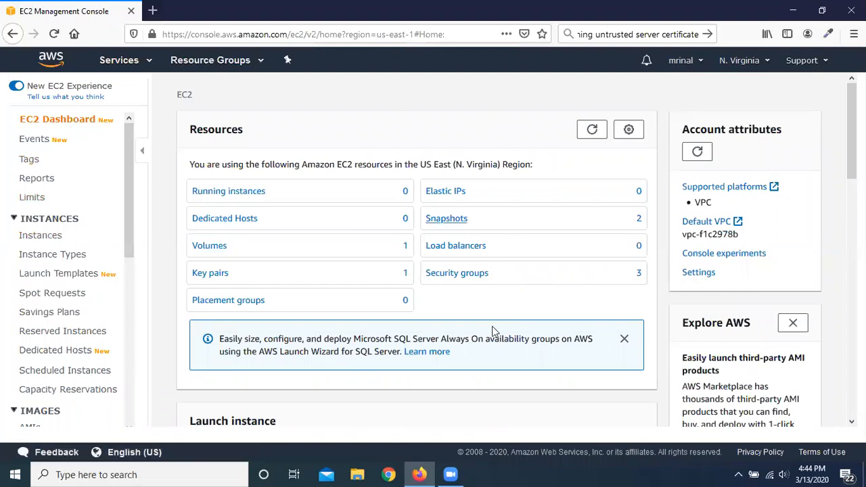
{"action": "scroll", "coordinate": [447, 322], "scroll_direction": "down", "scroll_amount": 1}
{"action": "scroll", "coordinate": [446, 320], "scroll_direction": "down", "scroll_amount": 5}
{"action": "scroll", "coordinate": [442, 318], "scroll_direction": "up", "scroll_amount": 6}
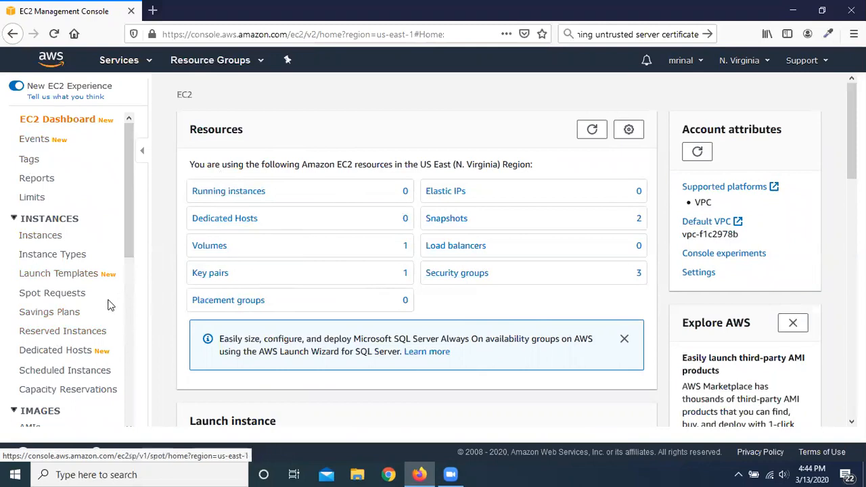
Step: Check the list of Elastic Block Store snapshots and the list of EC2 instances
{"action": "scroll", "coordinate": [93, 296], "scroll_direction": "down", "scroll_amount": 5}
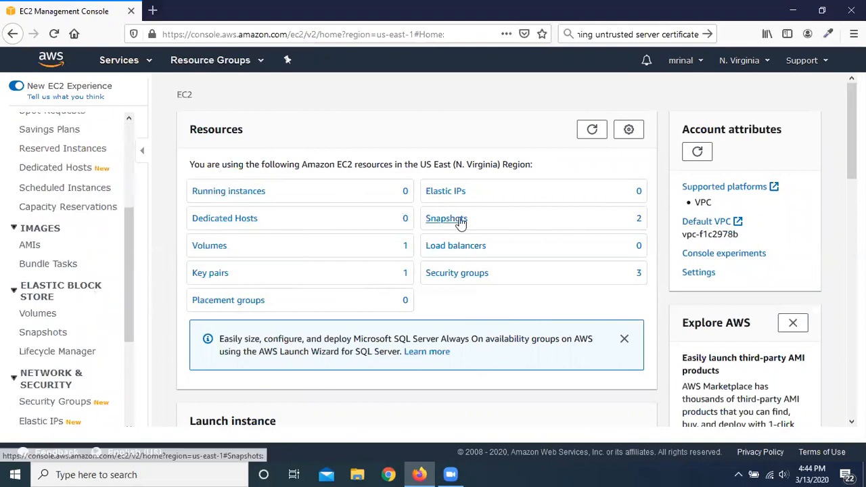
{"action": "left_click", "coordinate": [46, 333]}
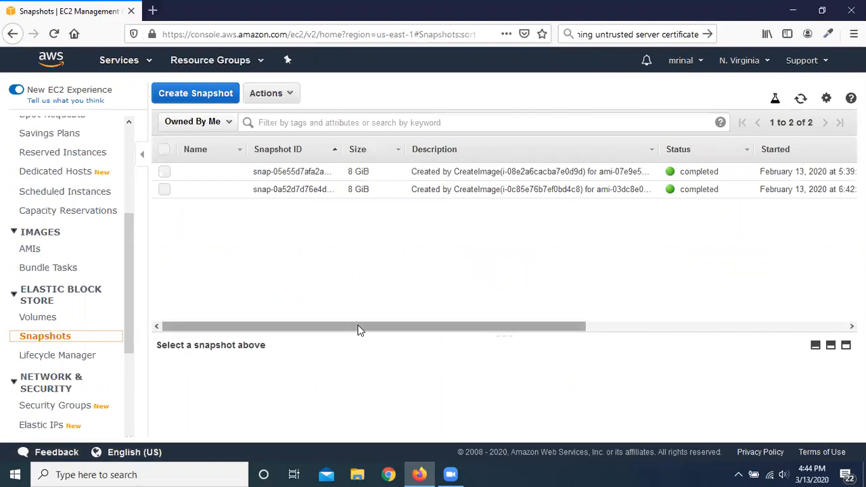
{"action": "mouse_move", "coordinate": [359, 330]}
{"action": "left_mouse_down"}
{"action": "mouse_move", "coordinate": [400, 330]}
{"action": "mouse_move", "coordinate": [353, 330]}
{"action": "left_mouse_up"}
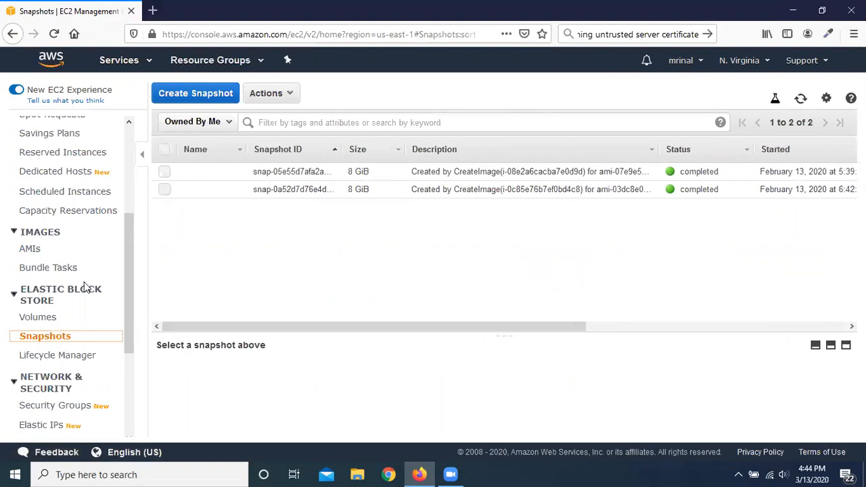
{"action": "scroll", "coordinate": [44, 240], "scroll_direction": "up", "scroll_amount": 2}
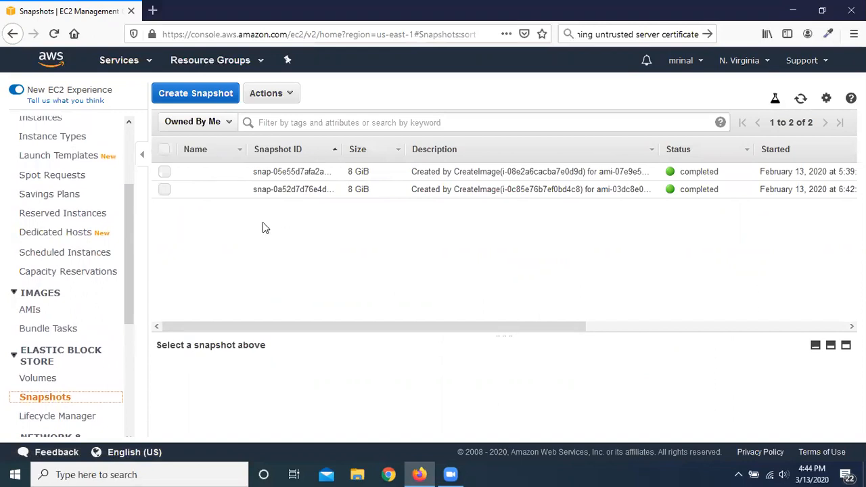
{"action": "scroll", "coordinate": [64, 245], "scroll_direction": "up", "scroll_amount": 3}
{"action": "left_click", "coordinate": [61, 244]}
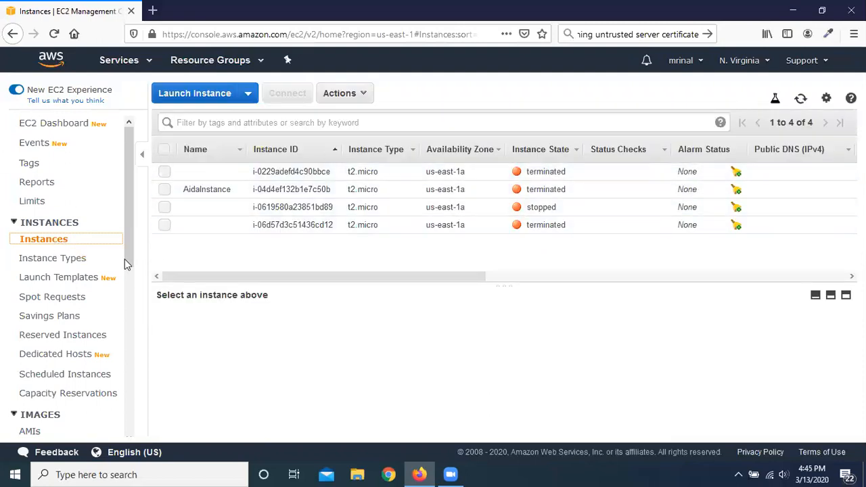
Step: Try to delete both Elastic Block Store snapshots at once
{"action": "scroll", "coordinate": [71, 256], "scroll_direction": "down", "scroll_amount": 2}
{"action": "scroll", "coordinate": [71, 256], "scroll_direction": "down", "scroll_amount": 5}
{"action": "left_click", "coordinate": [63, 276]}
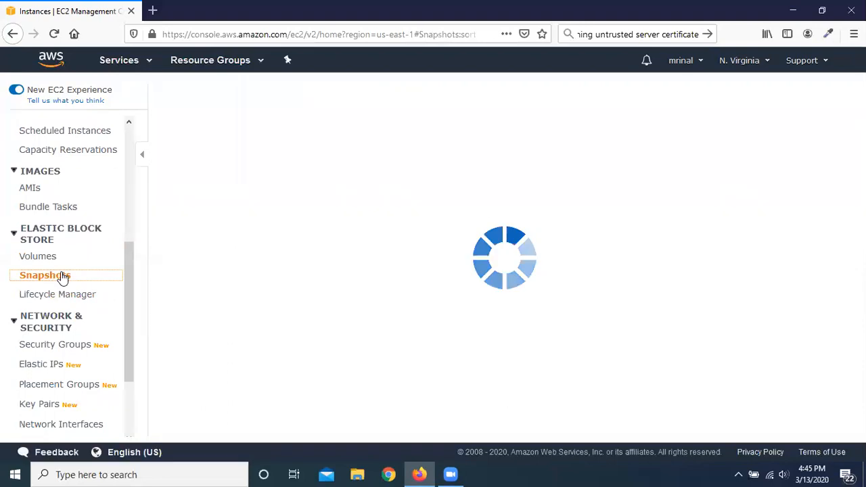
{"action": "left_click_drag", "start_coordinate": [586, 328], "coordinate": [7, 329]}
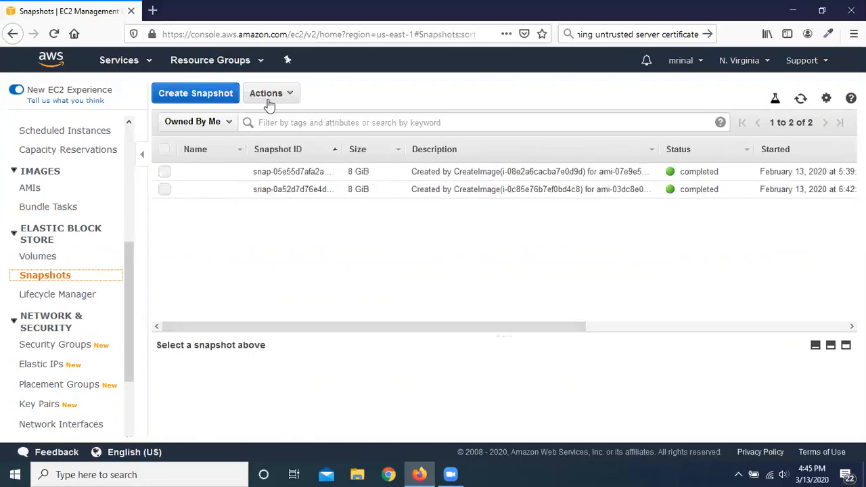
{"action": "left_click", "coordinate": [164, 149]}
{"action": "left_click", "coordinate": [278, 93]}
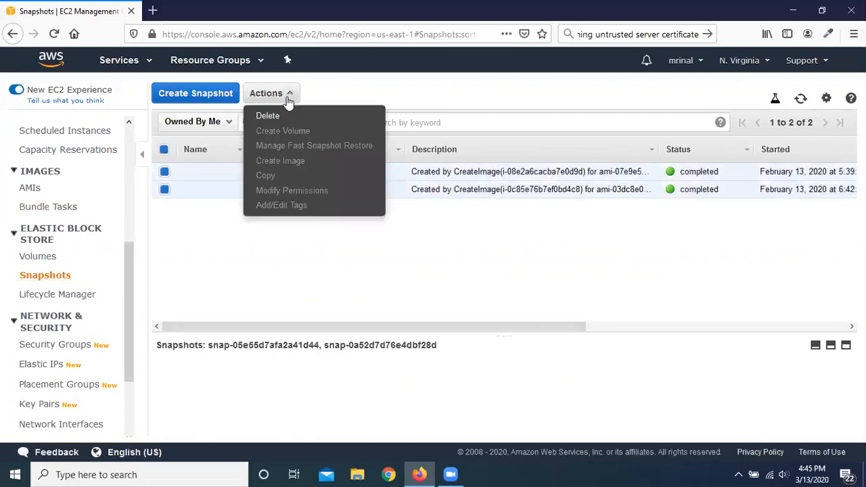
{"action": "left_click", "coordinate": [287, 119]}
{"action": "left_click", "coordinate": [589, 315]}
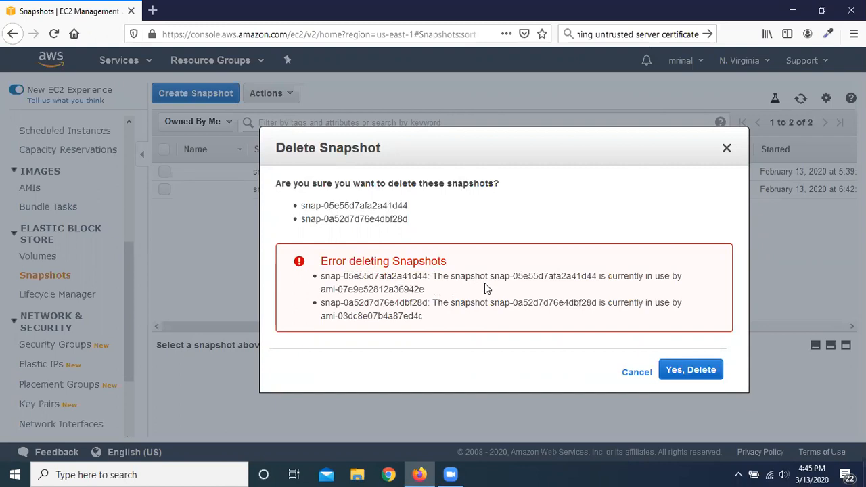
{"action": "left_click", "coordinate": [691, 371]}
{"action": "left_click", "coordinate": [623, 372]}
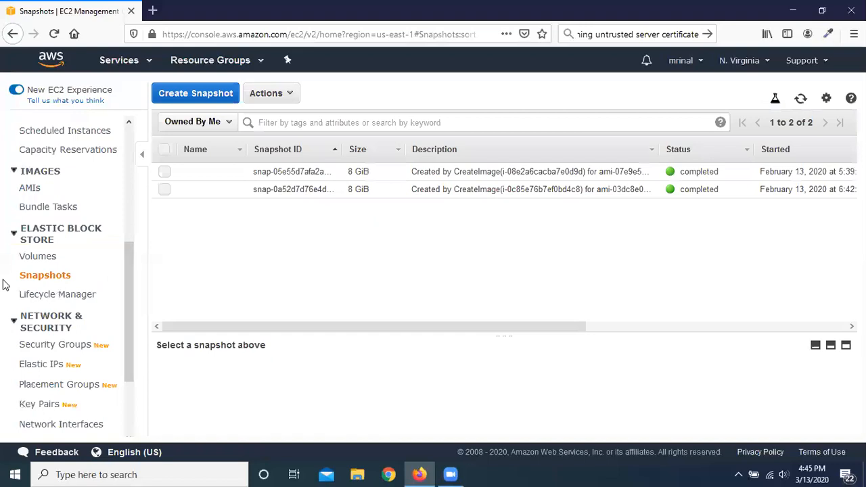
Step: Deregister the DevOpsHW4 image from the AMIs owned by the account
{"action": "scroll", "coordinate": [61, 293], "scroll_direction": "down", "scroll_amount": 2}
{"action": "scroll", "coordinate": [63, 296], "scroll_direction": "up", "scroll_amount": 5}
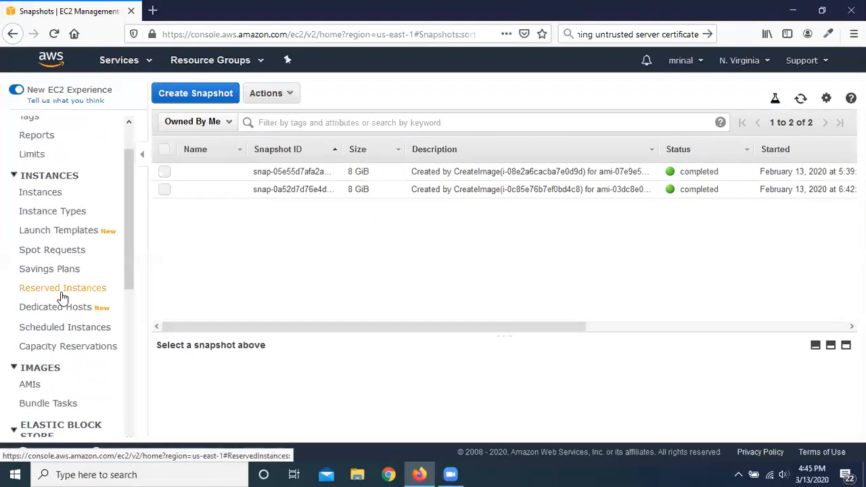
{"action": "left_click", "coordinate": [30, 385]}
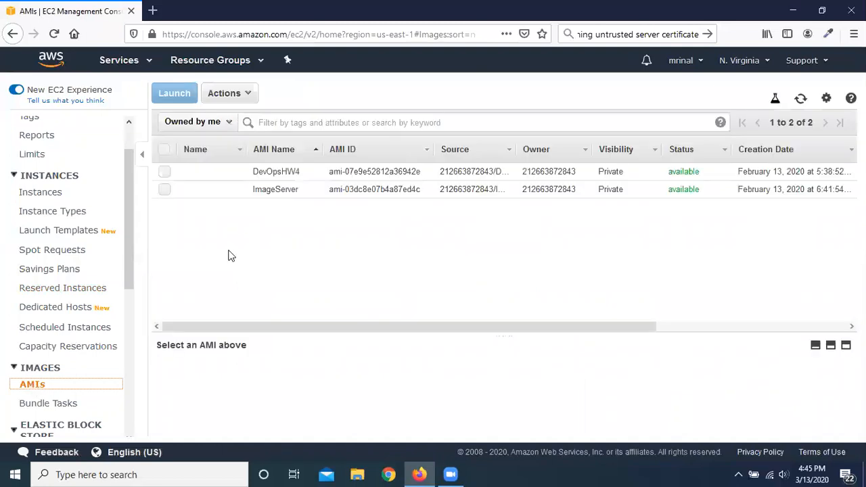
{"action": "left_click_drag", "start_coordinate": [352, 331], "coordinate": [310, 316]}
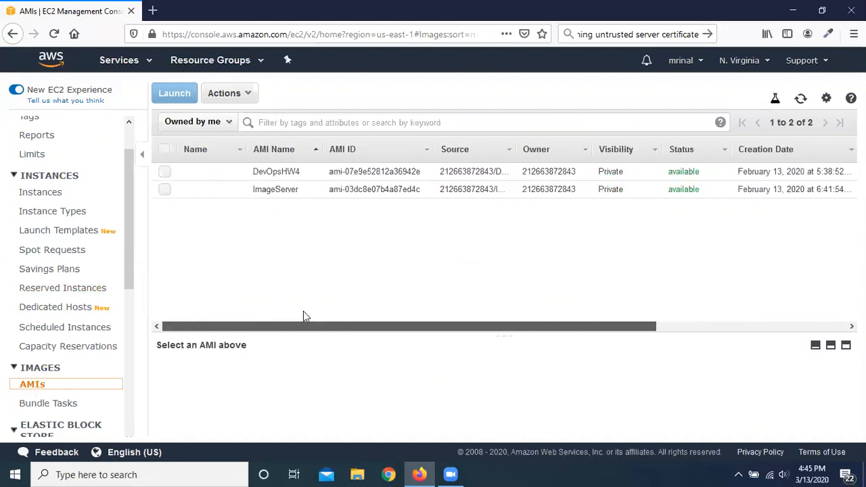
{"action": "left_click", "coordinate": [166, 172]}
{"action": "left_click", "coordinate": [247, 93]}
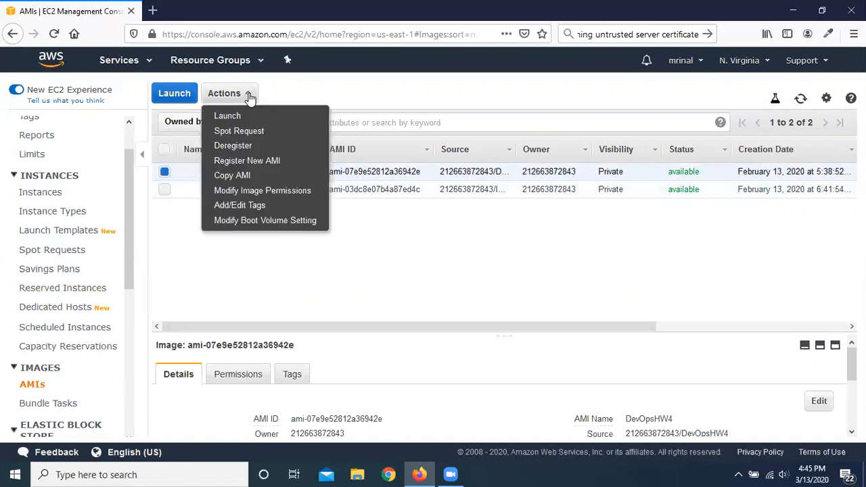
{"action": "left_click", "coordinate": [283, 145]}
{"action": "left_click", "coordinate": [500, 298]}
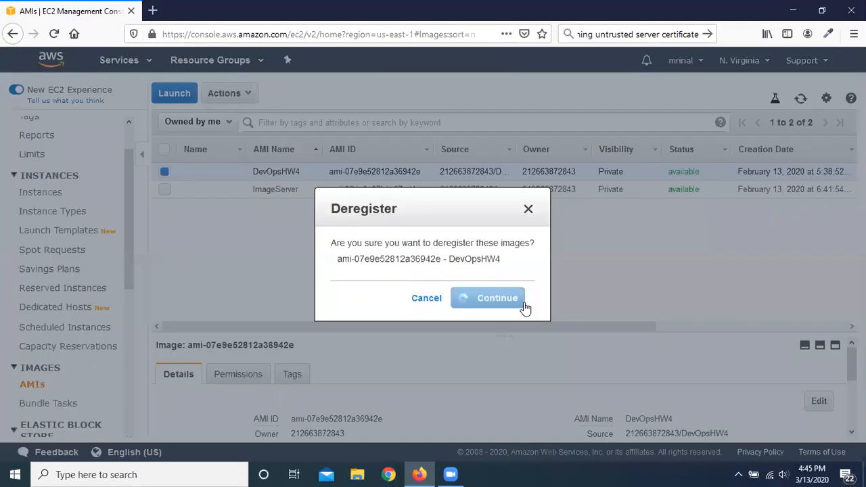
Step: Deregister the ImageServer image as well
{"action": "left_click", "coordinate": [167, 174]}
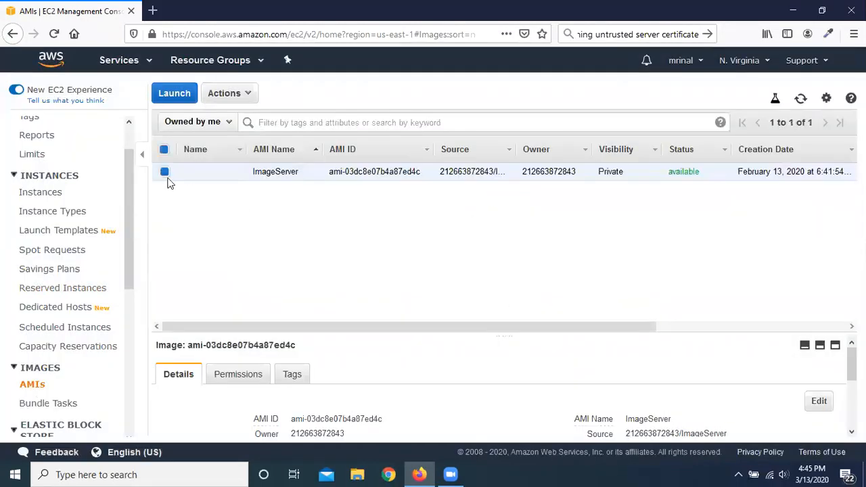
{"action": "left_click", "coordinate": [251, 95]}
{"action": "left_click", "coordinate": [278, 146]}
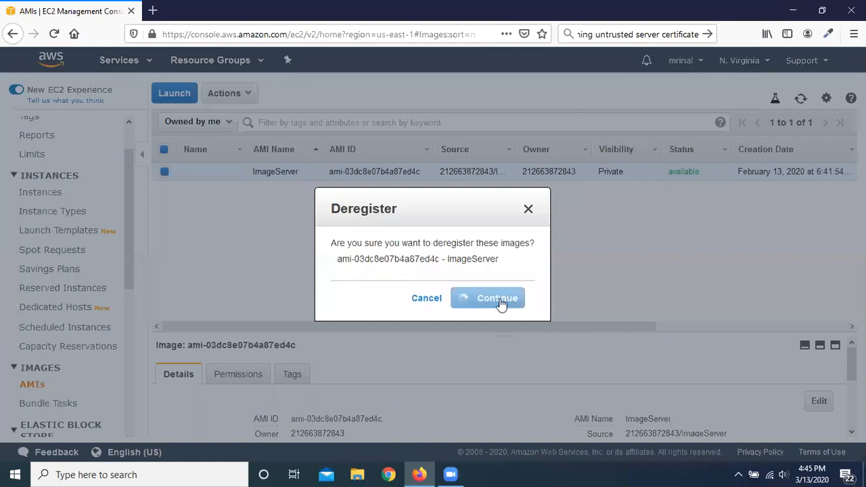
{"action": "left_click", "coordinate": [498, 303]}
Step: Select all snapshots in the Elastic Block Store list and delete them
{"action": "scroll", "coordinate": [16, 267], "scroll_direction": "down", "scroll_amount": 3}
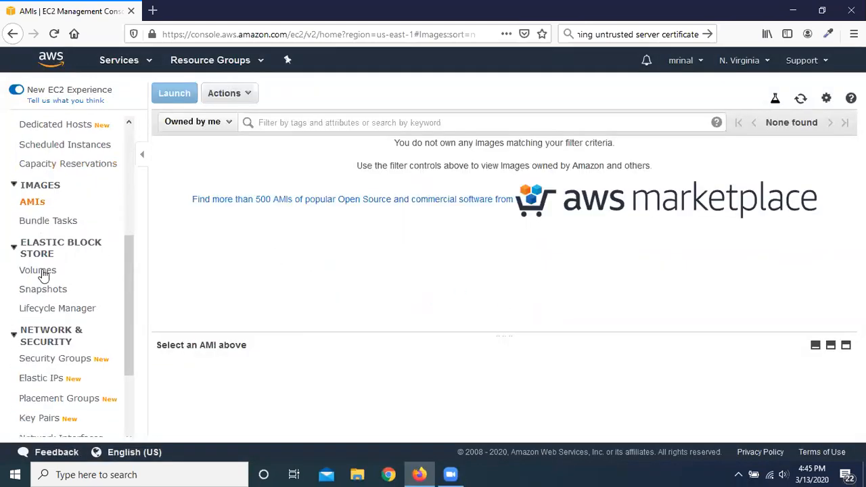
{"action": "left_click", "coordinate": [43, 290]}
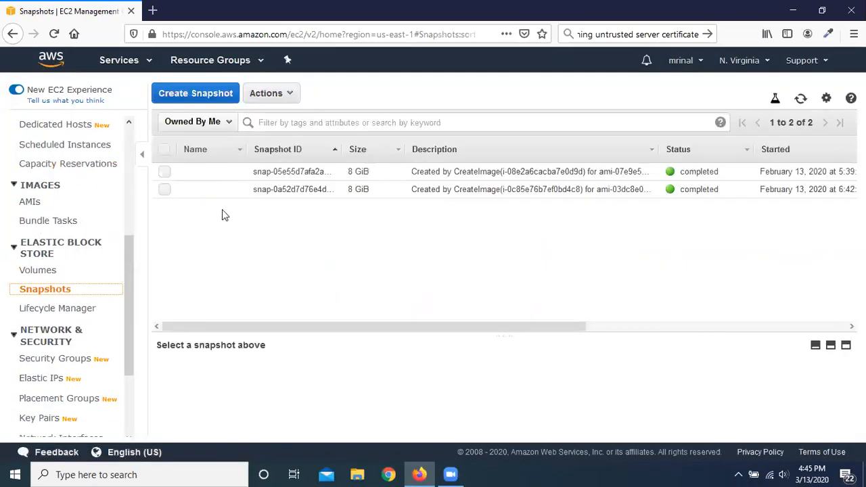
{"action": "left_click", "coordinate": [164, 149]}
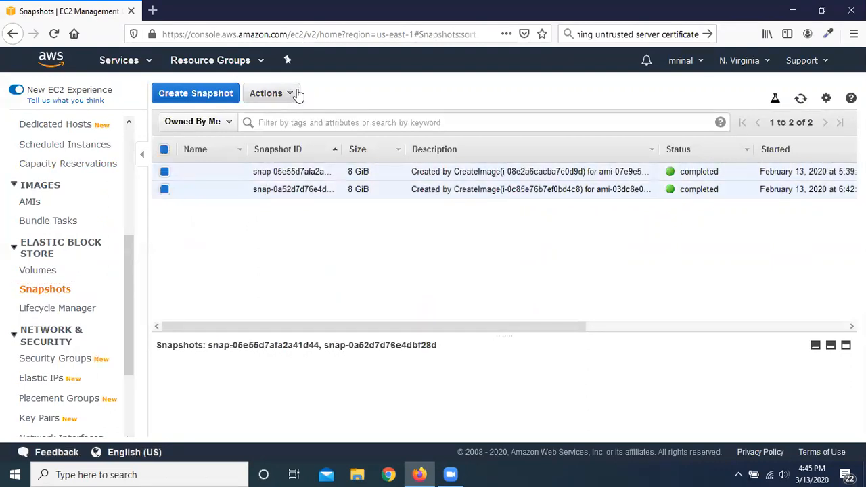
{"action": "left_click", "coordinate": [293, 93]}
{"action": "left_click", "coordinate": [270, 116]}
{"action": "left_click", "coordinate": [596, 316]}
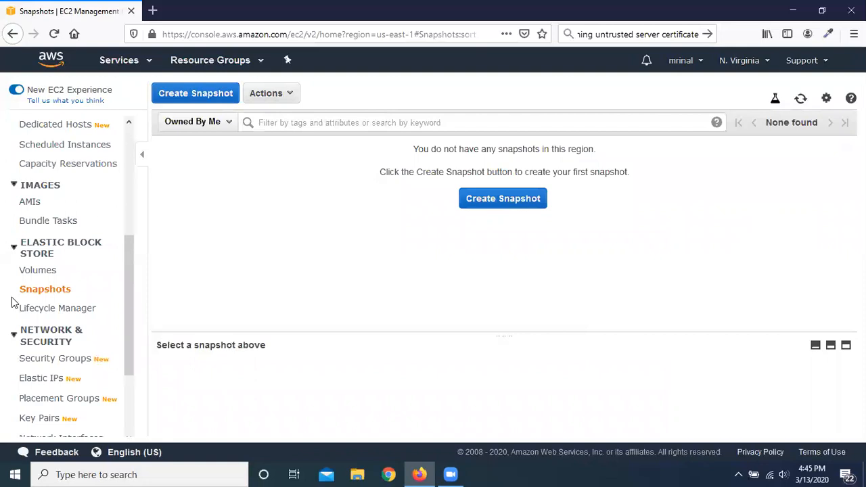
Step: Review the resource overview on the EC2 dashboard and the refreshed list of instances
{"action": "scroll", "coordinate": [20, 308], "scroll_direction": "up", "scroll_amount": 5}
{"action": "left_click", "coordinate": [67, 126]}
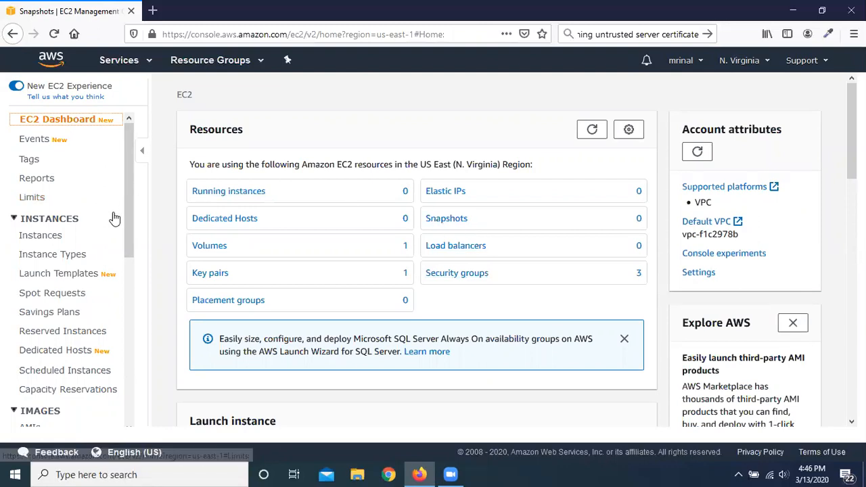
{"action": "left_click", "coordinate": [54, 240]}
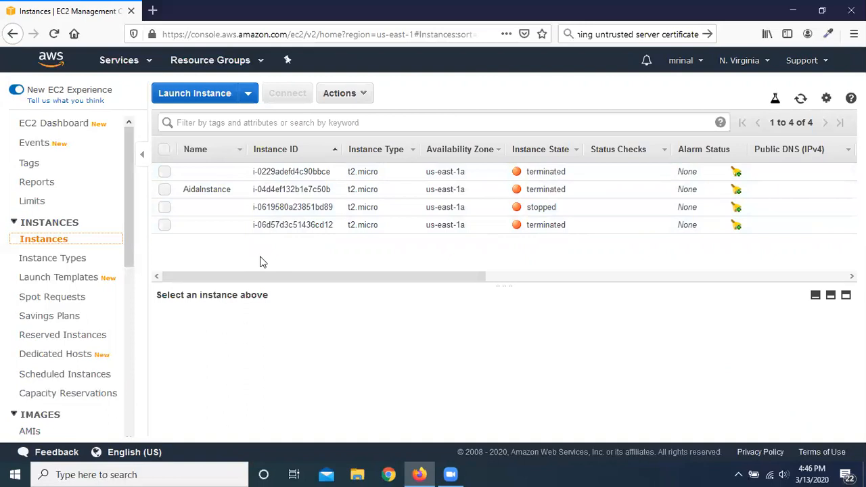
{"action": "left_click", "coordinate": [801, 100]}
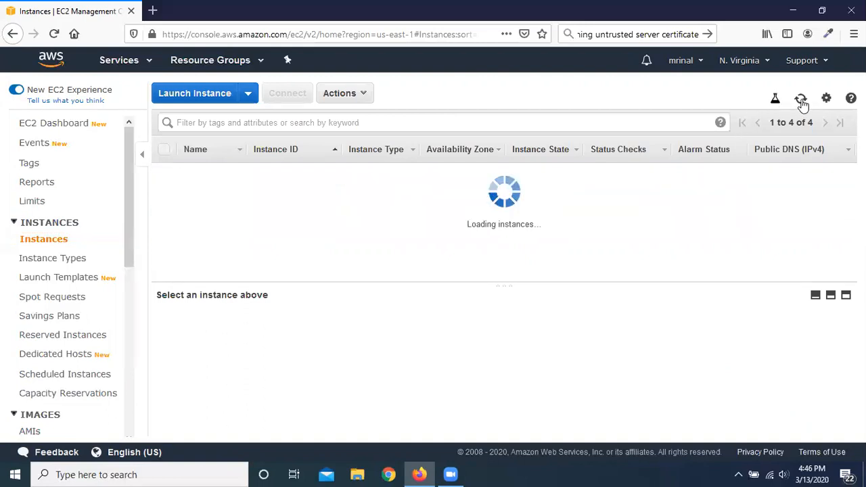
Step: Start launching a new EC2 instance and look through the Quick Start machine images
{"action": "left_click", "coordinate": [201, 95]}
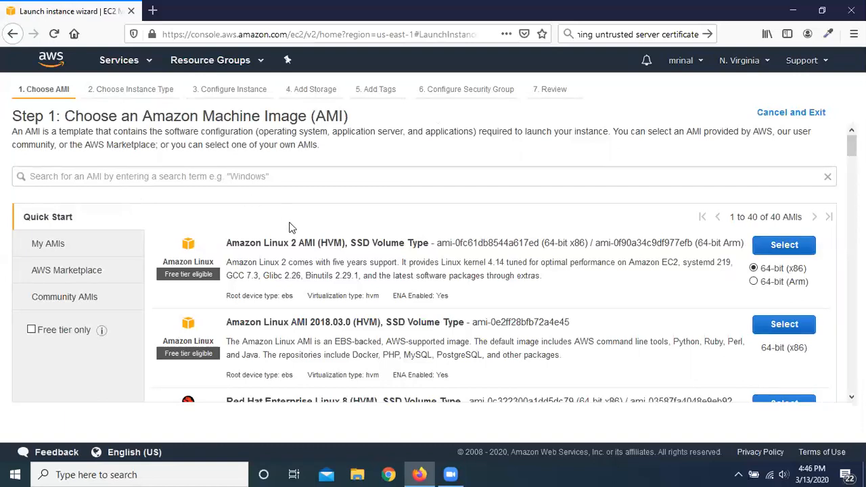
{"action": "scroll", "coordinate": [133, 192], "scroll_direction": "down", "scroll_amount": 3}
{"action": "scroll", "coordinate": [351, 298], "scroll_direction": "down", "scroll_amount": 3}
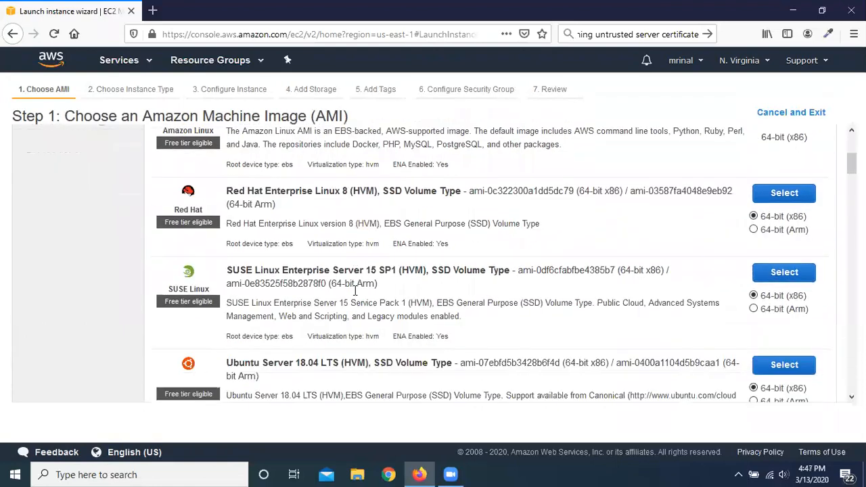
{"action": "scroll", "coordinate": [381, 287], "scroll_direction": "down", "scroll_amount": 5}
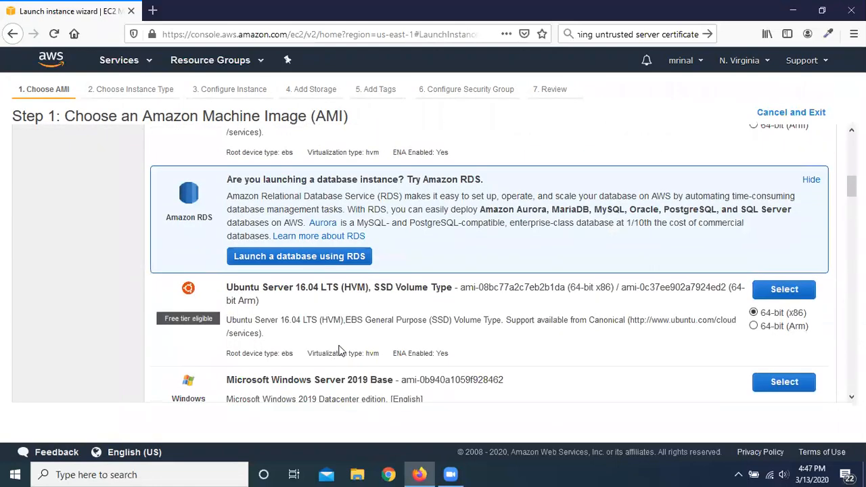
{"action": "scroll", "coordinate": [351, 313], "scroll_direction": "down", "scroll_amount": 4}
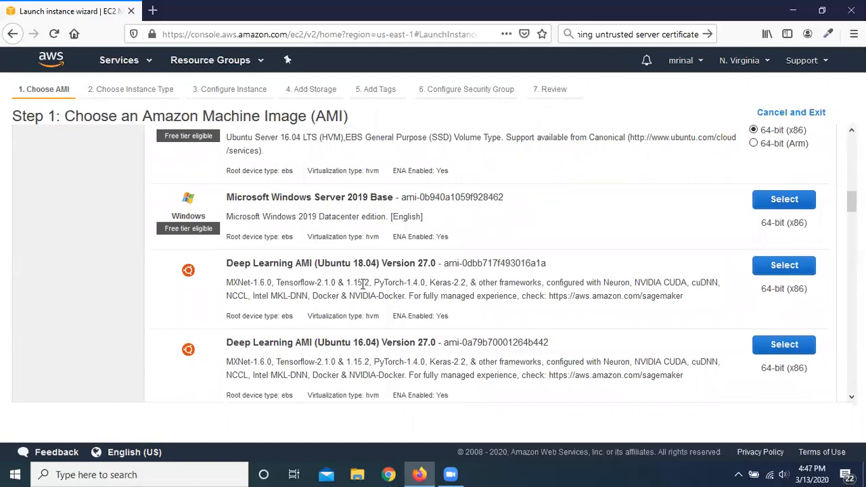
{"action": "scroll", "coordinate": [363, 284], "scroll_direction": "up", "scroll_amount": 10}
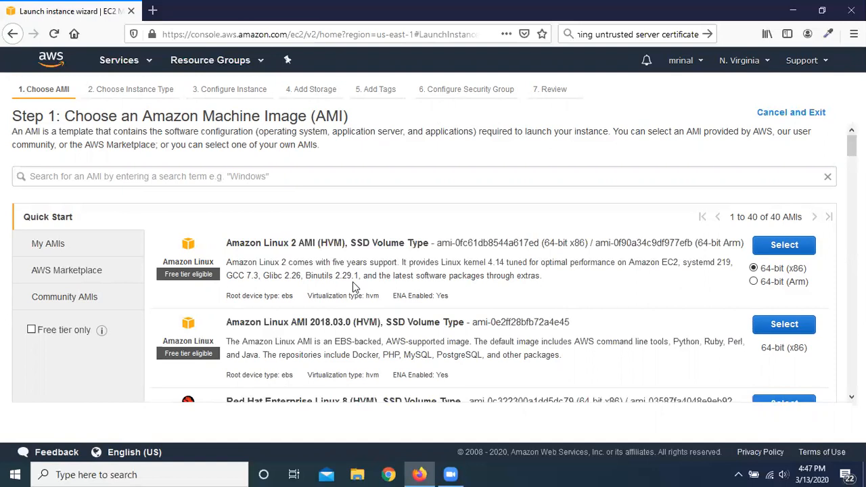
Step: Examine the account's own AMIs and the featured, popular and categorized software offered in the AWS Marketplace
{"action": "left_click", "coordinate": [67, 246]}
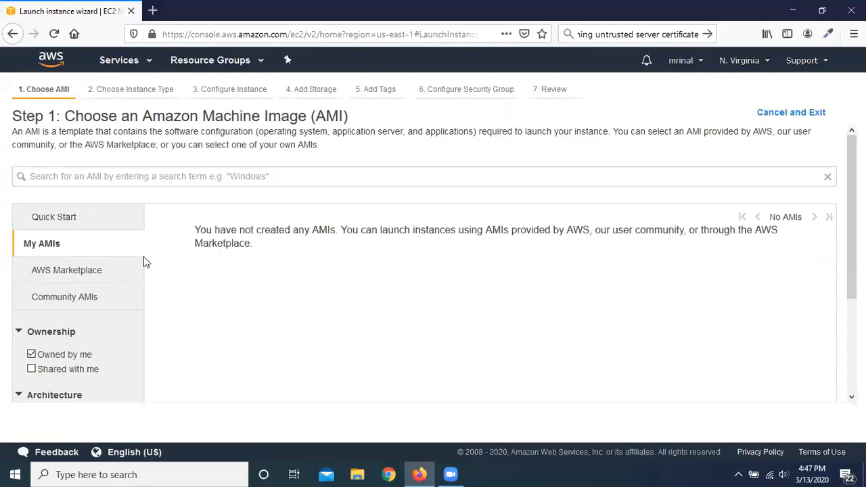
{"action": "left_click", "coordinate": [84, 276]}
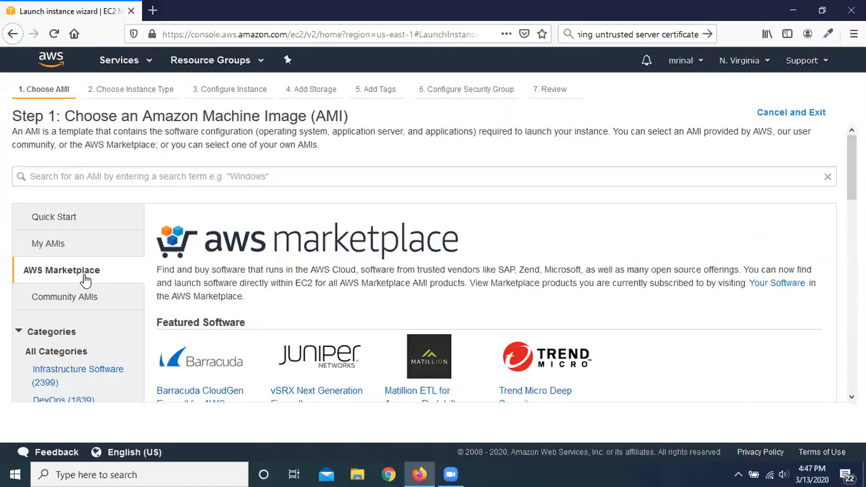
{"action": "scroll", "coordinate": [676, 278], "scroll_direction": "down", "scroll_amount": 4}
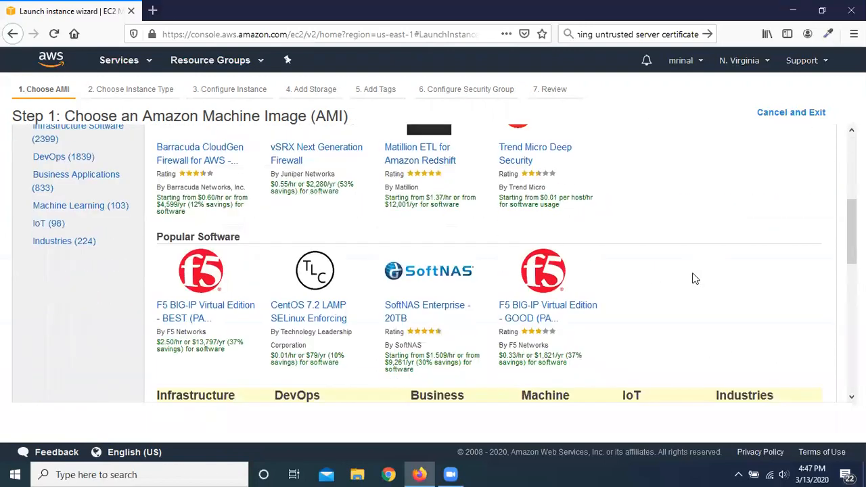
{"action": "scroll", "coordinate": [694, 277], "scroll_direction": "up", "scroll_amount": 4}
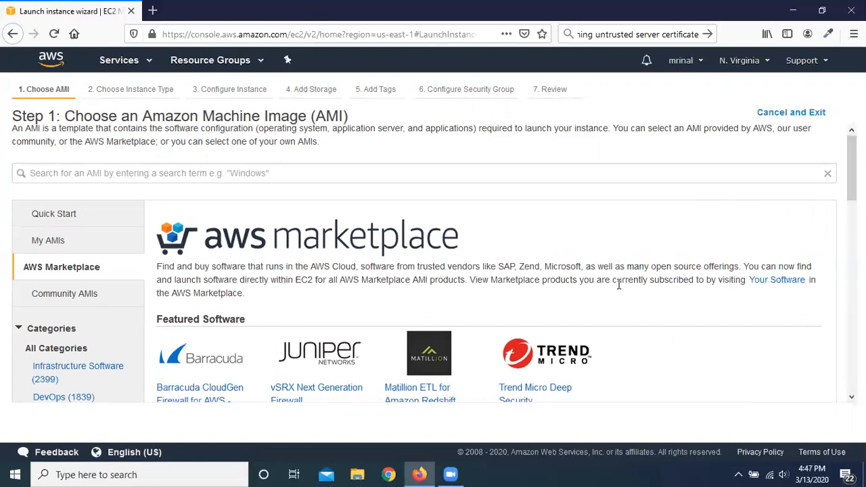
{"action": "scroll", "coordinate": [619, 284], "scroll_direction": "down", "scroll_amount": 3}
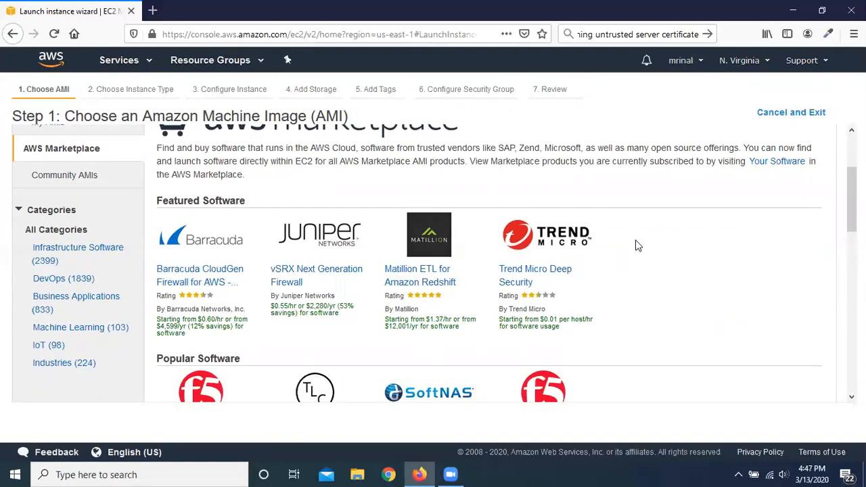
{"action": "scroll", "coordinate": [627, 233], "scroll_direction": "up", "scroll_amount": 2}
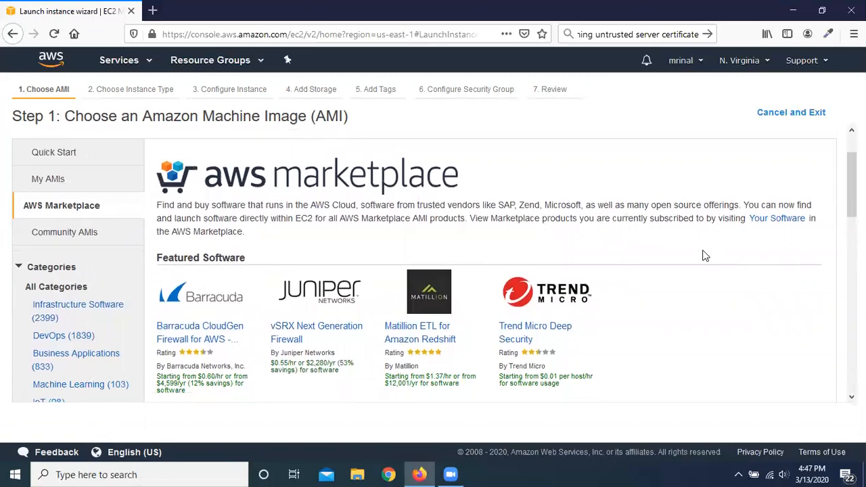
{"action": "scroll", "coordinate": [703, 254], "scroll_direction": "down", "scroll_amount": 7}
{"action": "scroll", "coordinate": [550, 286], "scroll_direction": "down", "scroll_amount": 4}
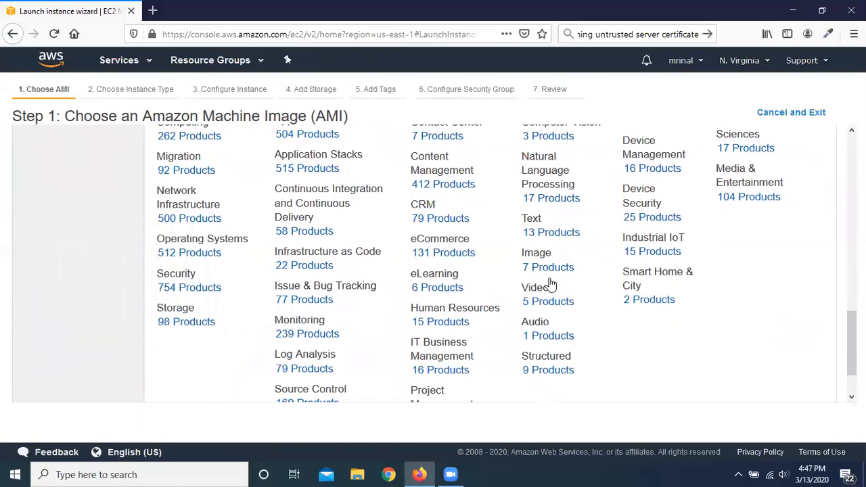
{"action": "scroll", "coordinate": [547, 285], "scroll_direction": "up", "scroll_amount": 10}
{"action": "scroll", "coordinate": [547, 286], "scroll_direction": "up", "scroll_amount": 1}
{"action": "scroll", "coordinate": [339, 271], "scroll_direction": "down", "scroll_amount": 2}
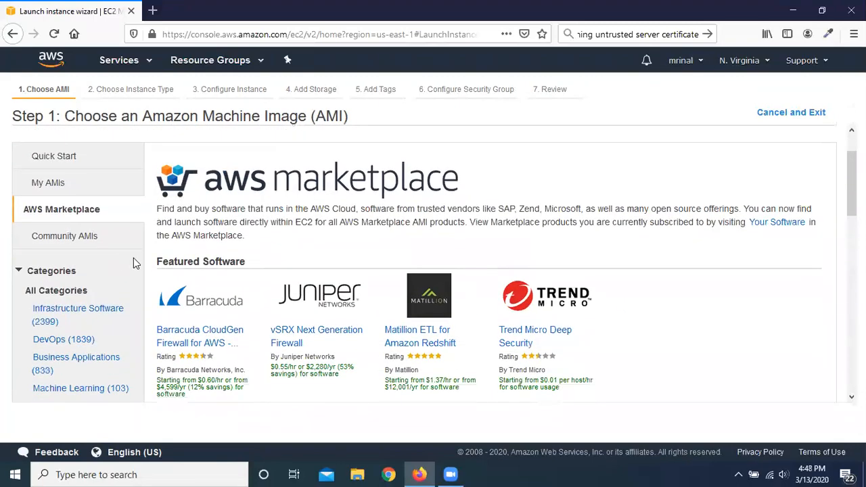
Step: Examine the Community AMIs and their operating system, architecture and root device type filters
{"action": "left_click", "coordinate": [68, 240]}
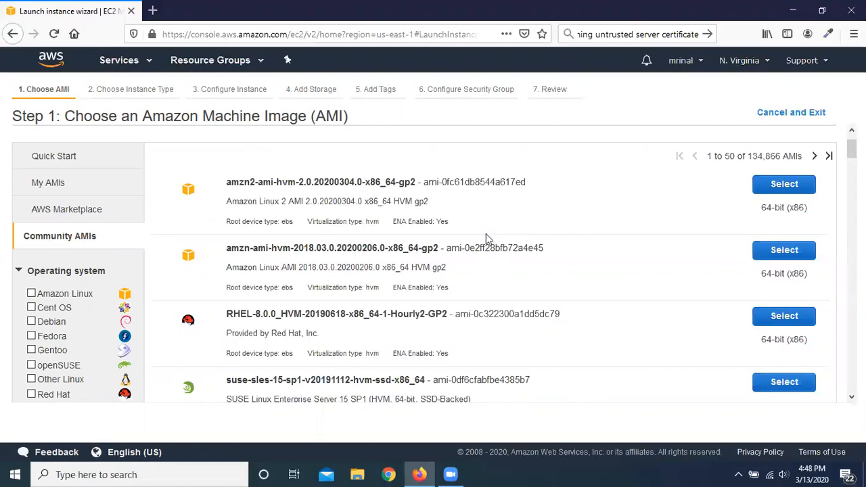
{"action": "scroll", "coordinate": [492, 241], "scroll_direction": "down", "scroll_amount": 5}
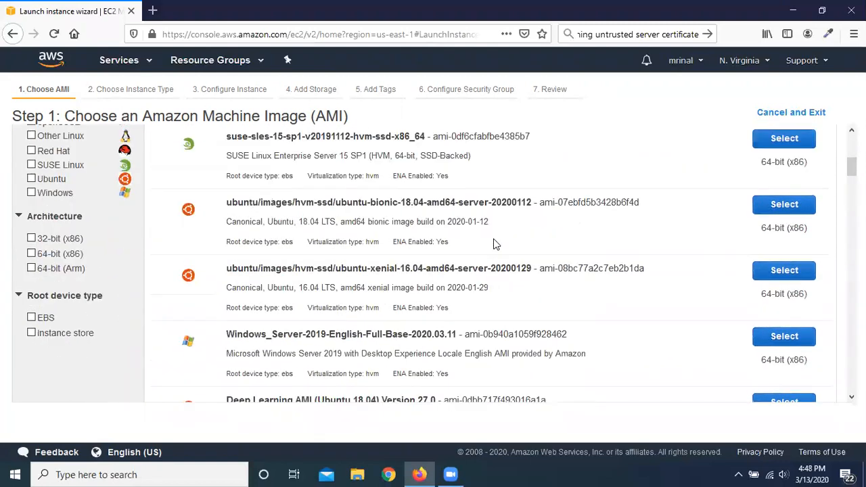
{"action": "scroll", "coordinate": [494, 245], "scroll_direction": "down", "scroll_amount": 5}
{"action": "scroll", "coordinate": [495, 241], "scroll_direction": "down", "scroll_amount": 5}
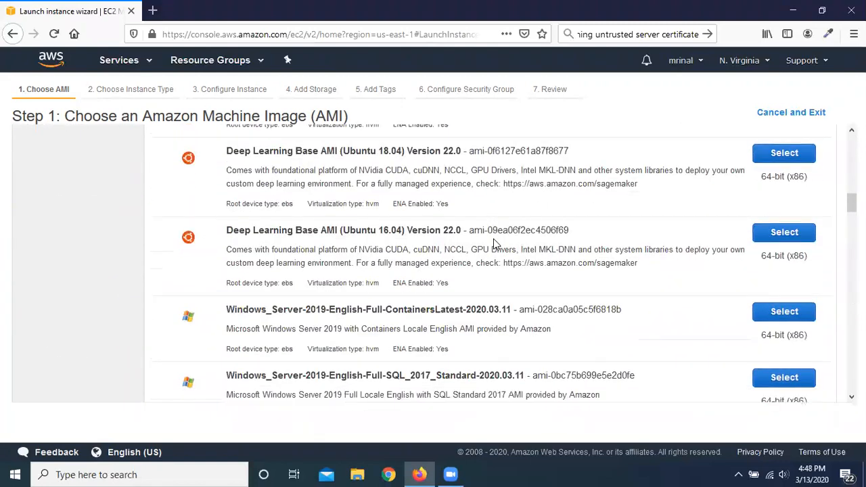
{"action": "scroll", "coordinate": [493, 243], "scroll_direction": "down", "scroll_amount": 5}
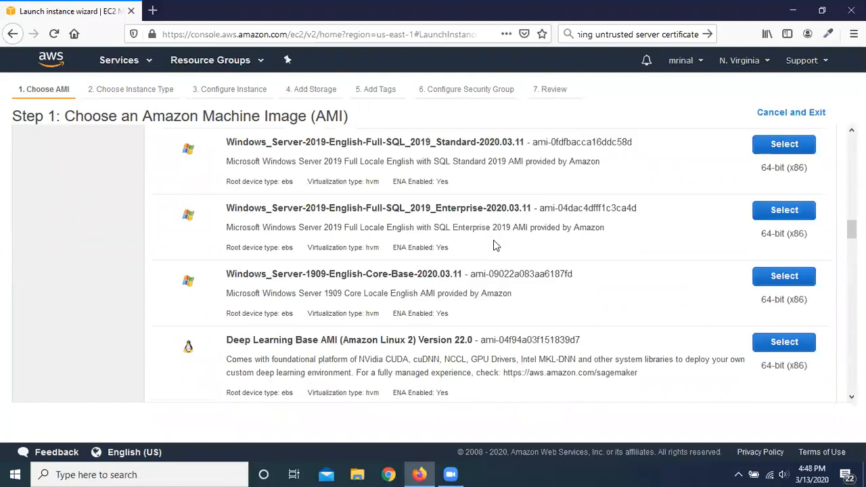
{"action": "scroll", "coordinate": [494, 245], "scroll_direction": "up", "scroll_amount": 10}
{"action": "scroll", "coordinate": [492, 245], "scroll_direction": "up", "scroll_amount": 2}
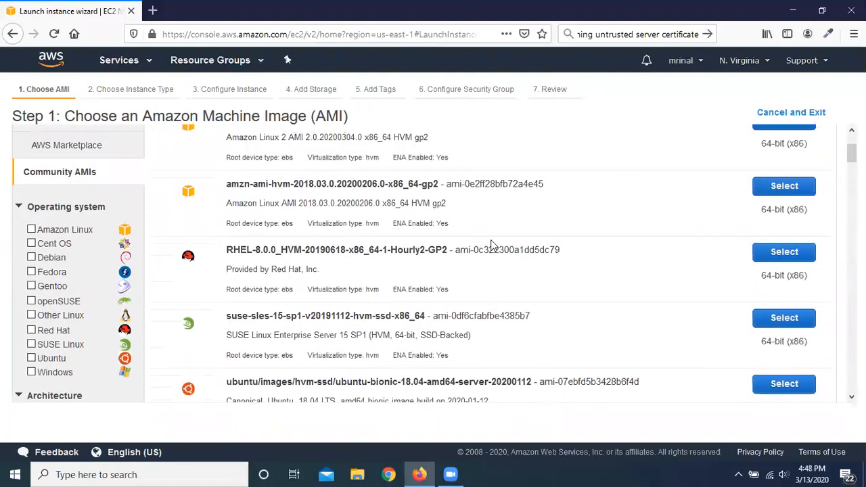
{"action": "scroll", "coordinate": [492, 245], "scroll_direction": "up", "scroll_amount": 4}
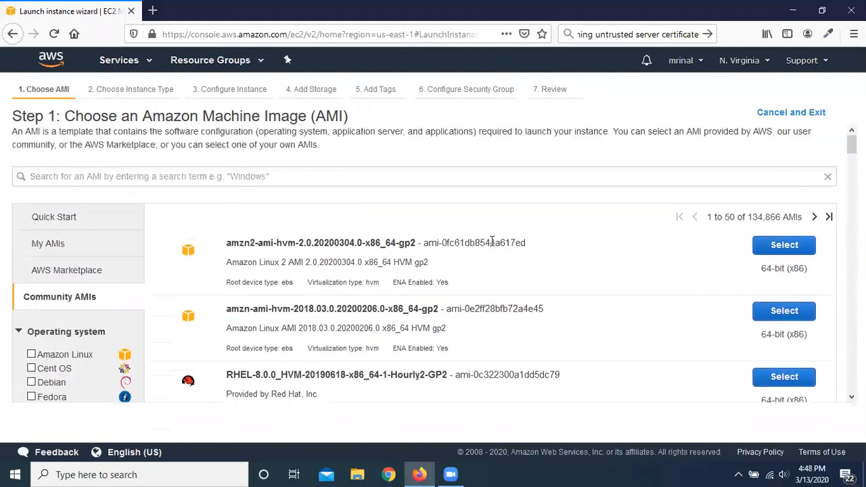
Step: Choose the 64-bit (x86) Amazon Linux 2 AMI (HVM), SSD Volume Type from the Quick Start images
{"action": "left_click", "coordinate": [34, 222]}
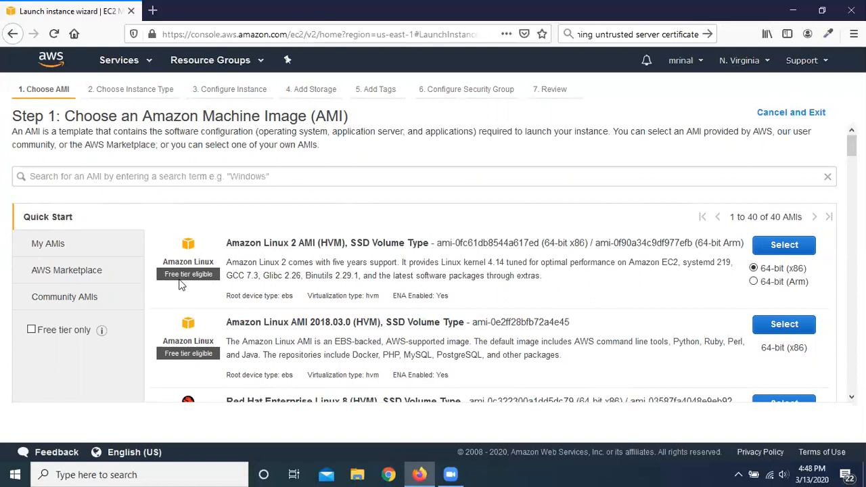
{"action": "left_click", "coordinate": [789, 246]}
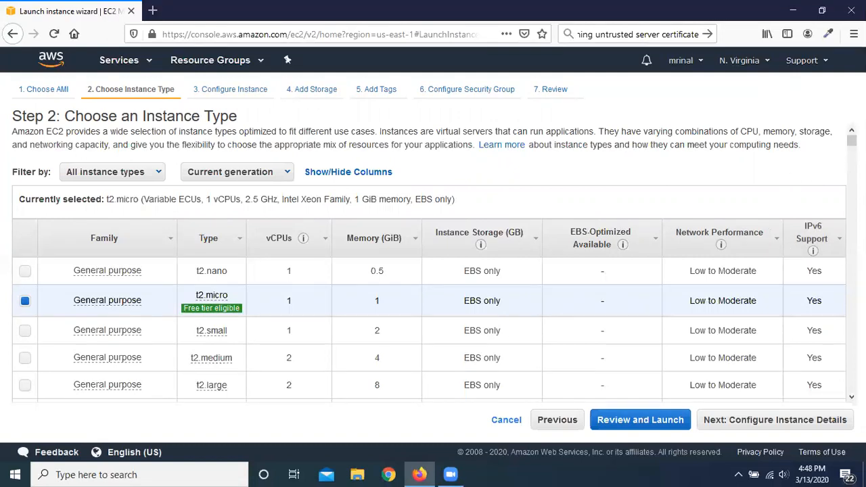
Step: Compare the available instance types, keep the free-tier t2.micro and proceed to configuring the instance details
{"action": "mouse_move", "coordinate": [851, 140]}
{"action": "left_mouse_down"}
{"action": "mouse_move", "coordinate": [851, 356]}
{"action": "mouse_move", "coordinate": [851, 140]}
{"action": "left_mouse_up"}
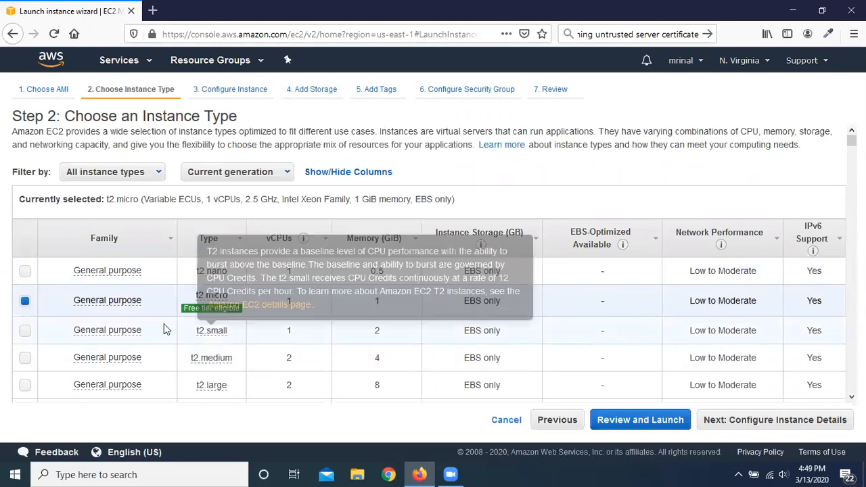
{"action": "mouse_move", "coordinate": [106, 306]}
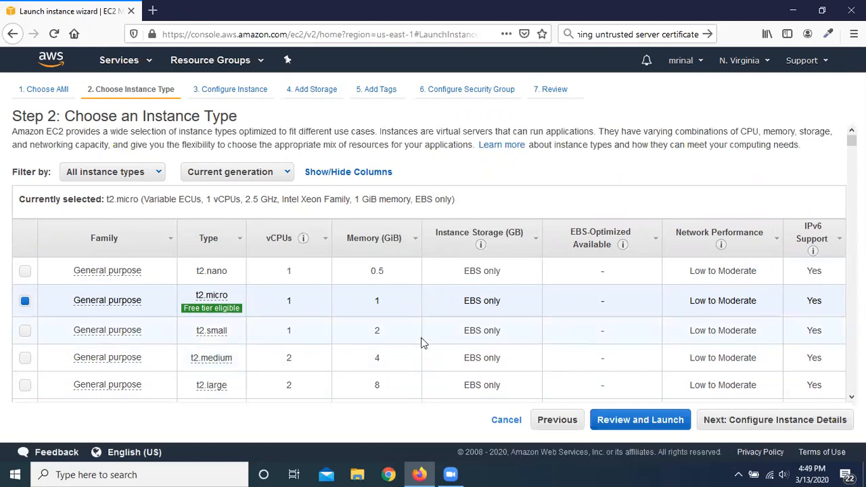
{"action": "scroll", "coordinate": [421, 343], "scroll_direction": "down", "scroll_amount": 3}
{"action": "scroll", "coordinate": [400, 317], "scroll_direction": "down", "scroll_amount": 2}
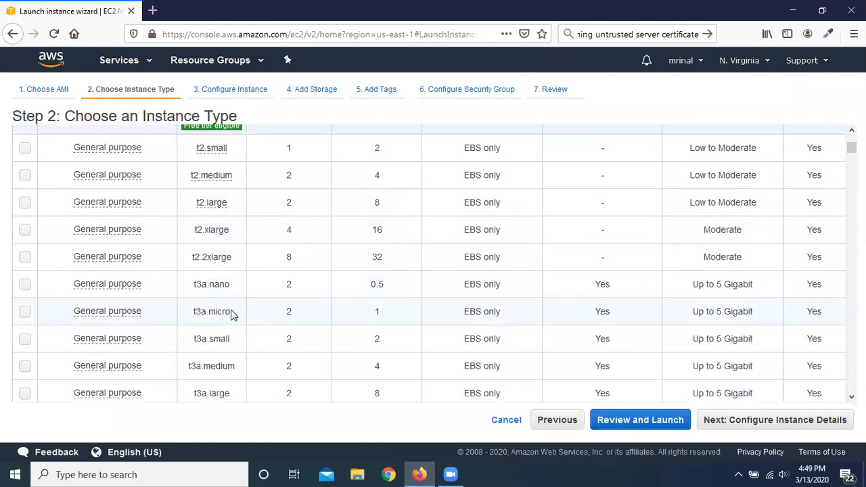
{"action": "scroll", "coordinate": [230, 314], "scroll_direction": "down", "scroll_amount": 5}
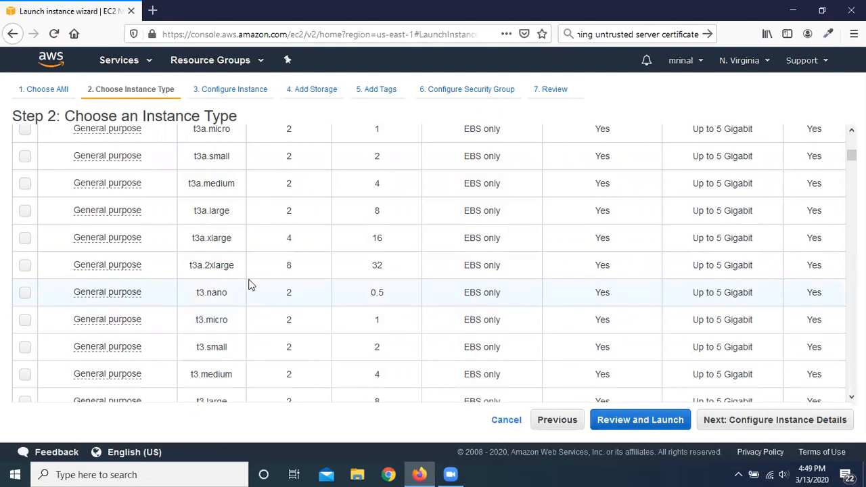
{"action": "scroll", "coordinate": [358, 292], "scroll_direction": "up", "scroll_amount": 5}
{"action": "scroll", "coordinate": [358, 293], "scroll_direction": "up", "scroll_amount": 3}
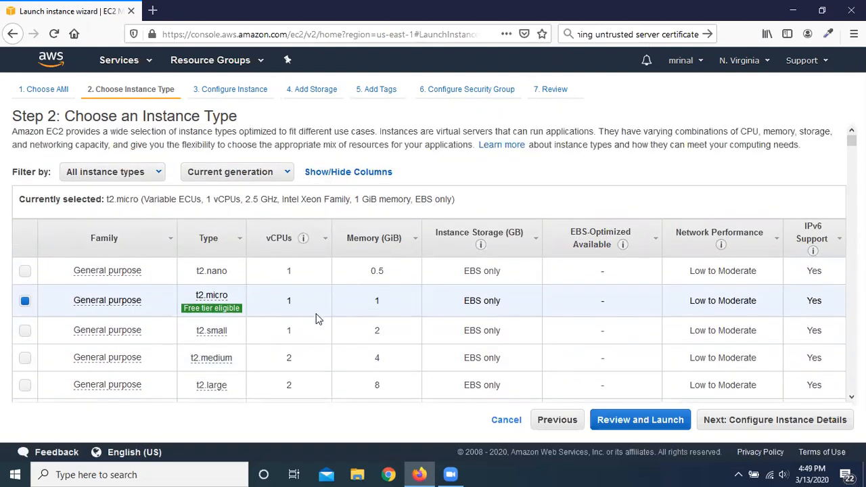
{"action": "scroll", "coordinate": [305, 318], "scroll_direction": "down", "scroll_amount": 3}
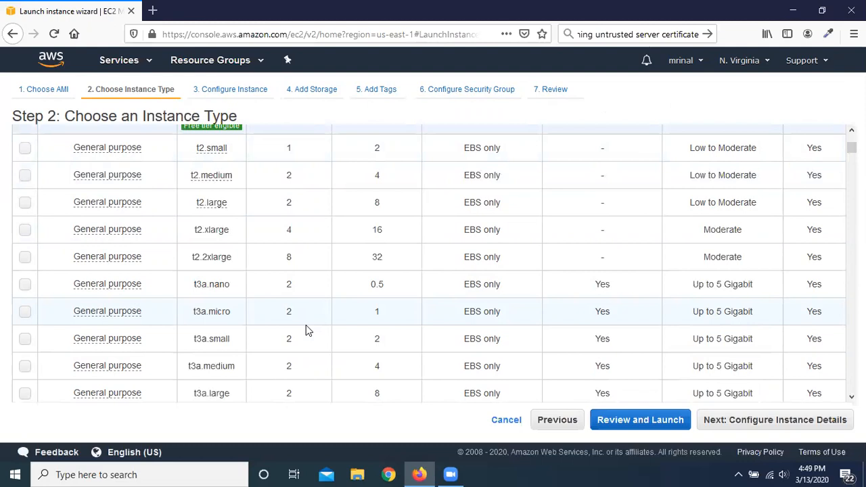
{"action": "scroll", "coordinate": [306, 331], "scroll_direction": "up", "scroll_amount": 5}
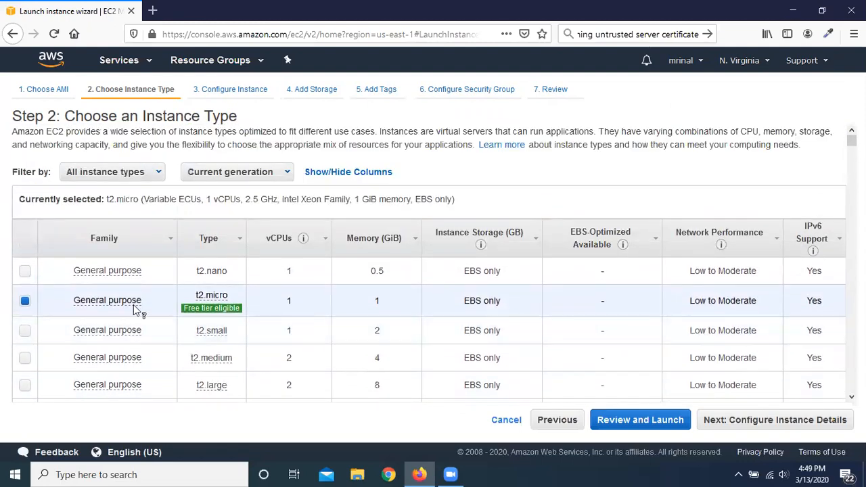
{"action": "mouse_move", "coordinate": [217, 321]}
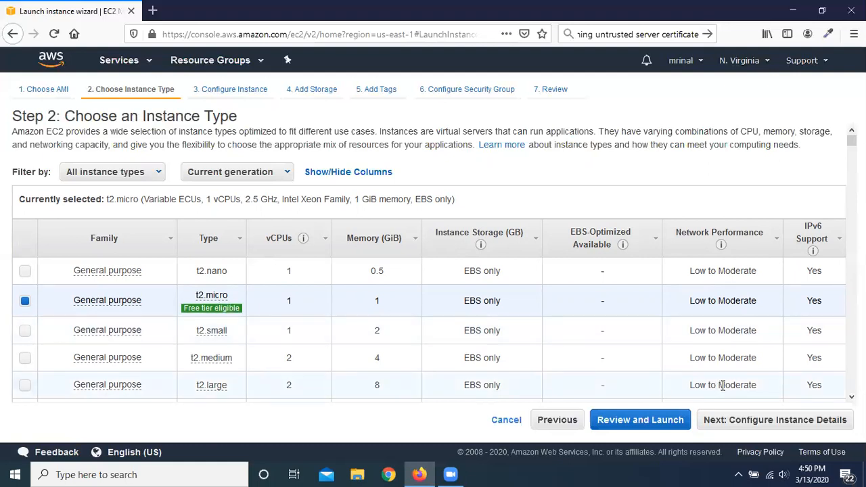
{"action": "left_click", "coordinate": [797, 427]}
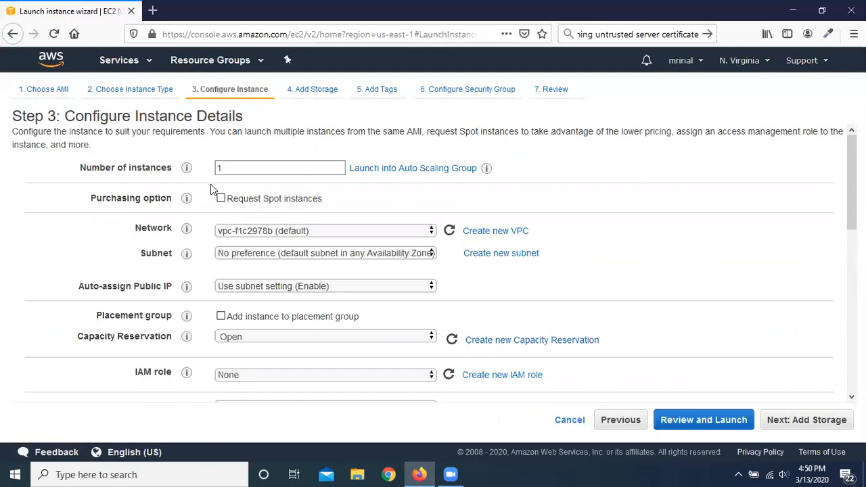
Step: Examine the number of instances, network, subnet and public IP options in the instance details
{"action": "left_click", "coordinate": [232, 168]}
{"action": "scroll", "coordinate": [649, 235], "scroll_direction": "down", "scroll_amount": 2}
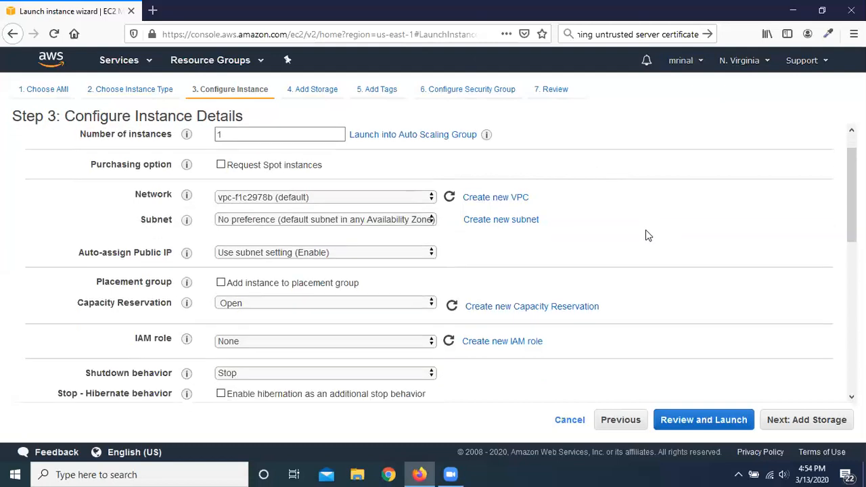
{"action": "scroll", "coordinate": [646, 235], "scroll_direction": "up", "scroll_amount": 2}
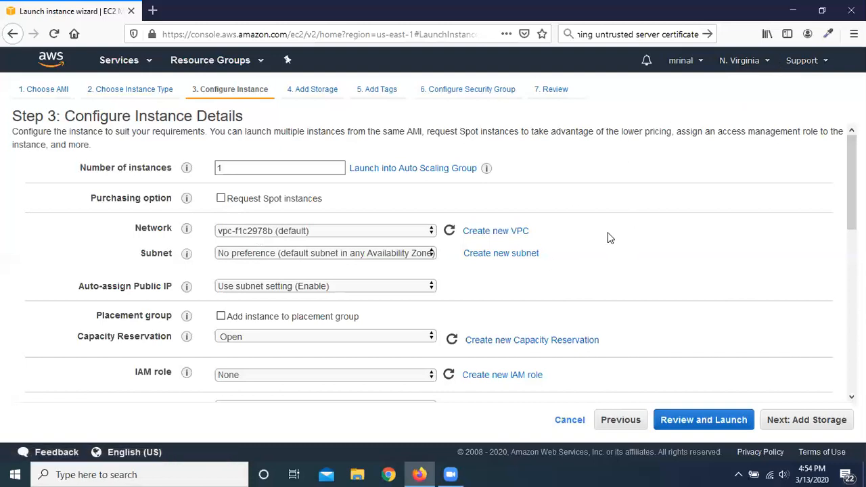
{"action": "left_click", "coordinate": [418, 234]}
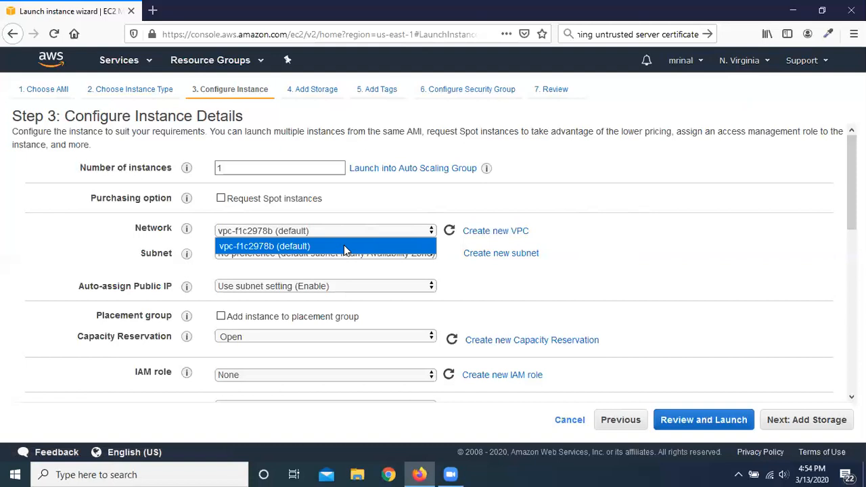
{"action": "left_click", "coordinate": [685, 231]}
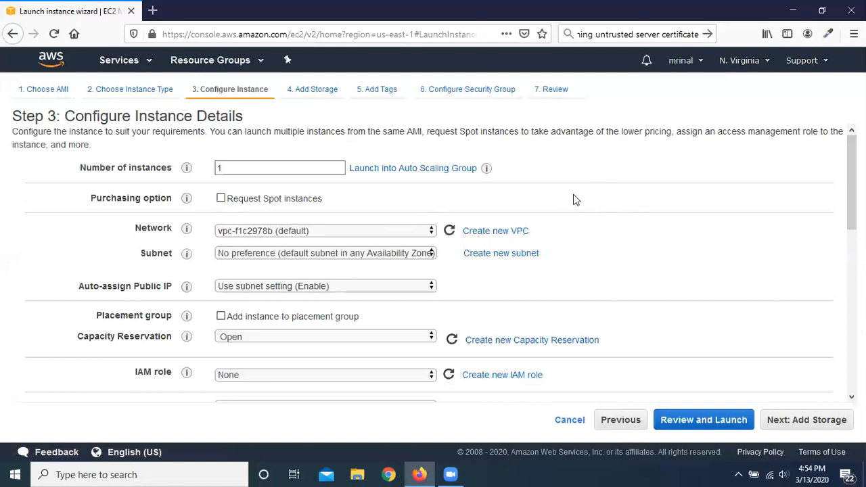
{"action": "scroll", "coordinate": [474, 197], "scroll_direction": "down", "scroll_amount": 2}
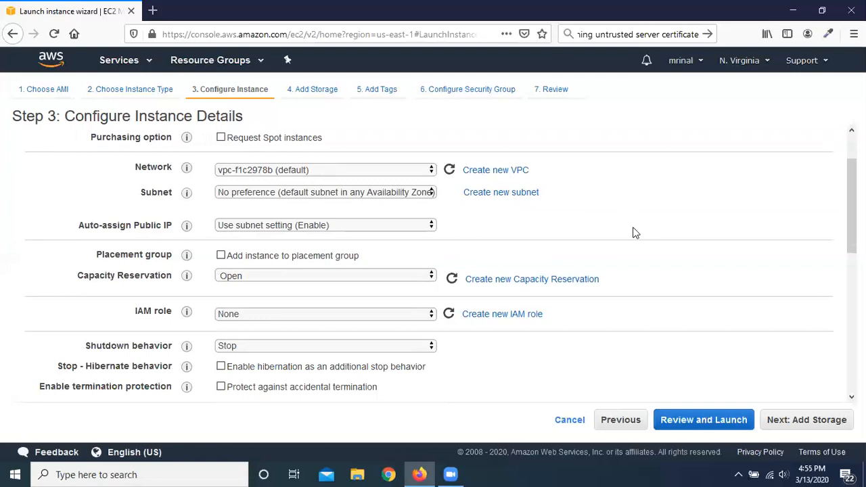
{"action": "scroll", "coordinate": [635, 233], "scroll_direction": "up", "scroll_amount": 2}
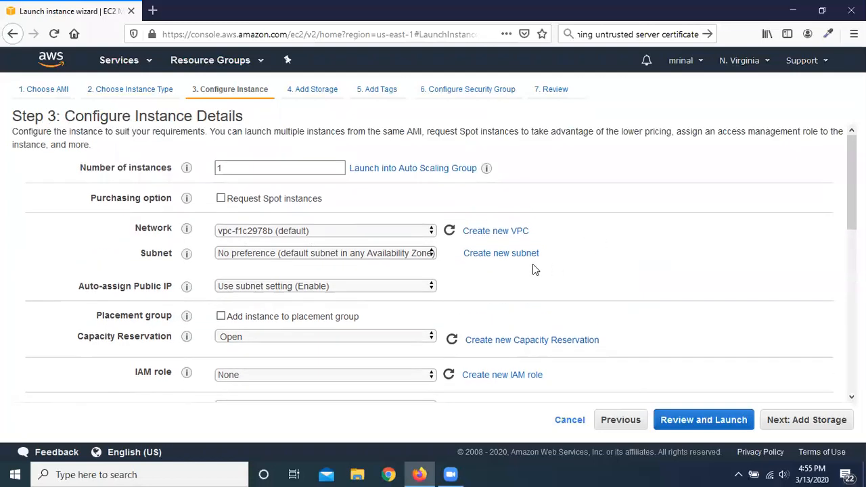
{"action": "left_click", "coordinate": [421, 255]}
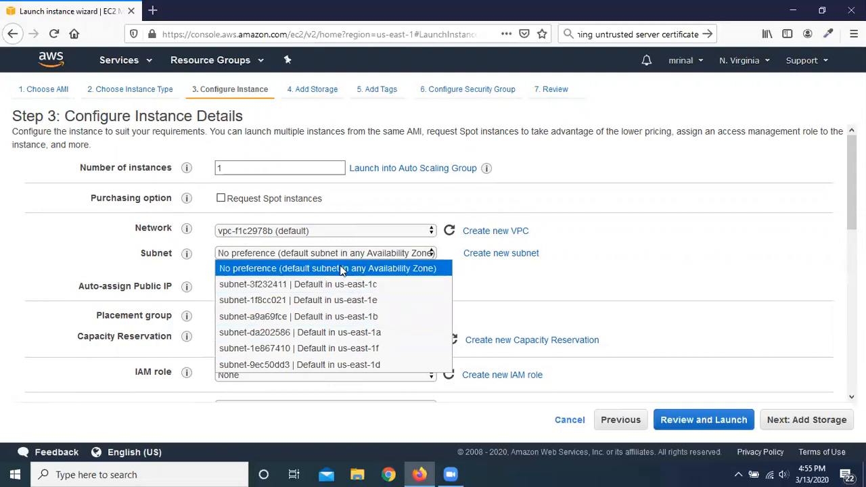
{"action": "left_click", "coordinate": [657, 242]}
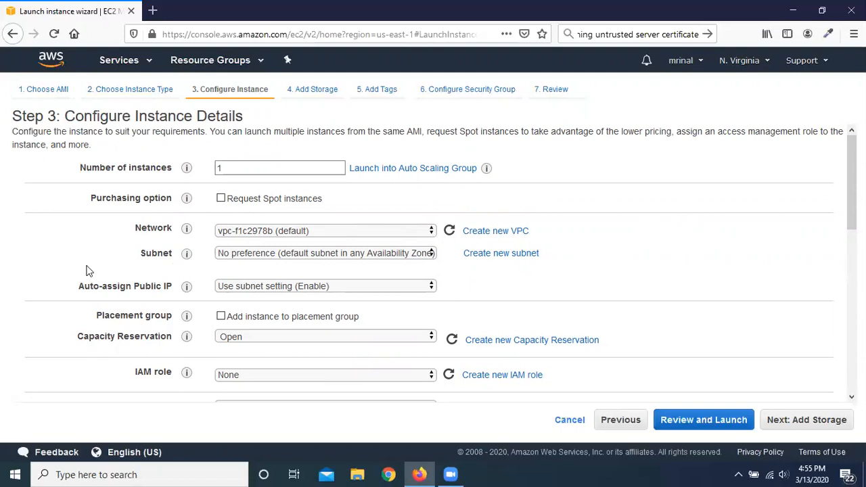
{"action": "scroll", "coordinate": [94, 267], "scroll_direction": "down", "scroll_amount": 2}
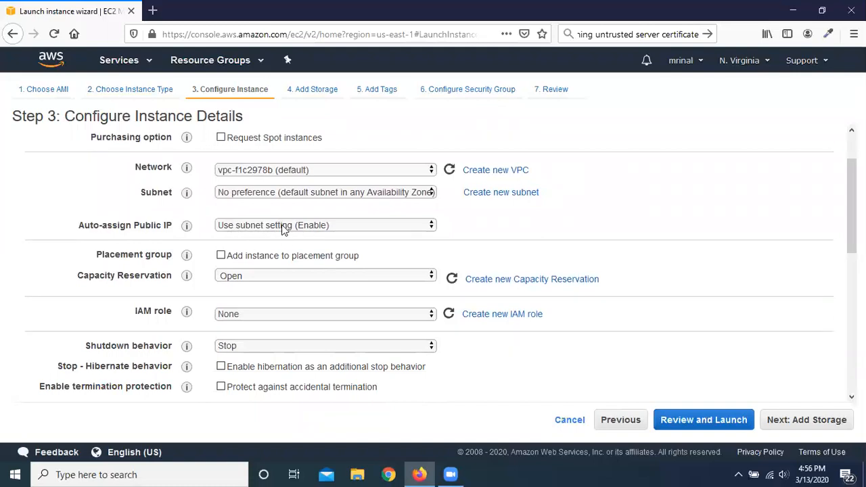
Step: Open the VPC console in a separate browser tab, view the account's VPCs and return to the launch wizard
{"action": "left_click", "coordinate": [149, 62]}
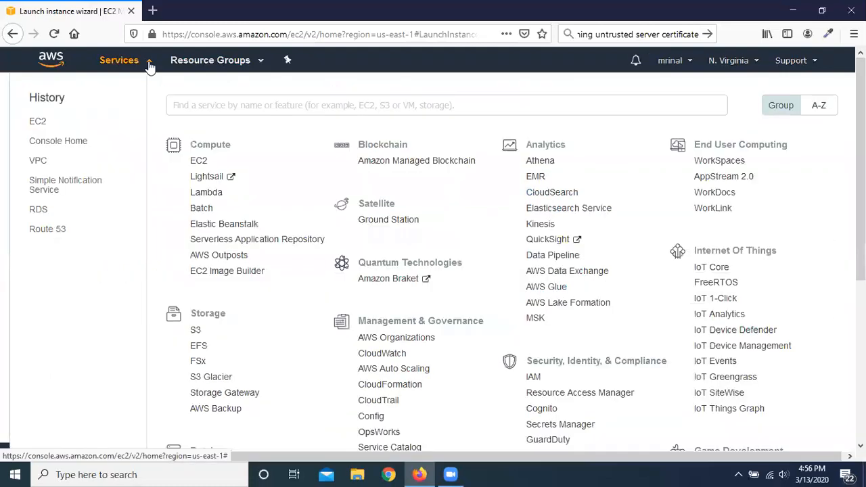
{"action": "scroll", "coordinate": [360, 266], "scroll_direction": "down", "scroll_amount": 5}
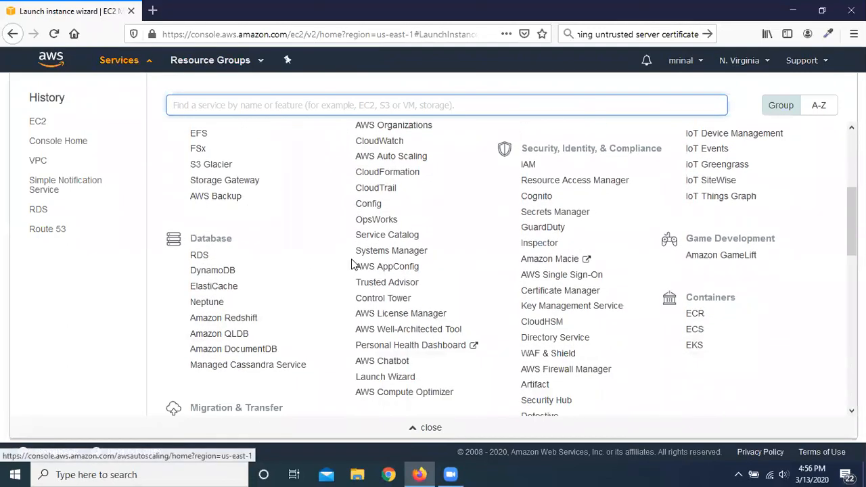
{"action": "scroll", "coordinate": [357, 266], "scroll_direction": "down", "scroll_amount": 2}
{"action": "right_click", "coordinate": [197, 275]}
{"action": "left_click", "coordinate": [251, 282]}
{"action": "left_click", "coordinate": [148, 61]}
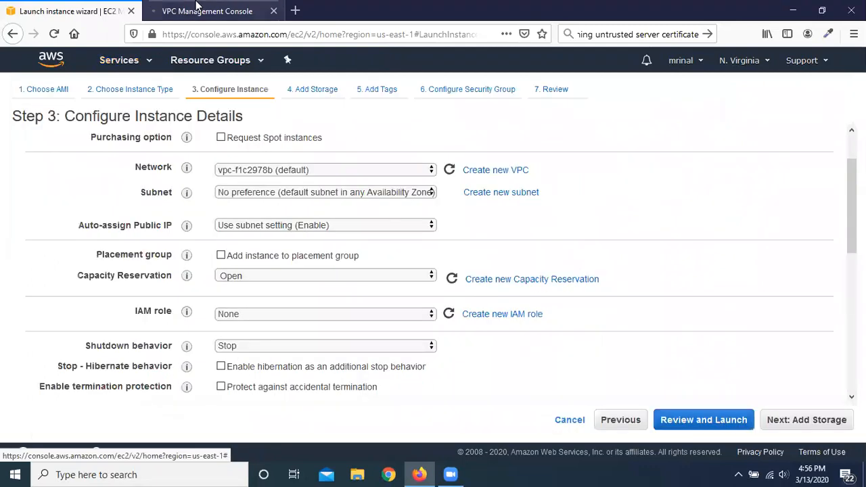
{"action": "left_click", "coordinate": [203, 11]}
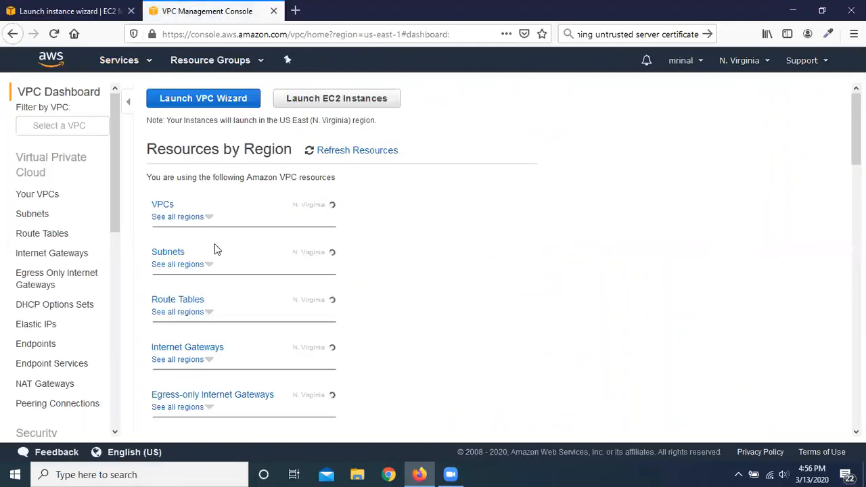
{"action": "left_click", "coordinate": [48, 195]}
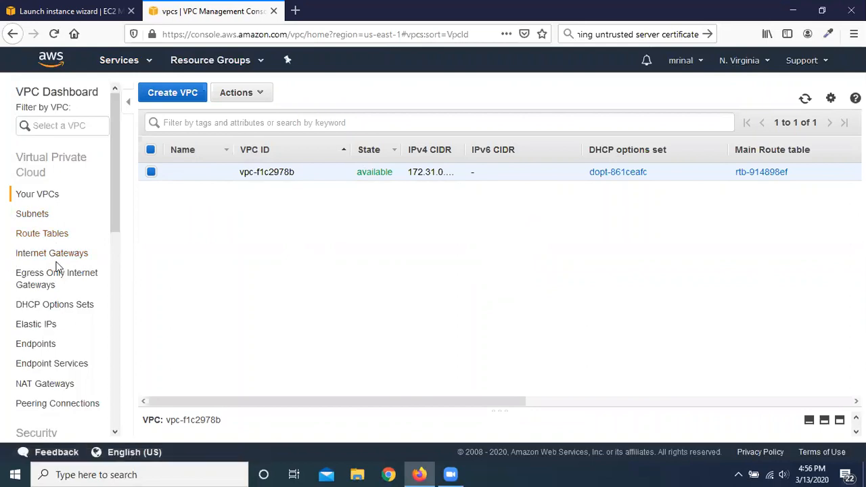
{"action": "left_click", "coordinate": [23, 7]}
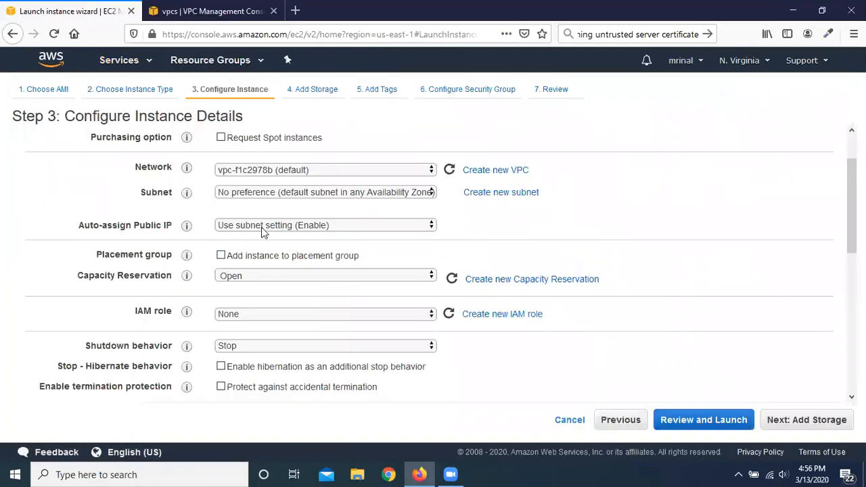
Step: Look through the subnets and VPCs in the VPC console, ending on the subnet list
{"action": "left_click", "coordinate": [210, 11]}
{"action": "left_click", "coordinate": [32, 214]}
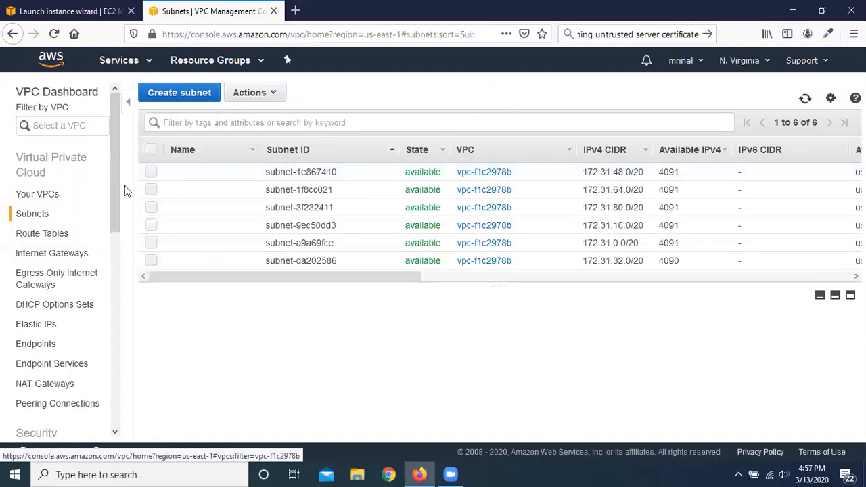
{"action": "left_click", "coordinate": [39, 194]}
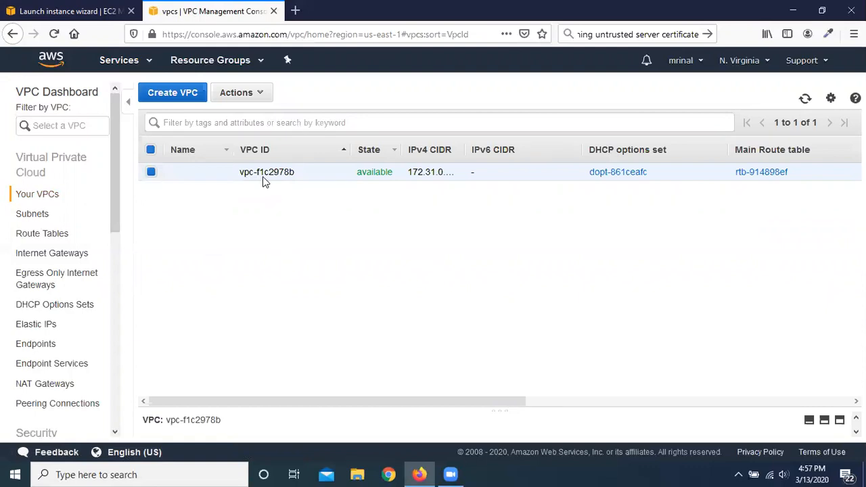
{"action": "left_click", "coordinate": [42, 215]}
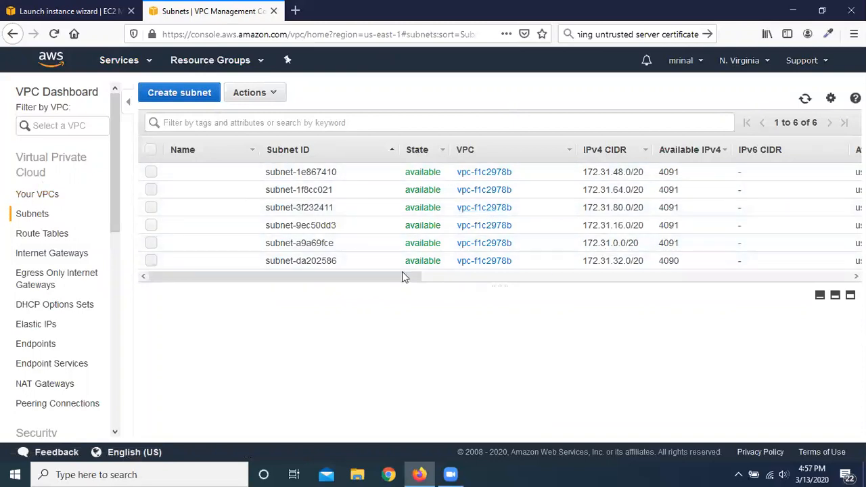
Step: Examine the subnets' auto-assign public IPv4 and IPv6 settings against the wizard's Auto-assign Public IP option
{"action": "left_click_drag", "start_coordinate": [381, 277], "coordinate": [800, 271]}
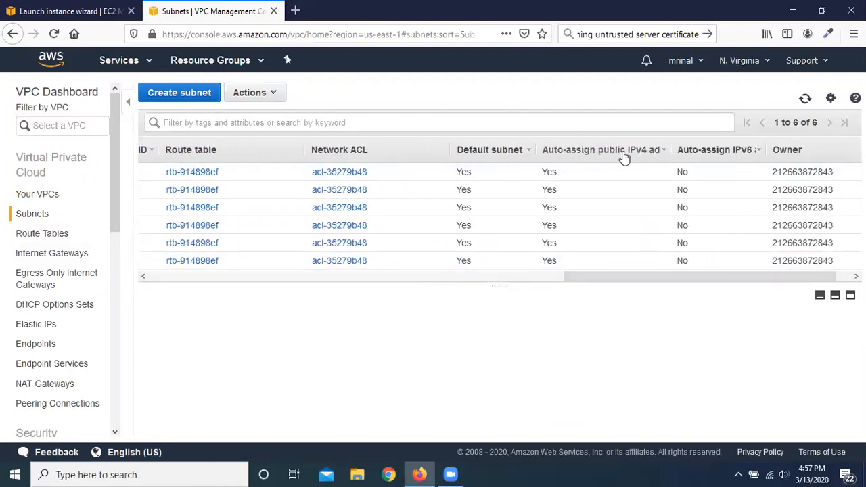
{"action": "left_click", "coordinate": [663, 151]}
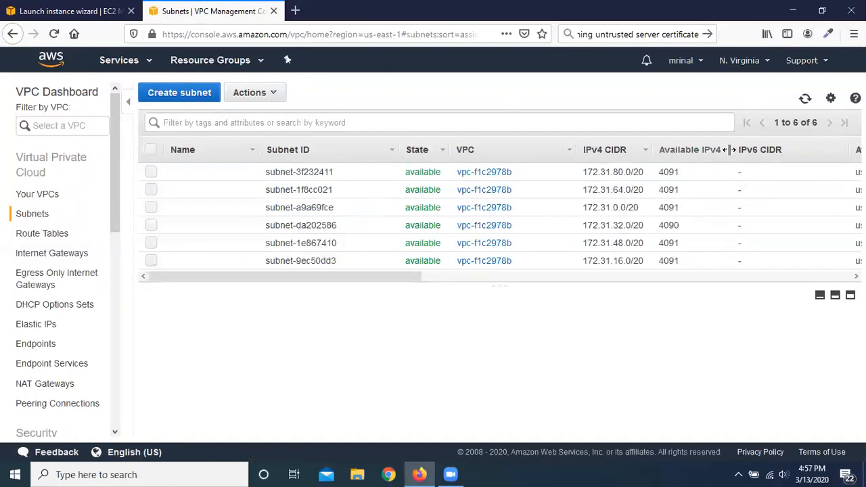
{"action": "left_click_drag", "start_coordinate": [395, 276], "coordinate": [827, 284]}
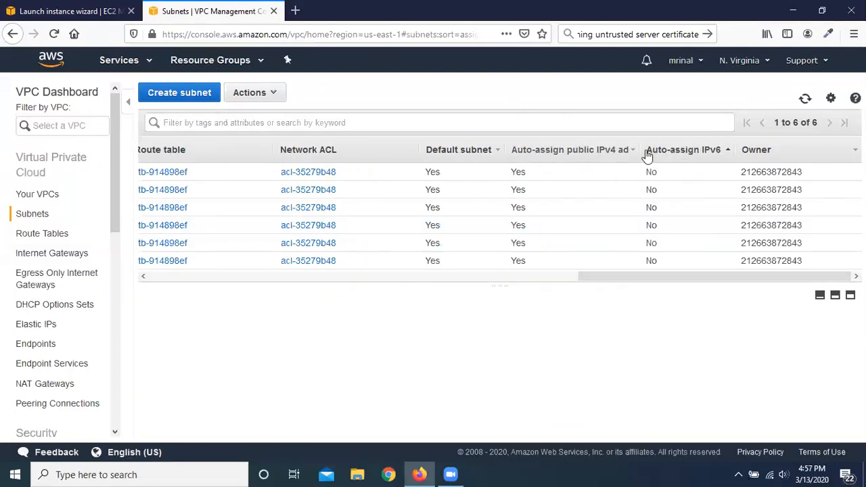
{"action": "left_click_drag", "start_coordinate": [648, 155], "coordinate": [672, 156]}
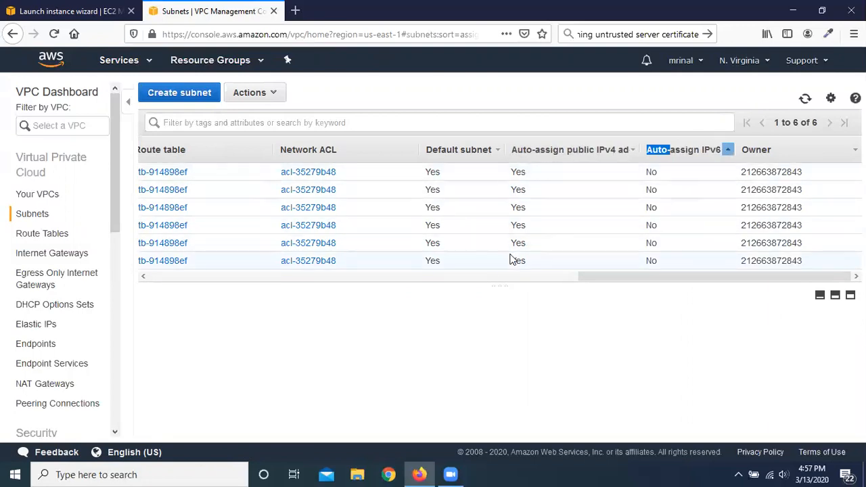
{"action": "left_click", "coordinate": [73, 8]}
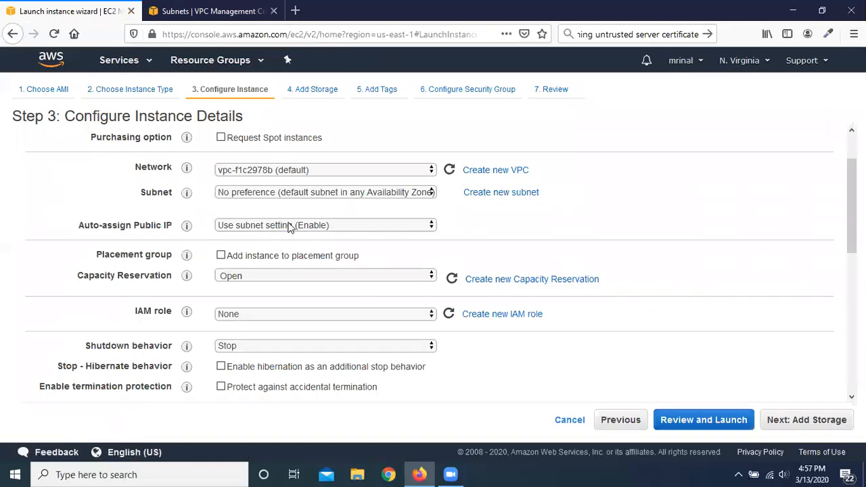
{"action": "left_click", "coordinate": [211, 9]}
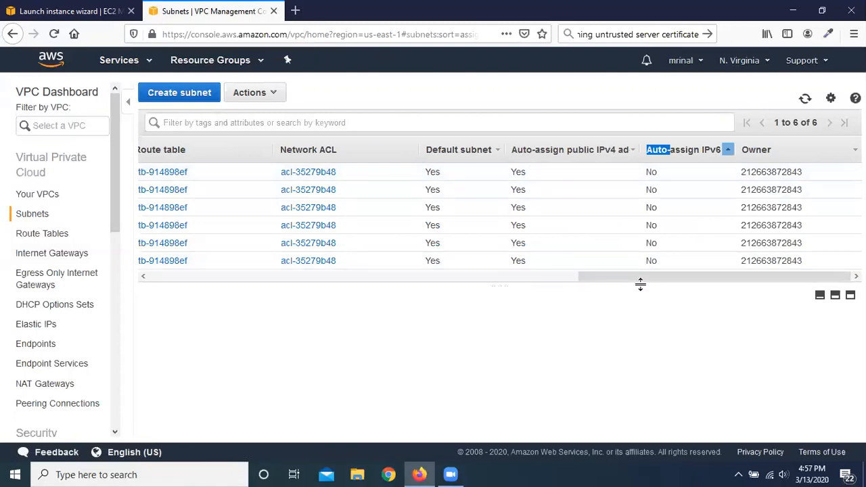
{"action": "left_click_drag", "start_coordinate": [641, 278], "coordinate": [78, 245]}
{"action": "left_click_drag", "start_coordinate": [190, 277], "coordinate": [656, 276]}
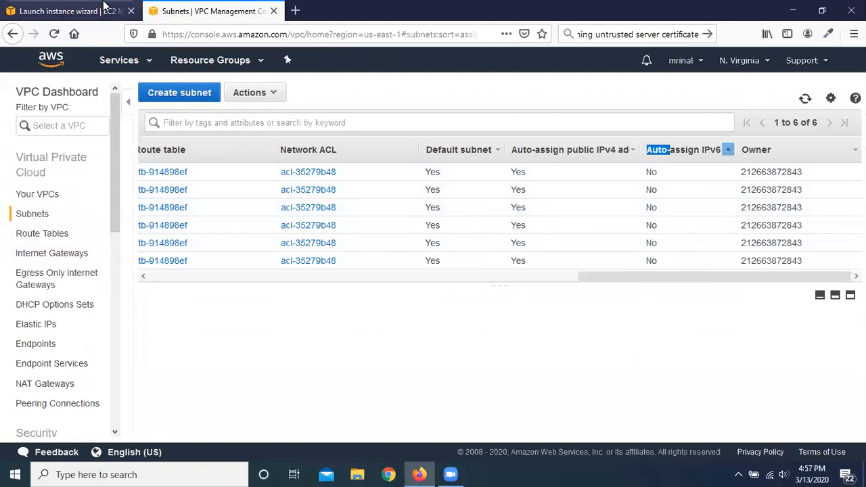
{"action": "left_click", "coordinate": [42, 8]}
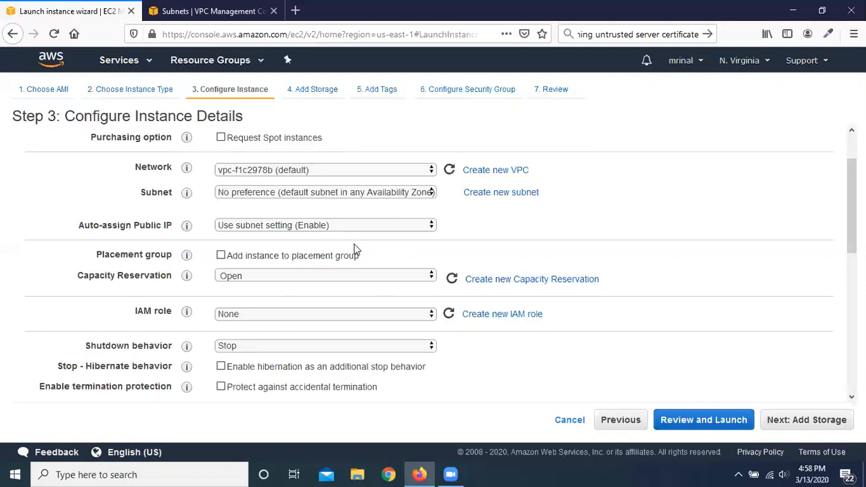
Step: Set Auto-assign Public IP to Disable for the new instance after rechecking the subnets' own setting
{"action": "left_click", "coordinate": [423, 228]}
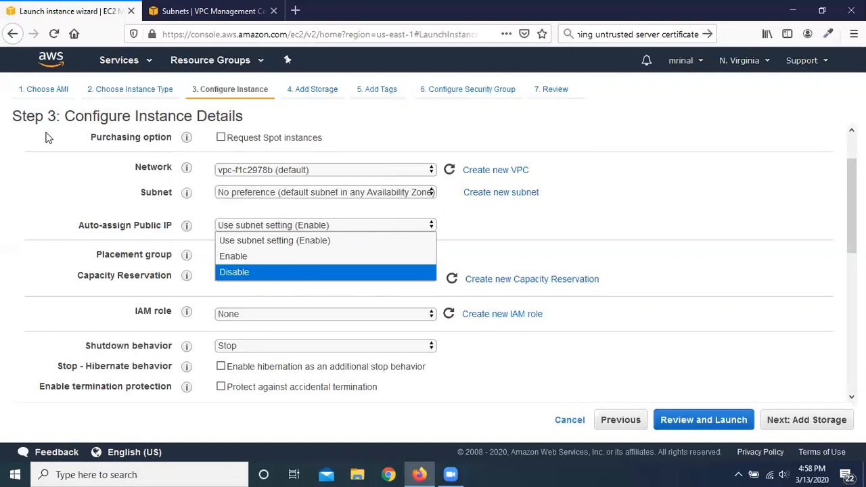
{"action": "left_click", "coordinate": [207, 7]}
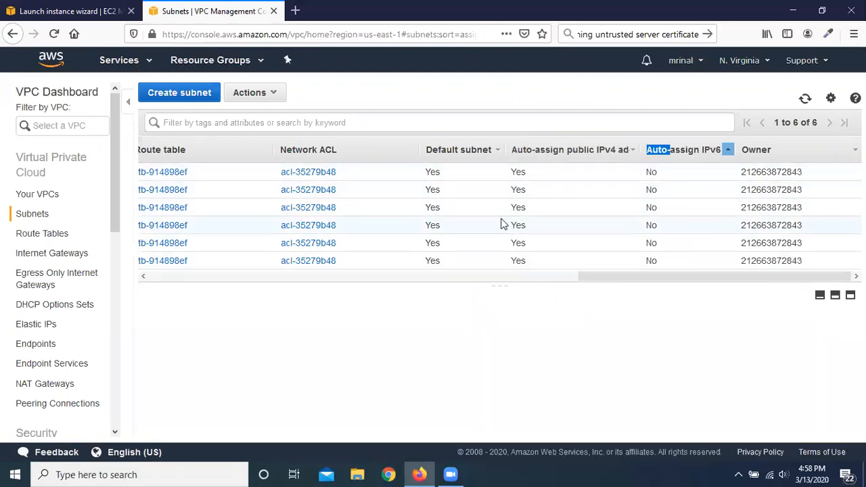
{"action": "left_click", "coordinate": [81, 7]}
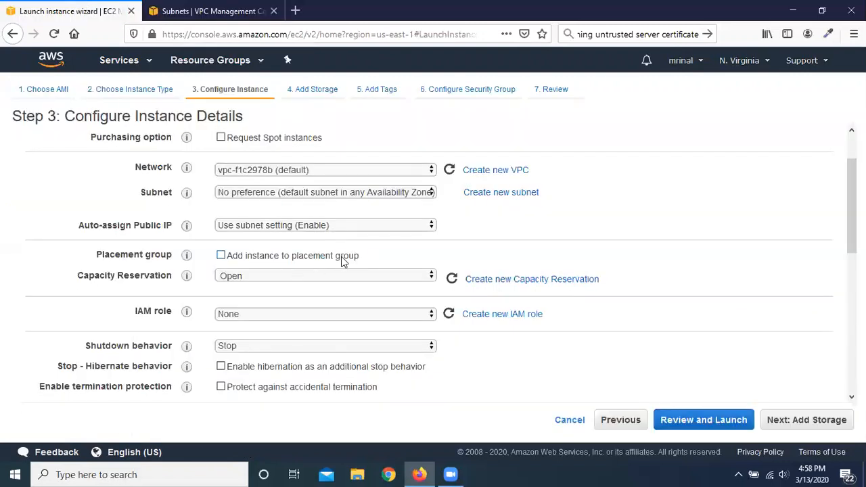
{"action": "left_click", "coordinate": [391, 230]}
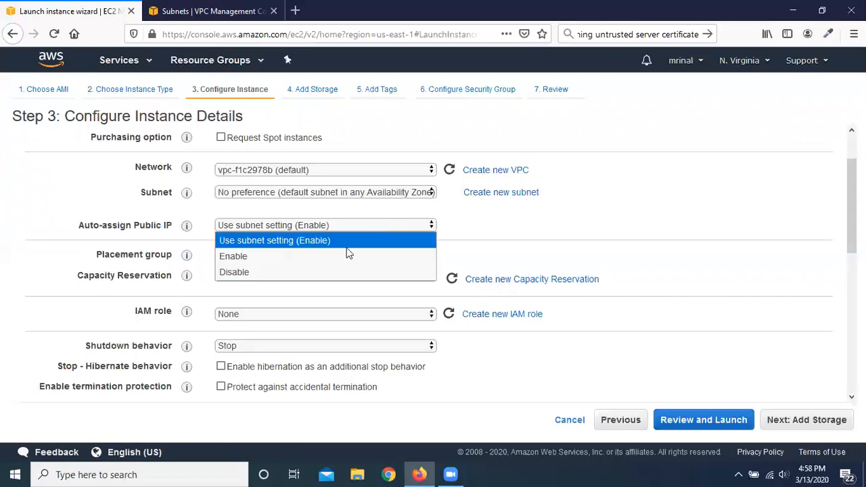
{"action": "left_click", "coordinate": [243, 272]}
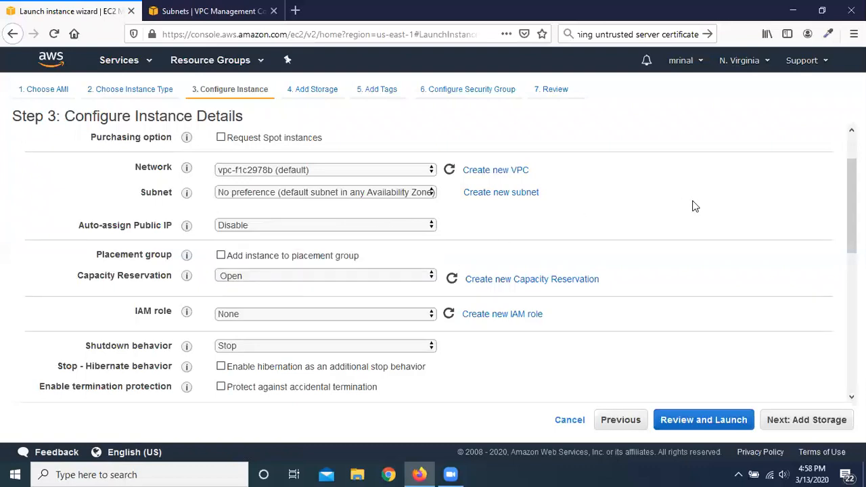
Step: Recheck the subnets' auto-assign public IPv4 setting and proceed straight to reviewing the instance launch
{"action": "scroll", "coordinate": [84, 240], "scroll_direction": "up", "scroll_amount": 2}
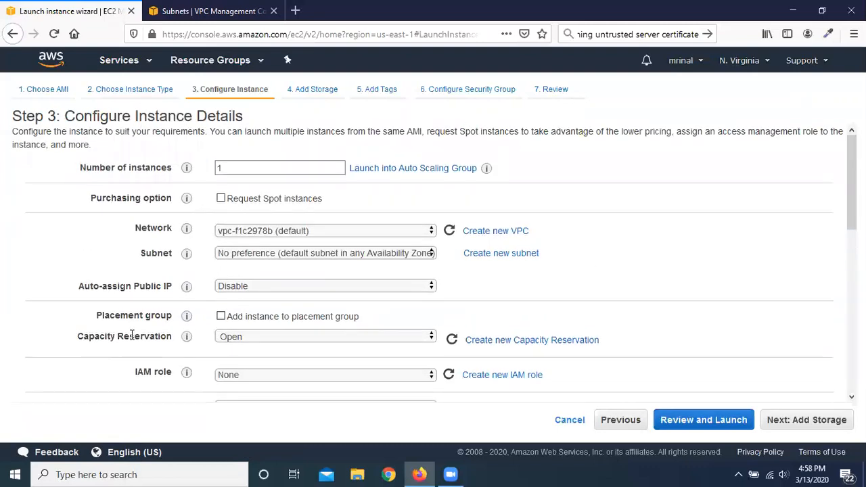
{"action": "mouse_move", "coordinate": [187, 286]}
{"action": "left_click", "coordinate": [210, 10]}
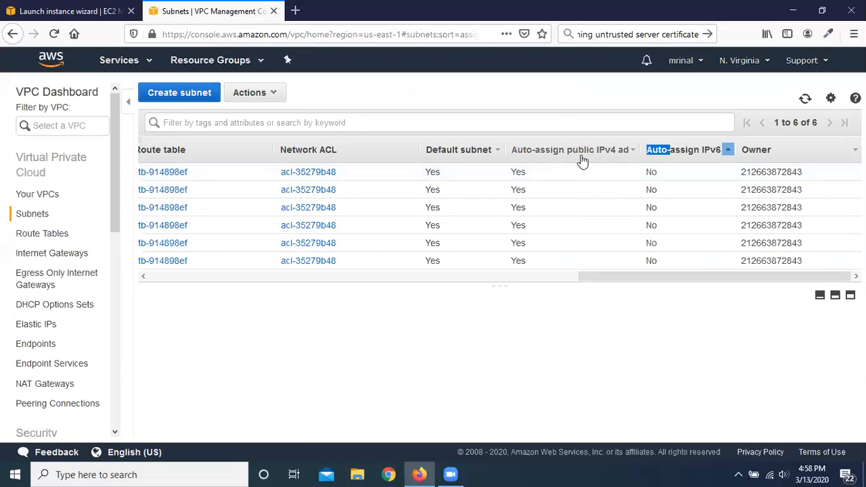
{"action": "left_click", "coordinate": [71, 10]}
{"action": "mouse_move", "coordinate": [196, 287]}
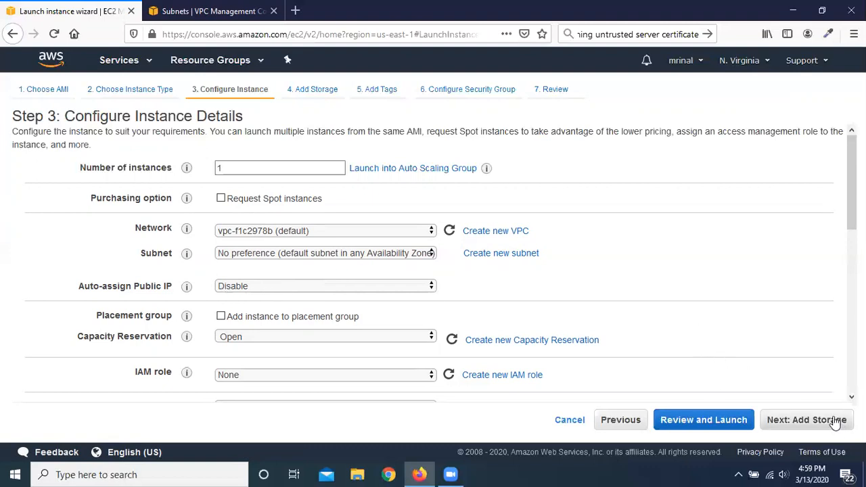
{"action": "left_click", "coordinate": [700, 423]}
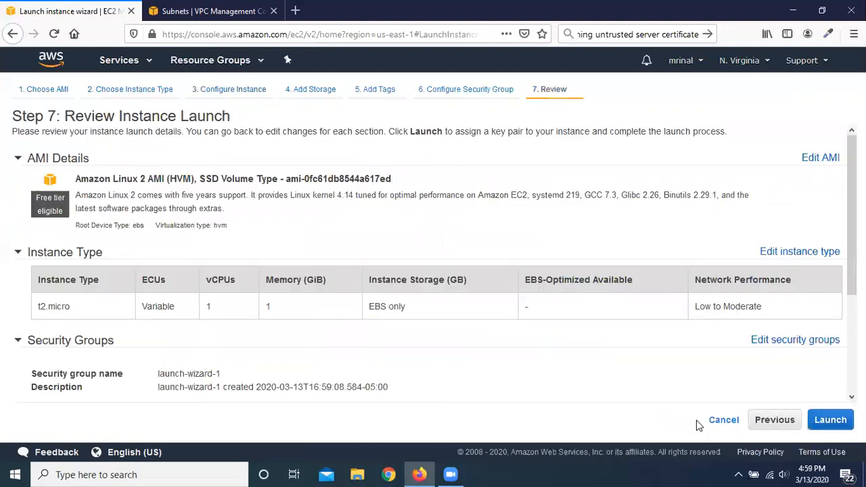
Step: Launch the instance with the existing GmailKP key pair, acknowledging access to its private key file, and go to the instance list
{"action": "left_click", "coordinate": [832, 421]}
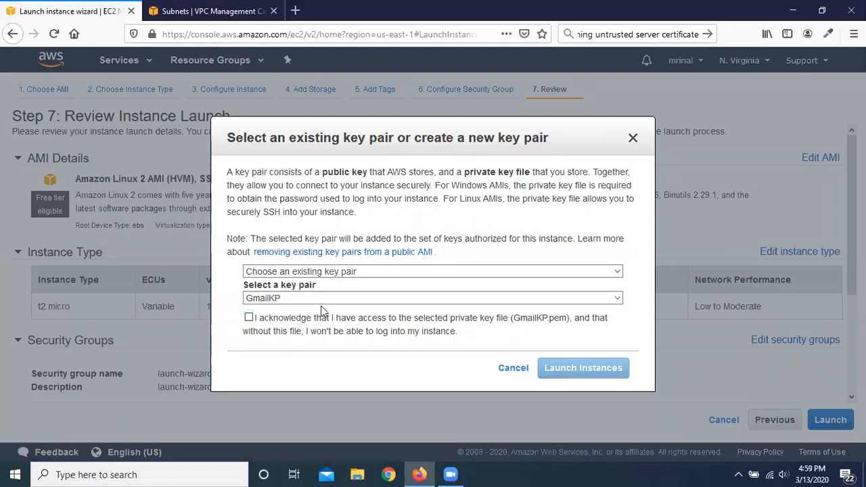
{"action": "left_click", "coordinate": [249, 319]}
{"action": "left_click", "coordinate": [583, 369]}
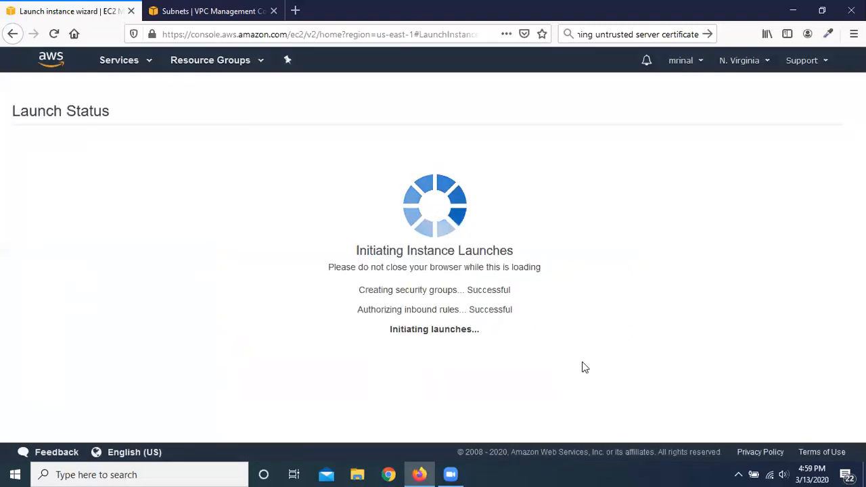
{"action": "scroll", "coordinate": [615, 304], "scroll_direction": "down", "scroll_amount": 2}
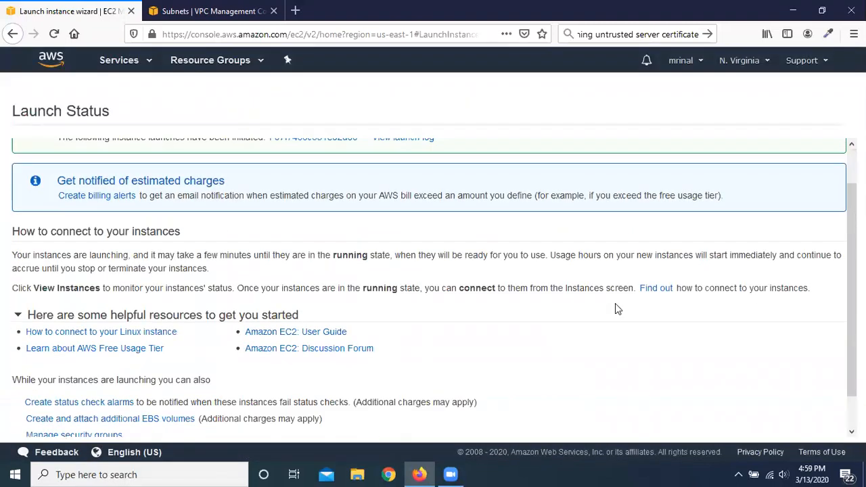
{"action": "left_click", "coordinate": [804, 421]}
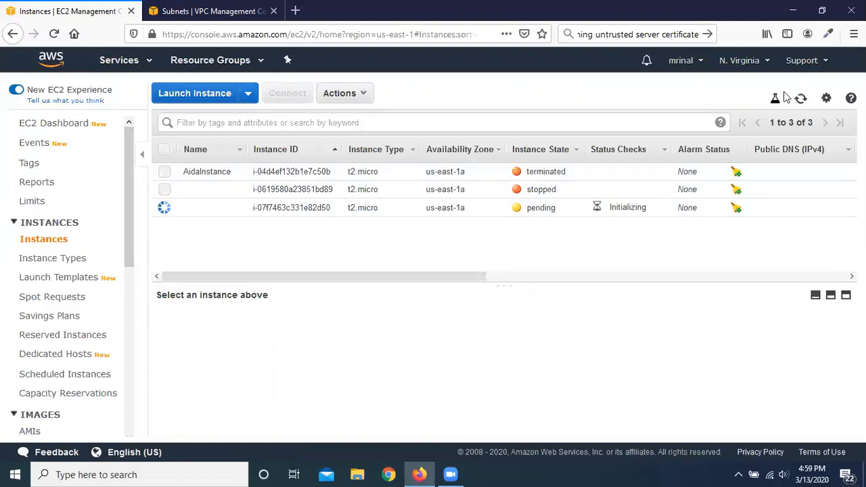
Step: Refresh the instance list and compare the new instance's public IP details with the subnets' auto-assign public IPv4 setting
{"action": "left_click", "coordinate": [802, 99]}
{"action": "left_click", "coordinate": [801, 100]}
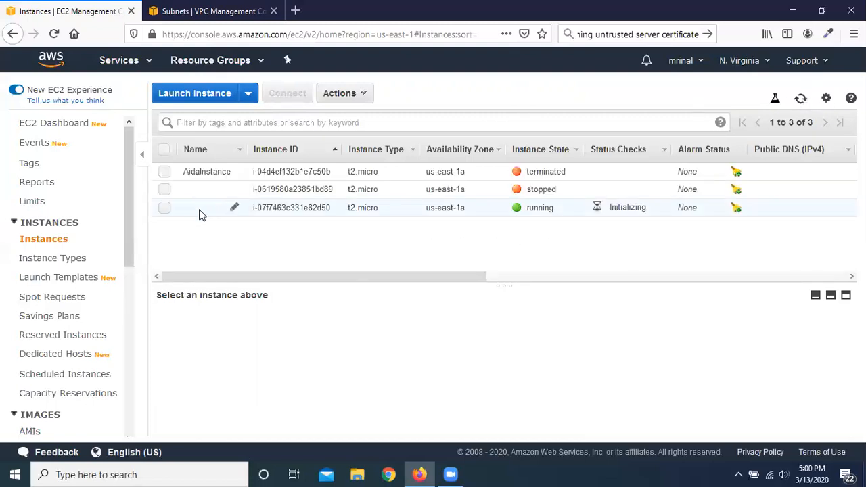
{"action": "left_click", "coordinate": [165, 209]}
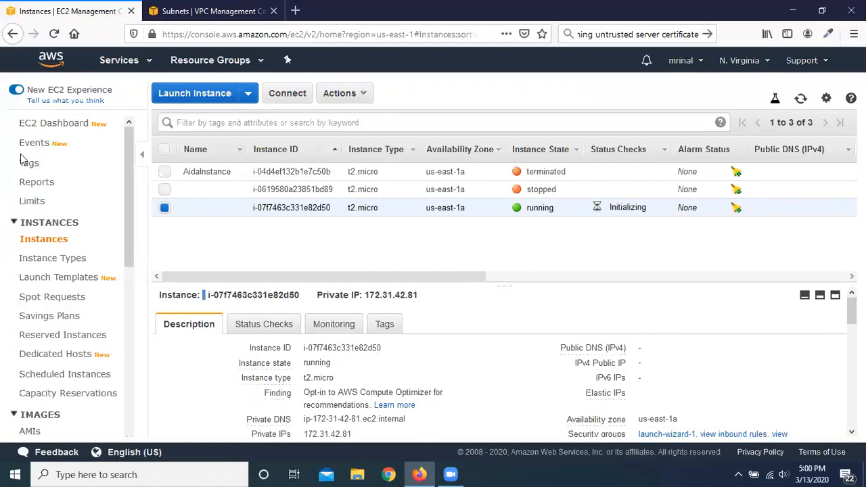
{"action": "left_click", "coordinate": [218, 8]}
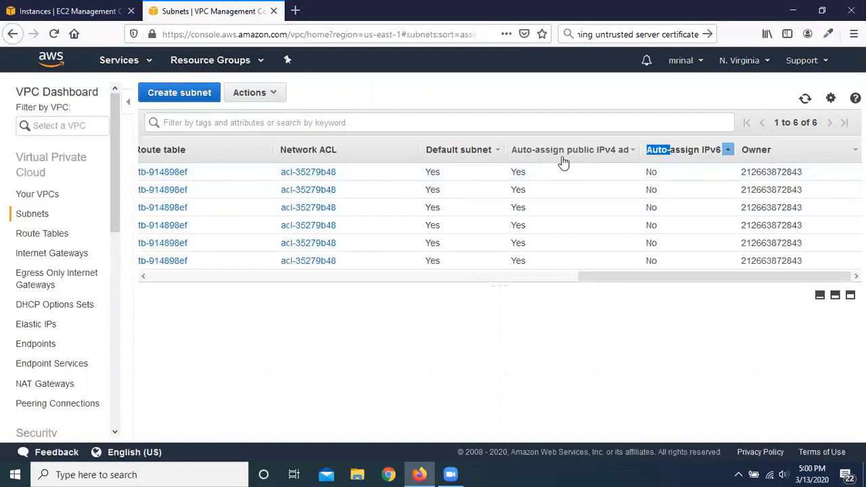
{"action": "left_click", "coordinate": [74, 10]}
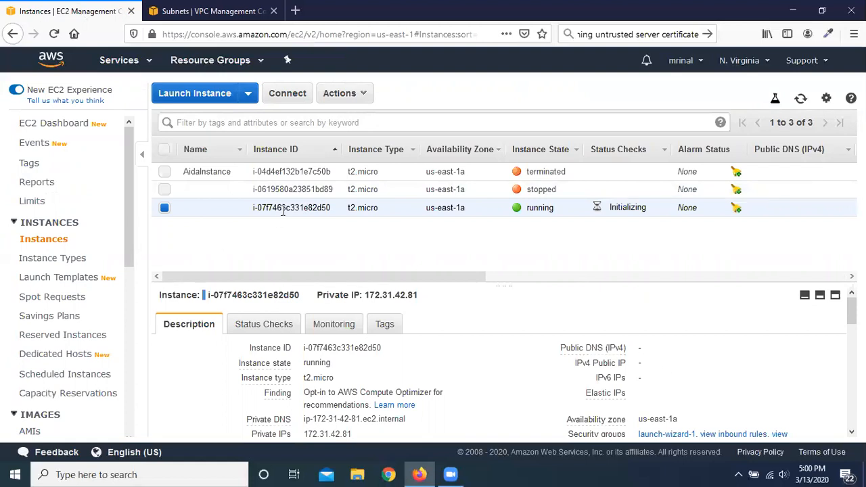
Step: Terminate the newly launched instance, refresh the list, and clear the instance selection
{"action": "left_click", "coordinate": [364, 95]}
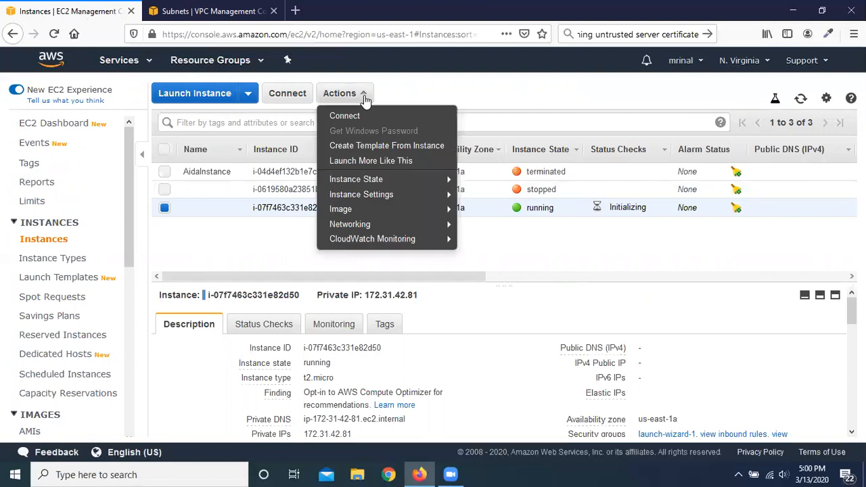
{"action": "left_click", "coordinate": [210, 231]}
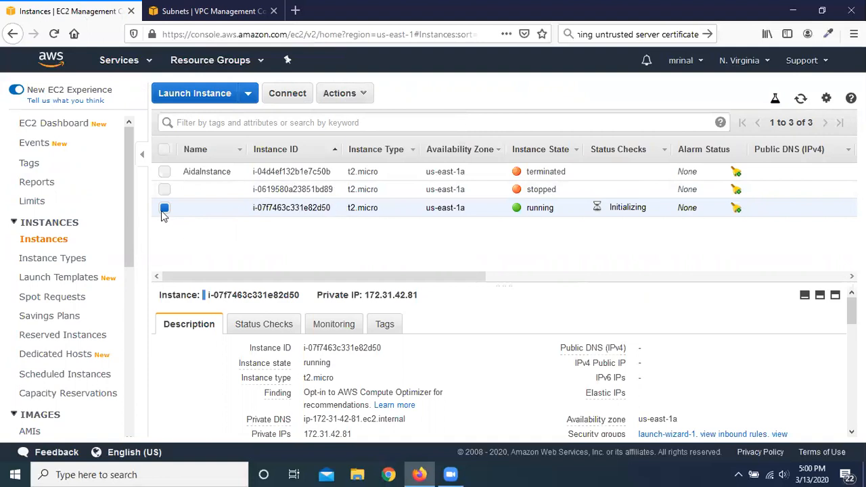
{"action": "left_click", "coordinate": [362, 99]}
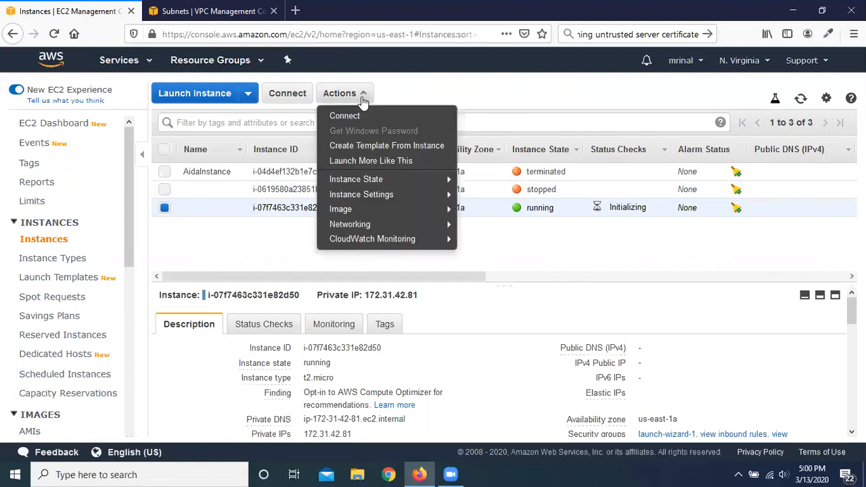
{"action": "mouse_move", "coordinate": [362, 181]}
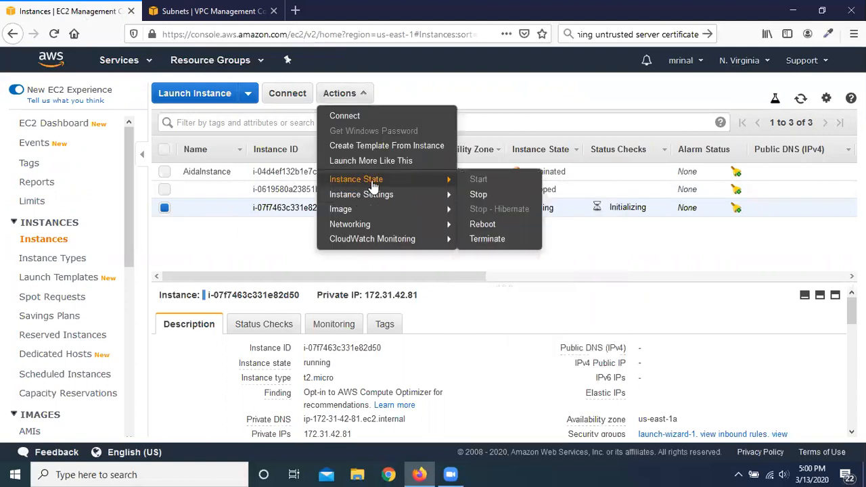
{"action": "left_click", "coordinate": [513, 241]}
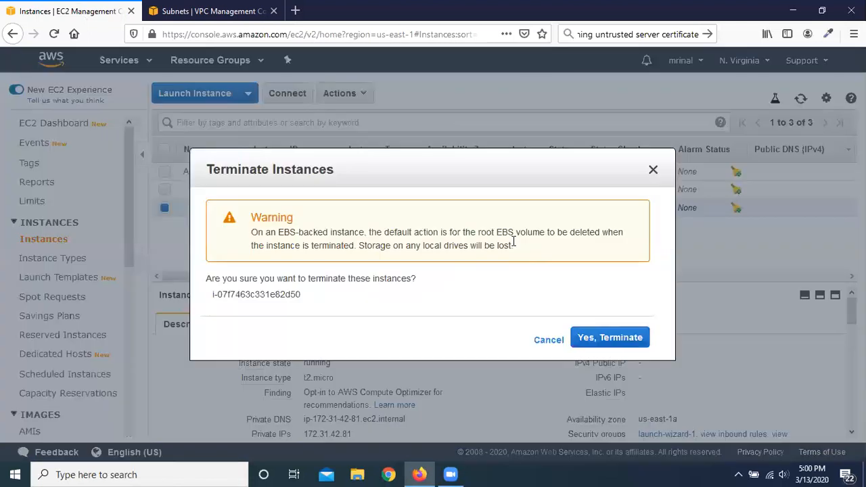
{"action": "left_click", "coordinate": [620, 341]}
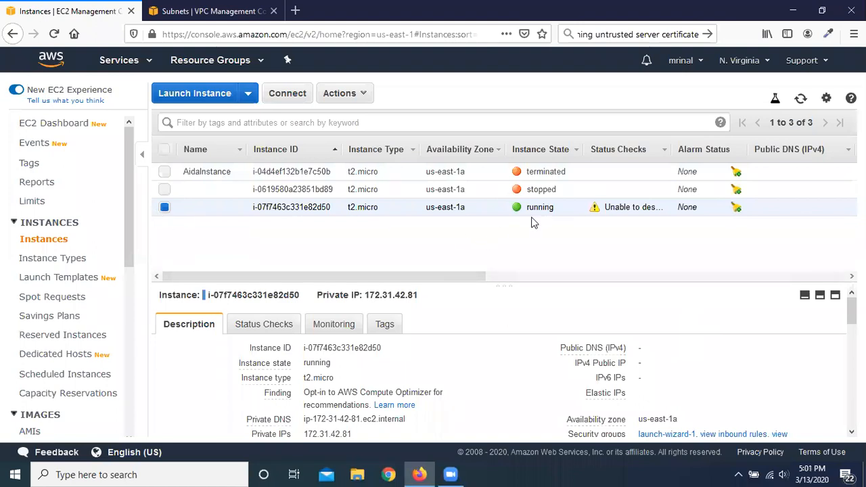
{"action": "left_click", "coordinate": [801, 98]}
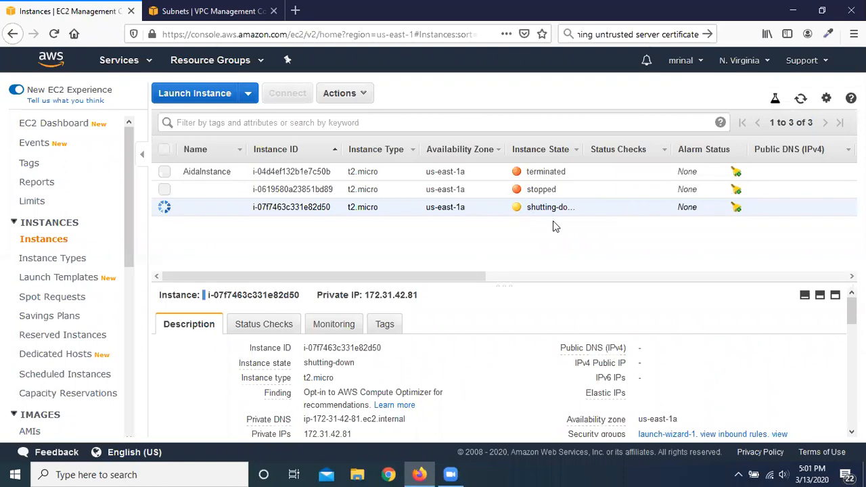
{"action": "left_click", "coordinate": [165, 151]}
{"action": "left_click", "coordinate": [166, 151]}
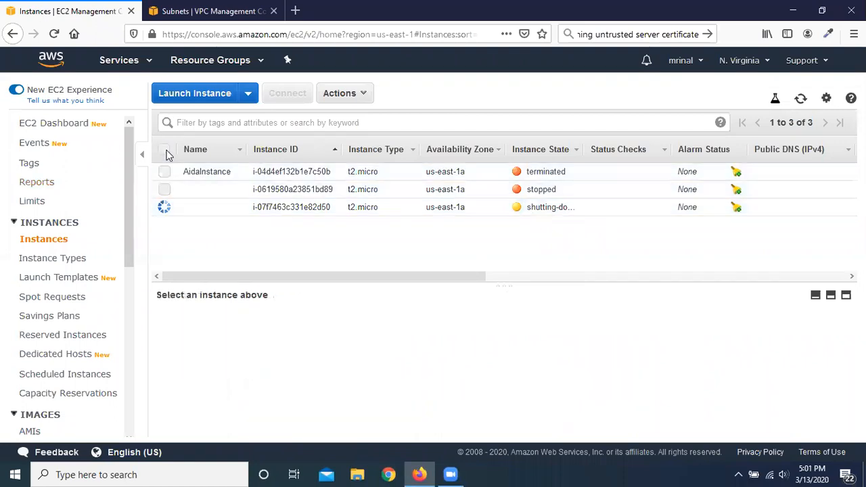
Step: Start another instance launch from the 64-bit (x86) Amazon Linux 2 AMI as t2.micro, proceeding to the instance details
{"action": "left_click", "coordinate": [194, 93]}
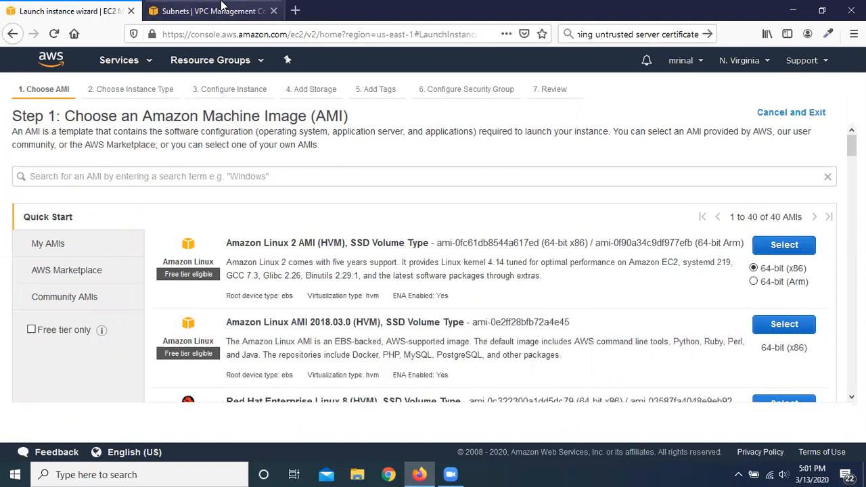
{"action": "left_click", "coordinate": [788, 251]}
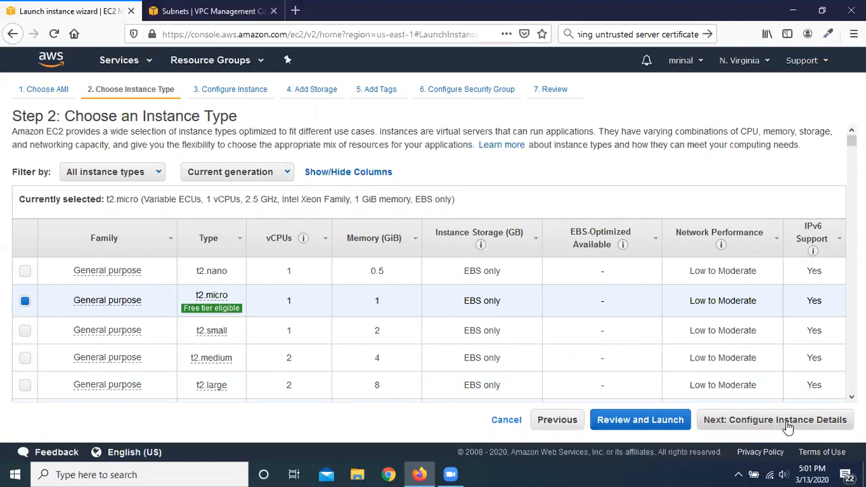
{"action": "left_click", "coordinate": [787, 420]}
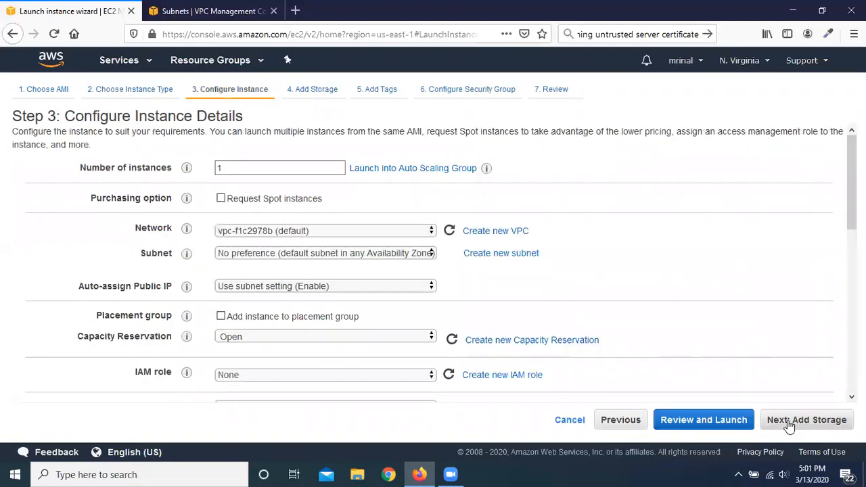
Step: Examine the instance detail settings, including the available IAM role and Shutdown behavior options
{"action": "scroll", "coordinate": [71, 226], "scroll_direction": "down", "scroll_amount": 2}
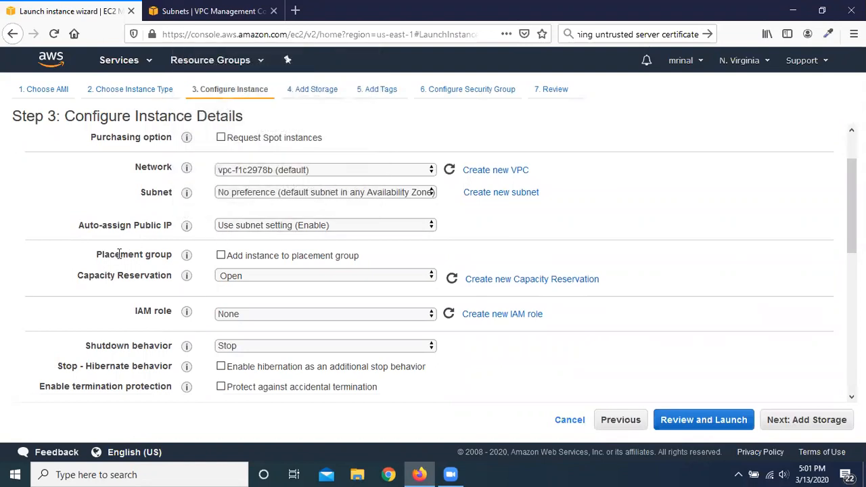
{"action": "scroll", "coordinate": [116, 254], "scroll_direction": "down", "scroll_amount": 2}
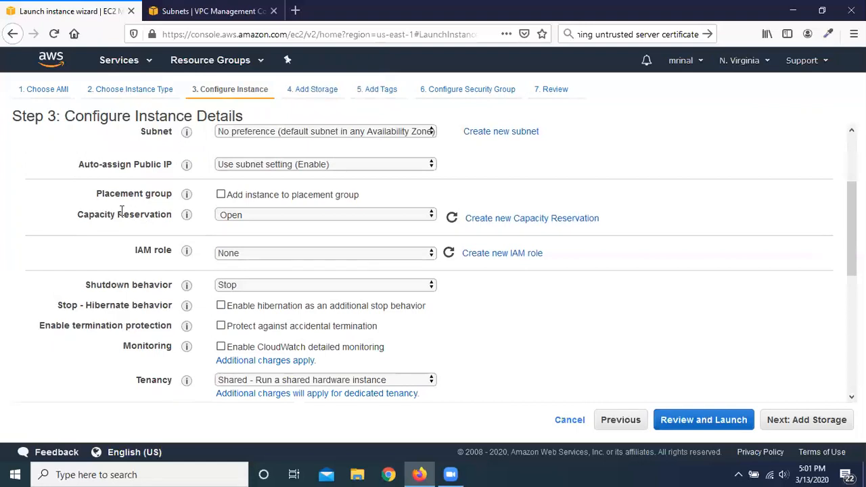
{"action": "scroll", "coordinate": [126, 212], "scroll_direction": "down", "scroll_amount": 2}
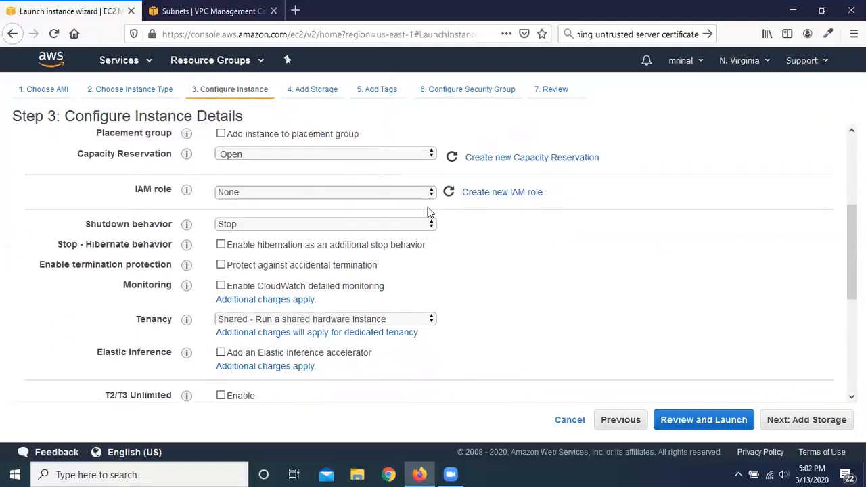
{"action": "left_click", "coordinate": [418, 192]}
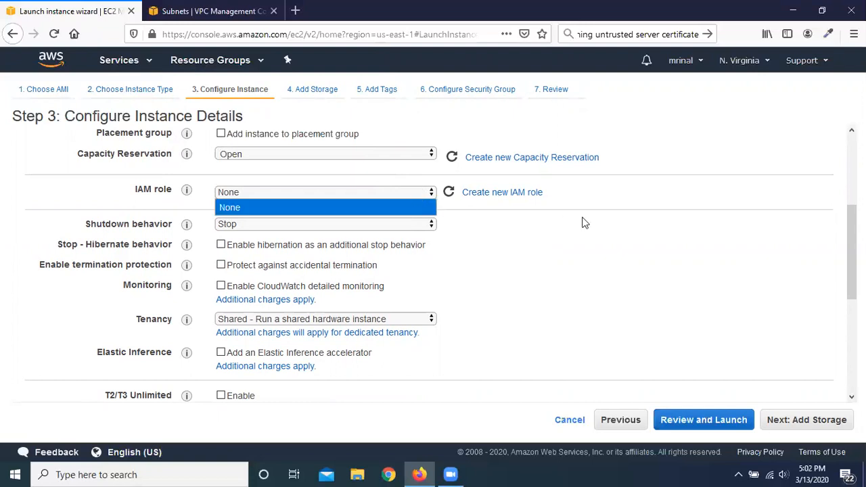
{"action": "left_click", "coordinate": [643, 197]}
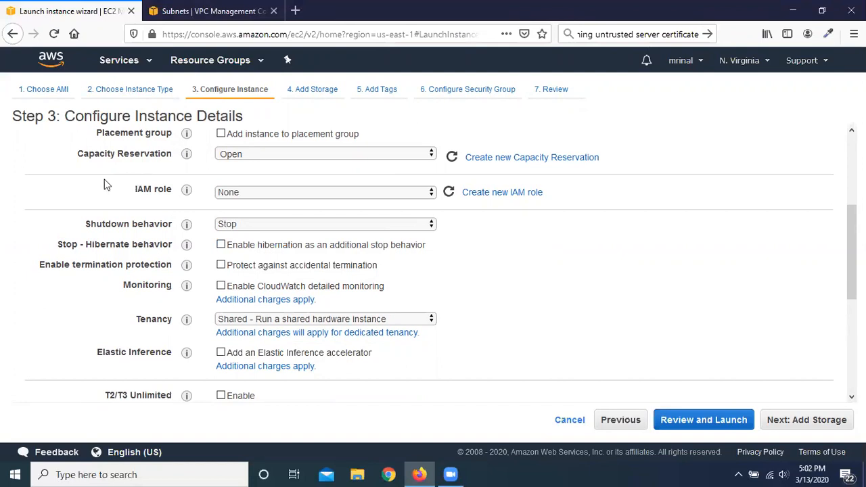
{"action": "scroll", "coordinate": [68, 199], "scroll_direction": "down", "scroll_amount": 1}
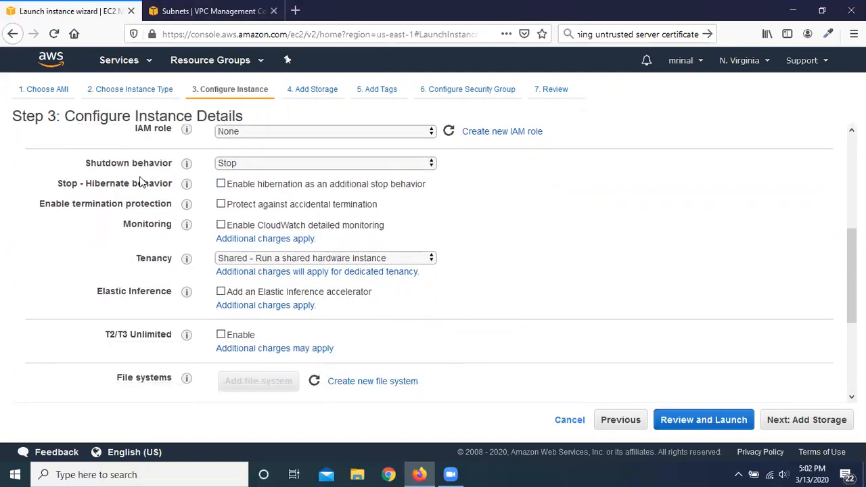
{"action": "left_click", "coordinate": [347, 166]}
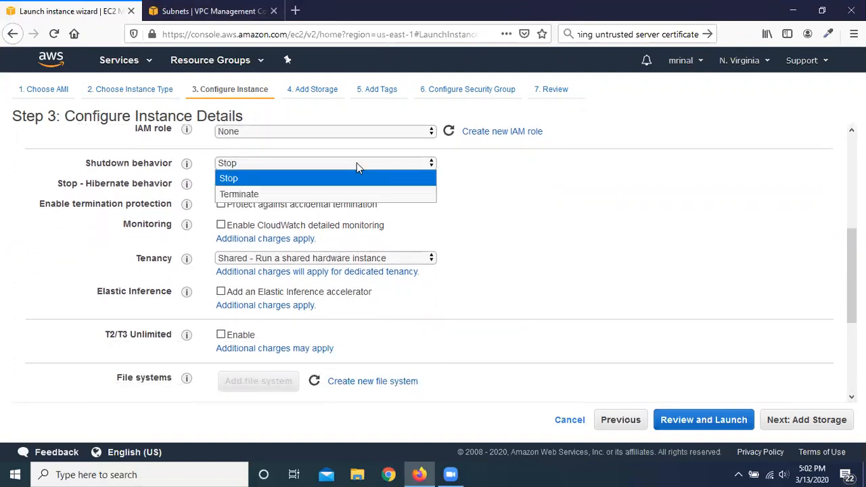
{"action": "left_click", "coordinate": [365, 165]}
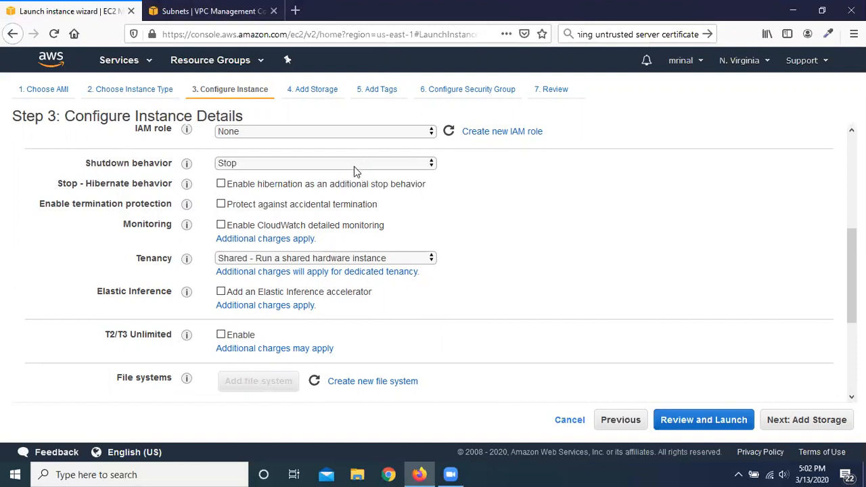
{"action": "left_click", "coordinate": [361, 161]}
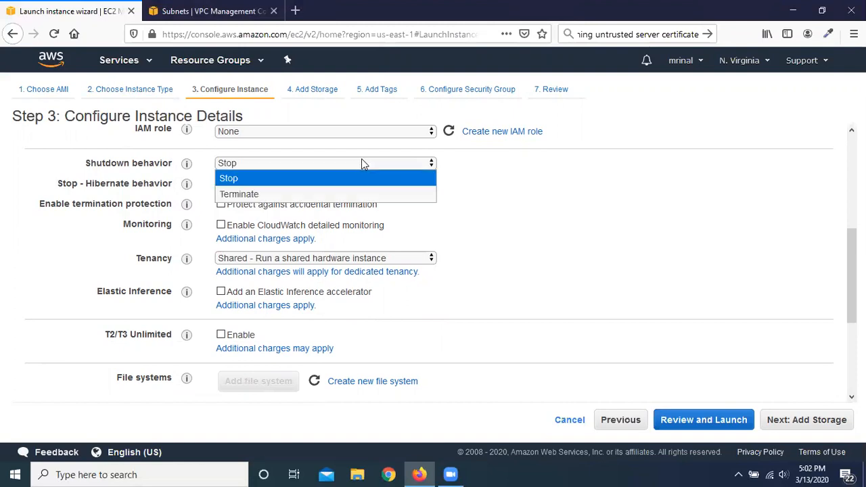
{"action": "left_click", "coordinate": [565, 200]}
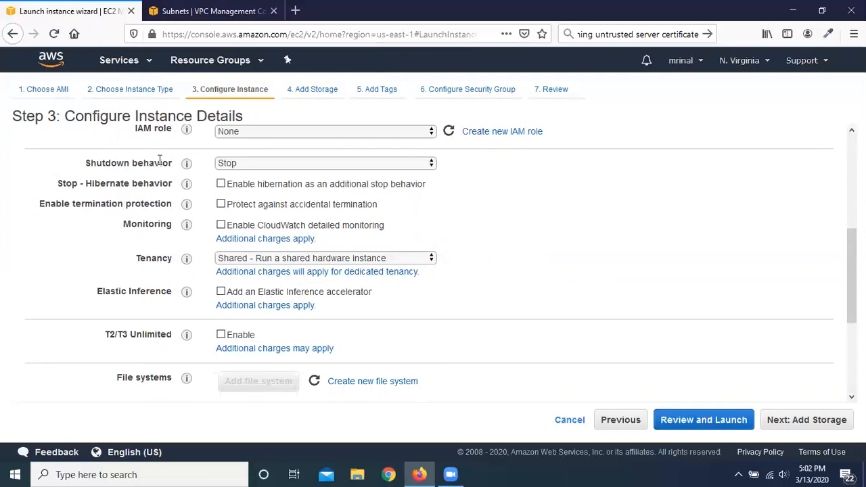
Step: Toggle the protection against accidental termination for the new instance and proceed to reviewing the launch
{"action": "mouse_move", "coordinate": [189, 167]}
{"action": "left_click", "coordinate": [222, 205]}
{"action": "left_click", "coordinate": [230, 208]}
{"action": "left_click", "coordinate": [707, 420]}
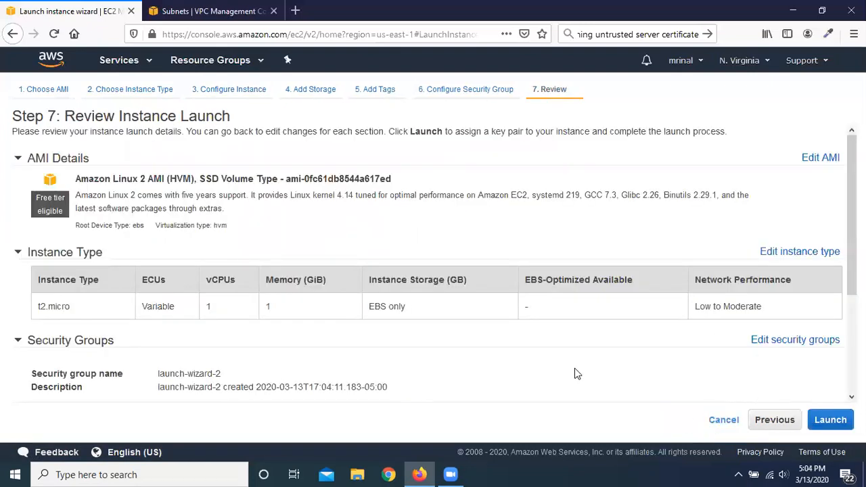
Step: Launch this second instance with the acknowledged GmailKP key pair and return to the instance list
{"action": "left_click", "coordinate": [832, 420]}
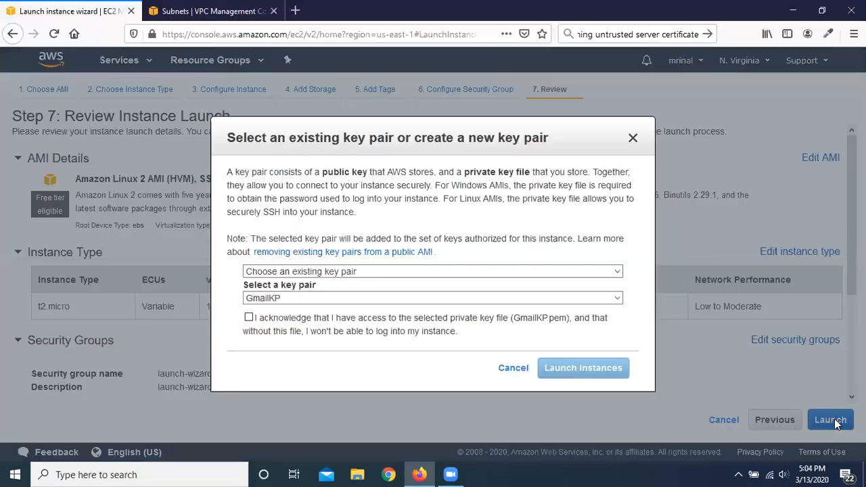
{"action": "left_click", "coordinate": [257, 317]}
{"action": "left_click", "coordinate": [583, 370]}
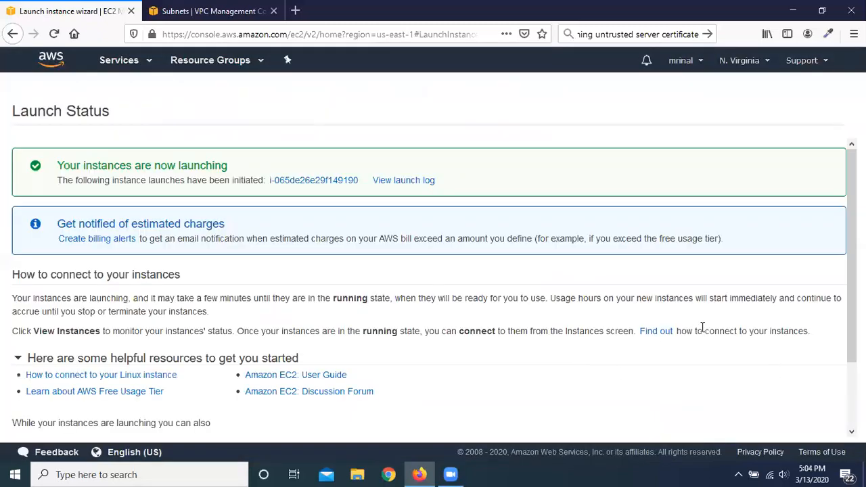
{"action": "scroll", "coordinate": [703, 328], "scroll_direction": "down", "scroll_amount": 2}
{"action": "left_click", "coordinate": [767, 426]}
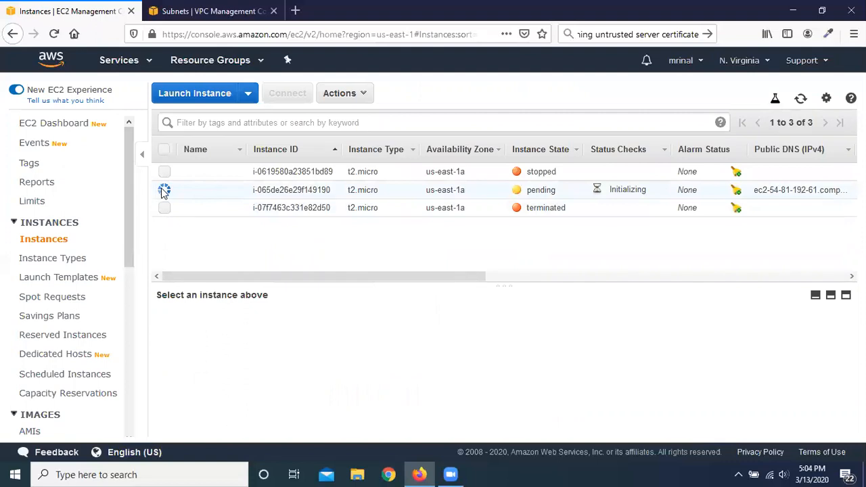
Step: Try to terminate the newly launched t2.micro instance that has termination protection, then back out of the termination dialog
{"action": "left_click", "coordinate": [164, 192]}
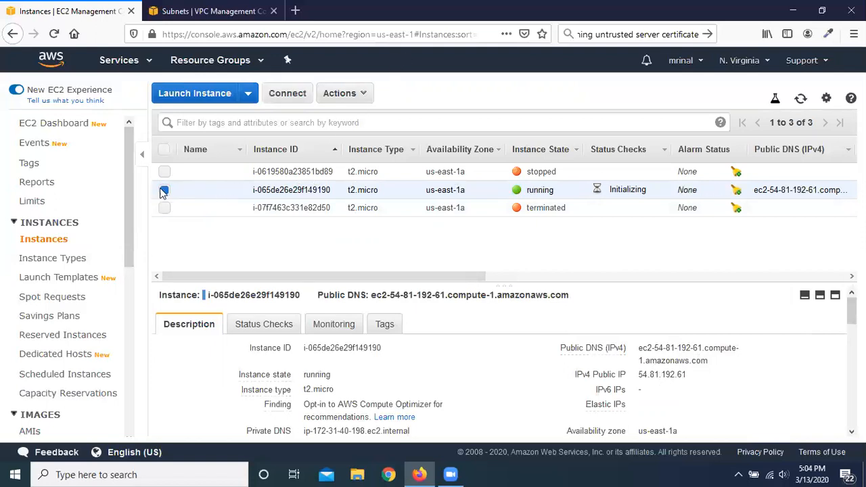
{"action": "left_click", "coordinate": [368, 98]}
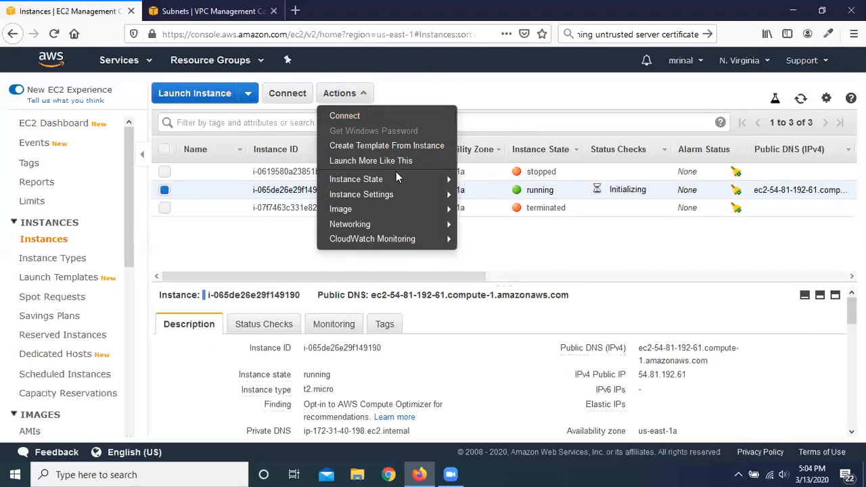
{"action": "mouse_move", "coordinate": [394, 181]}
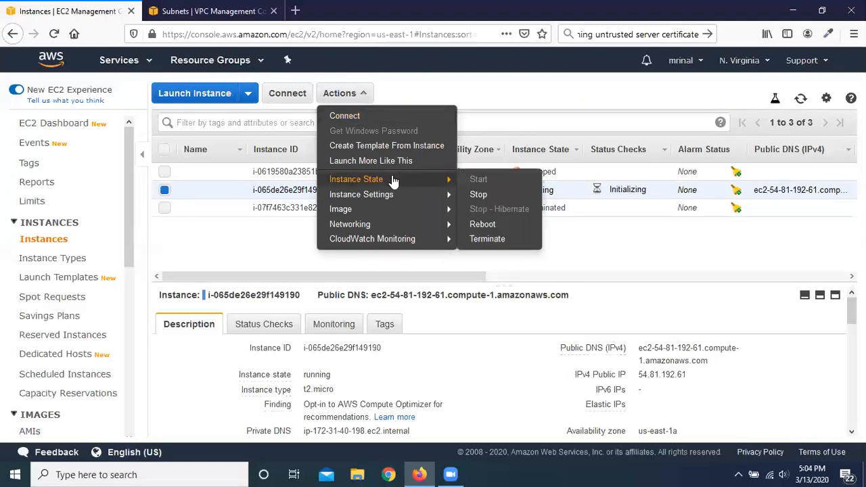
{"action": "left_click", "coordinate": [514, 242]}
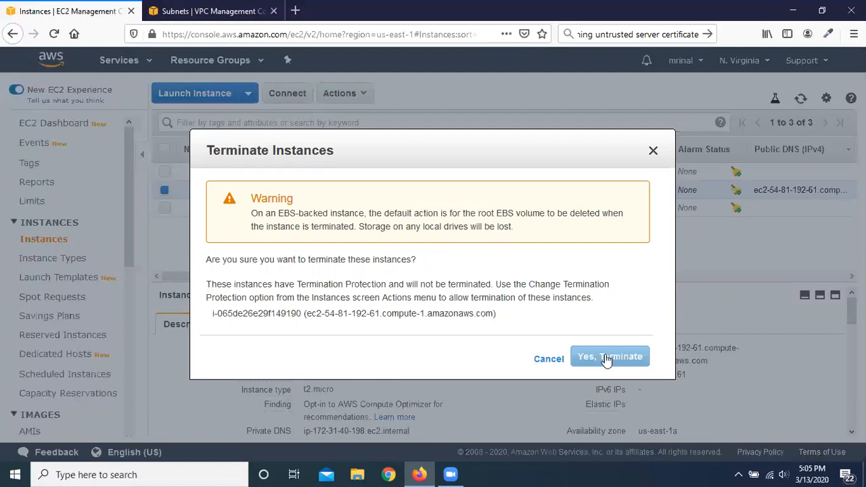
{"action": "left_click", "coordinate": [547, 362]}
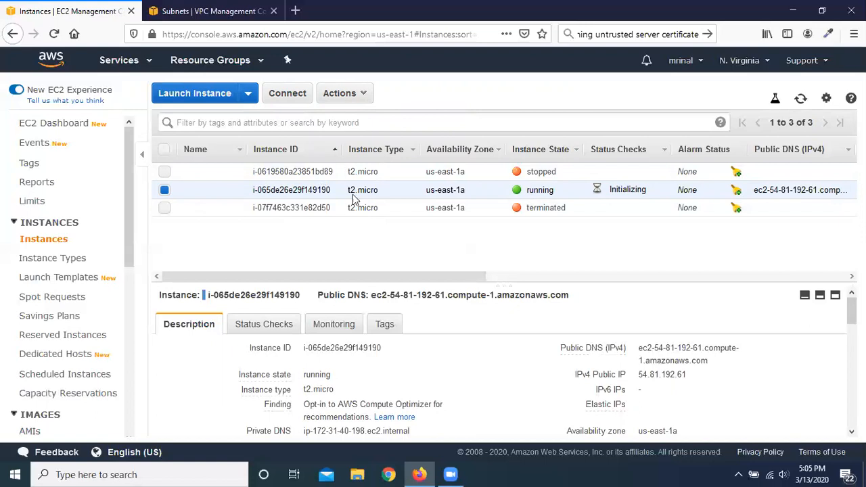
Step: Disable termination protection for the running t2.micro instance
{"action": "left_click", "coordinate": [362, 98]}
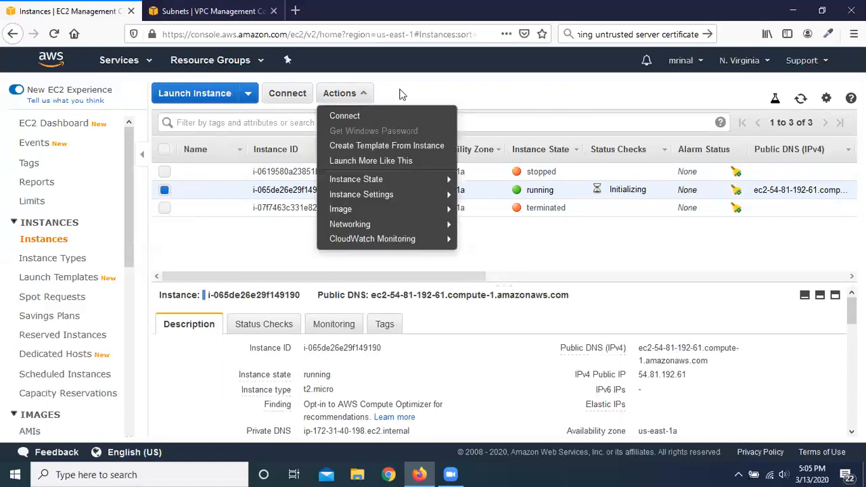
{"action": "mouse_move", "coordinate": [383, 194]}
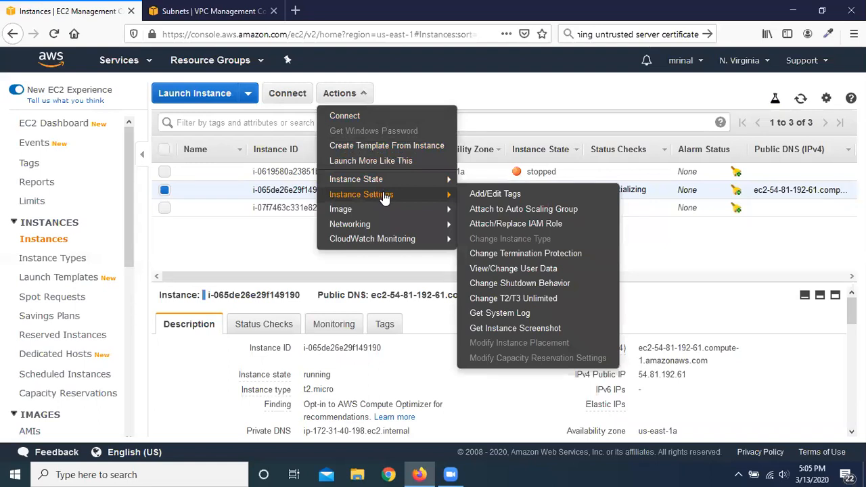
{"action": "left_click", "coordinate": [547, 253]}
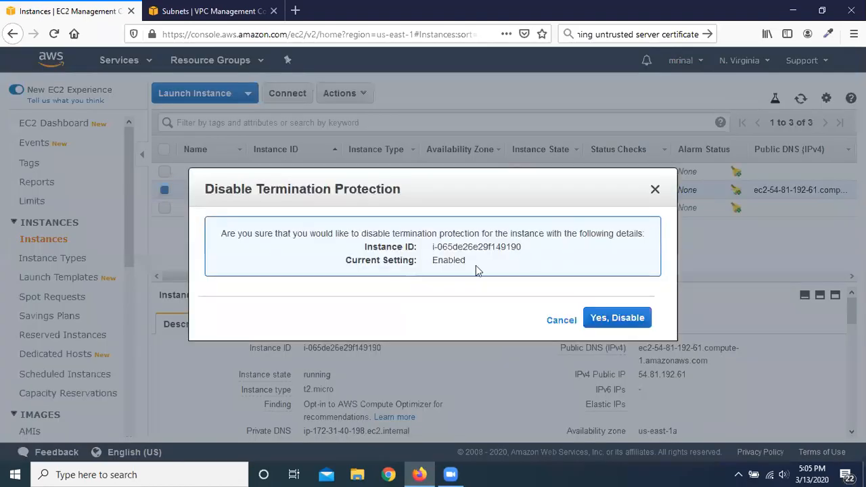
{"action": "left_click", "coordinate": [630, 322]}
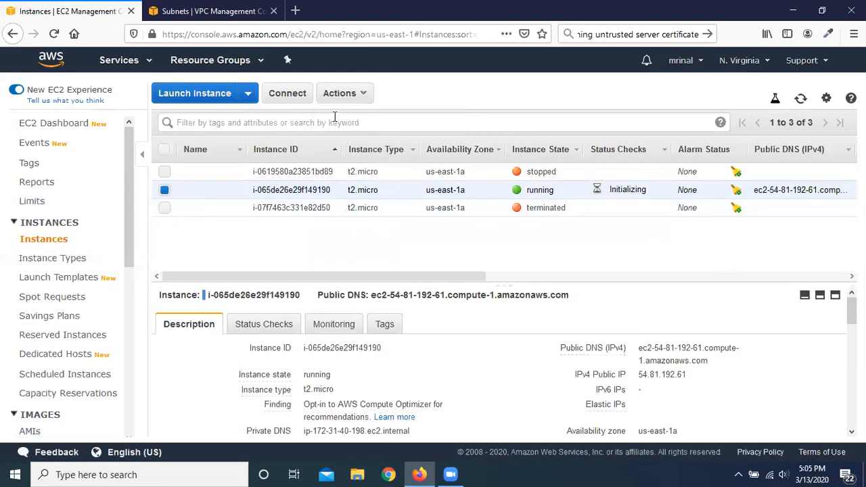
Step: Terminate the running t2.micro instance, refresh the instance list and clear the selection
{"action": "left_click", "coordinate": [361, 94]}
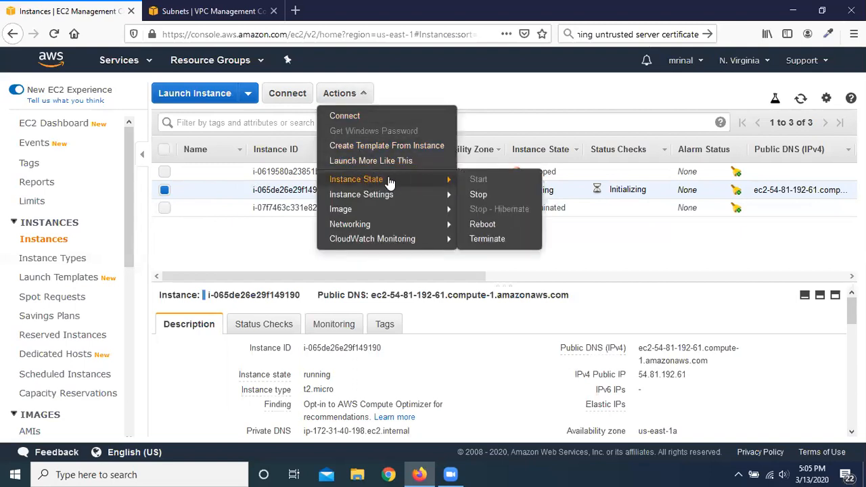
{"action": "left_click", "coordinate": [522, 244]}
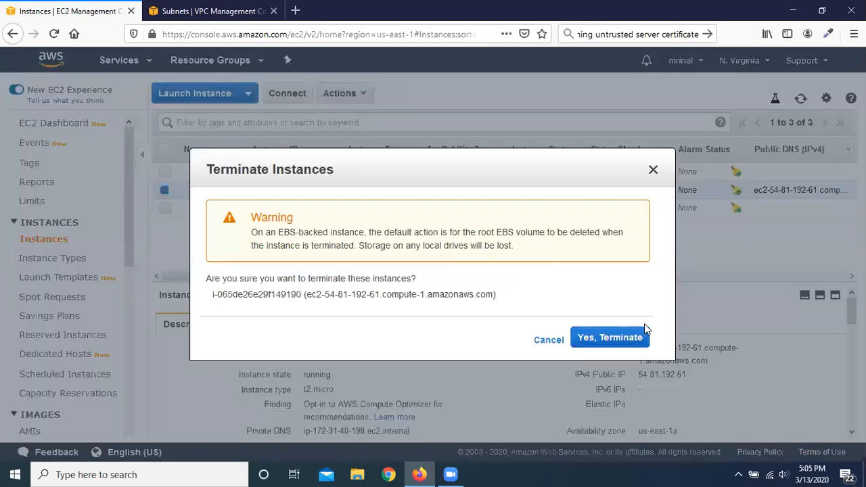
{"action": "left_click", "coordinate": [608, 338]}
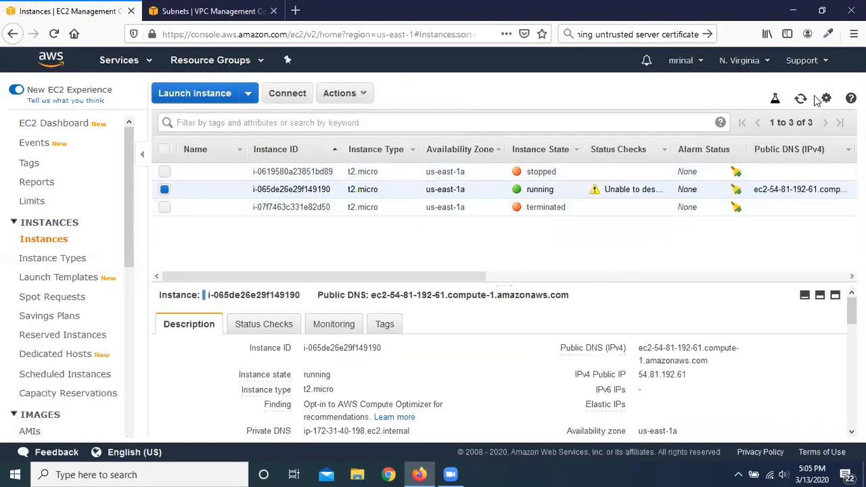
{"action": "left_click", "coordinate": [800, 99]}
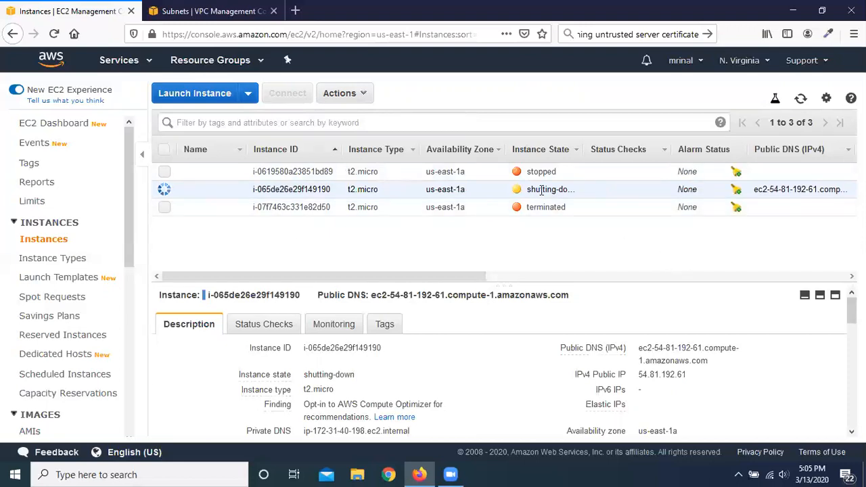
{"action": "left_click", "coordinate": [165, 149]}
{"action": "left_click", "coordinate": [164, 149]}
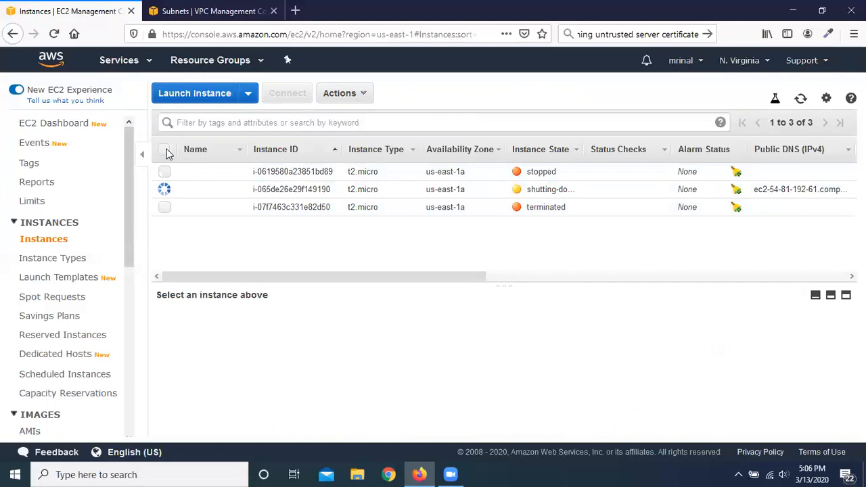
Step: Start a new instance launch from the 64-bit (x86) Amazon Linux 2 AMI as t2.micro, proceeding to the instance details
{"action": "left_click", "coordinate": [197, 94]}
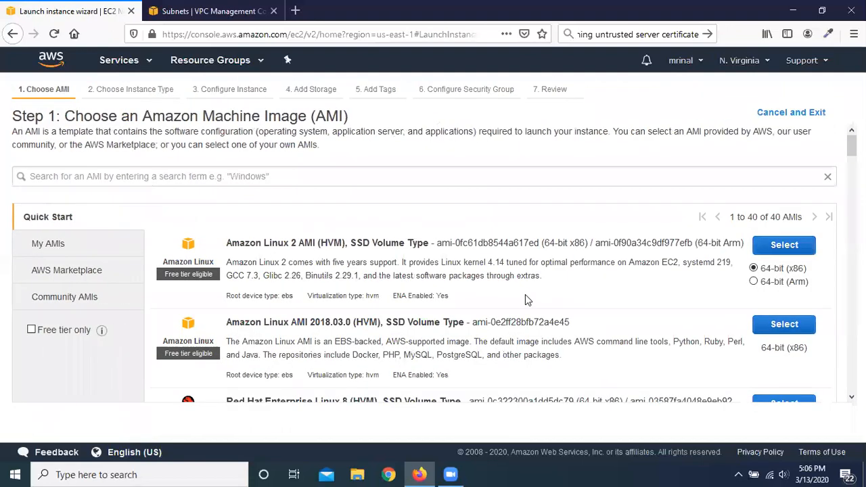
{"action": "left_click", "coordinate": [784, 248]}
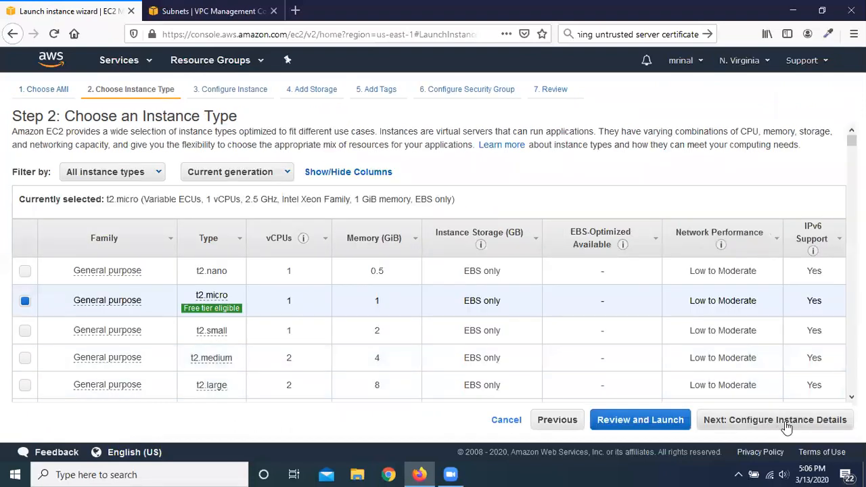
{"action": "left_click", "coordinate": [786, 423]}
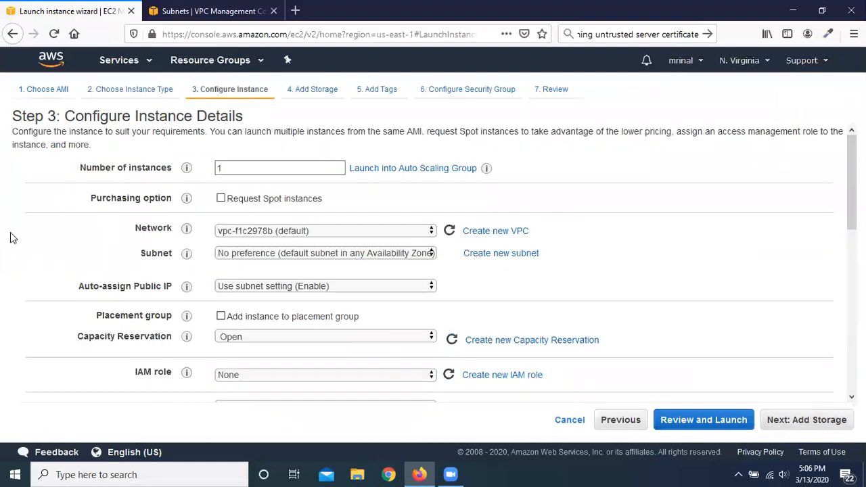
Step: Examine the termination protection and CloudWatch detailed monitoring settings in the instance details
{"action": "scroll", "coordinate": [27, 242], "scroll_direction": "down", "scroll_amount": 1}
{"action": "scroll", "coordinate": [30, 238], "scroll_direction": "down", "scroll_amount": 3}
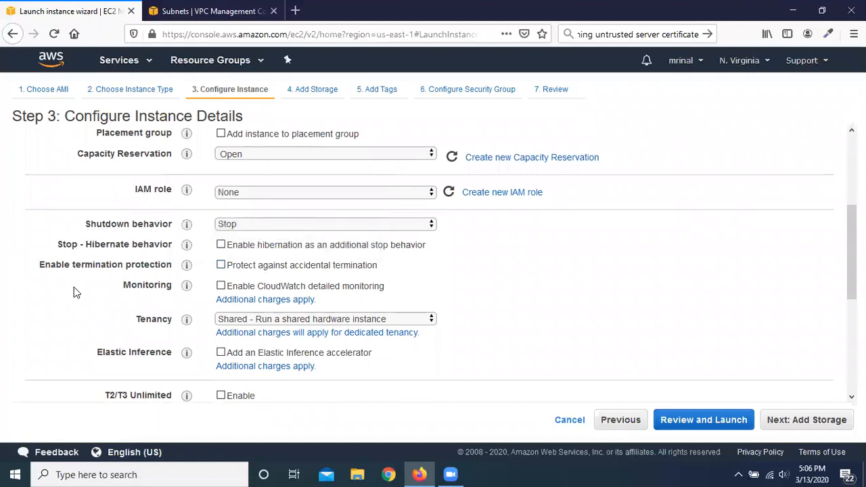
{"action": "scroll", "coordinate": [78, 285], "scroll_direction": "down", "scroll_amount": 1}
{"action": "scroll", "coordinate": [139, 245], "scroll_direction": "down", "scroll_amount": 1}
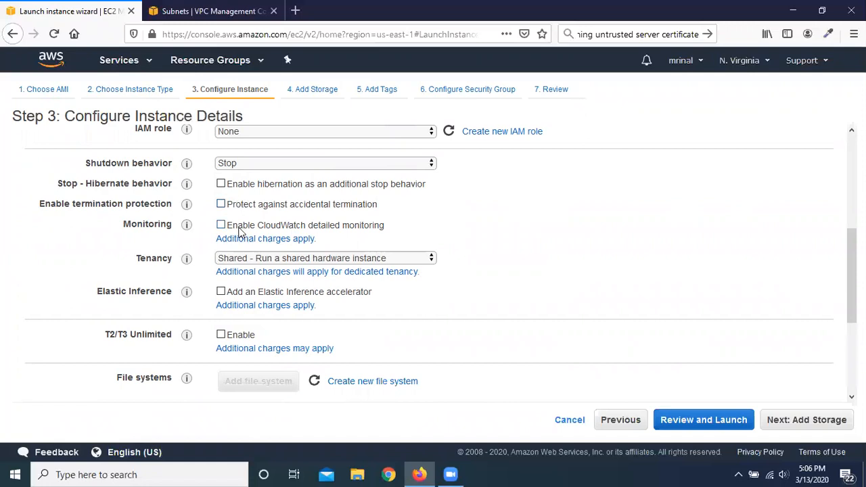
{"action": "mouse_move", "coordinate": [186, 231]}
{"action": "left_click", "coordinate": [221, 228]}
{"action": "scroll", "coordinate": [142, 259], "scroll_direction": "down", "scroll_amount": 2}
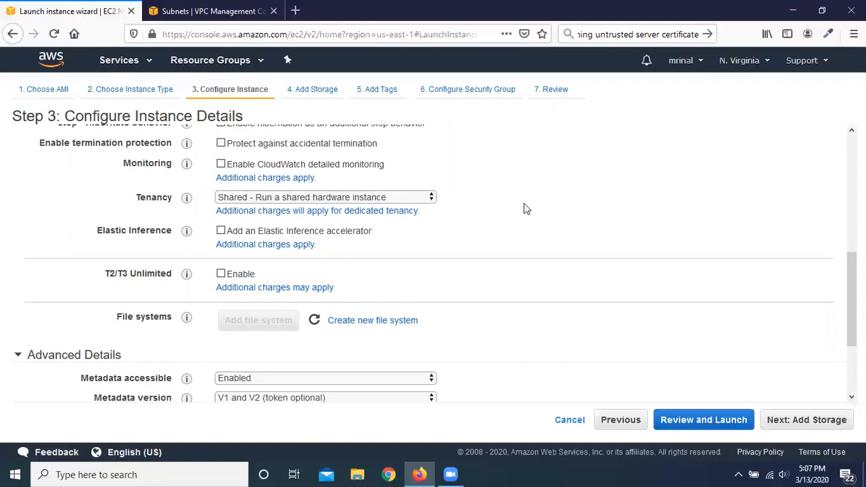
Step: Examine the Tenancy choices for shared hardware, a Dedicated instance and a Dedicated host, keeping the shared option
{"action": "left_click", "coordinate": [430, 200]}
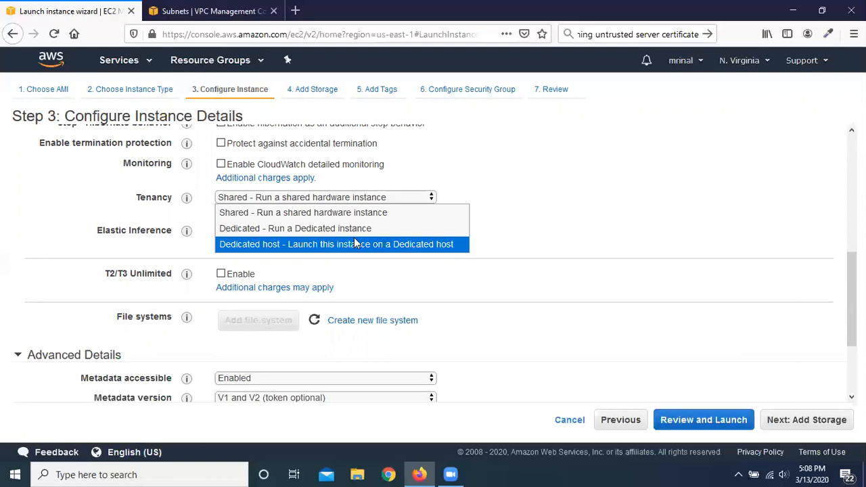
{"action": "left_click", "coordinate": [511, 202]}
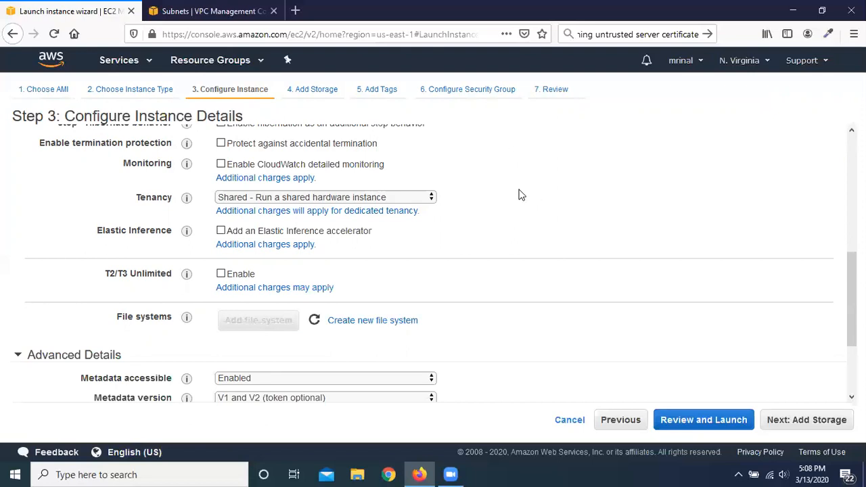
{"action": "left_click", "coordinate": [399, 197]}
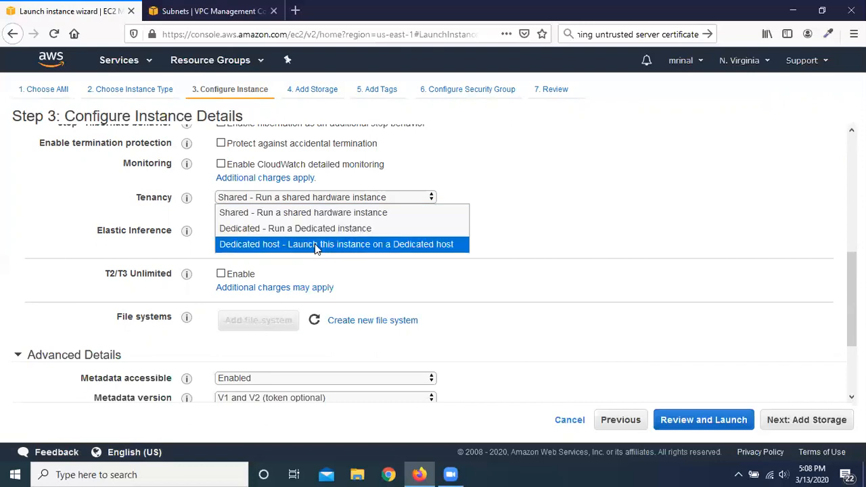
{"action": "left_click", "coordinate": [546, 202]}
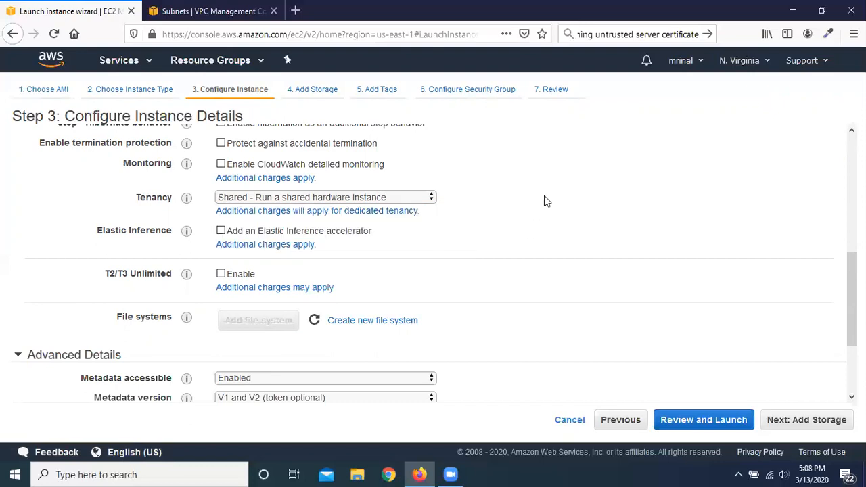
{"action": "left_click", "coordinate": [390, 199]}
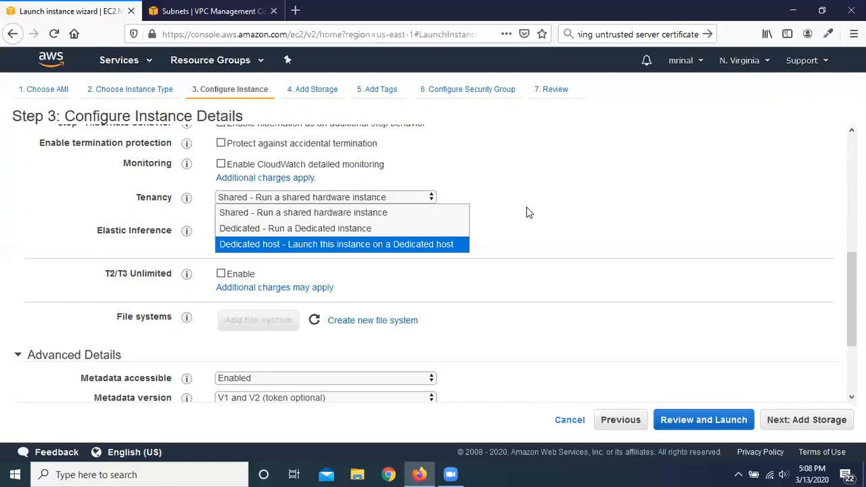
{"action": "left_click", "coordinate": [567, 234]}
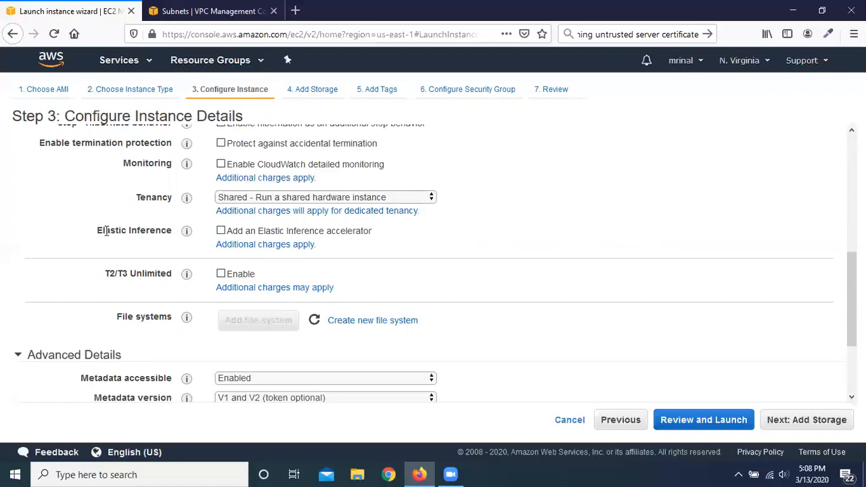
Step: Review the remaining instance details down to the optional User data, and proceed to the storage configuration
{"action": "scroll", "coordinate": [101, 223], "scroll_direction": "down", "scroll_amount": 2}
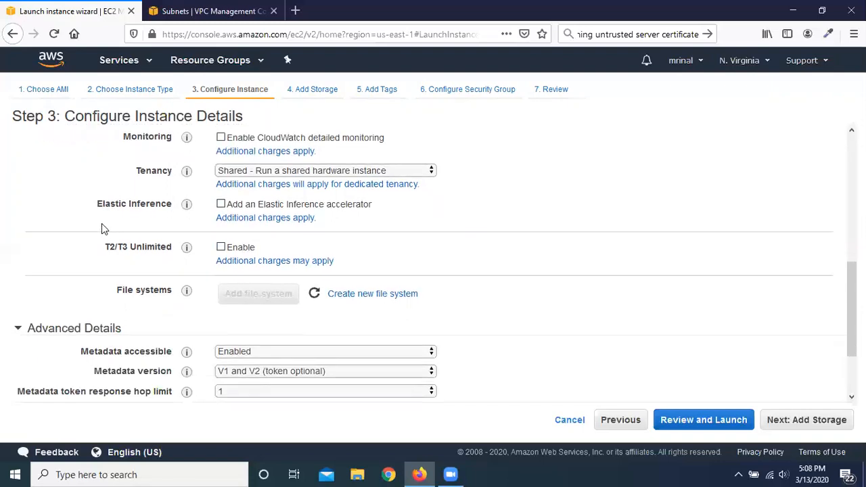
{"action": "scroll", "coordinate": [101, 223], "scroll_direction": "down", "scroll_amount": 2}
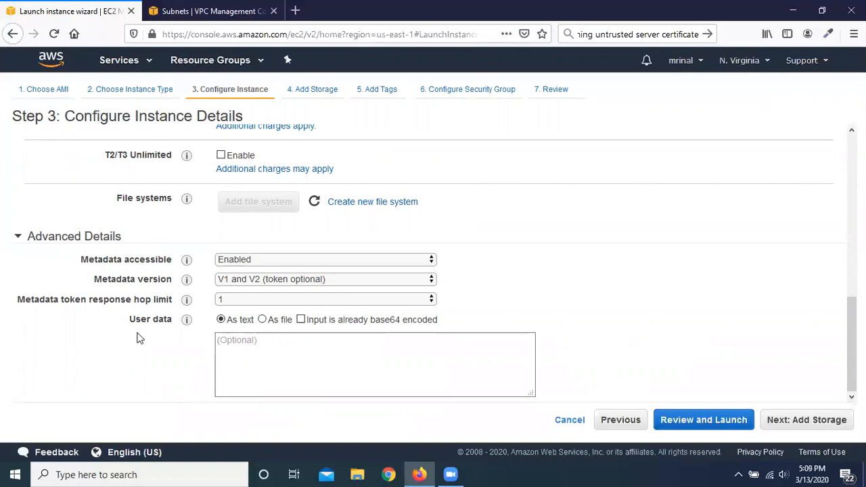
{"action": "left_click", "coordinate": [241, 344]}
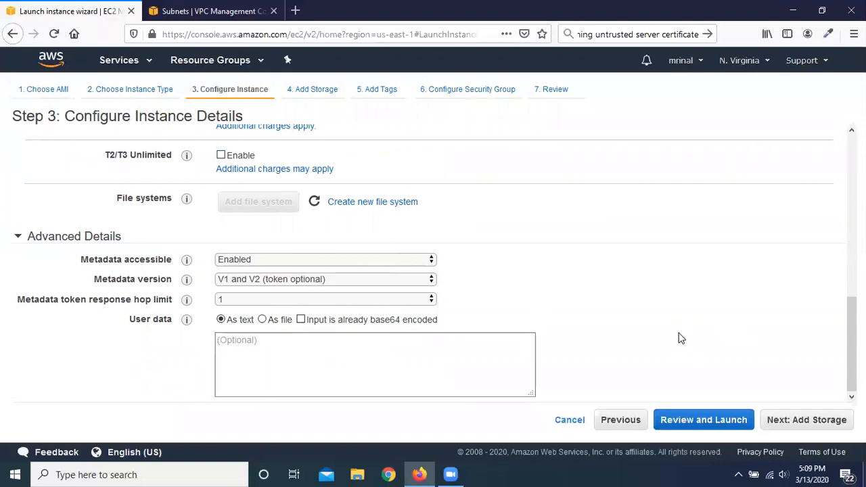
{"action": "scroll", "coordinate": [682, 339], "scroll_direction": "up", "scroll_amount": 5}
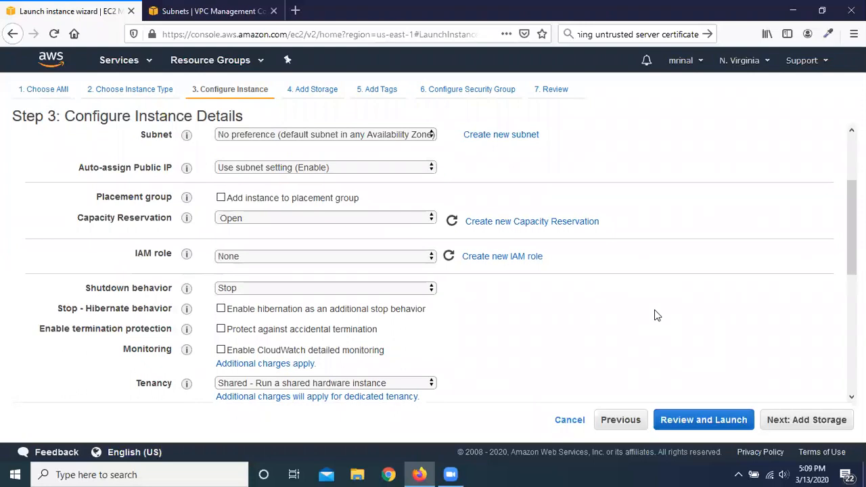
{"action": "scroll", "coordinate": [656, 315], "scroll_direction": "down", "scroll_amount": 5}
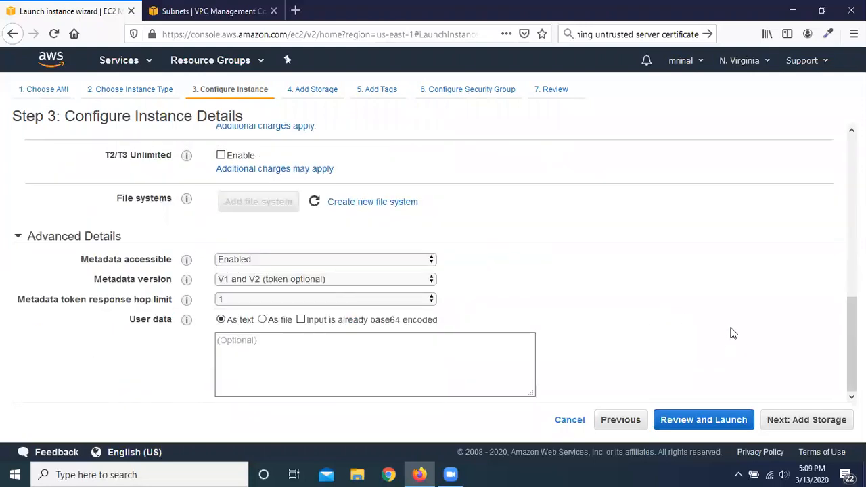
{"action": "left_click", "coordinate": [811, 420]}
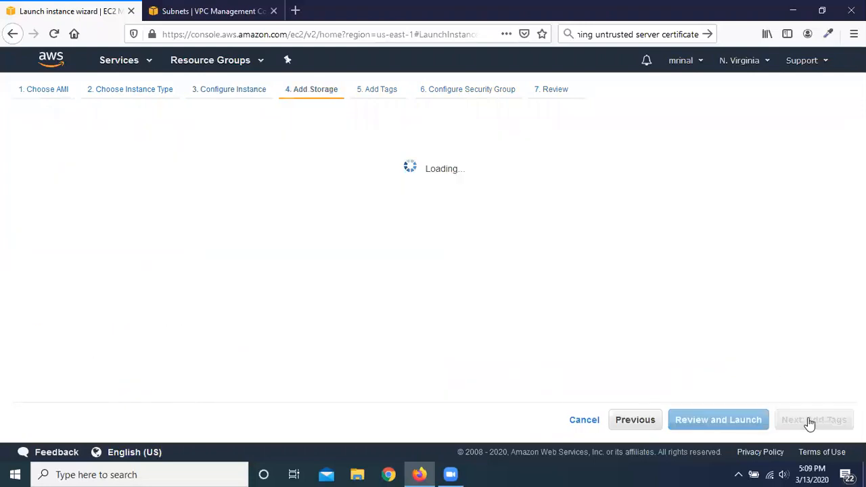
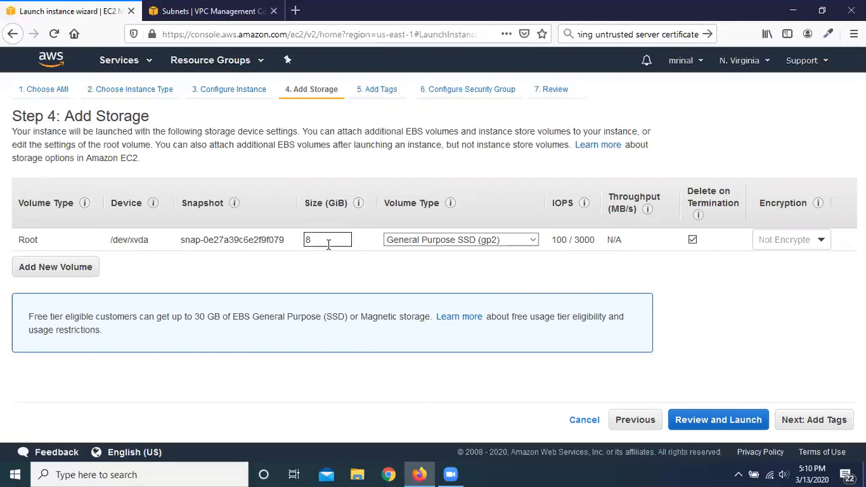
Step: Examine the root volume's type choices, keeping General Purpose SSD (gp2), and launch the instance with the existing GmailKP key pair
{"action": "left_click", "coordinate": [523, 240]}
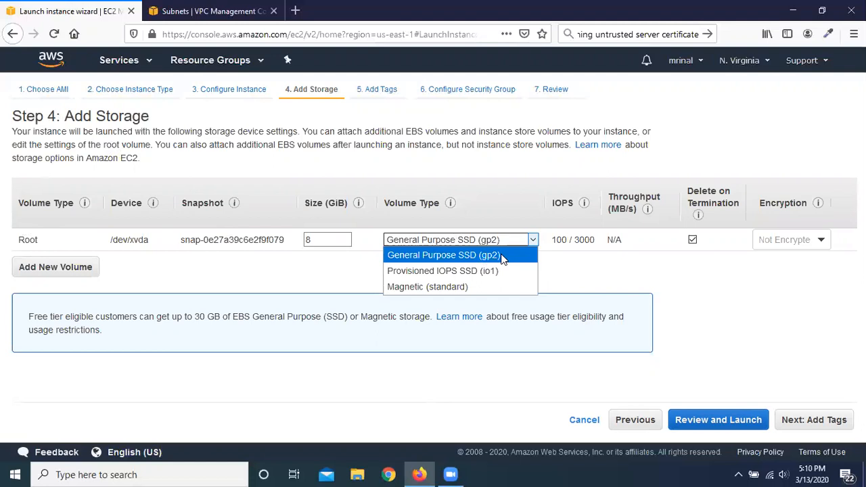
{"action": "left_click", "coordinate": [640, 282]}
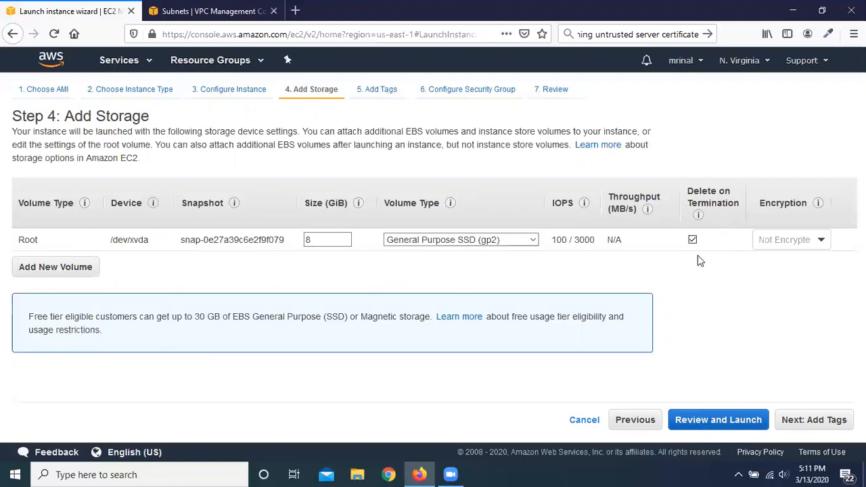
{"action": "left_click", "coordinate": [719, 420]}
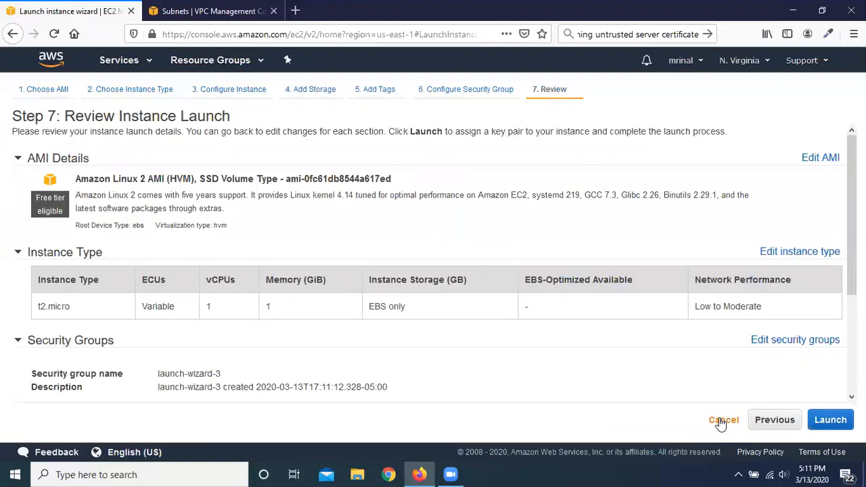
{"action": "left_click", "coordinate": [831, 421]}
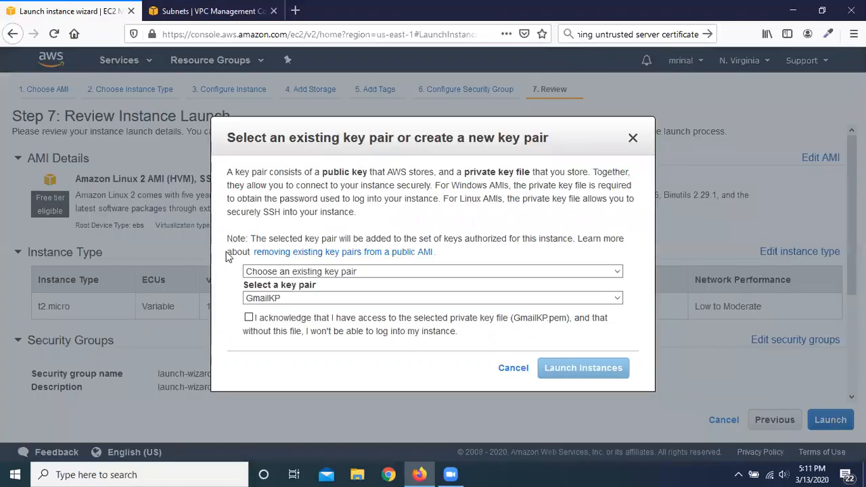
{"action": "left_click", "coordinate": [260, 312]}
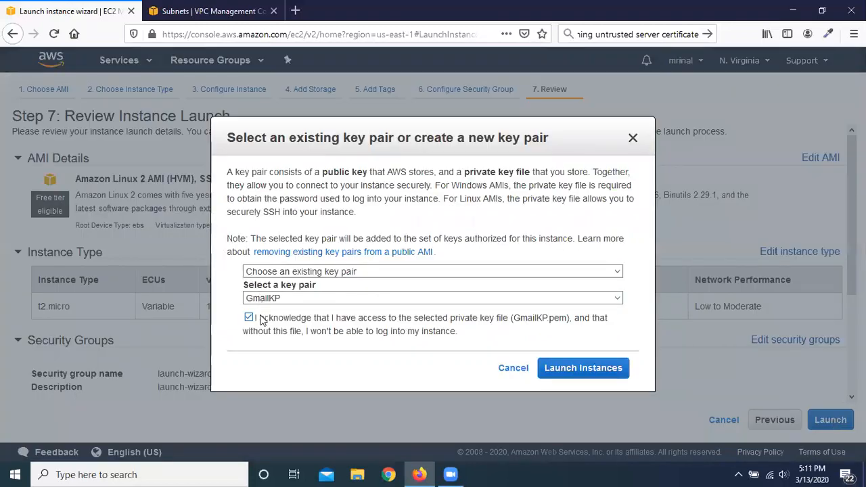
{"action": "left_click", "coordinate": [588, 368]}
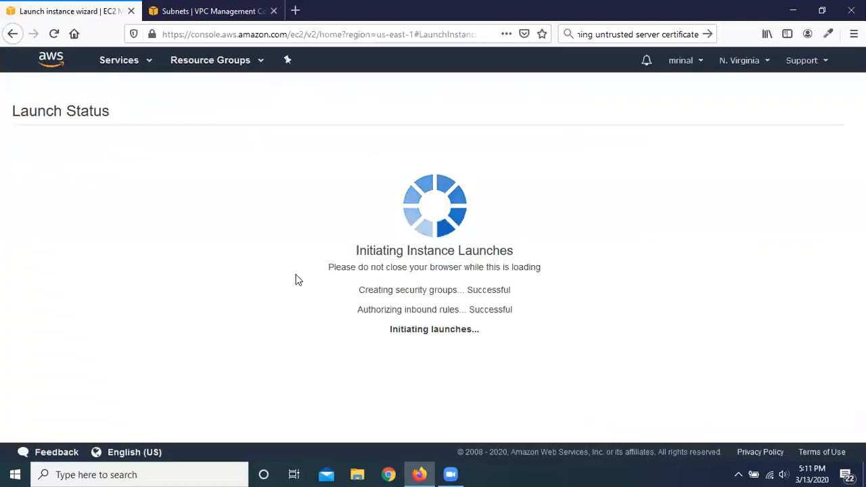
Step: Go to the instances list and open the Elastic Block Store volumes to examine the new instance's root volume
{"action": "scroll", "coordinate": [753, 352], "scroll_direction": "down", "scroll_amount": 3}
{"action": "left_click", "coordinate": [803, 425]}
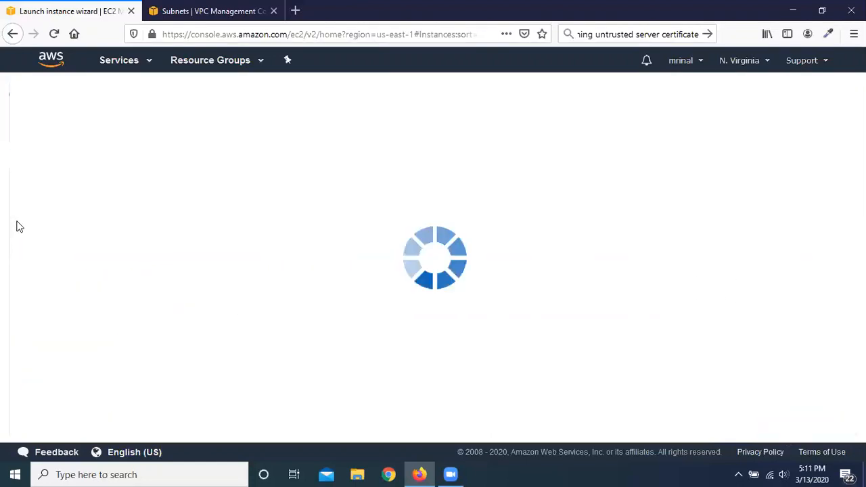
{"action": "scroll", "coordinate": [47, 254], "scroll_direction": "down", "scroll_amount": 5}
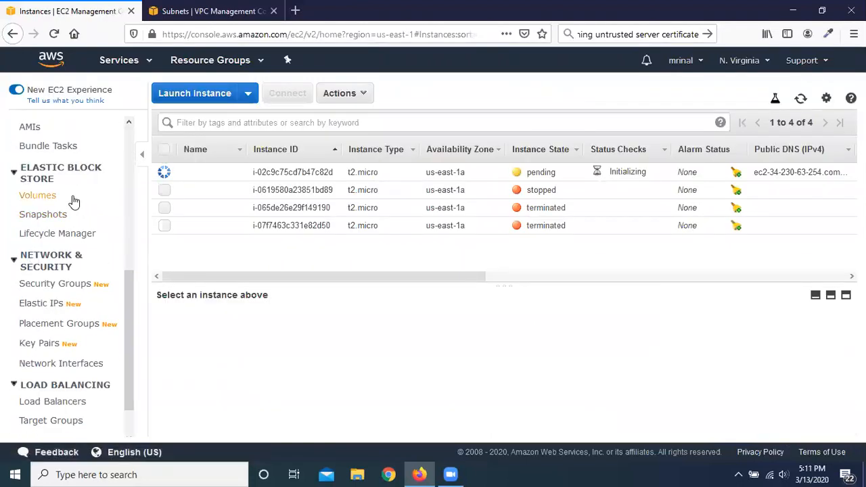
{"action": "scroll", "coordinate": [78, 269], "scroll_direction": "up", "scroll_amount": 5}
{"action": "scroll", "coordinate": [73, 271], "scroll_direction": "down", "scroll_amount": 5}
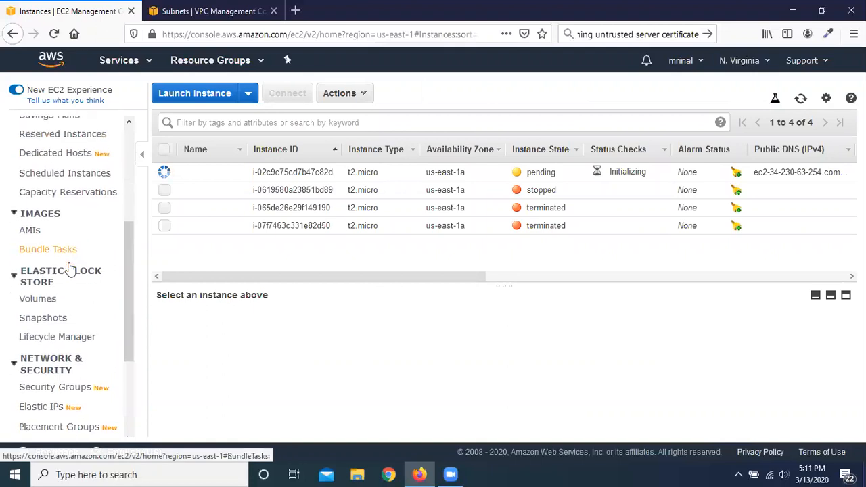
{"action": "left_click", "coordinate": [52, 200]}
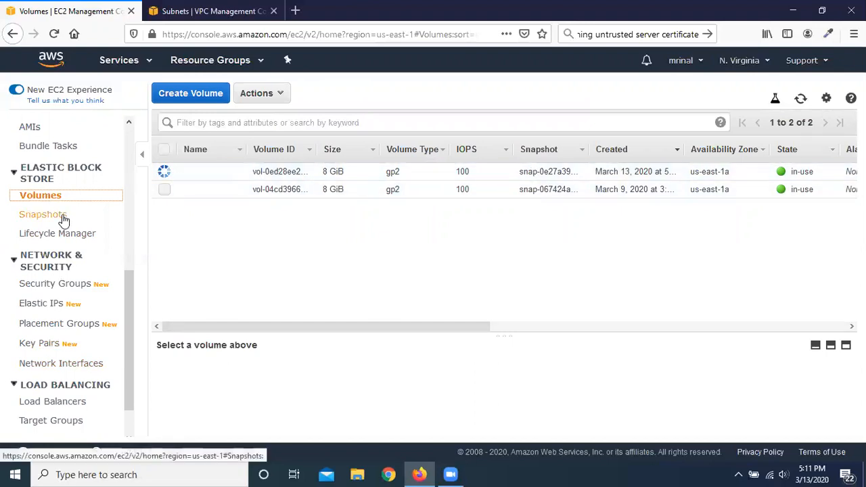
Step: Return to the instances list and terminate the newly launched t2.micro instance
{"action": "scroll", "coordinate": [63, 221], "scroll_direction": "up", "scroll_amount": 1}
{"action": "scroll", "coordinate": [58, 220], "scroll_direction": "up", "scroll_amount": 7}
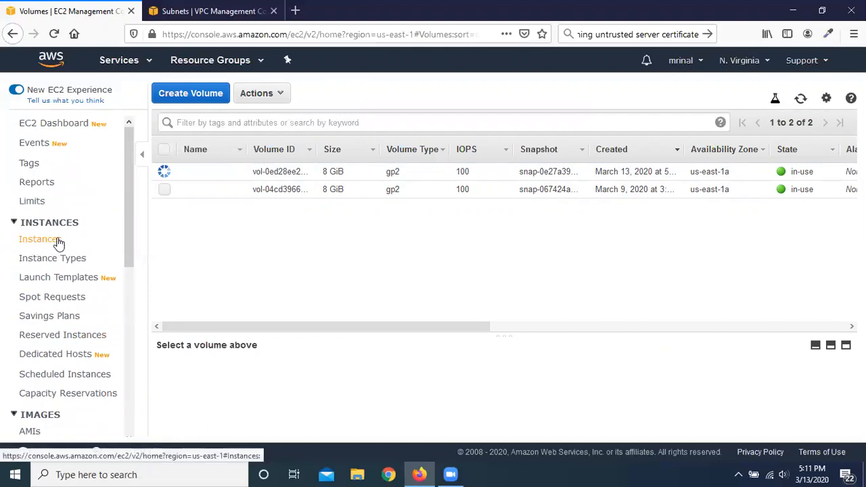
{"action": "left_click", "coordinate": [59, 243]}
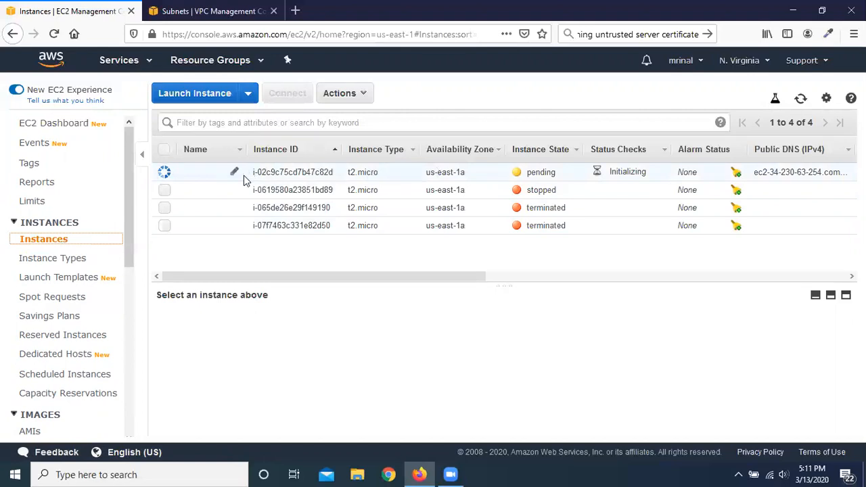
{"action": "left_click", "coordinate": [164, 173]}
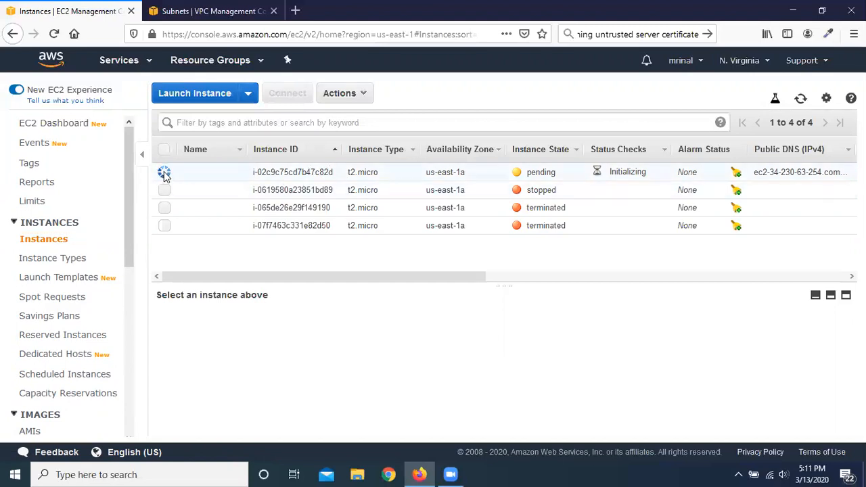
{"action": "left_click", "coordinate": [363, 95]}
{"action": "mouse_move", "coordinate": [403, 183]}
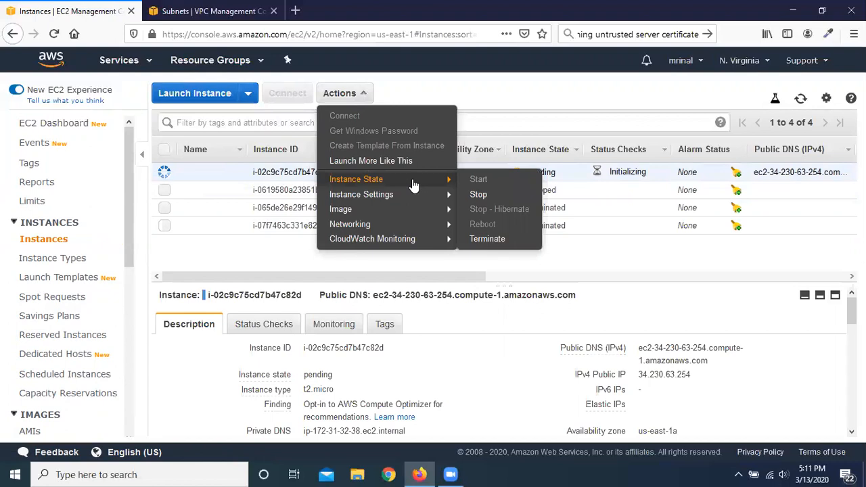
{"action": "left_click", "coordinate": [500, 241]}
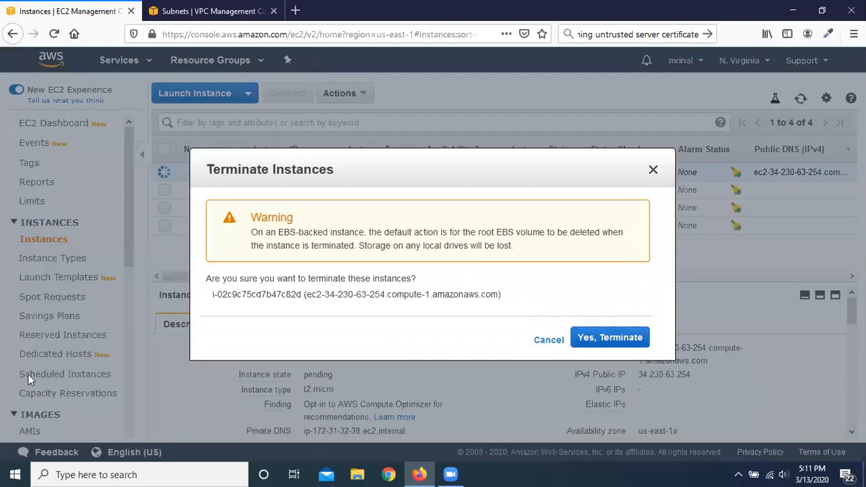
{"action": "left_click", "coordinate": [612, 337]}
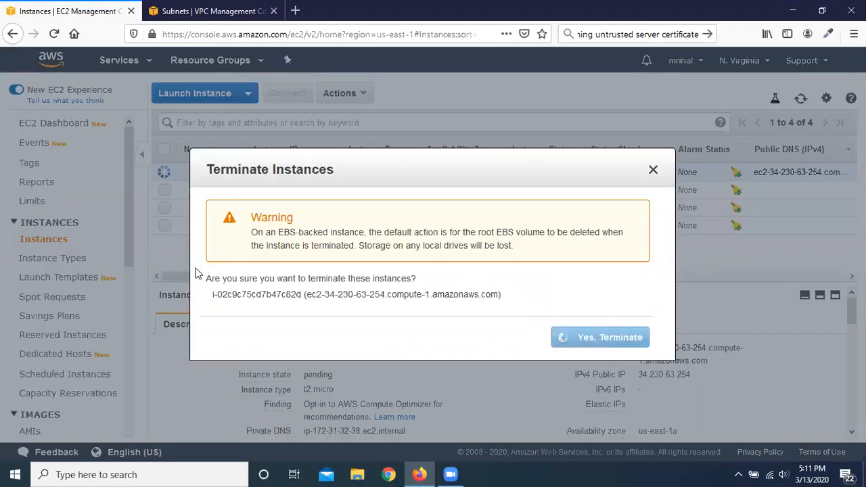
Step: Refresh the instances list, then open and refresh the volumes list to check the terminated instance's root volume
{"action": "scroll", "coordinate": [47, 267], "scroll_direction": "down", "scroll_amount": 5}
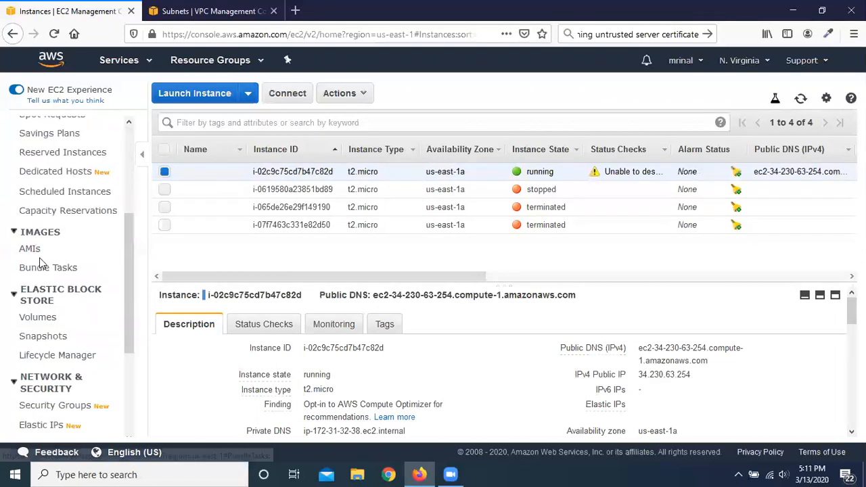
{"action": "left_click", "coordinate": [801, 99]}
{"action": "scroll", "coordinate": [81, 258], "scroll_direction": "down", "scroll_amount": 3}
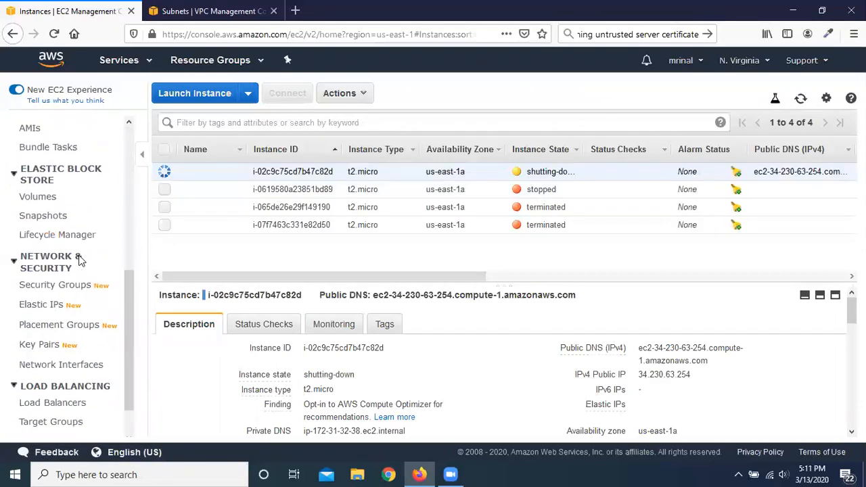
{"action": "left_click", "coordinate": [39, 197]}
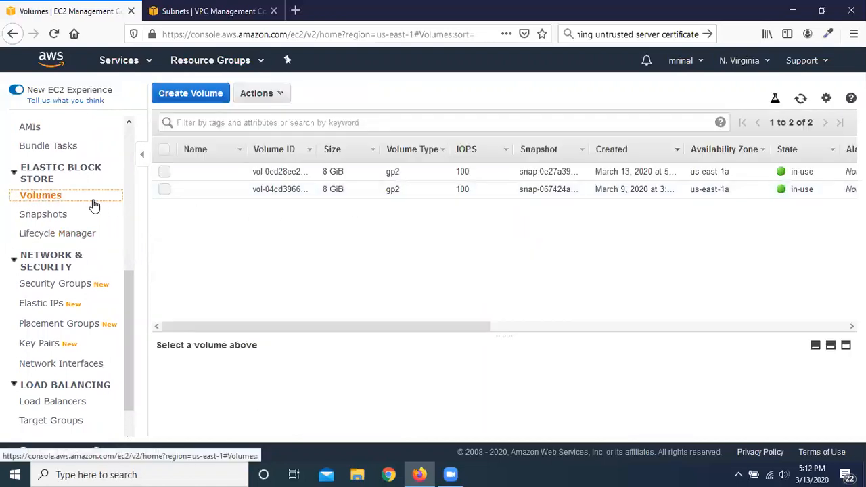
{"action": "scroll", "coordinate": [94, 206], "scroll_direction": "up", "scroll_amount": 3}
{"action": "left_click", "coordinate": [801, 99]}
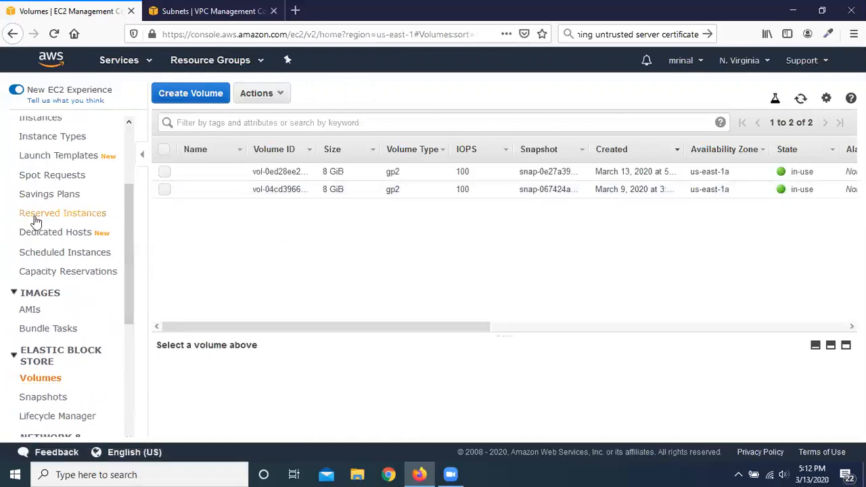
Step: Return to the instances list and refresh it to follow the instance's termination state
{"action": "scroll", "coordinate": [35, 220], "scroll_direction": "up", "scroll_amount": 2}
{"action": "left_click", "coordinate": [46, 180]}
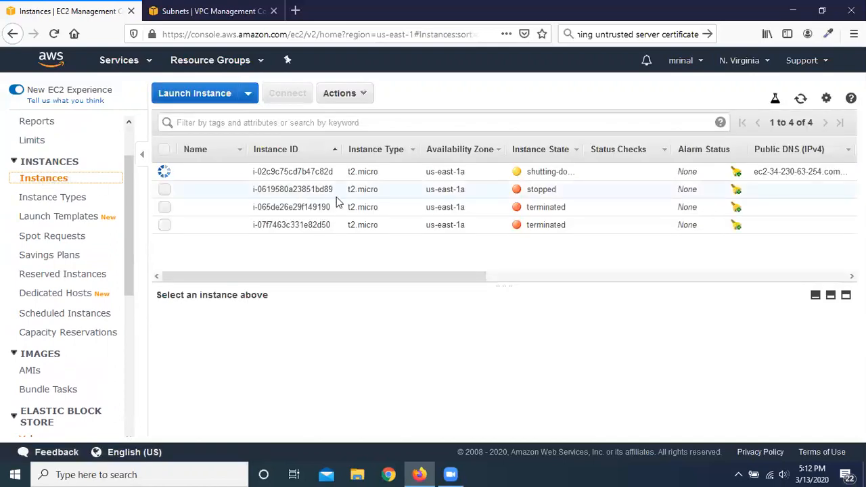
{"action": "left_click", "coordinate": [801, 100]}
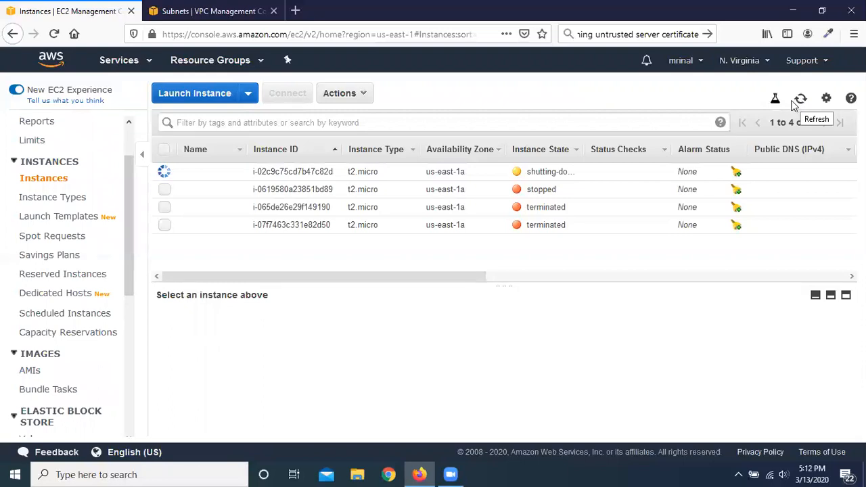
{"action": "left_click", "coordinate": [801, 104]}
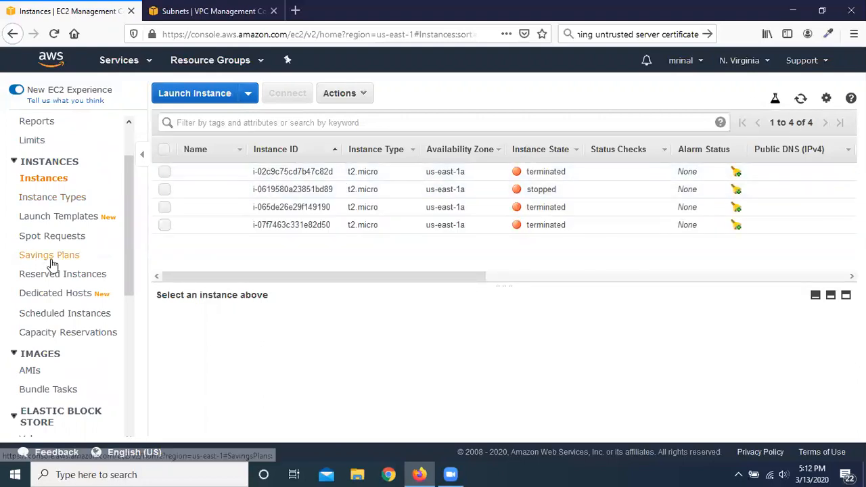
Step: Reopen the volumes list to check for the terminated instance's root volume, and deselect the listed volume
{"action": "scroll", "coordinate": [61, 261], "scroll_direction": "down", "scroll_amount": 3}
{"action": "scroll", "coordinate": [59, 261], "scroll_direction": "down", "scroll_amount": 2}
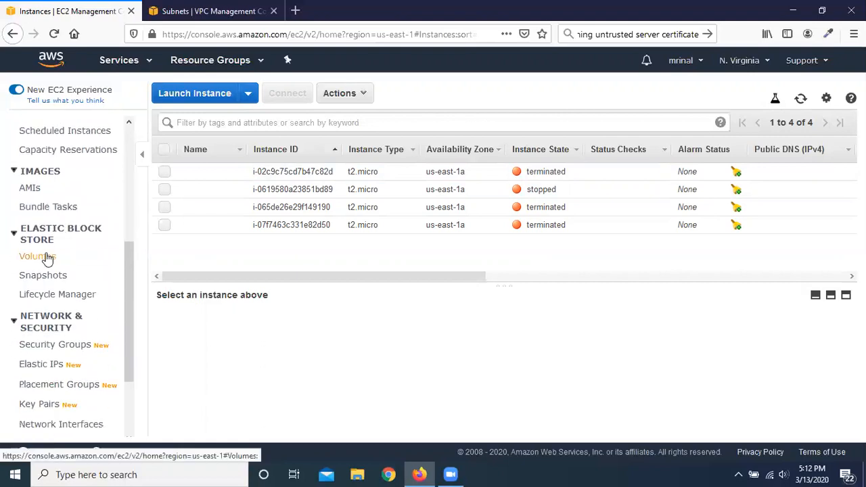
{"action": "left_click", "coordinate": [45, 257]}
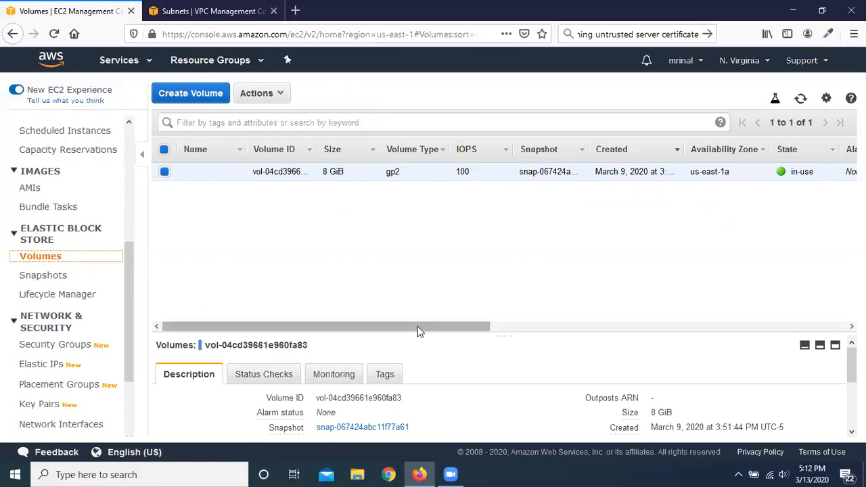
{"action": "left_click_drag", "start_coordinate": [419, 329], "coordinate": [66, 300]}
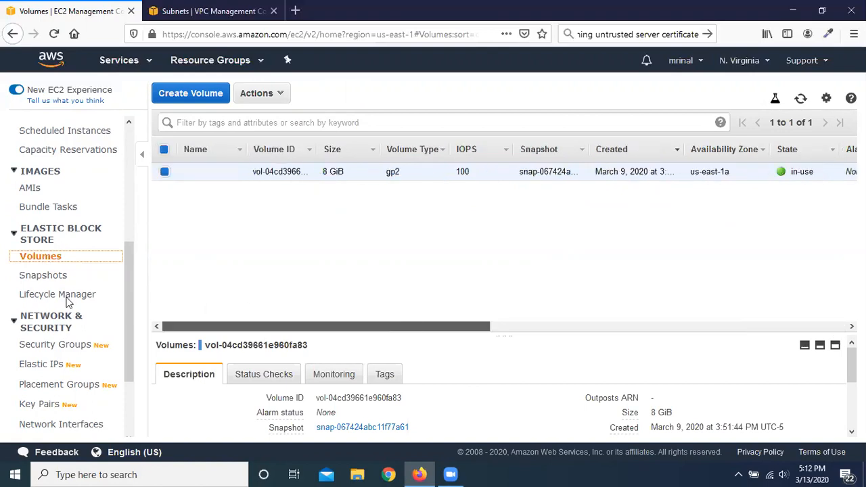
{"action": "left_click", "coordinate": [165, 172]}
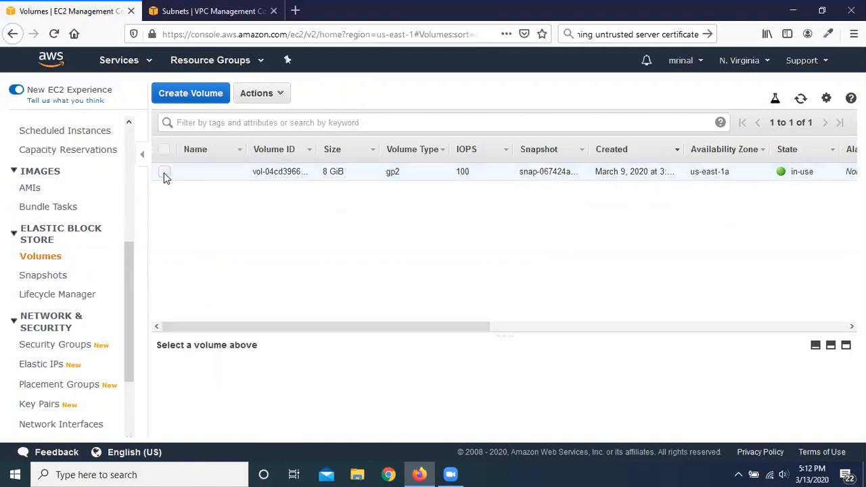
Step: Start a new instance launch from the 64-bit (x86) Amazon Linux 2 AMI as t2.micro, and continue to the instance details
{"action": "scroll", "coordinate": [62, 236], "scroll_direction": "up", "scroll_amount": 3}
{"action": "scroll", "coordinate": [65, 218], "scroll_direction": "up", "scroll_amount": 3}
{"action": "left_click", "coordinate": [47, 240]}
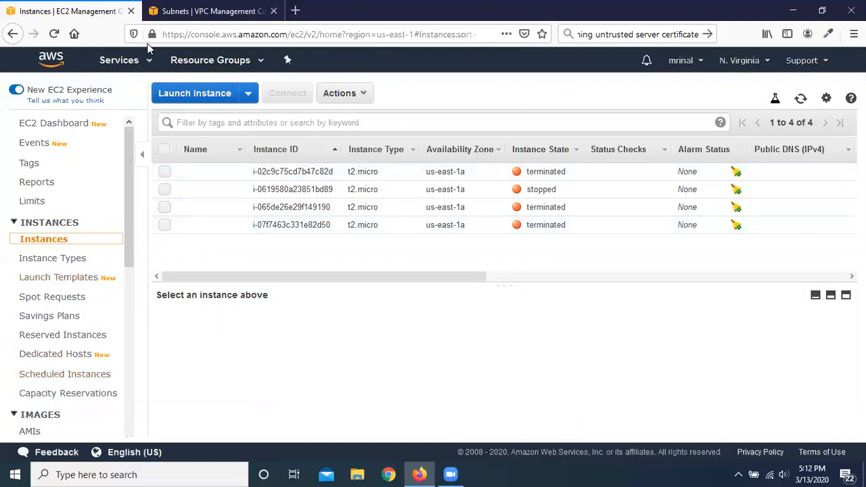
{"action": "left_click", "coordinate": [199, 94]}
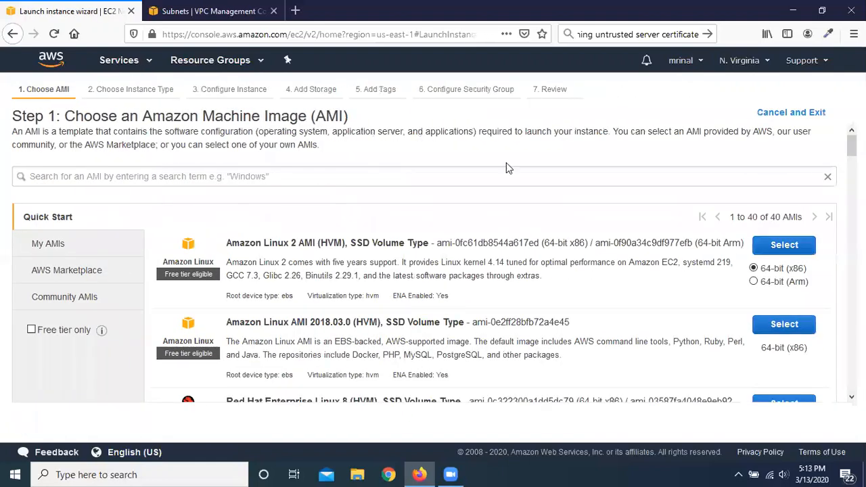
{"action": "left_click", "coordinate": [794, 250]}
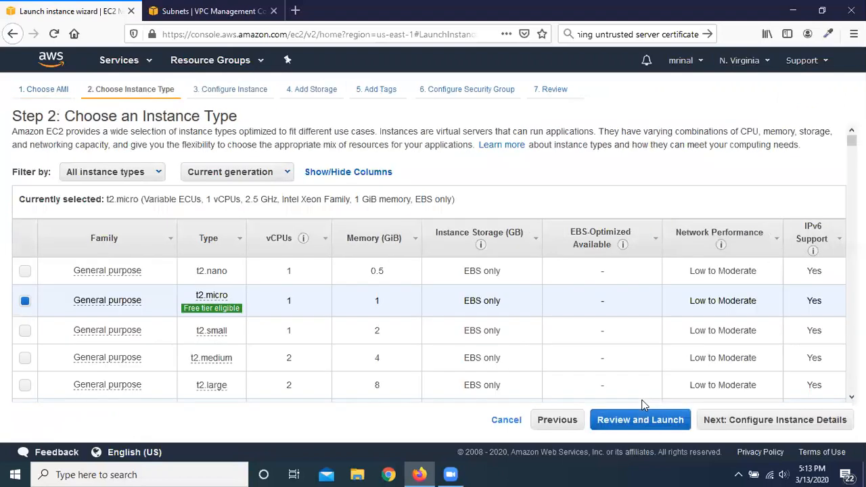
{"action": "left_click", "coordinate": [799, 420]}
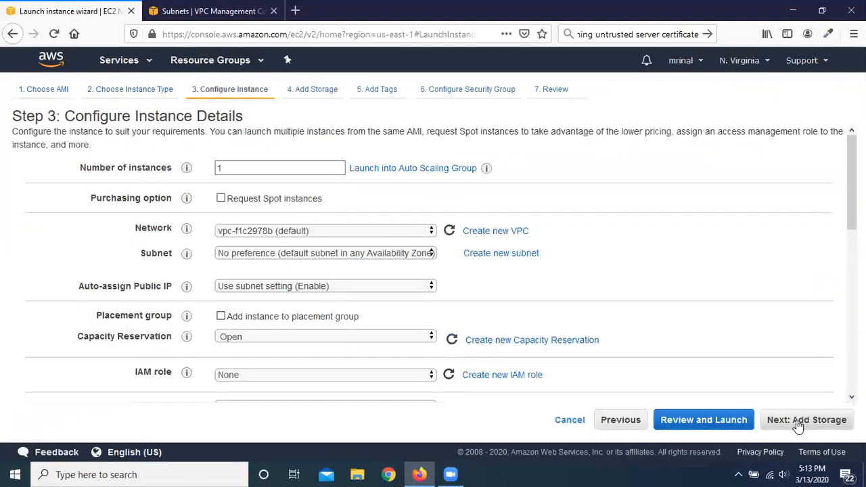
Step: In the storage configuration, turn off Delete on Termination for the root volume, and launch the instance with the GmailKP key pair
{"action": "left_click", "coordinate": [811, 420]}
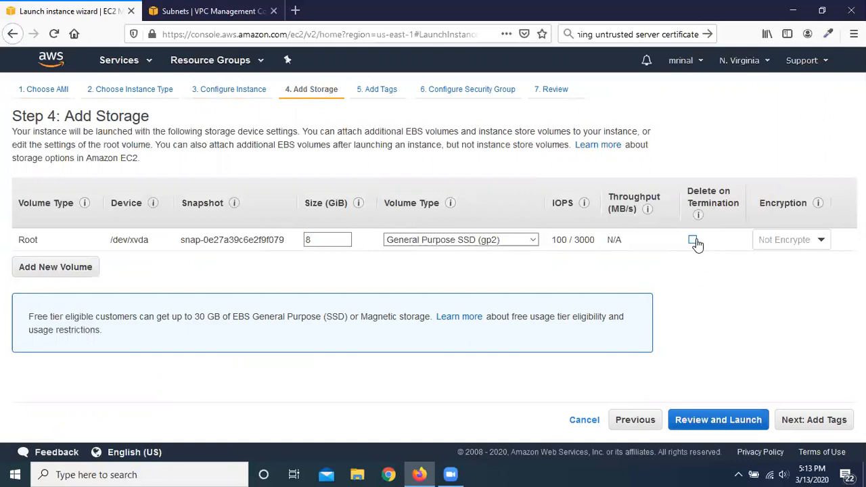
{"action": "left_click", "coordinate": [710, 430]}
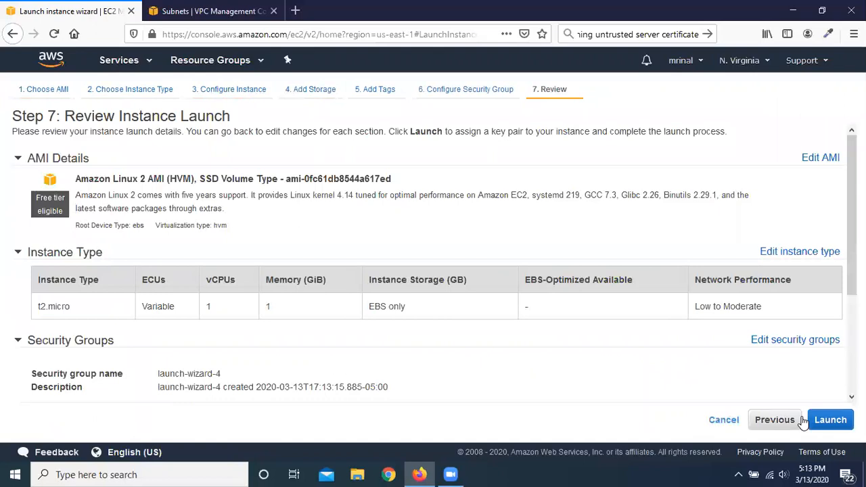
{"action": "left_click", "coordinate": [826, 419]}
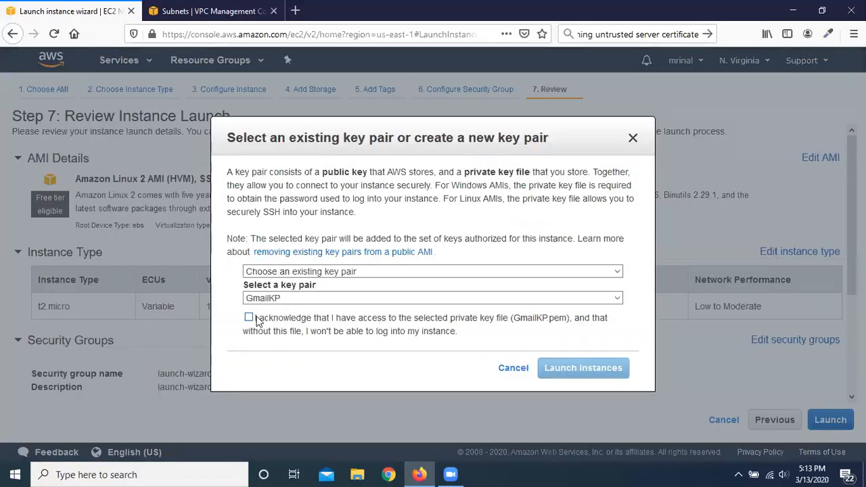
{"action": "left_click", "coordinate": [256, 318]}
{"action": "left_click", "coordinate": [591, 367]}
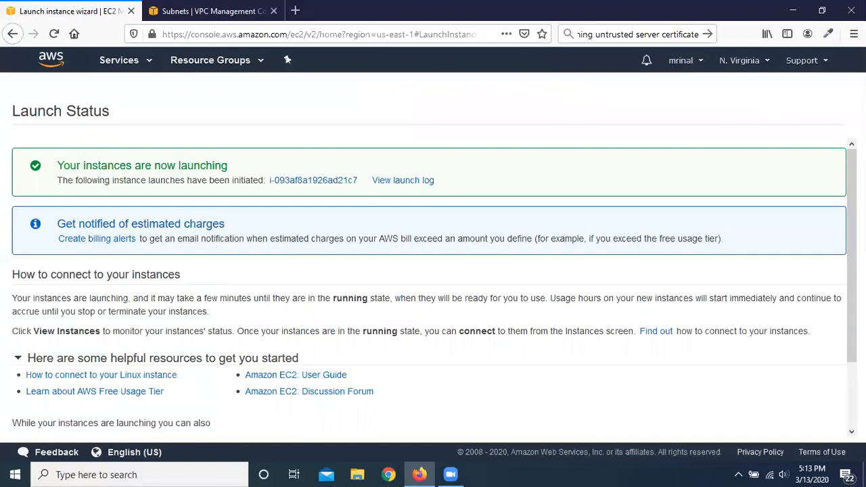
Step: View the instances list after the launch, and open the volumes list to check the new instance's root volume
{"action": "scroll", "coordinate": [433, 291], "scroll_direction": "down", "scroll_amount": 2}
{"action": "left_click", "coordinate": [803, 429]}
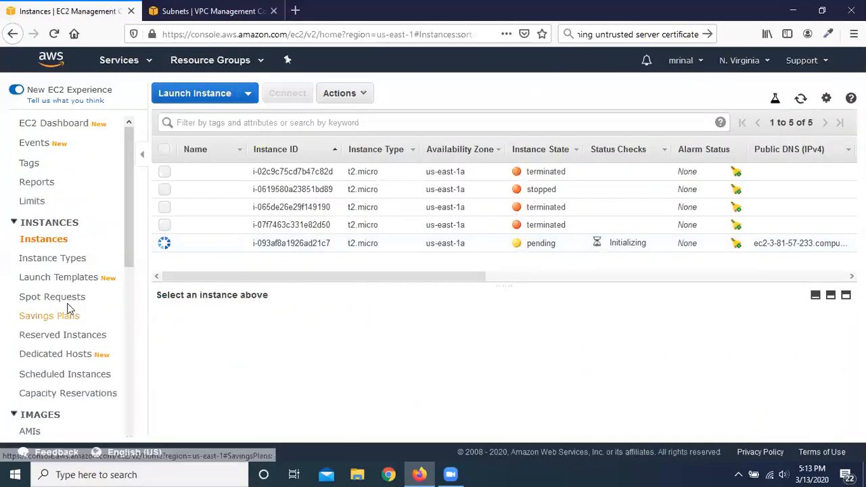
{"action": "scroll", "coordinate": [67, 308], "scroll_direction": "down", "scroll_amount": 5}
{"action": "left_click", "coordinate": [41, 257]}
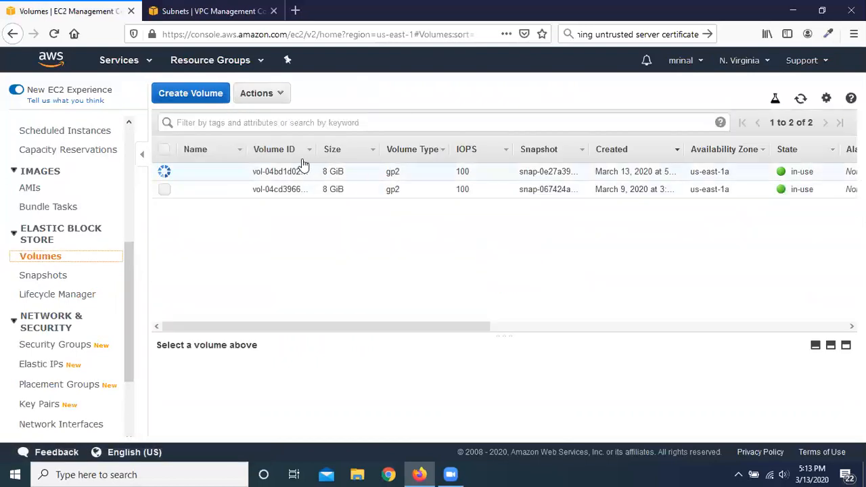
Step: Return to the instances list and terminate the newly launched t2.micro instance
{"action": "scroll", "coordinate": [83, 212], "scroll_direction": "up", "scroll_amount": 5}
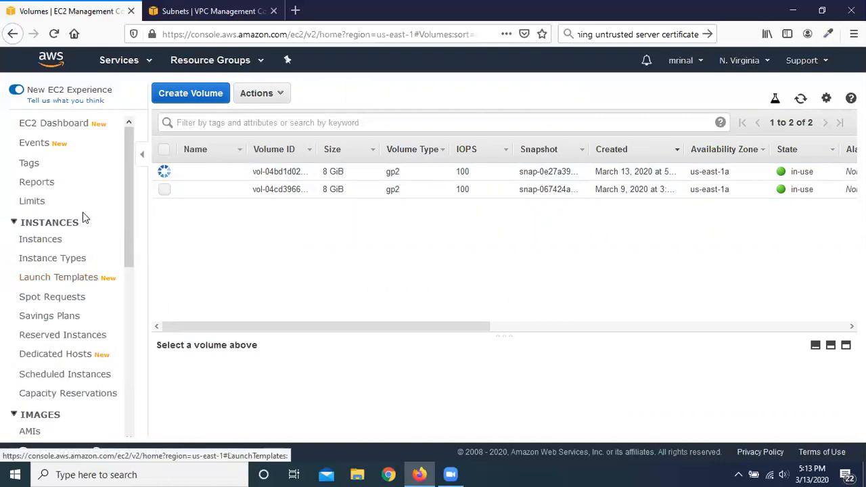
{"action": "left_click", "coordinate": [54, 243]}
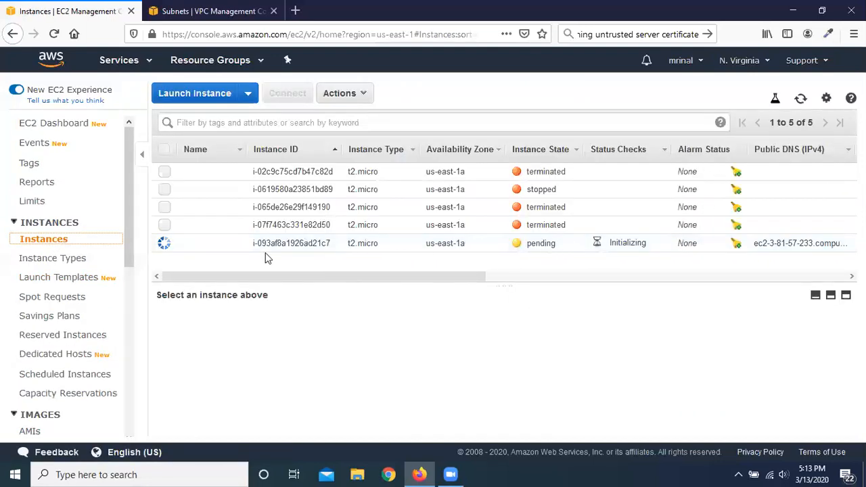
{"action": "left_click", "coordinate": [166, 245]}
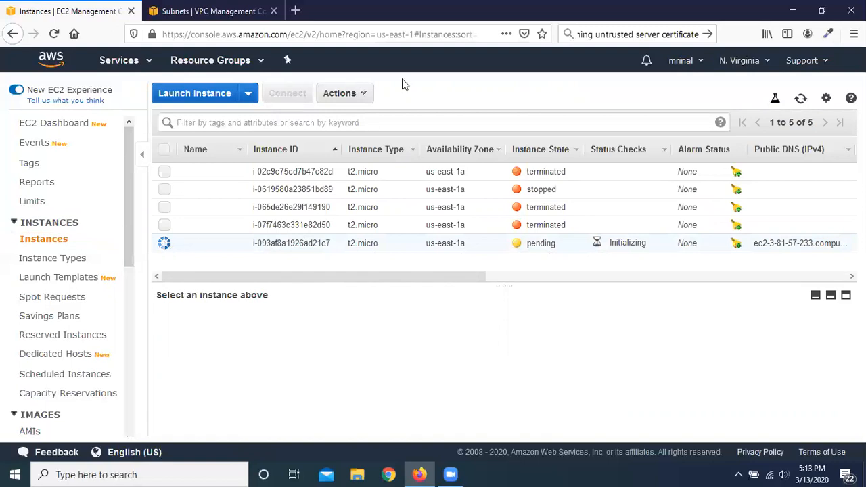
{"action": "left_click", "coordinate": [366, 93]}
{"action": "mouse_move", "coordinate": [392, 180]}
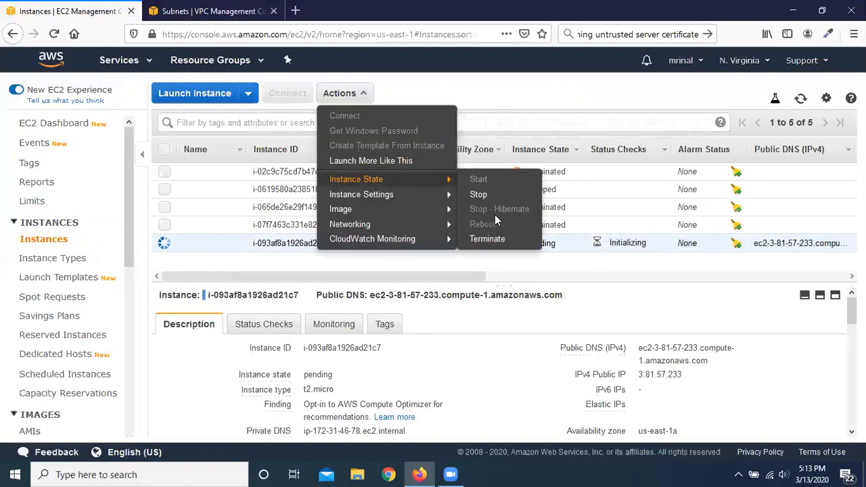
{"action": "left_click", "coordinate": [501, 238]}
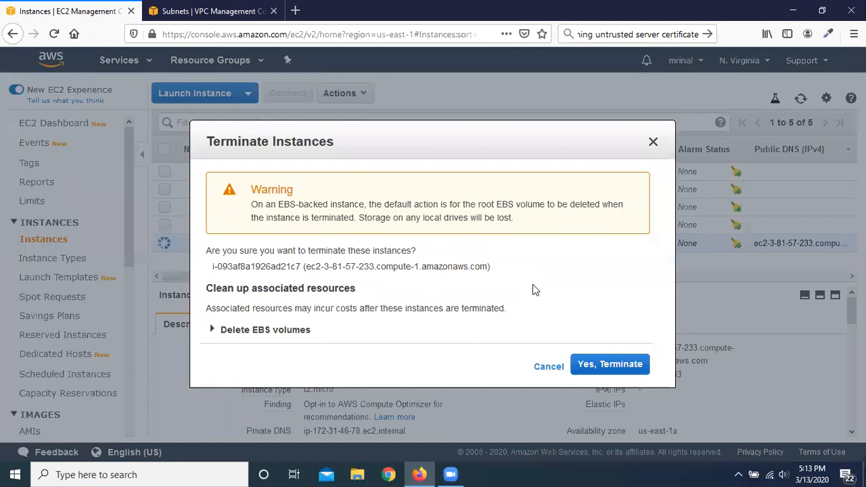
{"action": "left_click", "coordinate": [610, 369]}
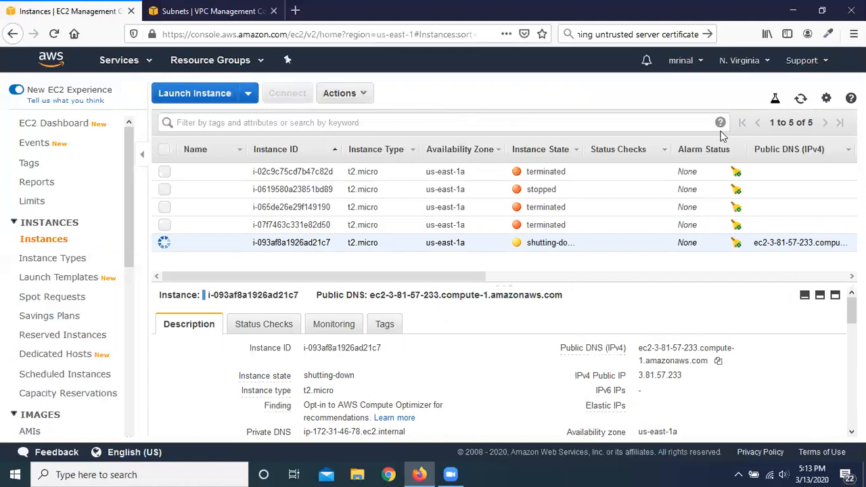
Step: Refresh the instances list to follow the termination, and check the refreshed volumes list for the terminated instance's root volume
{"action": "left_click", "coordinate": [796, 99]}
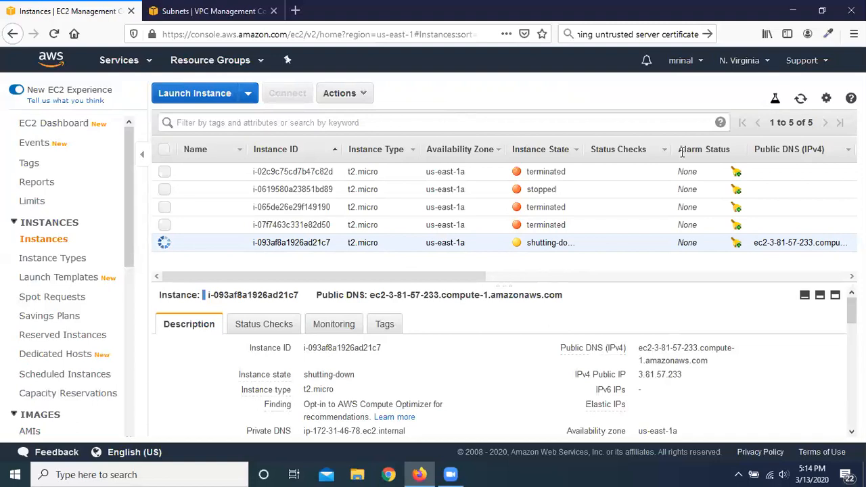
{"action": "left_click", "coordinate": [801, 100]}
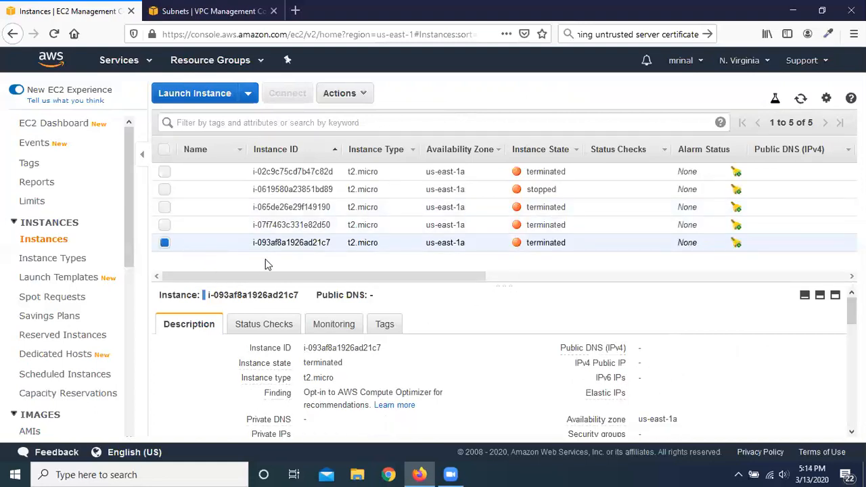
{"action": "scroll", "coordinate": [74, 324], "scroll_direction": "down", "scroll_amount": 4}
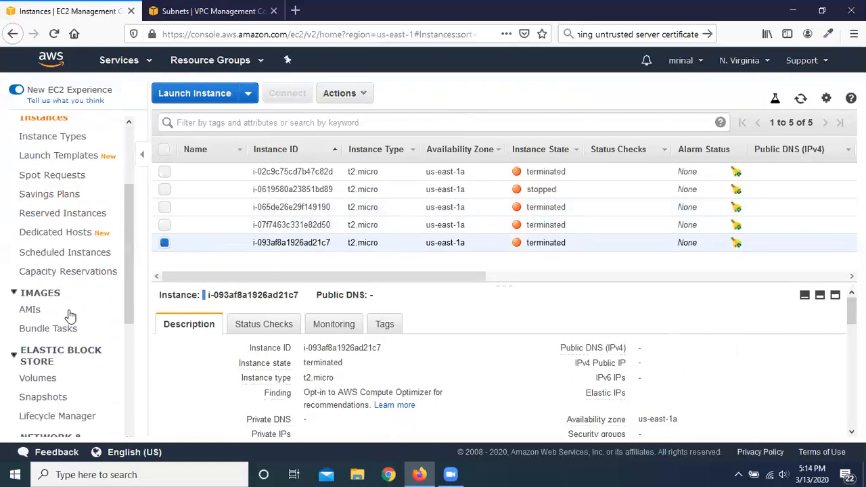
{"action": "scroll", "coordinate": [75, 277], "scroll_direction": "down", "scroll_amount": 3}
{"action": "left_click", "coordinate": [44, 261]}
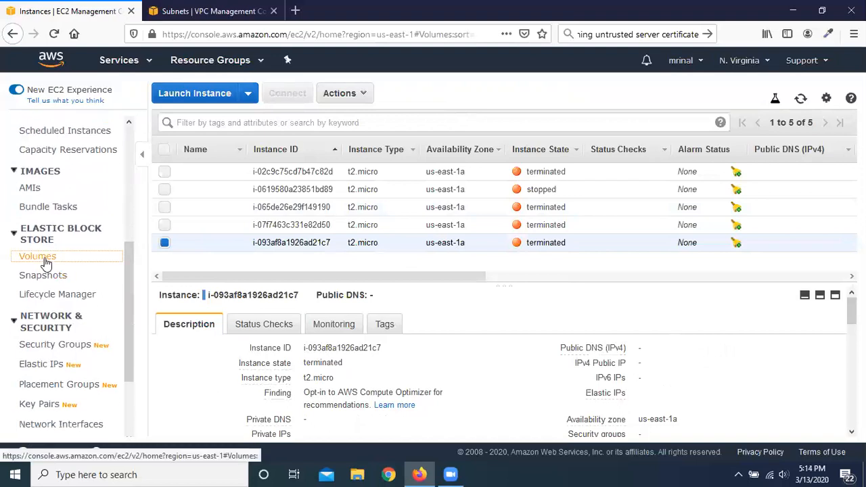
{"action": "left_click", "coordinate": [801, 98]}
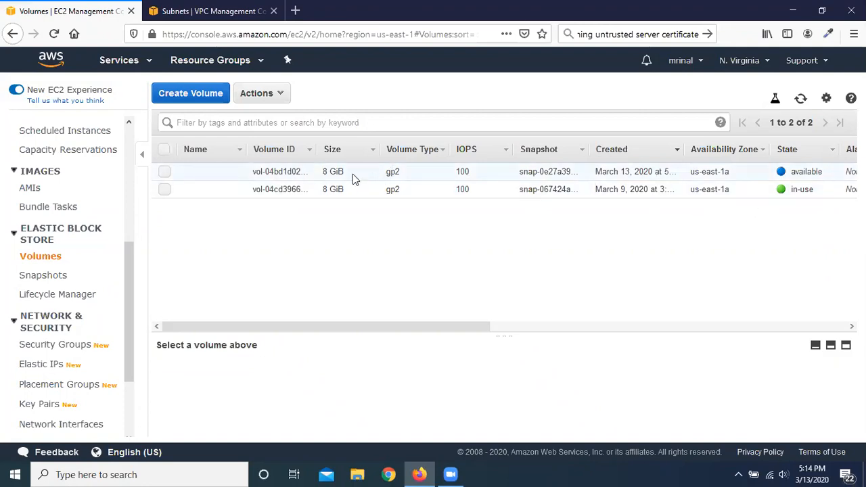
Step: Delete the available 8 GiB volume left from the terminated instance
{"action": "left_click", "coordinate": [164, 171]}
{"action": "left_click", "coordinate": [164, 171]}
{"action": "left_click", "coordinate": [164, 173]}
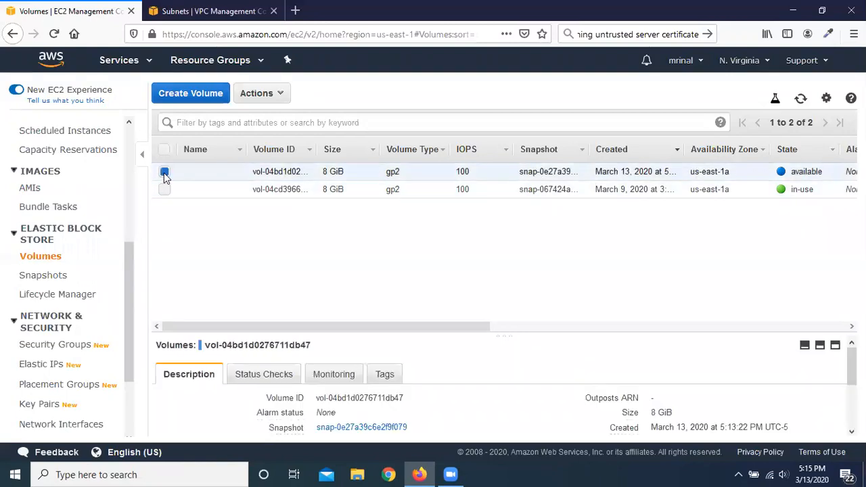
{"action": "left_click", "coordinate": [283, 96]}
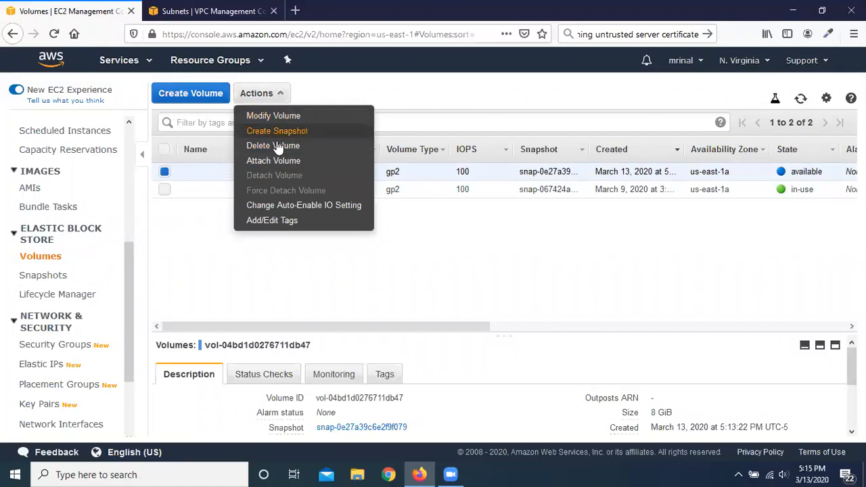
{"action": "left_click", "coordinate": [300, 153]}
{"action": "left_click", "coordinate": [594, 304]}
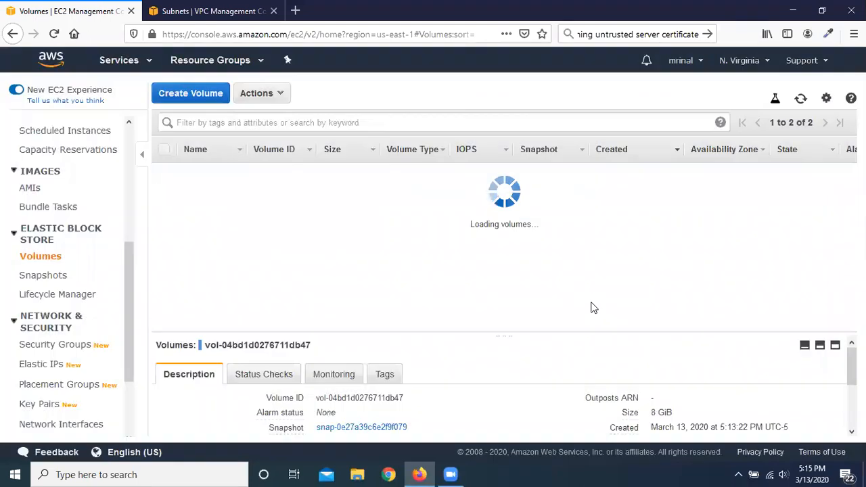
Step: Start a new instance launch from the 64-bit (x86) Amazon Linux 2 AMI as t2.micro, and continue to the storage configuration
{"action": "scroll", "coordinate": [71, 267], "scroll_direction": "up", "scroll_amount": 6}
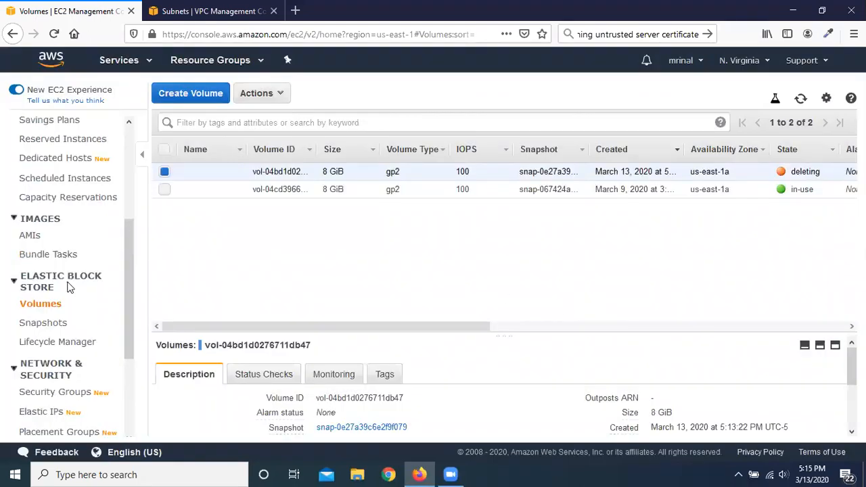
{"action": "left_click", "coordinate": [42, 242]}
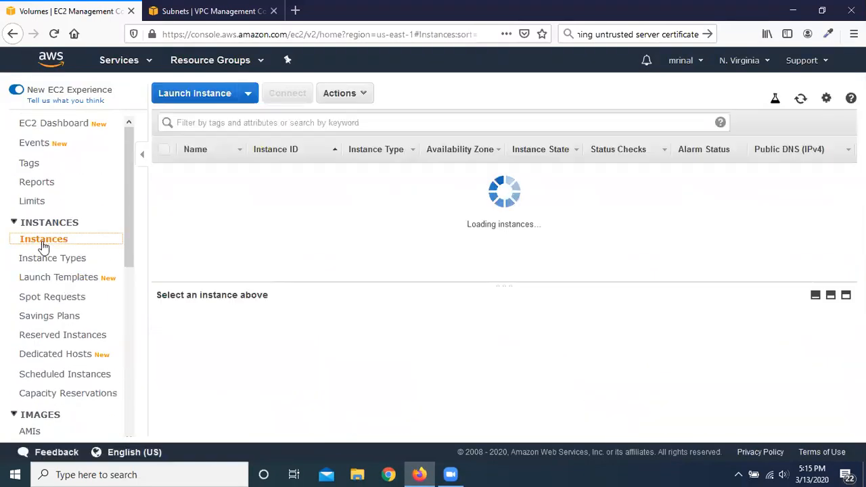
{"action": "left_click", "coordinate": [190, 99]}
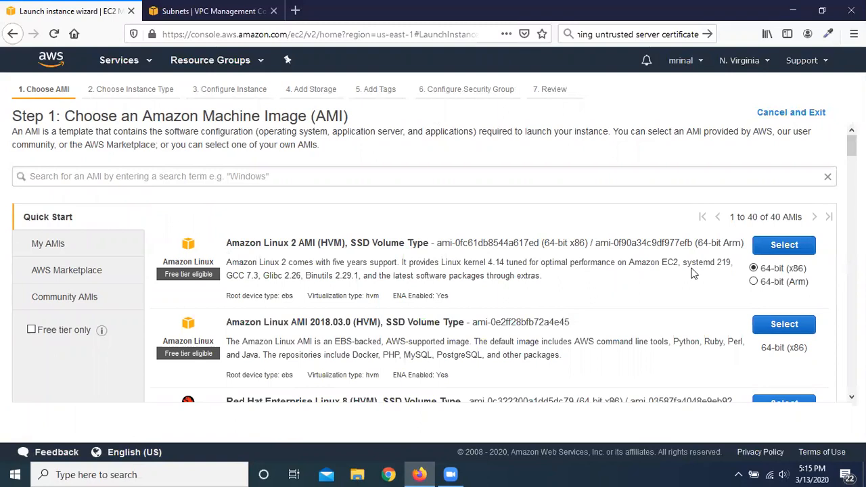
{"action": "left_click", "coordinate": [784, 245]}
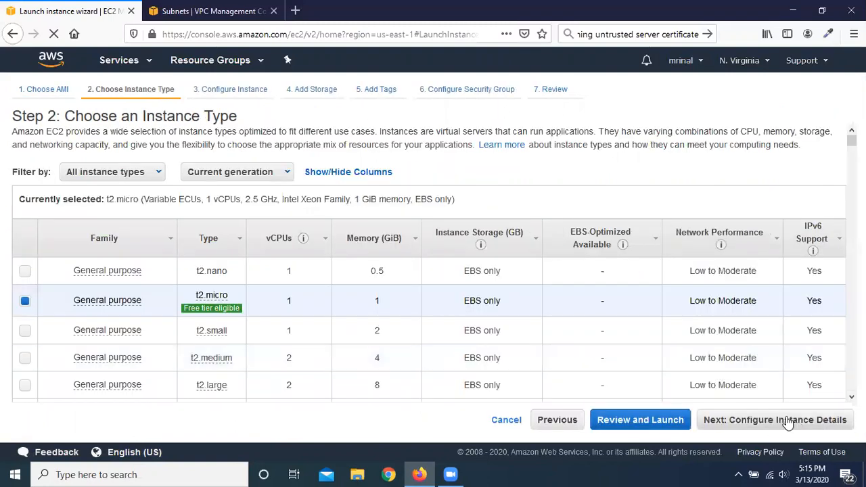
{"action": "left_click", "coordinate": [787, 420]}
{"action": "left_click", "coordinate": [820, 421]}
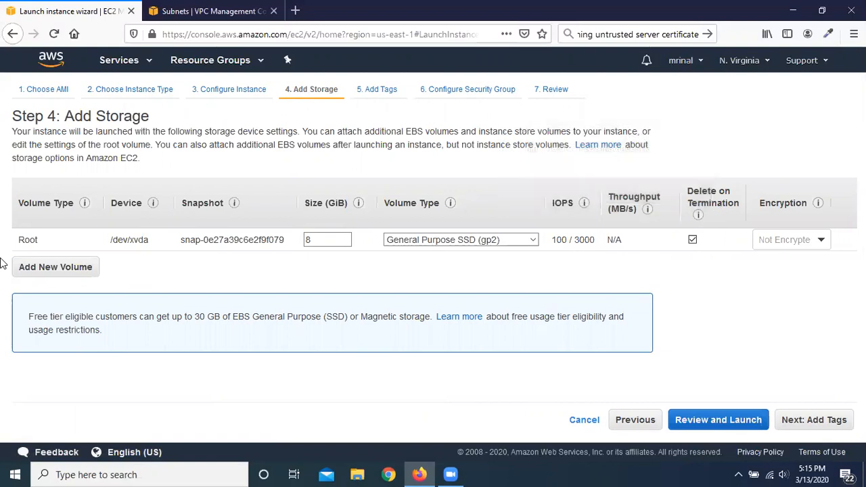
Step: Add an extra EBS volume to the storage configuration and remove it again
{"action": "left_click", "coordinate": [63, 269]}
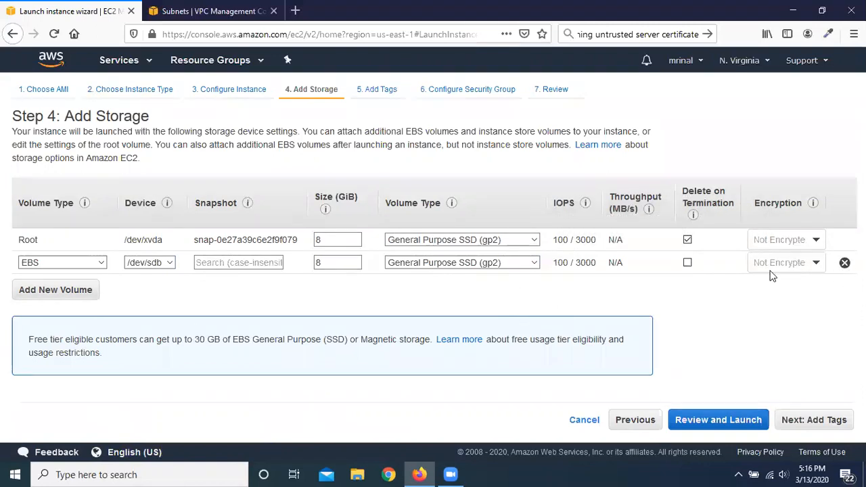
{"action": "left_click", "coordinate": [844, 262]}
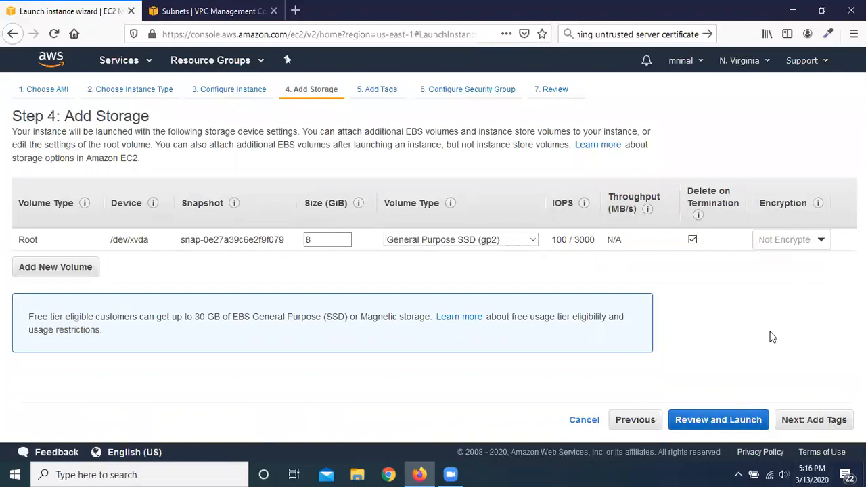
Step: Continue to the tags and add one with key Name and value Experiment, applied to instances and volumes
{"action": "left_click", "coordinate": [812, 426]}
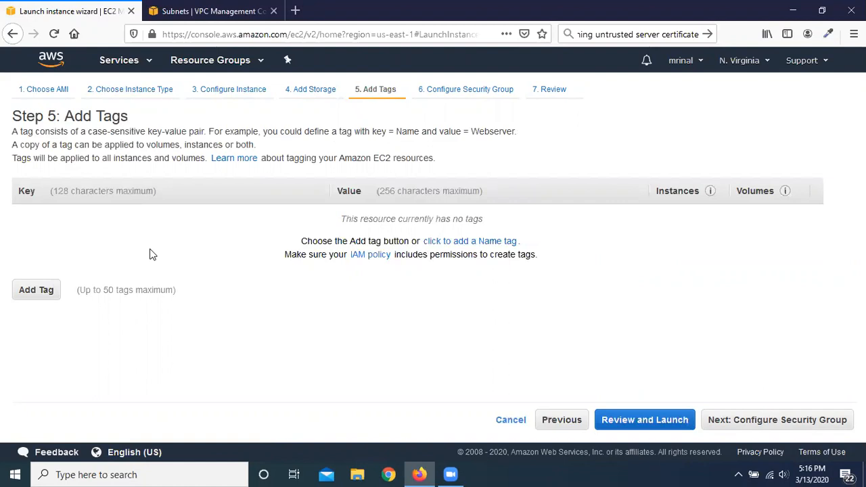
{"action": "left_click", "coordinate": [35, 291]}
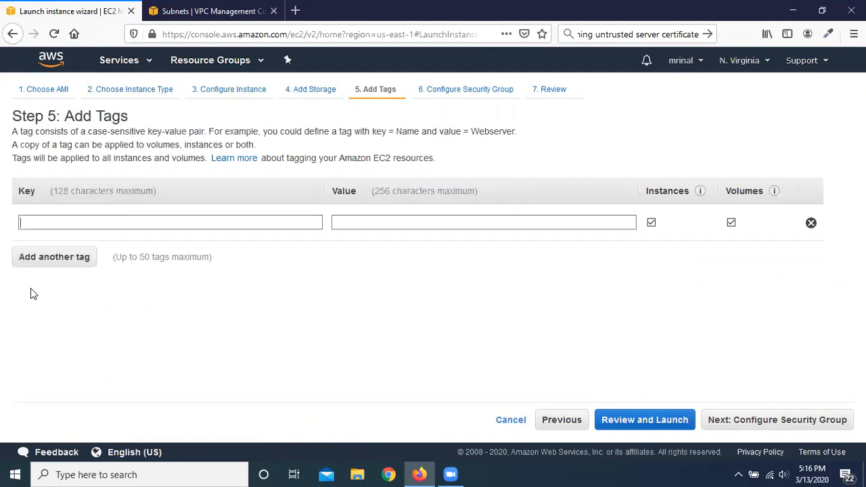
{"action": "left_click", "coordinate": [226, 222]}
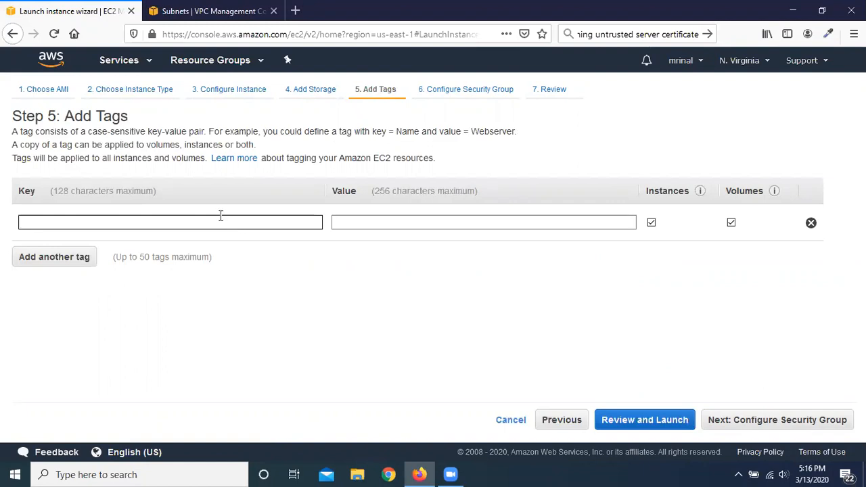
{"action": "type", "text": "Name"}
{"action": "left_click", "coordinate": [407, 218]}
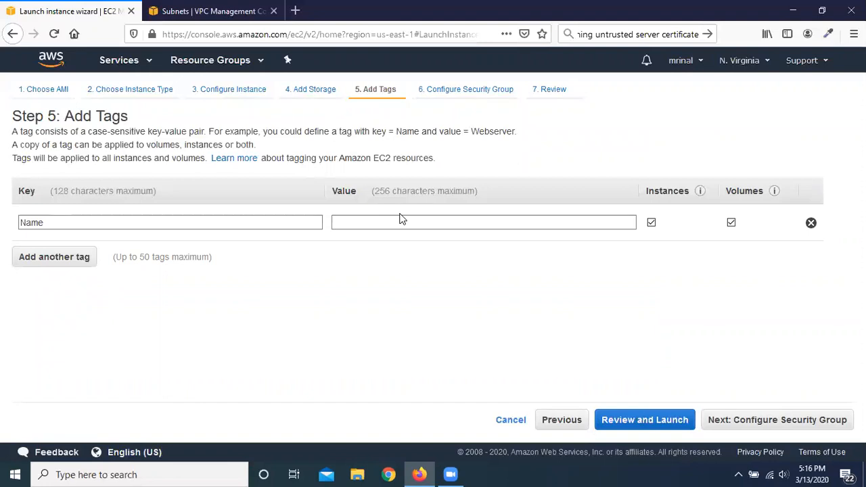
{"action": "type", "text": "Experiment"}
{"action": "left_click", "coordinate": [138, 228]}
{"action": "left_click", "coordinate": [463, 228]}
{"action": "left_click", "coordinate": [22, 228]}
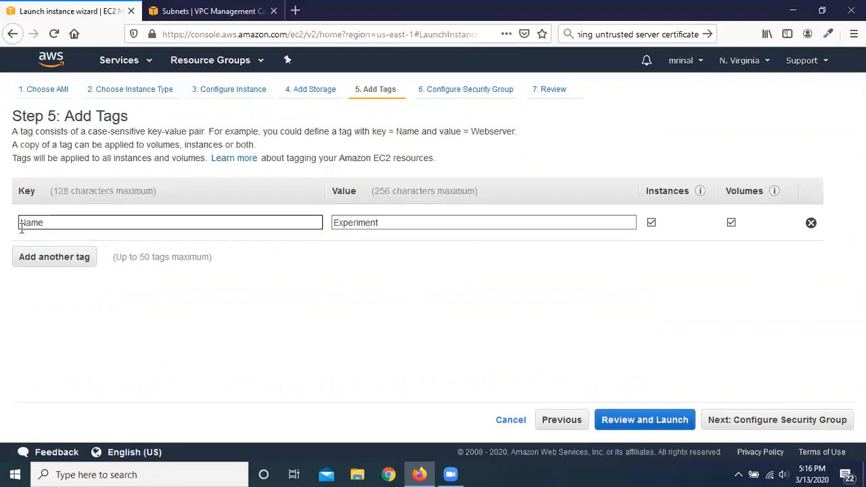
{"action": "left_click", "coordinate": [386, 223]}
{"action": "left_click", "coordinate": [202, 275]}
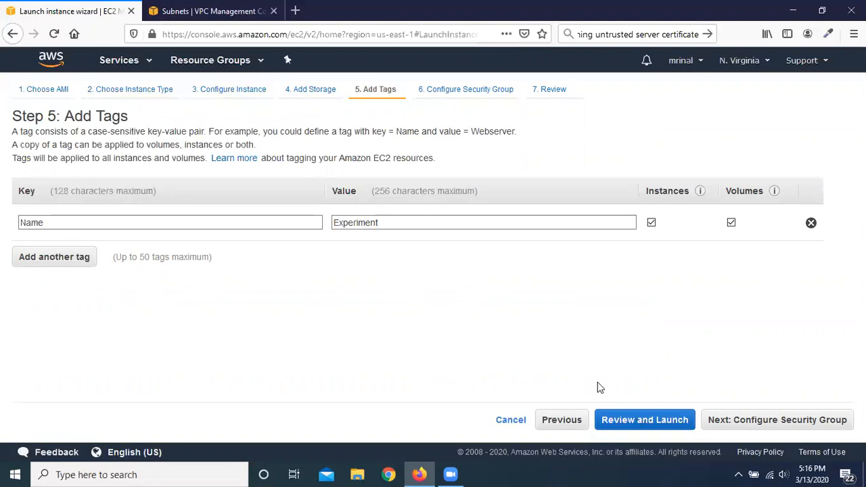
Step: Review and launch the instance with the GmailKP key pair, acknowledging access to the private key file, and view it in the instances list
{"action": "left_click", "coordinate": [627, 423]}
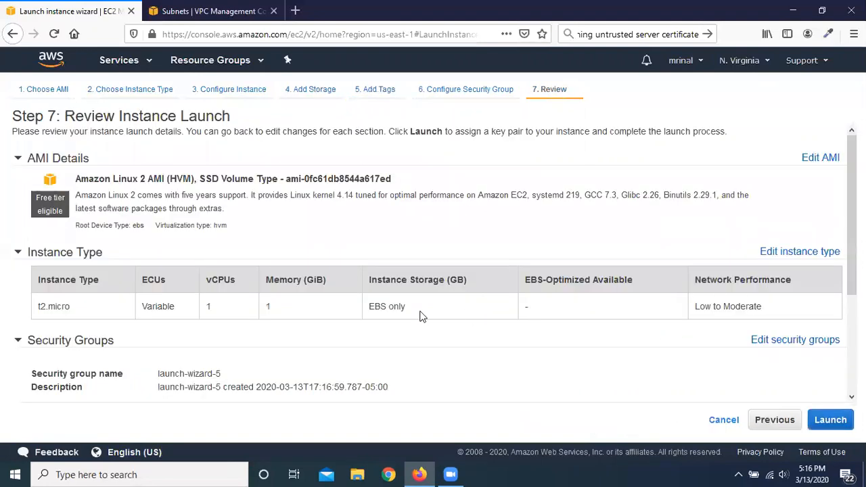
{"action": "left_click", "coordinate": [829, 421]}
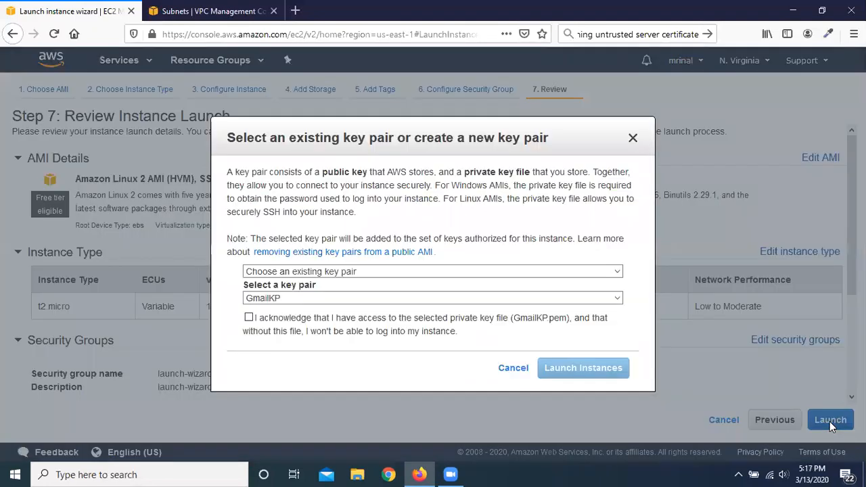
{"action": "left_click", "coordinate": [252, 320]}
{"action": "left_click", "coordinate": [586, 374]}
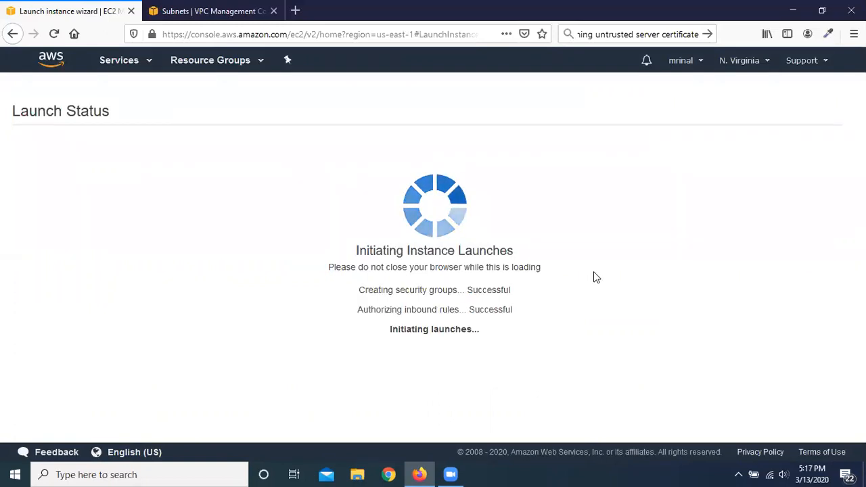
{"action": "scroll", "coordinate": [616, 284], "scroll_direction": "down", "scroll_amount": 2}
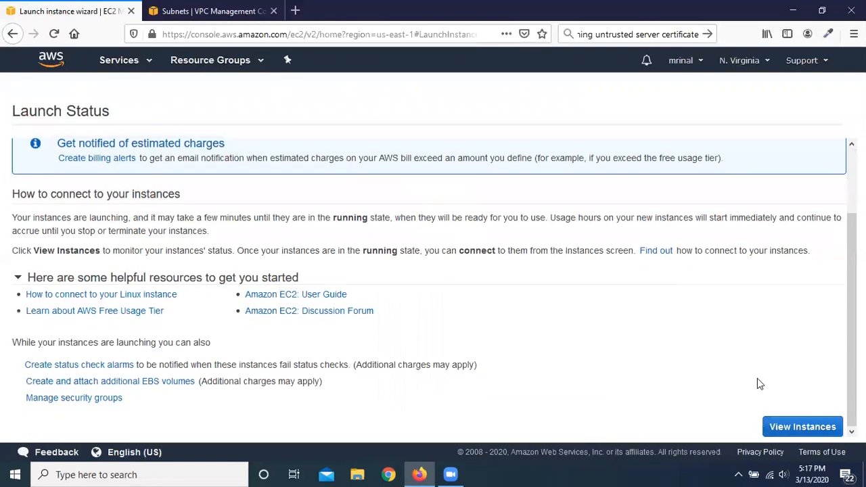
{"action": "left_click", "coordinate": [801, 434]}
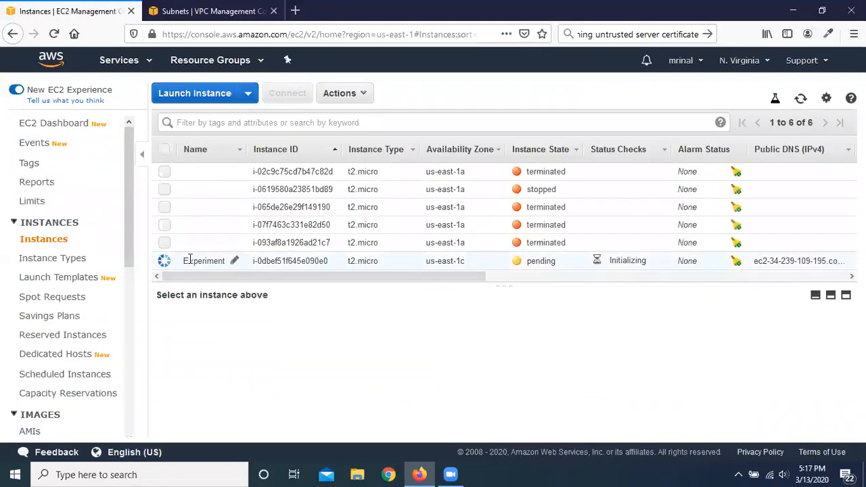
{"action": "mouse_move", "coordinate": [206, 266]}
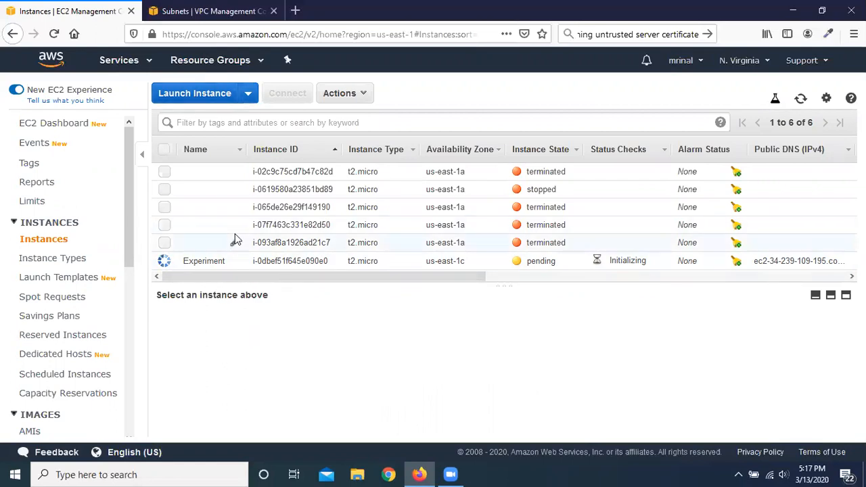
Step: Terminate the instance named Experiment and confirm the termination
{"action": "left_click", "coordinate": [336, 93]}
{"action": "mouse_move", "coordinate": [399, 179]}
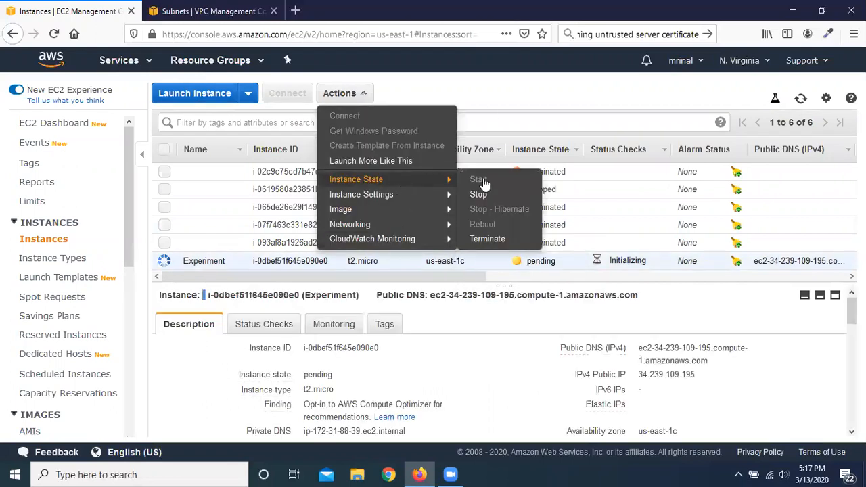
{"action": "left_click", "coordinate": [507, 237]}
{"action": "left_click", "coordinate": [606, 363]}
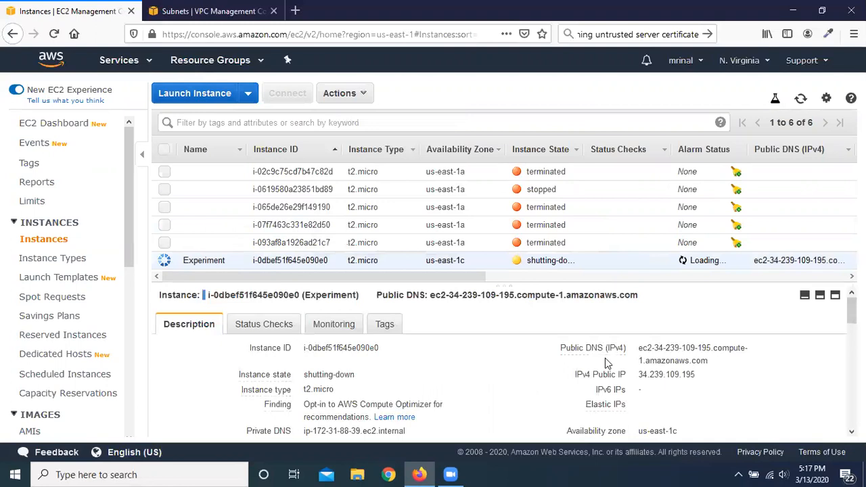
Step: Start another t2.micro launch from the 64-bit (x86) Amazon Linux 2 AMI, keeping the defaults, and continue to the security group configuration
{"action": "left_click", "coordinate": [180, 93]}
{"action": "left_click", "coordinate": [783, 244]}
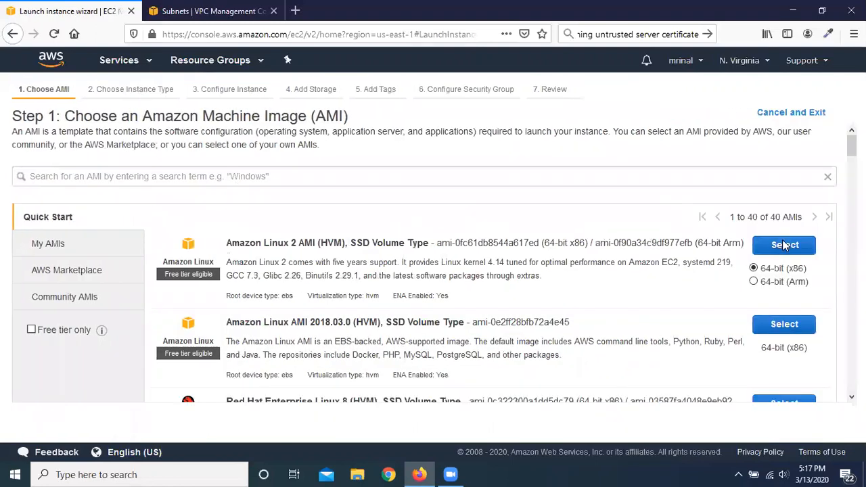
{"action": "left_click", "coordinate": [780, 426]}
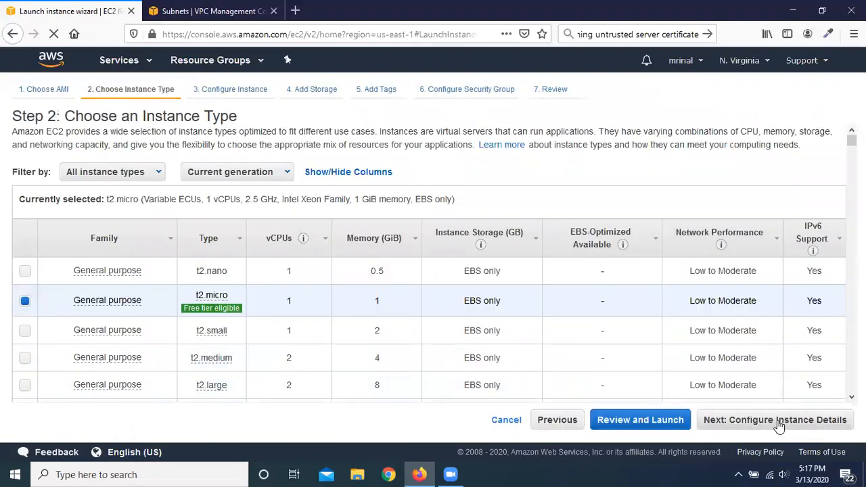
{"action": "scroll", "coordinate": [513, 272], "scroll_direction": "down", "scroll_amount": 5}
{"action": "left_click", "coordinate": [835, 414]}
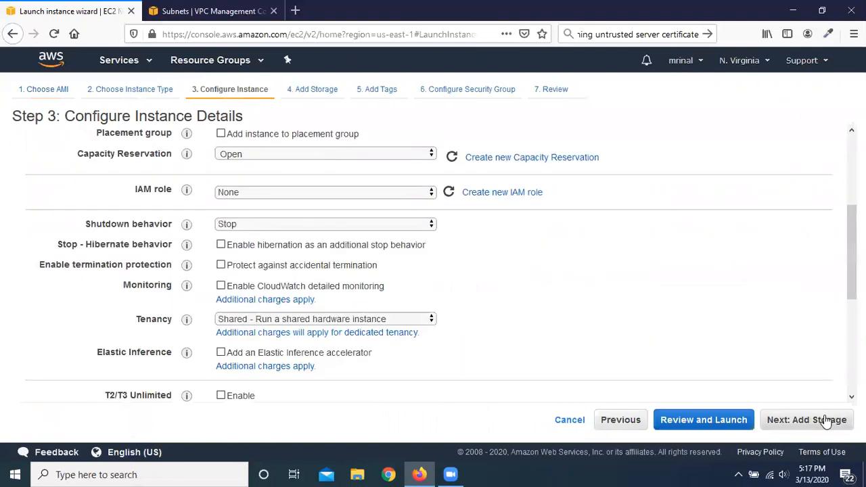
{"action": "left_click", "coordinate": [823, 419]}
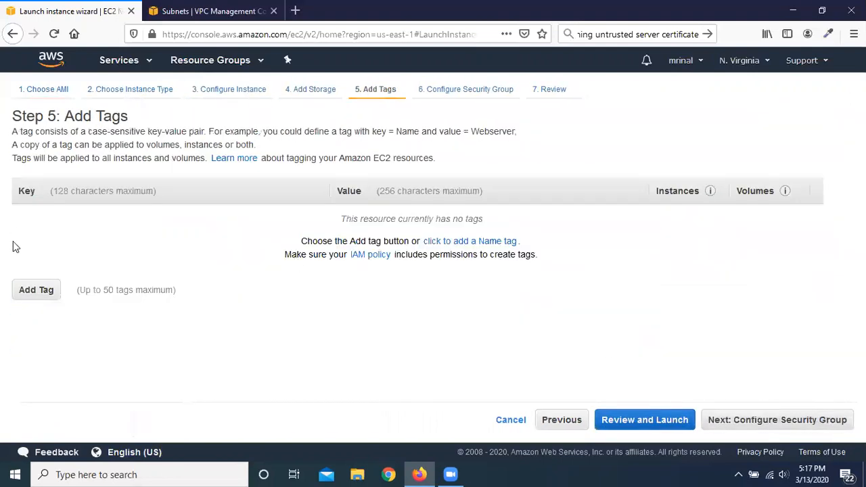
{"action": "left_click", "coordinate": [775, 426]}
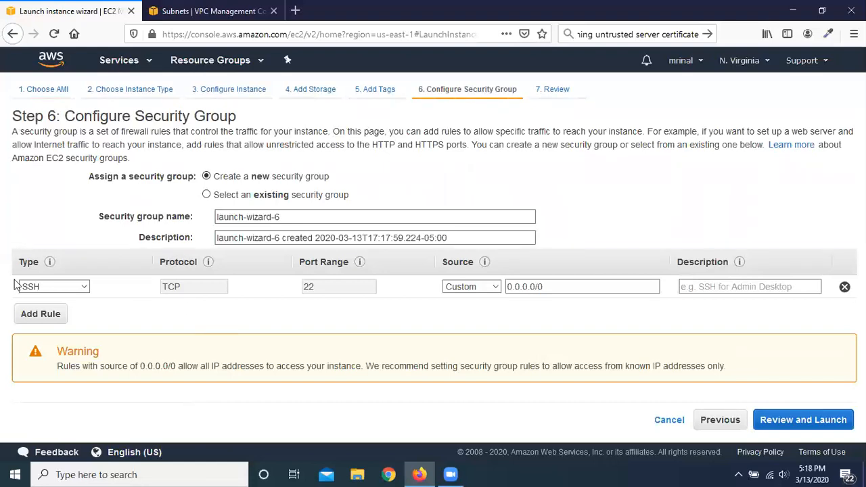
Step: Try Anywhere as the SSH rule's source and switch it back to Custom
{"action": "left_click", "coordinate": [36, 290]}
{"action": "left_click", "coordinate": [500, 292]}
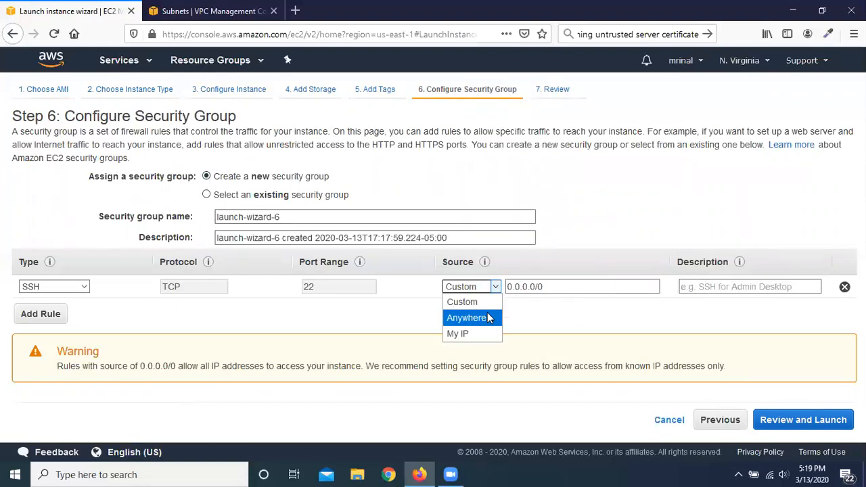
{"action": "left_click", "coordinate": [490, 317]}
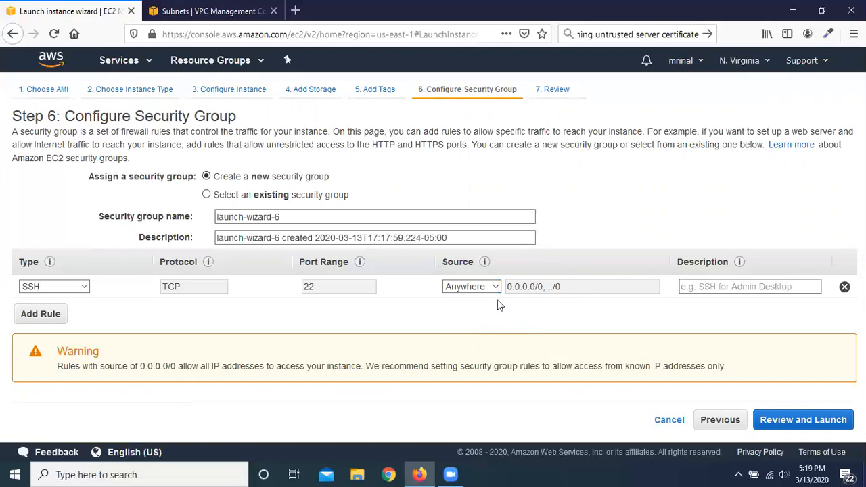
{"action": "left_click", "coordinate": [495, 287]}
{"action": "left_click", "coordinate": [477, 304]}
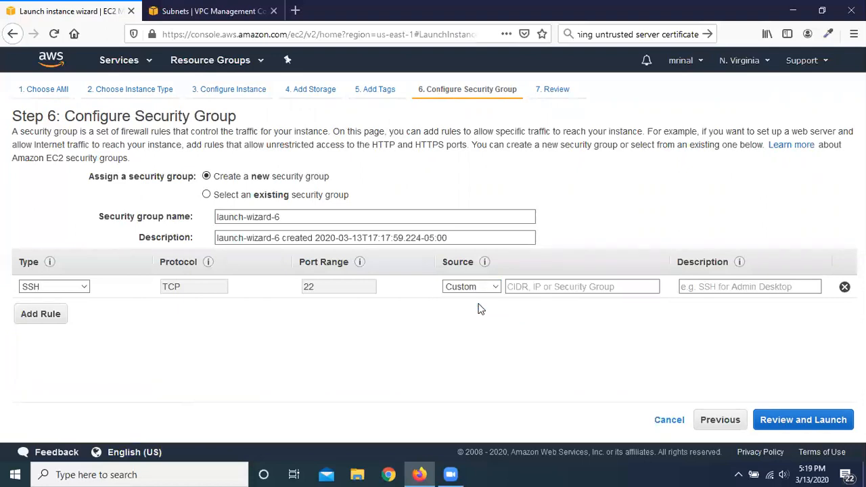
{"action": "left_click", "coordinate": [557, 288]}
{"action": "left_click", "coordinate": [517, 296]}
{"action": "left_click", "coordinate": [495, 287]}
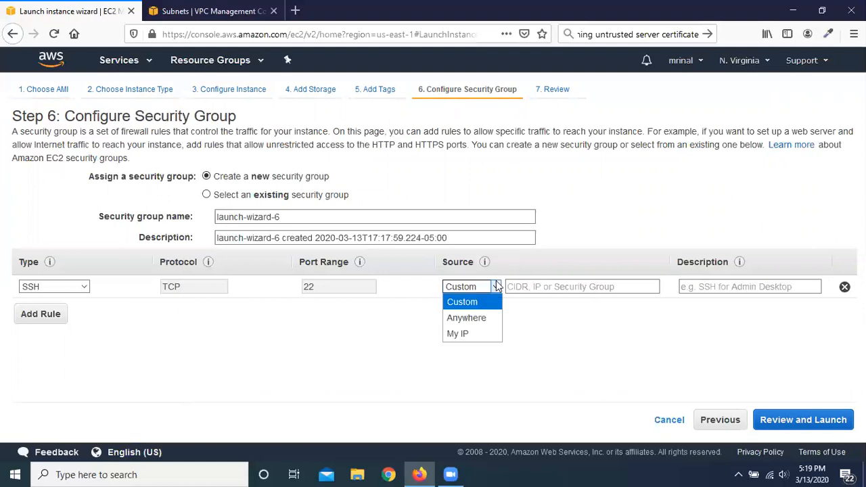
{"action": "left_click", "coordinate": [472, 318]}
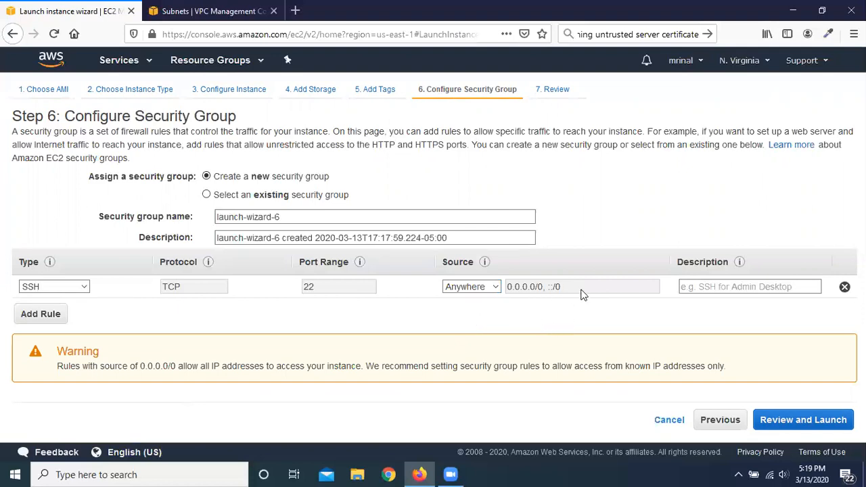
{"action": "left_click", "coordinate": [498, 288]}
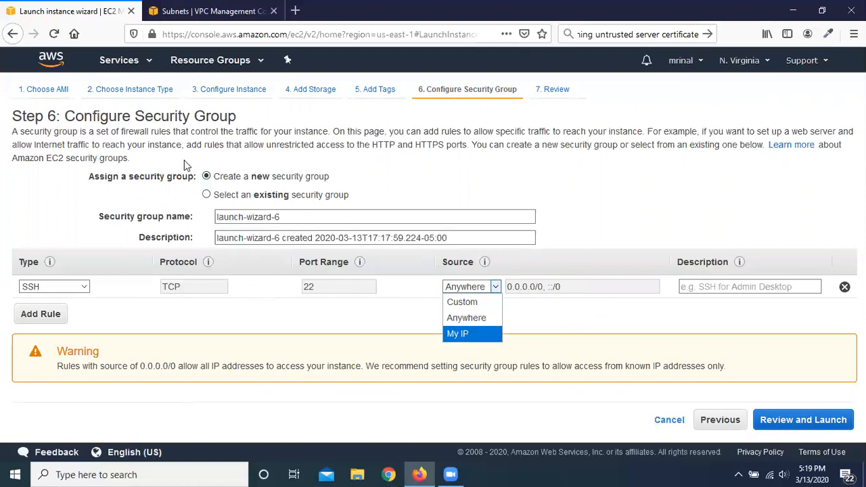
{"action": "left_click", "coordinate": [478, 304]}
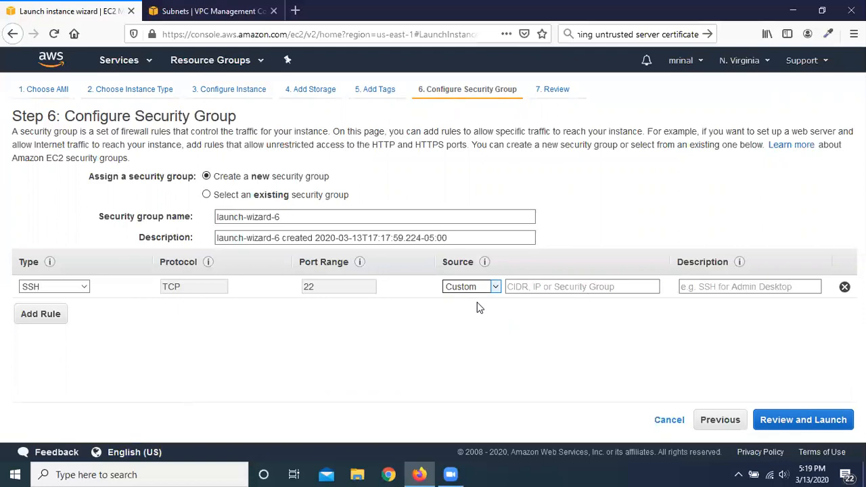
Step: Set the SSH rule's custom source to 0.0.0.0/0
{"action": "left_click", "coordinate": [527, 287]}
{"action": "type", "text": "0"}
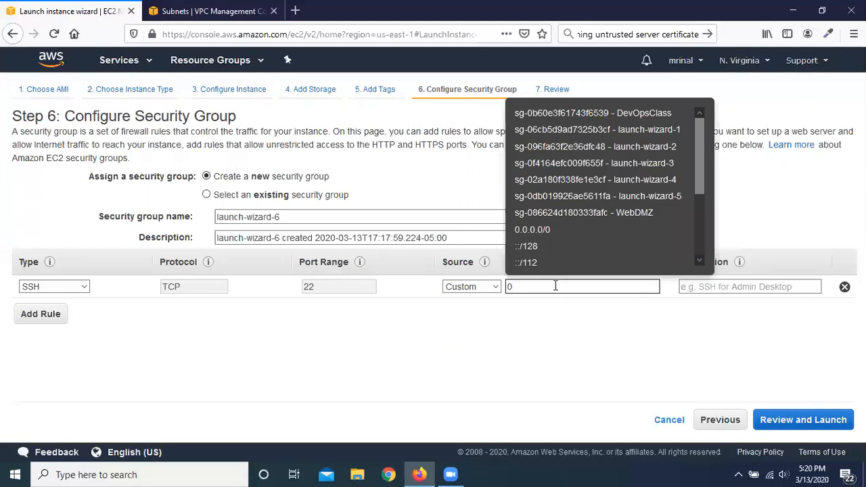
{"action": "left_click", "coordinate": [554, 230]}
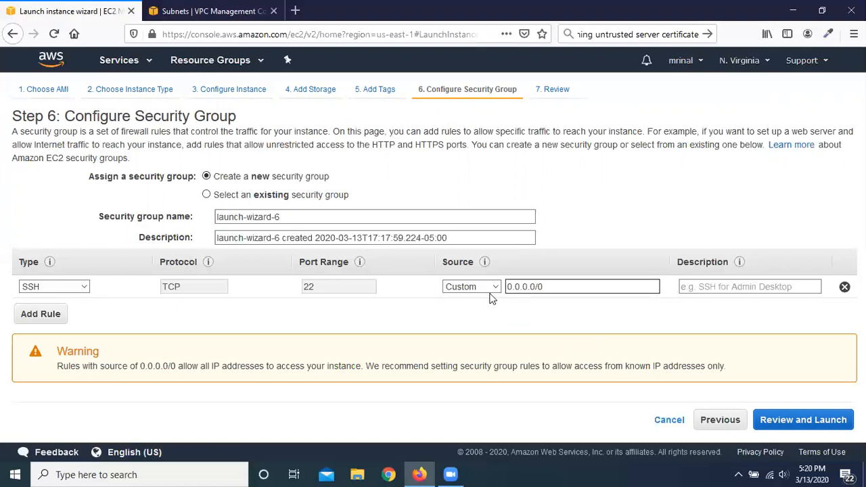
Step: Add a second inbound rule, look through its available rule types, and remove the rule again
{"action": "left_click", "coordinate": [38, 315]}
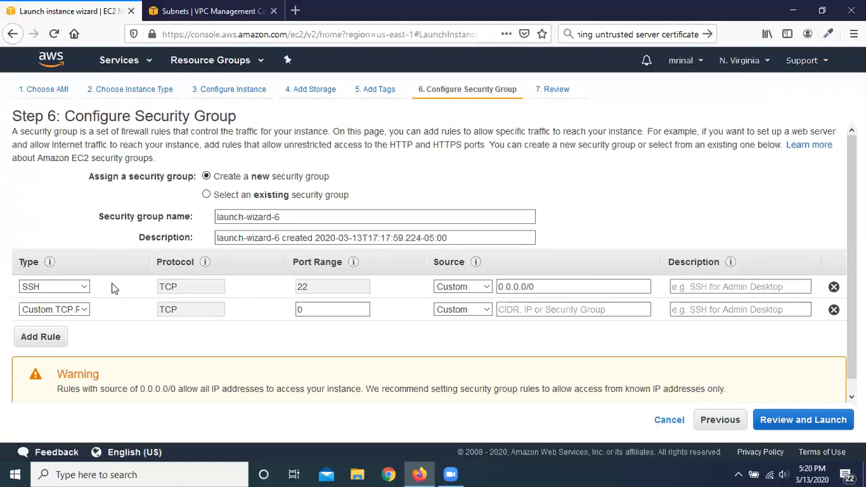
{"action": "left_click", "coordinate": [84, 311]}
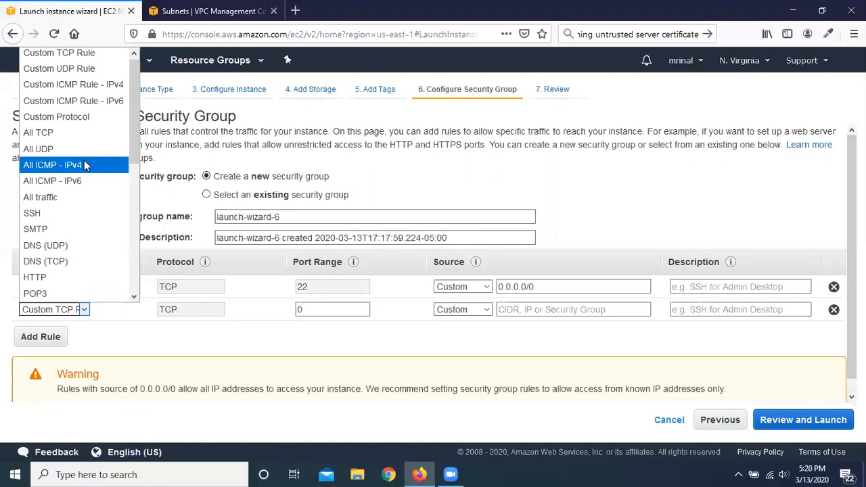
{"action": "left_click", "coordinate": [196, 348]}
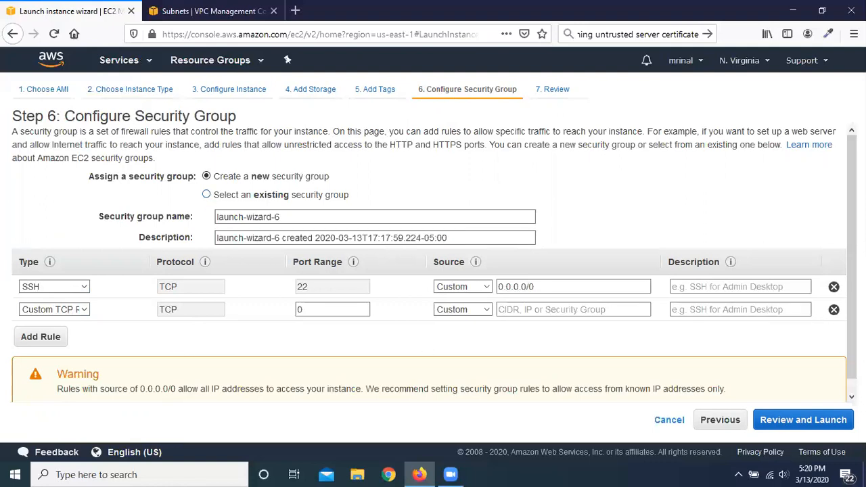
{"action": "left_click", "coordinate": [835, 310]}
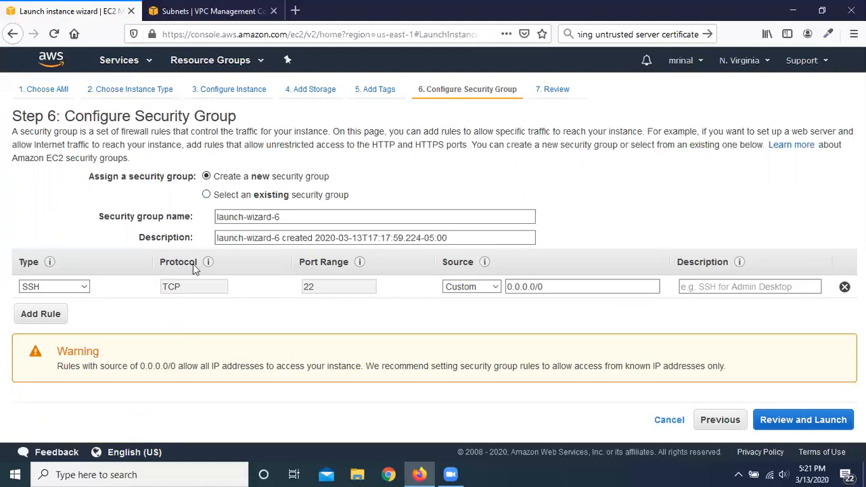
Step: Look through the existing security groups and return to creating a new security group
{"action": "left_click", "coordinate": [207, 195]}
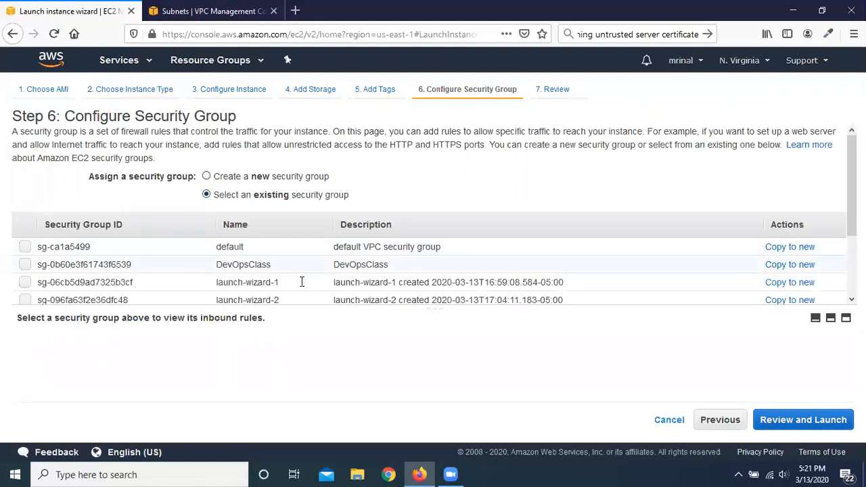
{"action": "scroll", "coordinate": [316, 281], "scroll_direction": "down", "scroll_amount": 1}
{"action": "scroll", "coordinate": [316, 278], "scroll_direction": "down", "scroll_amount": 2}
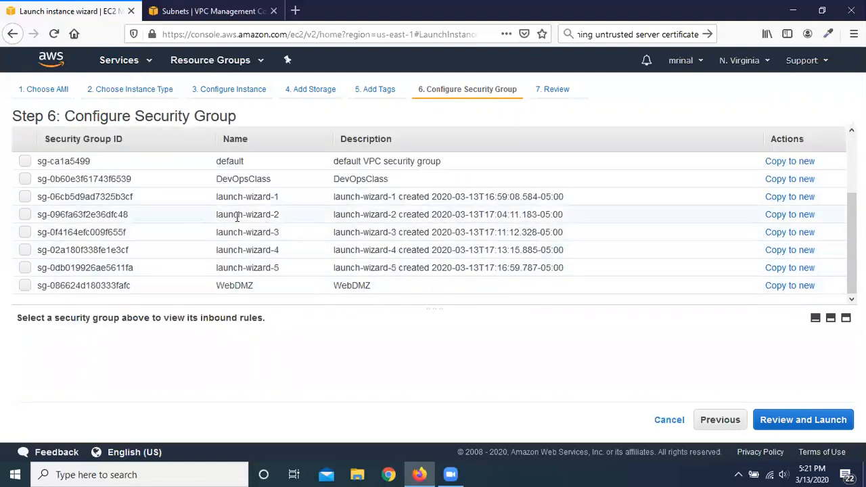
{"action": "scroll", "coordinate": [191, 231], "scroll_direction": "up", "scroll_amount": 3}
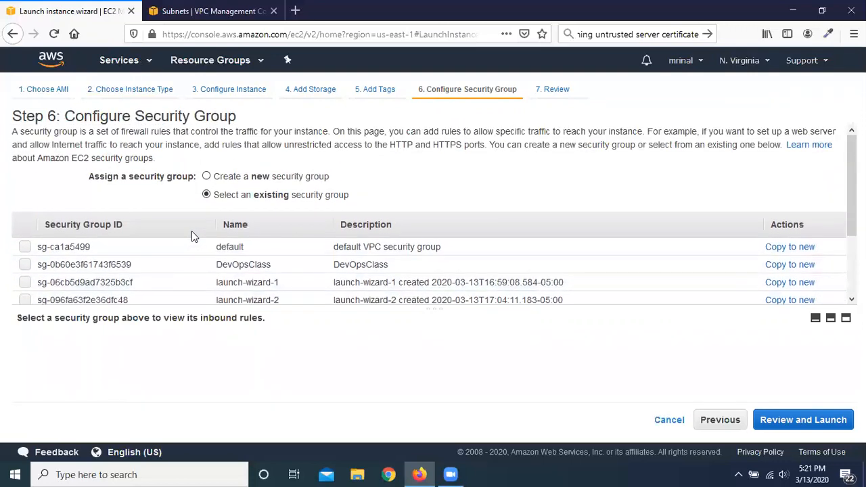
{"action": "left_click", "coordinate": [206, 176]}
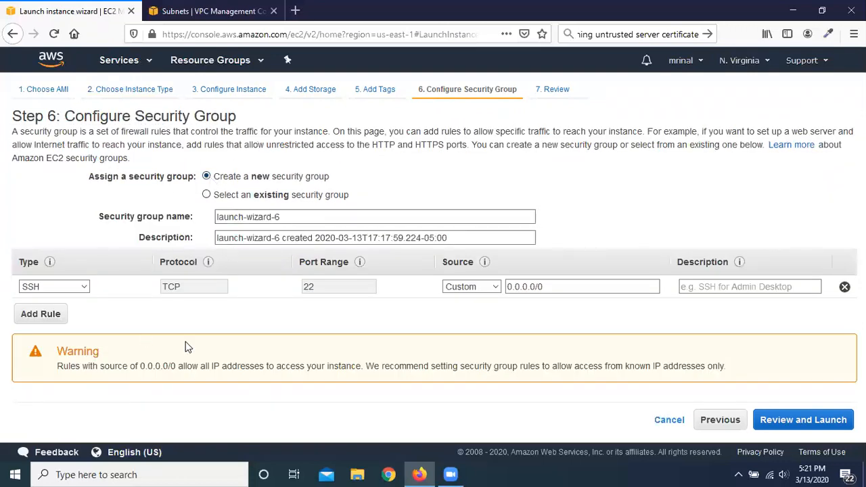
Step: Name the new security group Experiment and give it the description Experiment
{"action": "left_click", "coordinate": [162, 216]}
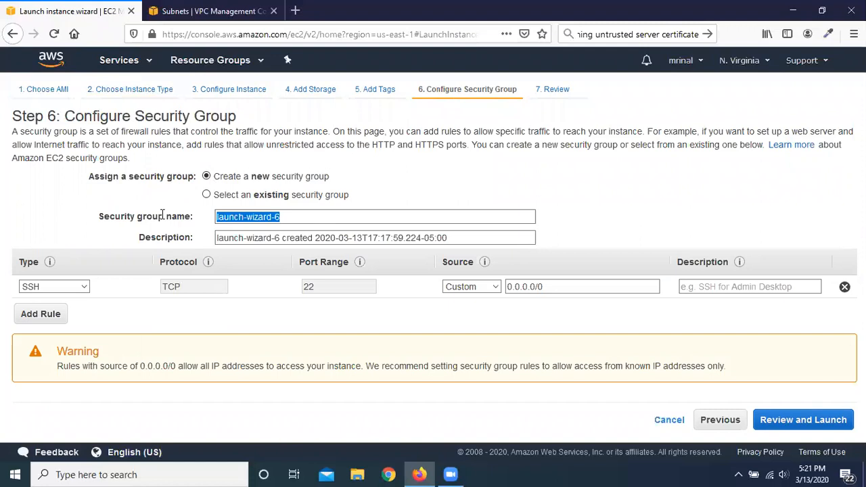
{"action": "type", "text": "Experiment"}
{"action": "left_click_drag", "start_coordinate": [453, 238], "coordinate": [156, 242]}
{"action": "type", "text": "Experi"}
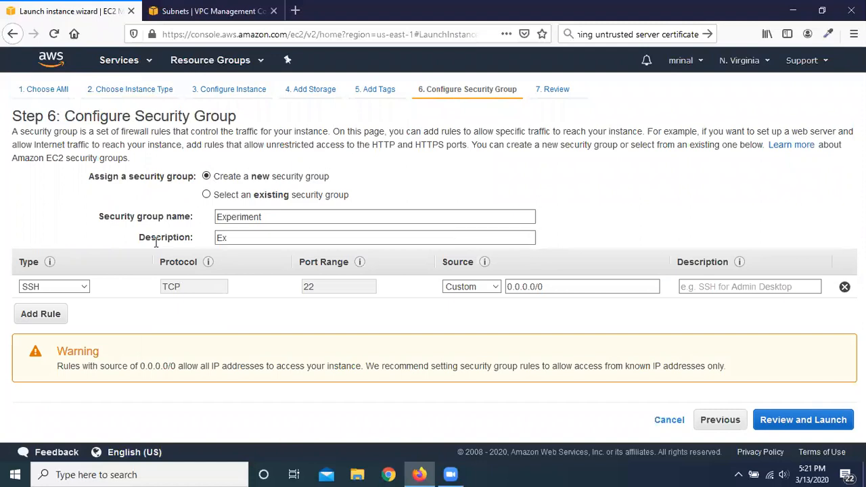
{"action": "type", "text": "ment"}
Step: Review the launch summary, including the security group details, and proceed to the key pair selection
{"action": "left_click", "coordinate": [814, 421]}
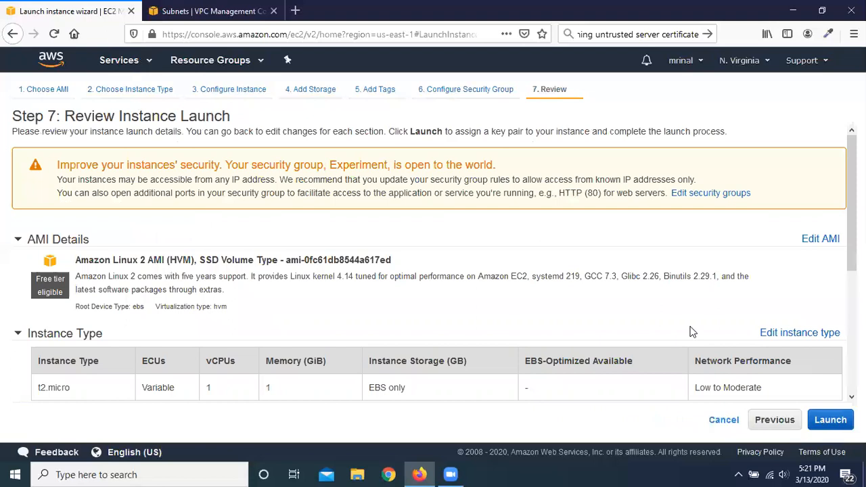
{"action": "scroll", "coordinate": [321, 270], "scroll_direction": "down", "scroll_amount": 2}
{"action": "scroll", "coordinate": [322, 264], "scroll_direction": "down", "scroll_amount": 5}
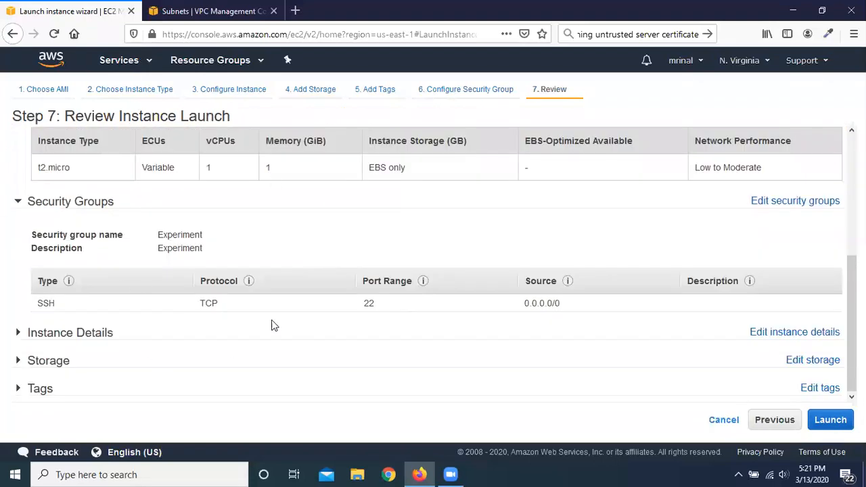
{"action": "scroll", "coordinate": [370, 278], "scroll_direction": "up", "scroll_amount": 6}
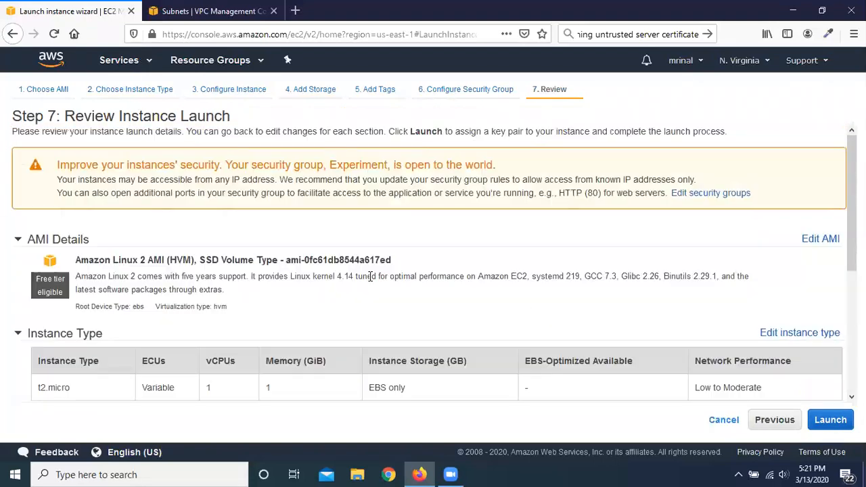
{"action": "left_click", "coordinate": [830, 420]}
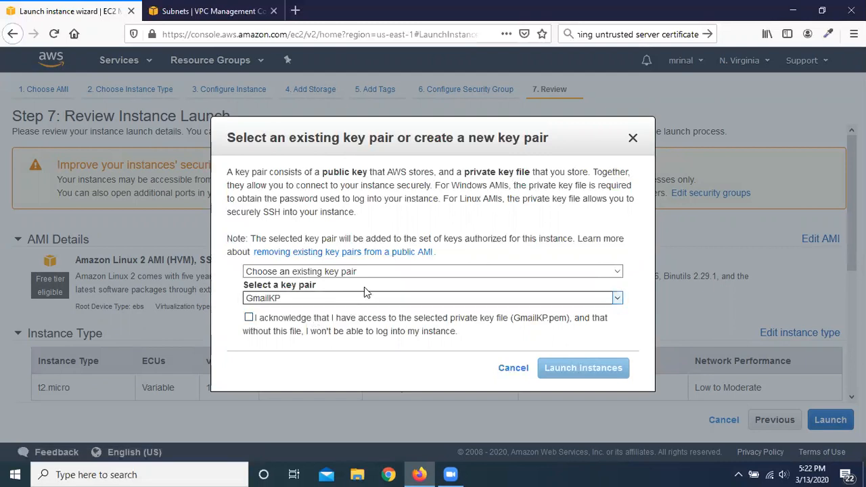
Step: Create a new key pair named experiment and save its private key file experiment.pem
{"action": "left_click", "coordinate": [421, 271]}
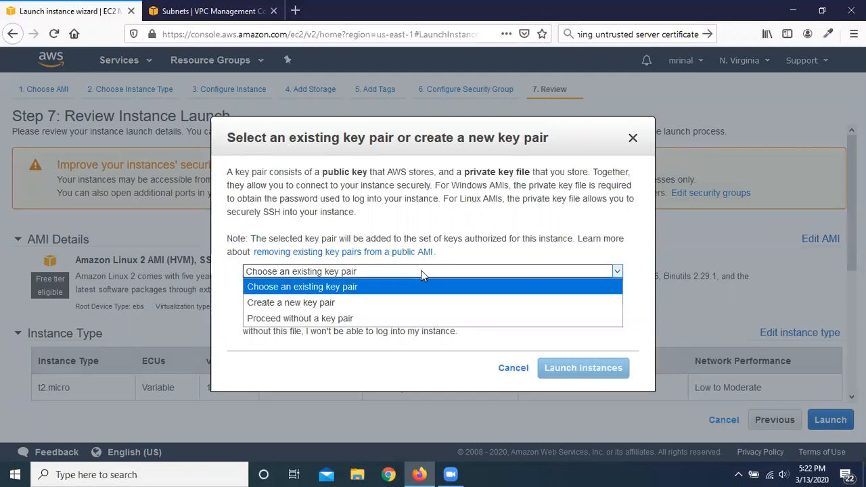
{"action": "left_click", "coordinate": [364, 302]}
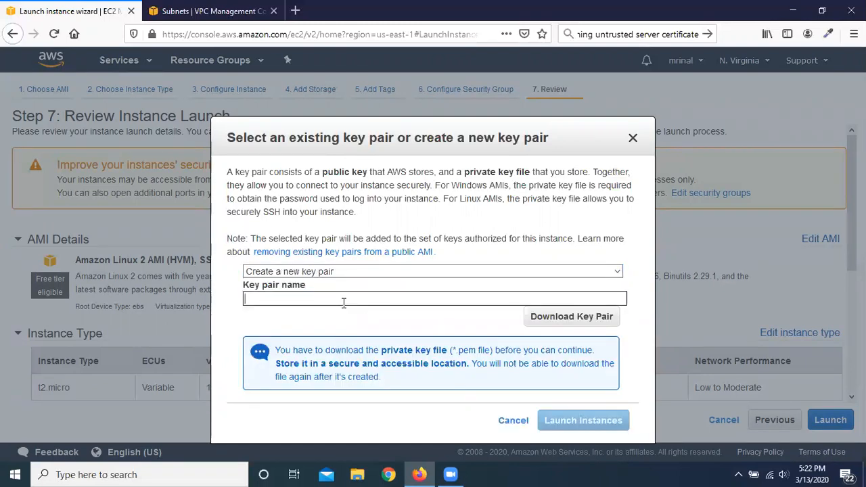
{"action": "type", "text": "experiment"}
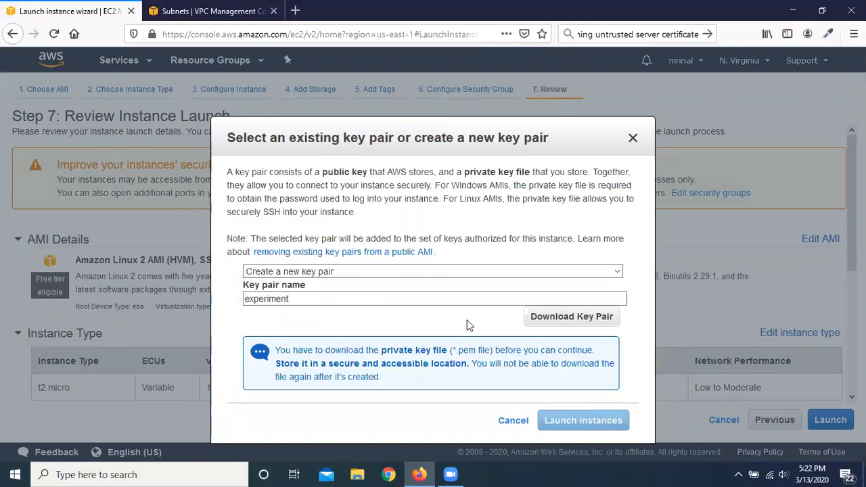
{"action": "left_click", "coordinate": [576, 322]}
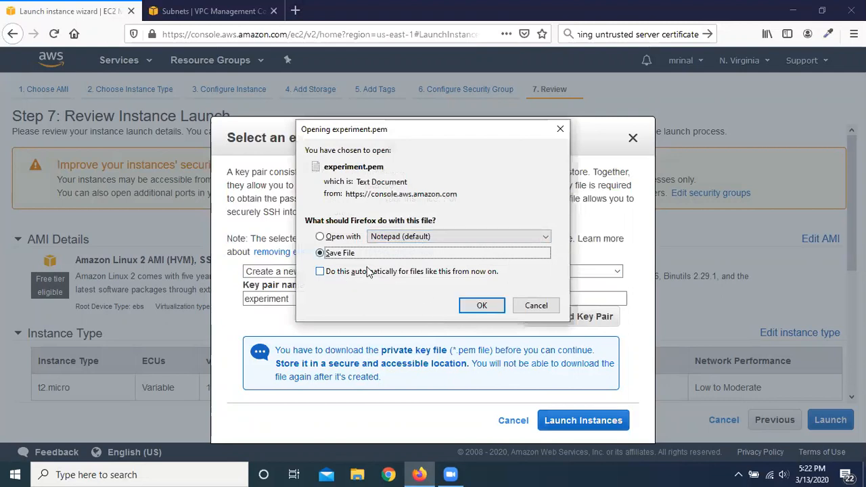
{"action": "left_click", "coordinate": [469, 306]}
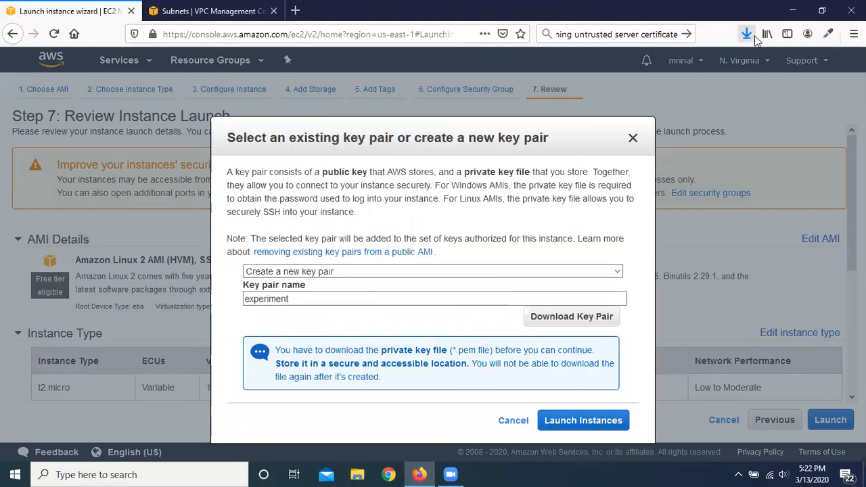
Step: Launch the instance with the experiment key pair and find it in the refreshed EC2 instances list
{"action": "left_click", "coordinate": [577, 423]}
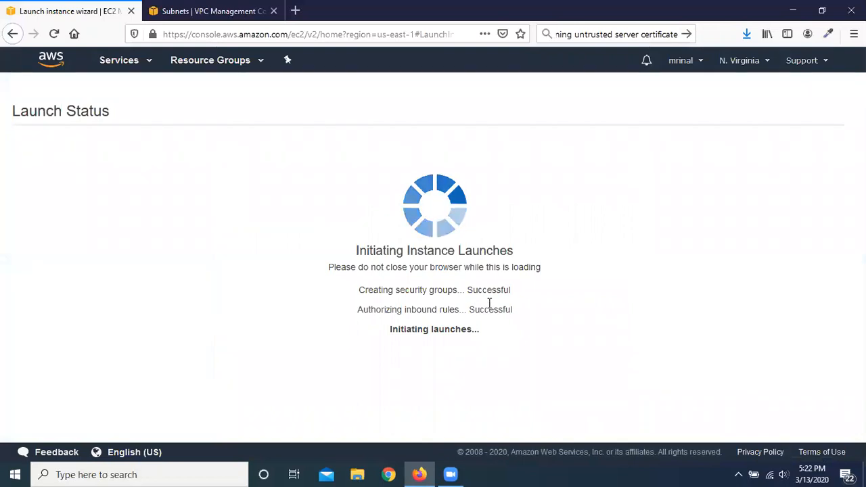
{"action": "scroll", "coordinate": [744, 406], "scroll_direction": "down", "scroll_amount": 2}
{"action": "left_click", "coordinate": [785, 431]}
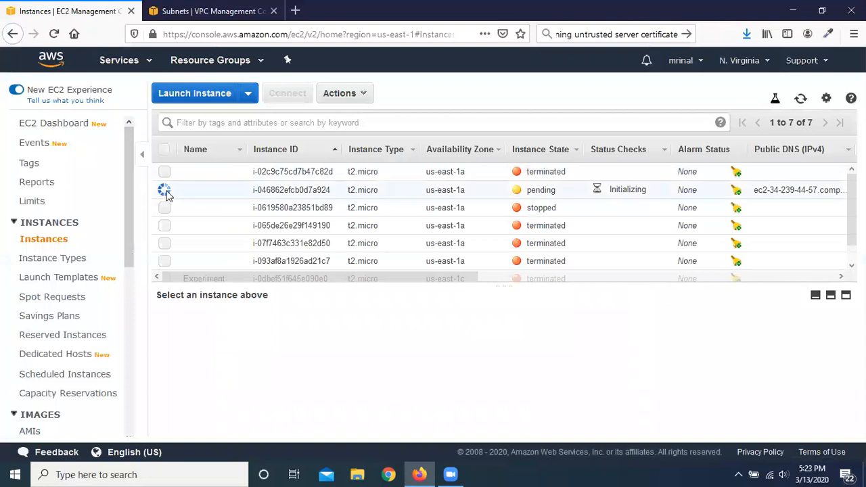
{"action": "left_click", "coordinate": [801, 98]}
{"action": "scroll", "coordinate": [224, 231], "scroll_direction": "down", "scroll_amount": 1}
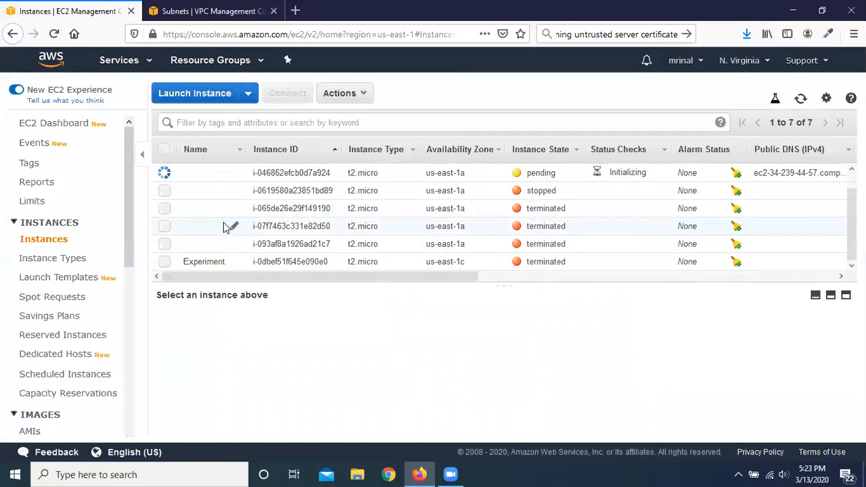
{"action": "scroll", "coordinate": [229, 216], "scroll_direction": "up", "scroll_amount": 1}
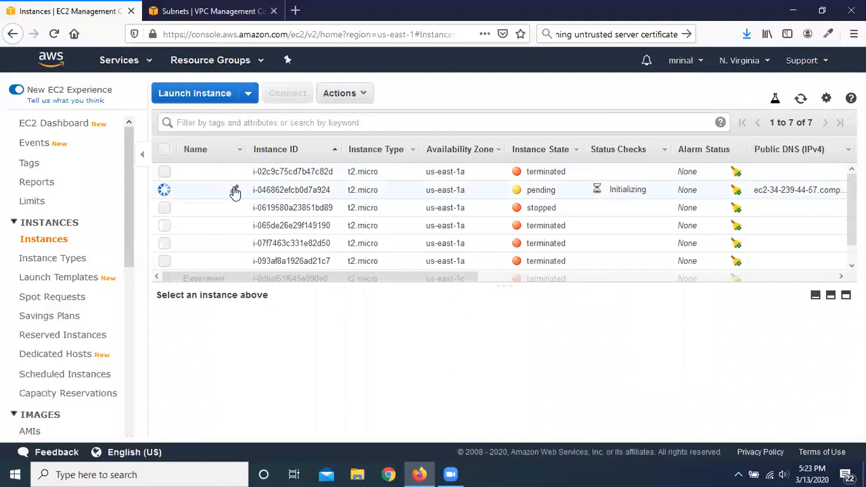
Step: Name the newly launched pending instance Experiment
{"action": "left_click", "coordinate": [234, 192]}
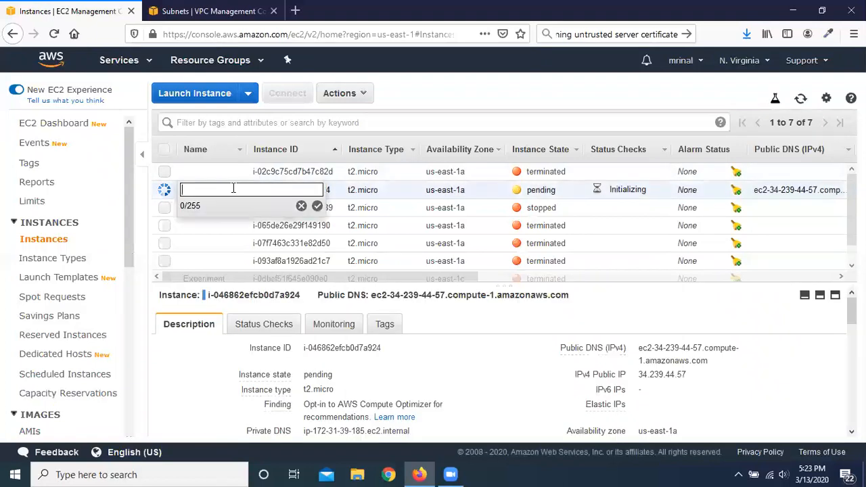
{"action": "type", "text": "Experiment"}
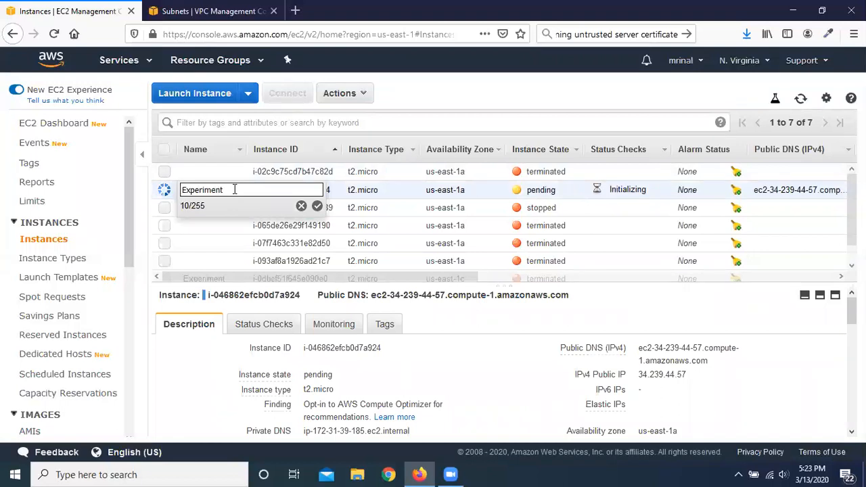
{"action": "left_click", "coordinate": [317, 205]}
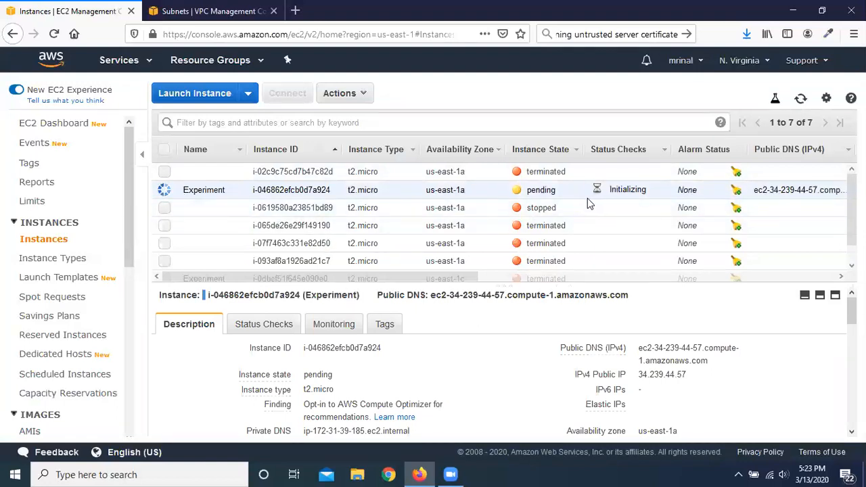
Step: Show the downloaded experiment.pem in its containing Downloads folder and select it
{"action": "left_click", "coordinate": [747, 34]}
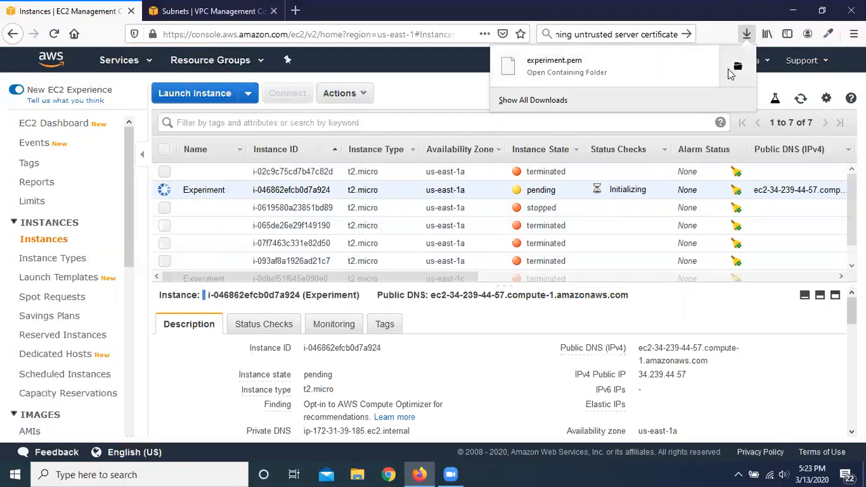
{"action": "left_click", "coordinate": [738, 69]}
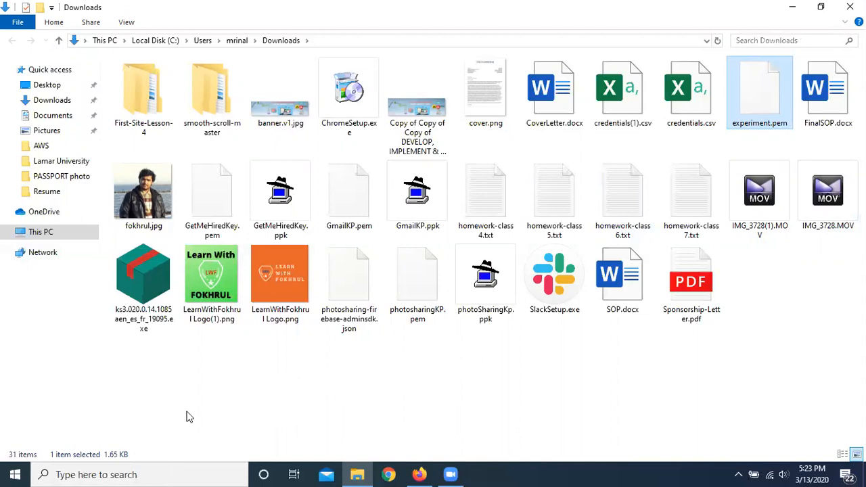
{"action": "left_click", "coordinate": [145, 474]}
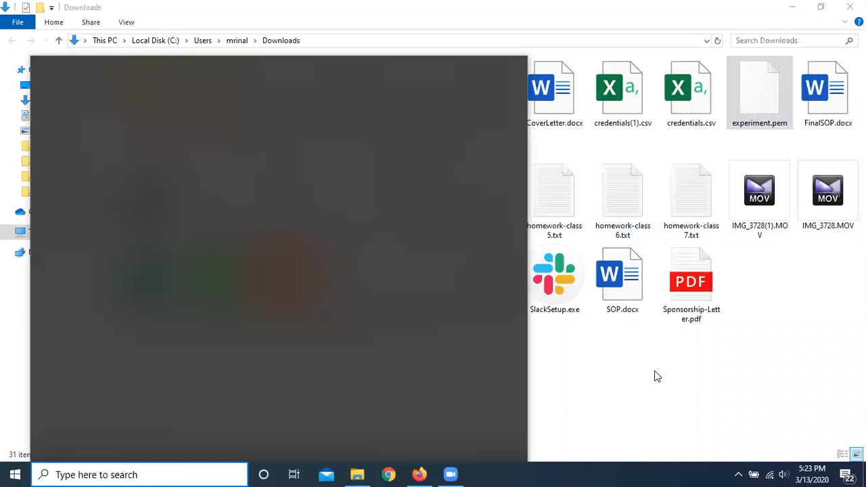
{"action": "left_click", "coordinate": [653, 376]}
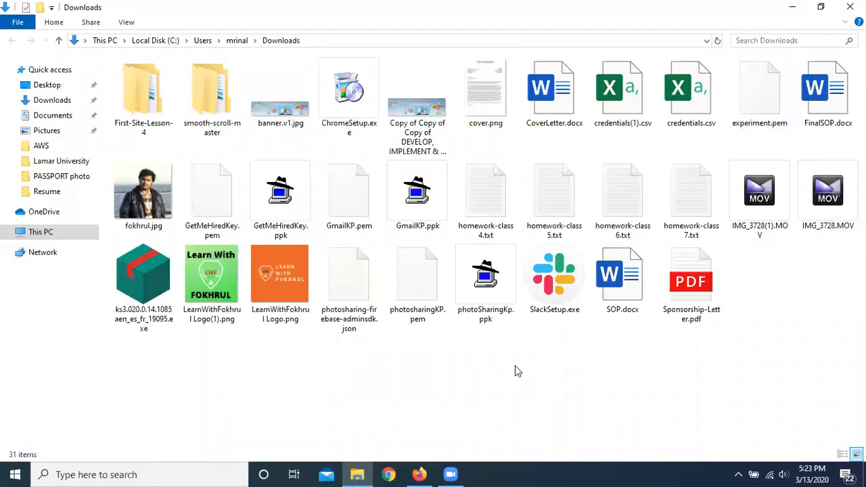
{"action": "left_click", "coordinate": [762, 100]}
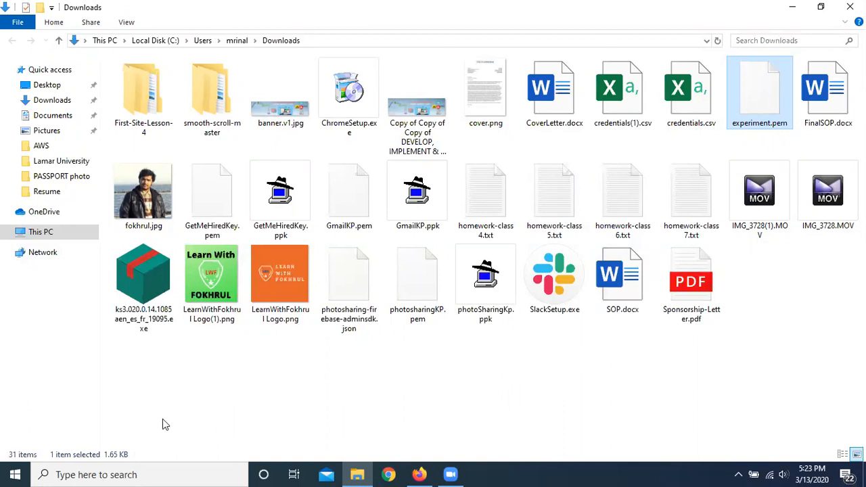
Step: Search Windows for PuTTY, launch PuTTYgen, and minimize the File Explorer and Firefox windows behind it
{"action": "left_click", "coordinate": [135, 474]}
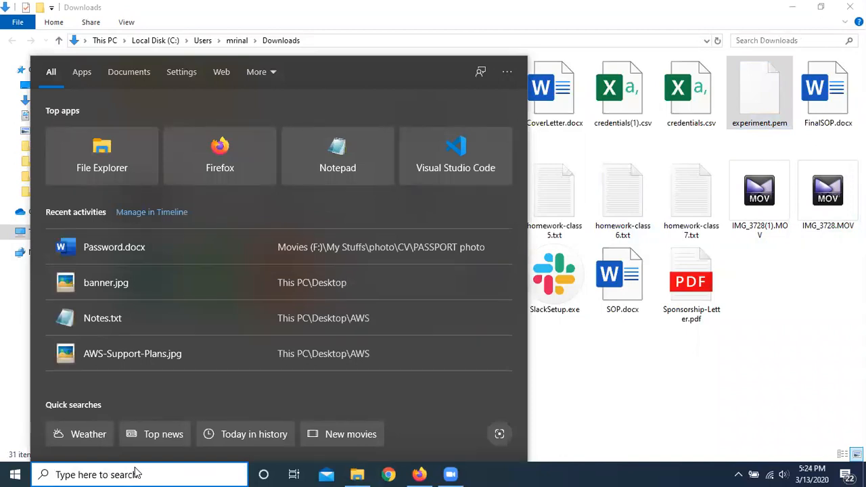
{"action": "type", "text": "putt"}
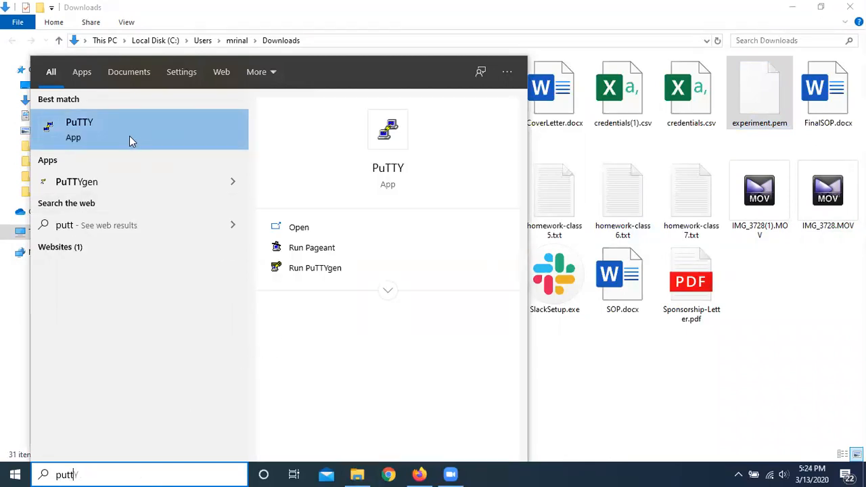
{"action": "left_click", "coordinate": [113, 182]}
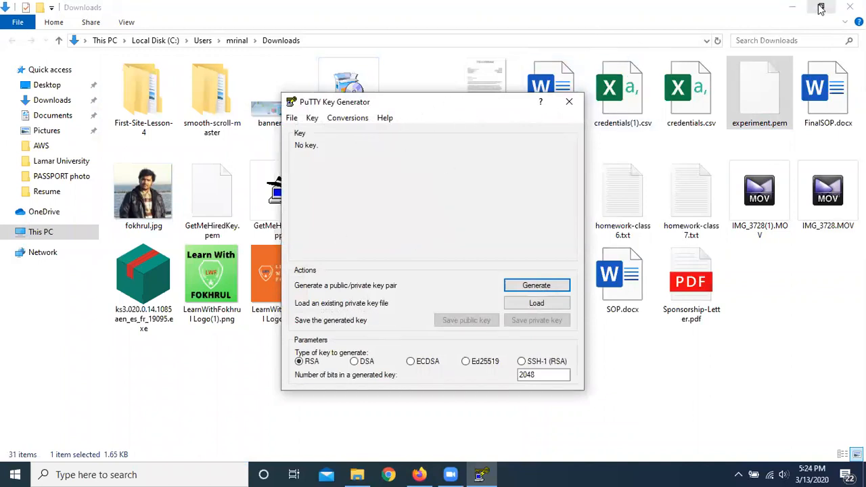
{"action": "left_click", "coordinate": [793, 7]}
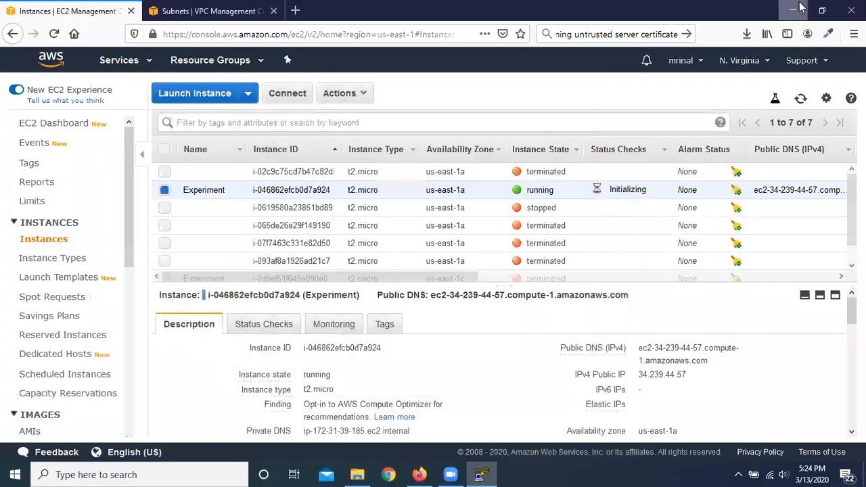
{"action": "left_click", "coordinate": [793, 7]}
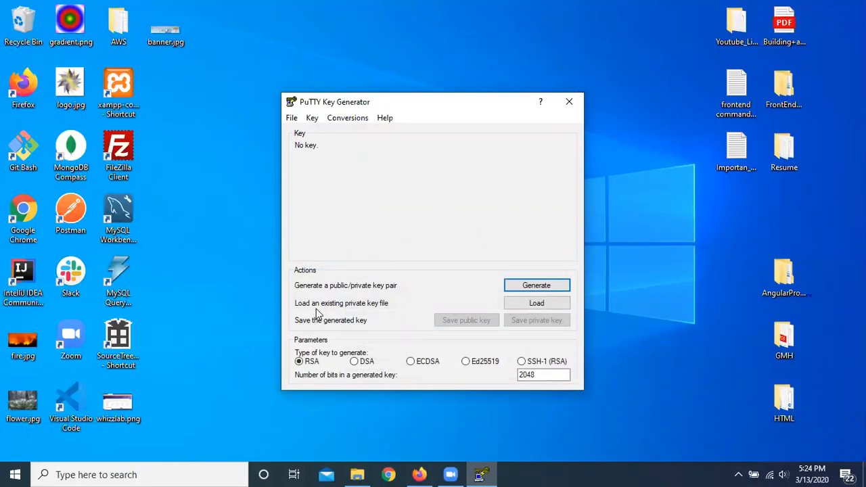
Step: Load experiment.pem from the Downloads folder into PuTTYgen, showing all file types, and acknowledge the import notice
{"action": "left_click", "coordinate": [550, 304]}
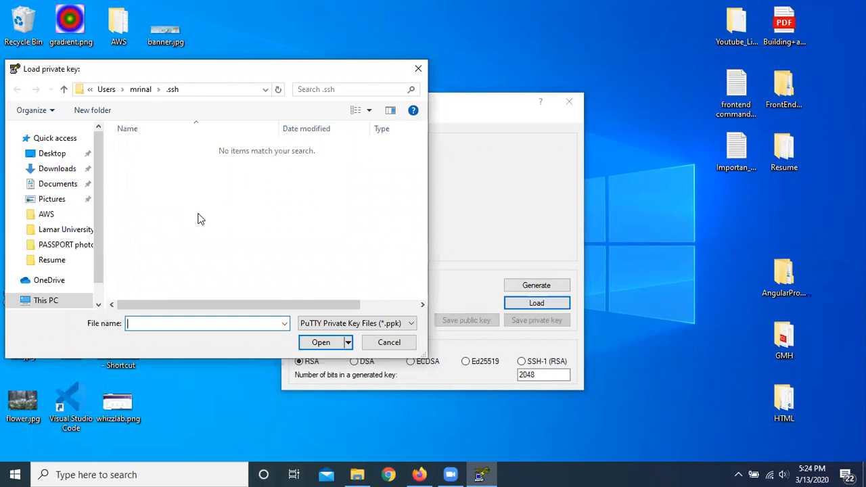
{"action": "left_click", "coordinate": [58, 170]}
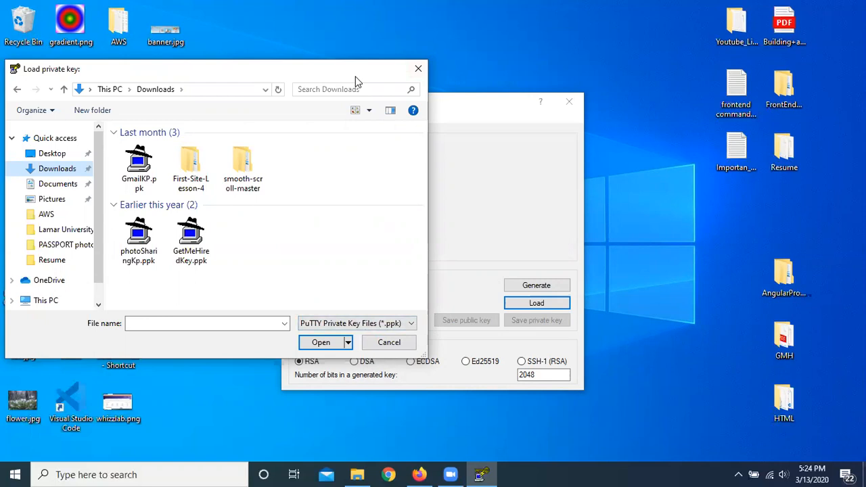
{"action": "left_click_drag", "start_coordinate": [357, 81], "coordinate": [538, 94]}
{"action": "left_click", "coordinate": [582, 336]}
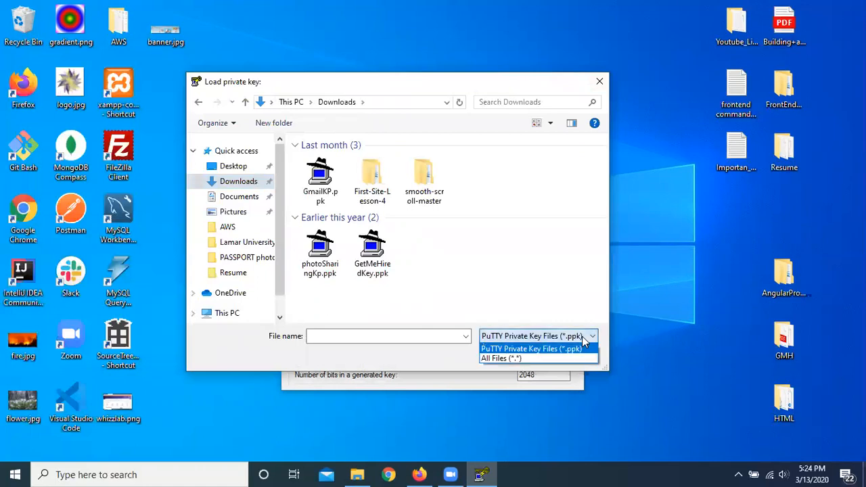
{"action": "left_click", "coordinate": [552, 357]}
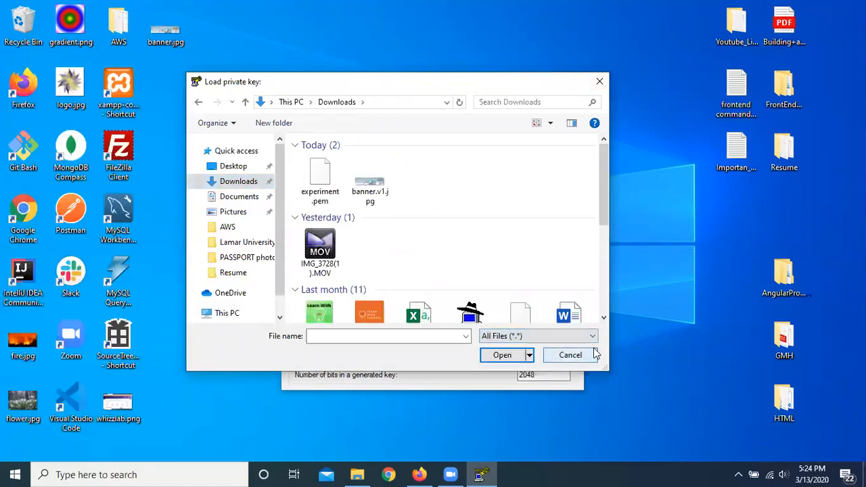
{"action": "double_click", "coordinate": [312, 177]}
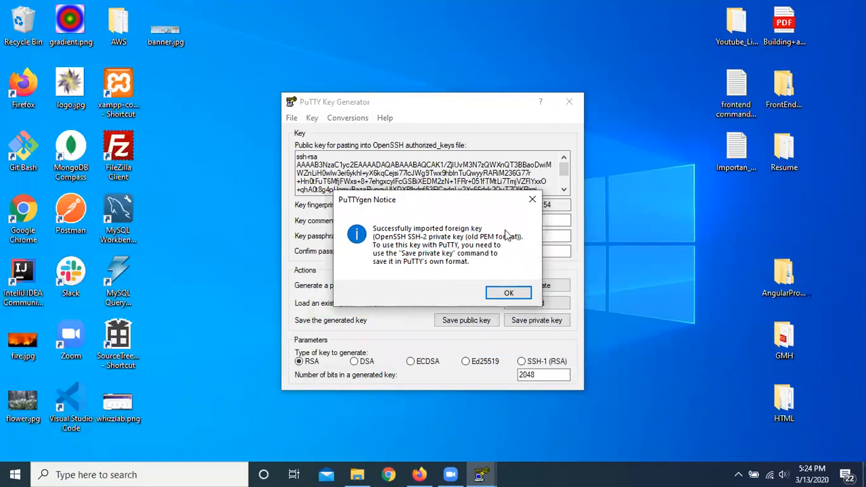
{"action": "left_click", "coordinate": [508, 293]}
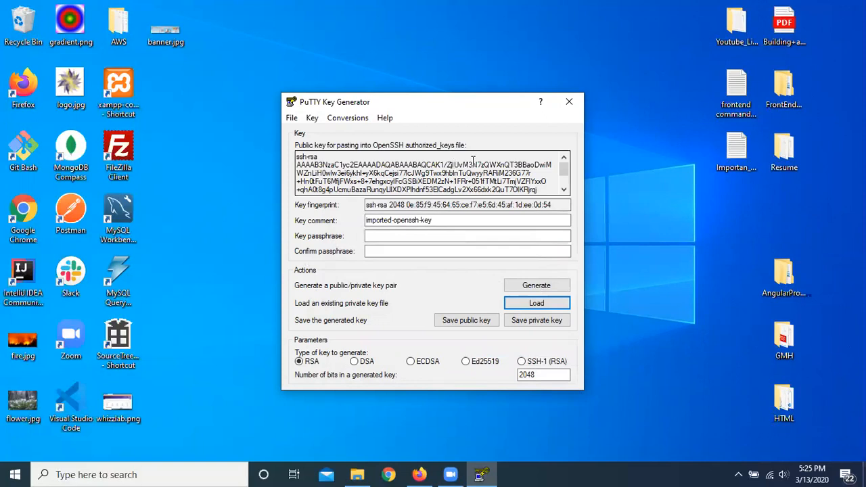
Step: Check the key file in the Downloads folder and return to PuTTYgen
{"action": "left_click", "coordinate": [357, 474]}
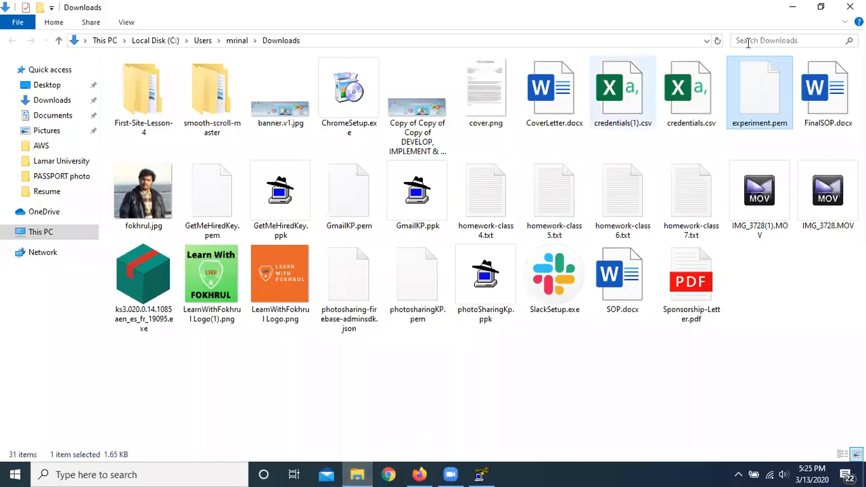
{"action": "key", "text": "alt+Tab"}
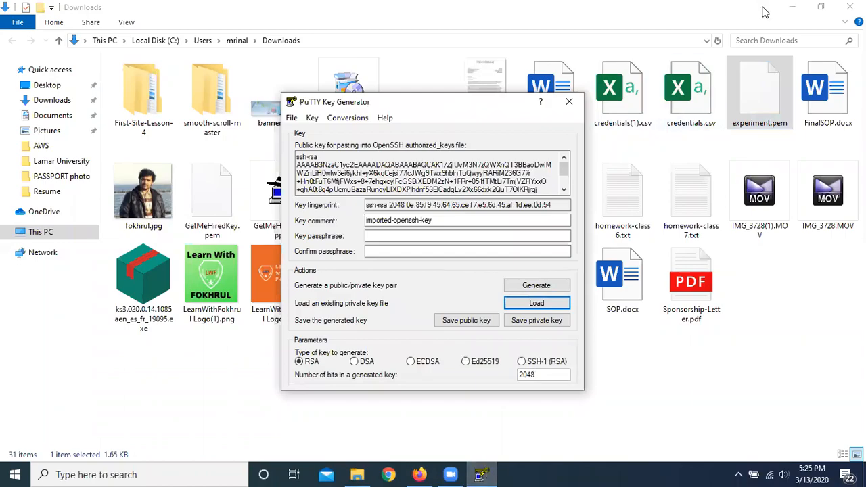
{"action": "left_click", "coordinate": [793, 7]}
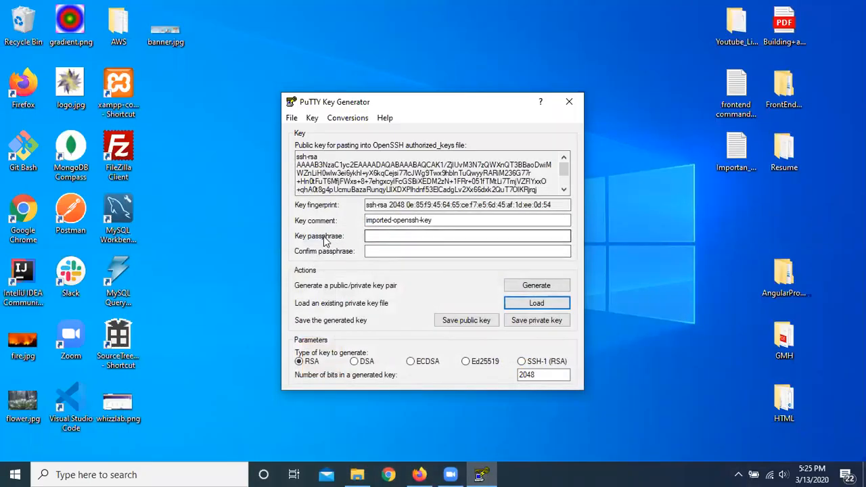
Step: Enter and confirm the key passphrase for the imported key
{"action": "left_click", "coordinate": [406, 236]}
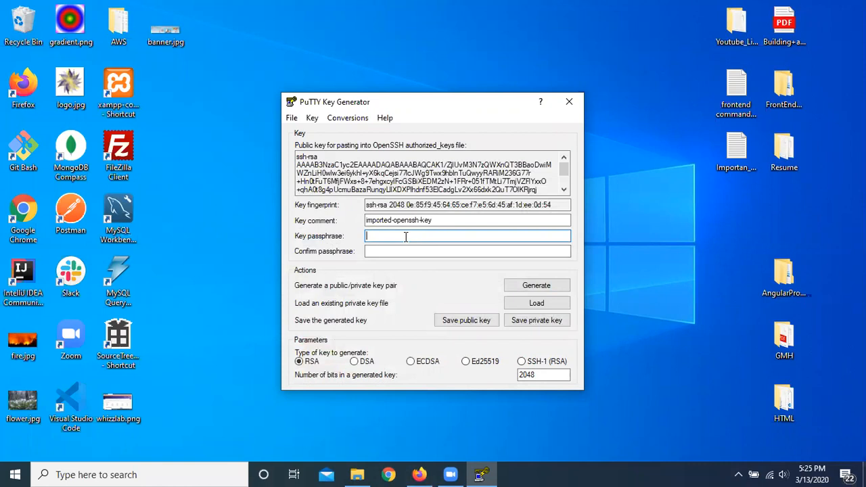
{"action": "type", "text": "•"}
{"action": "left_click", "coordinate": [415, 251]}
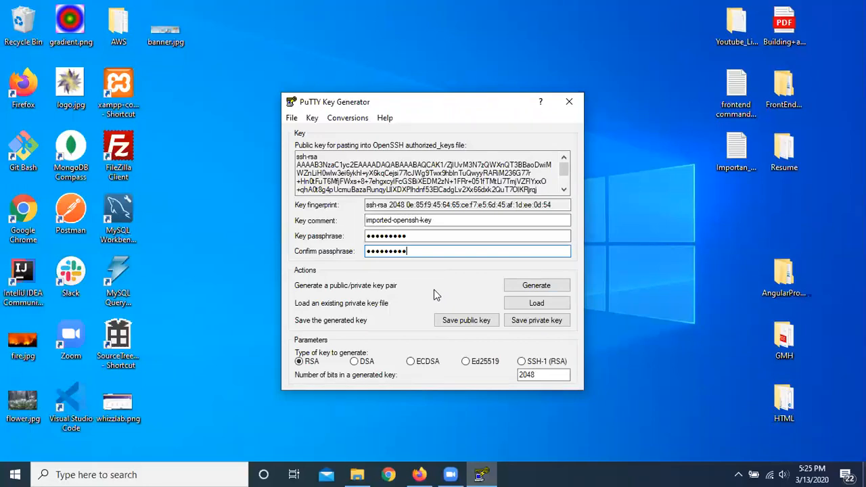
Step: Save the public key in the Downloads folder under the file name experiment
{"action": "left_click", "coordinate": [464, 323]}
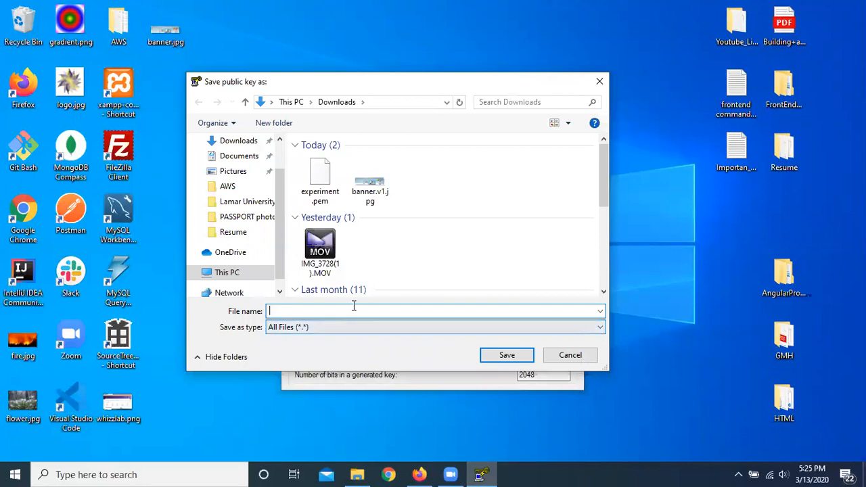
{"action": "type", "text": "experiment"}
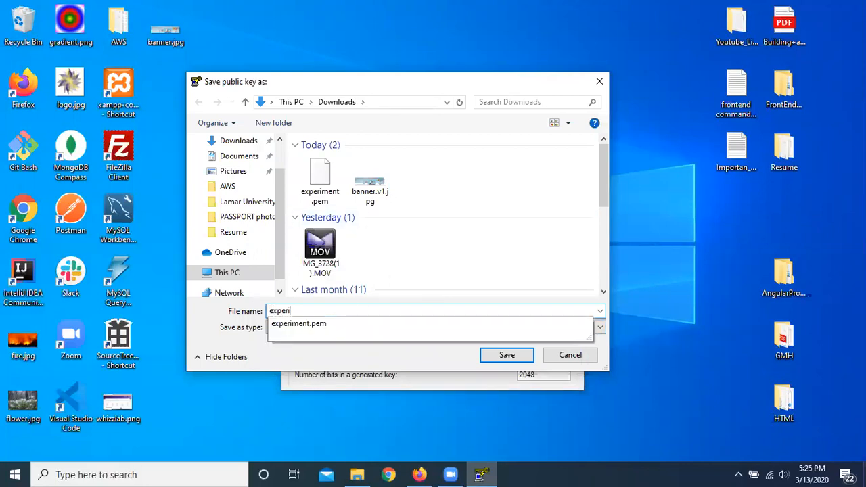
{"action": "left_click", "coordinate": [507, 355]}
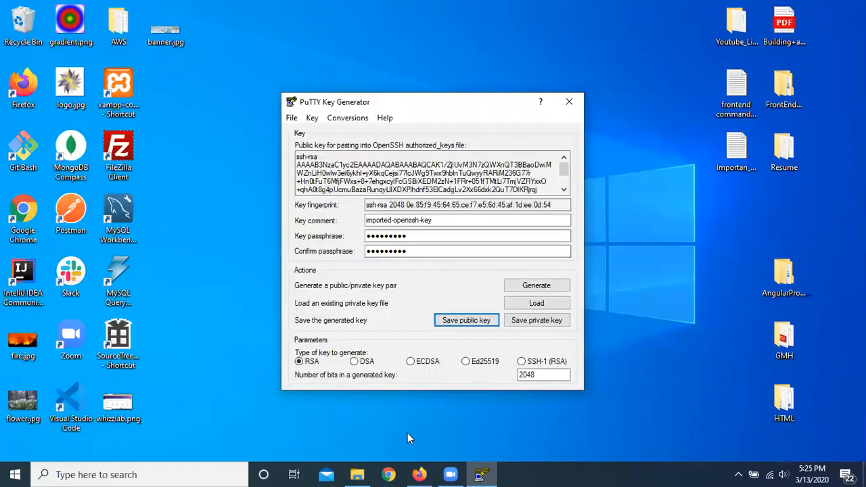
Step: Switch to File Explorer, refresh the Downloads folder, and select the saved experiment public key file
{"action": "left_click", "coordinate": [357, 474]}
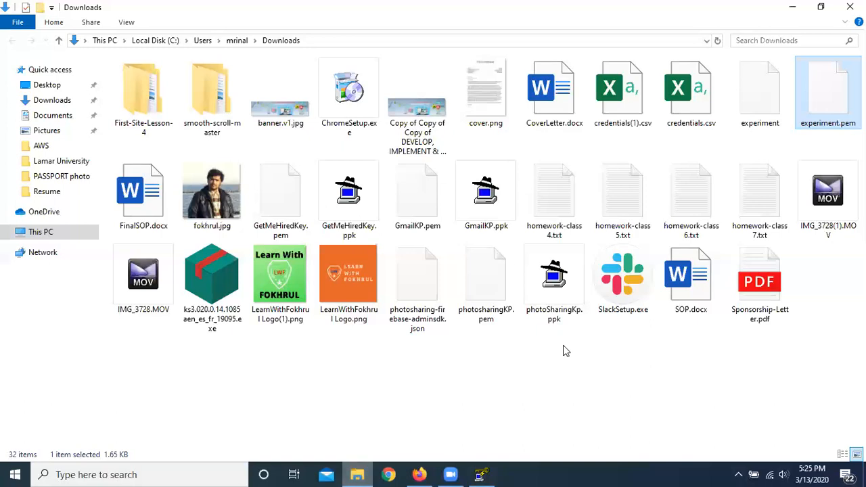
{"action": "left_click", "coordinate": [611, 358]}
{"action": "right_click", "coordinate": [610, 361]}
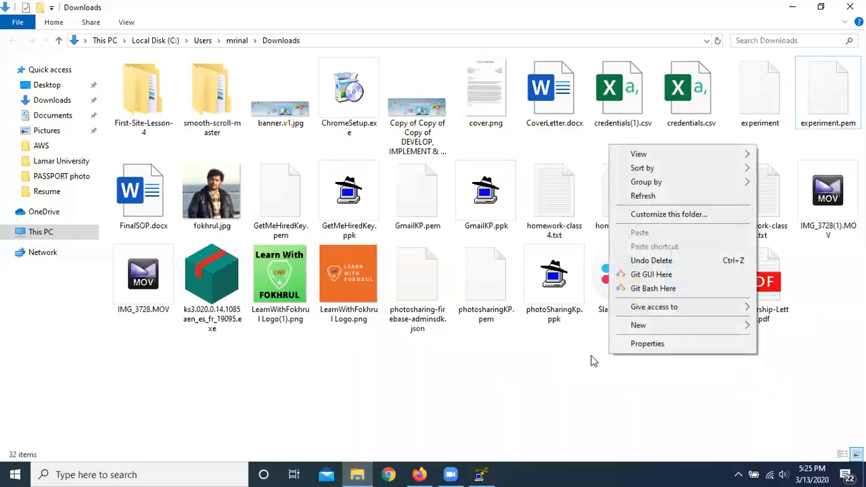
{"action": "left_click", "coordinate": [654, 194]}
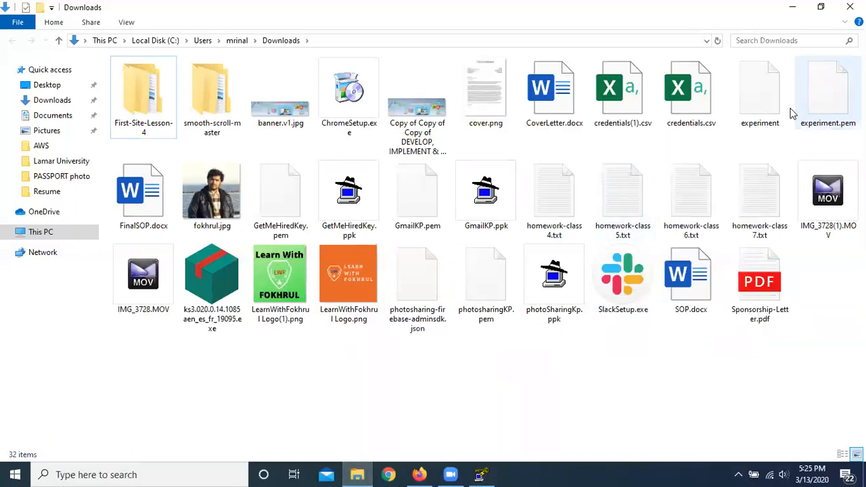
{"action": "left_click", "coordinate": [764, 102]}
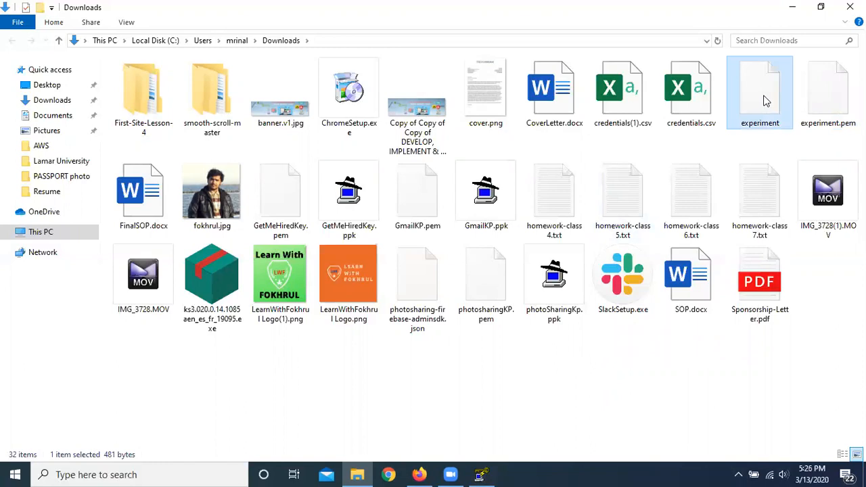
Step: Delete the experiment public key file from the Downloads folder
{"action": "right_click", "coordinate": [764, 101]}
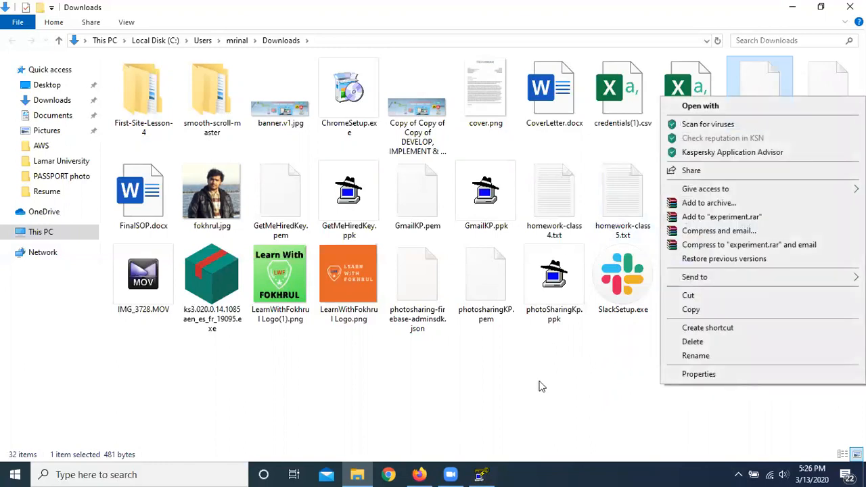
{"action": "left_click", "coordinate": [534, 385]}
{"action": "left_click", "coordinate": [783, 119]}
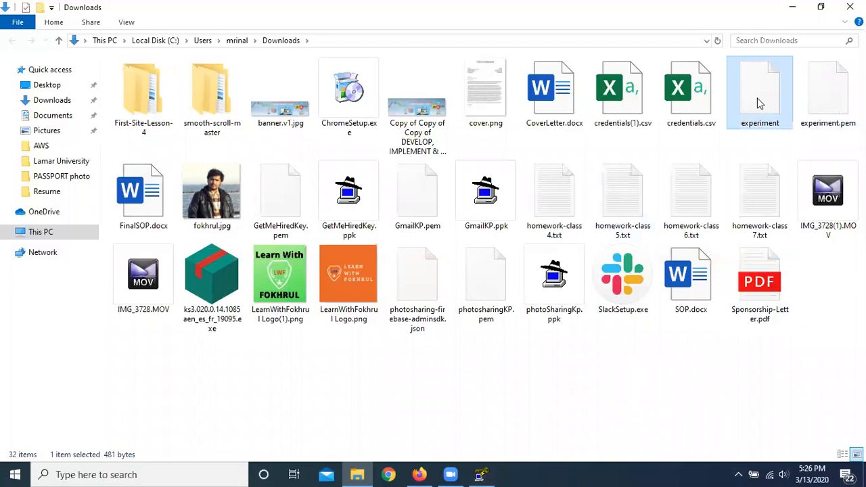
{"action": "right_click", "coordinate": [756, 96]}
{"action": "left_click", "coordinate": [727, 349]}
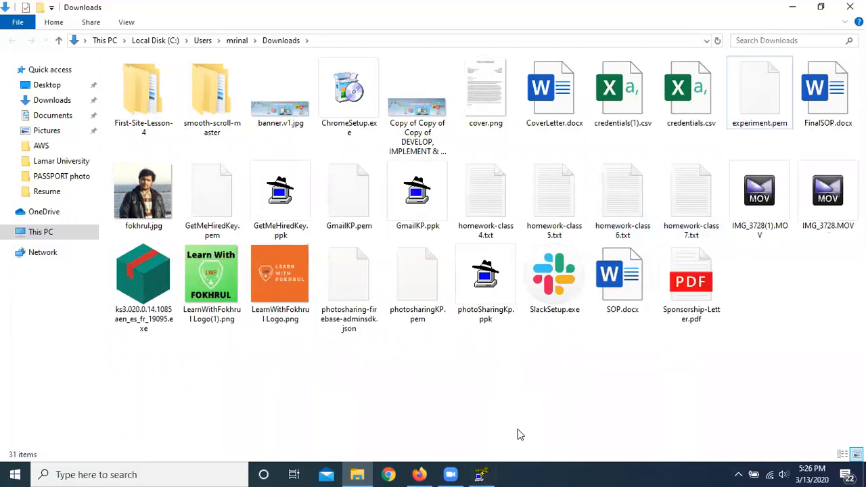
Step: Return to PuTTYgen, save the private key in the Downloads folder under the file name experiment, and close PuTTYgen
{"action": "left_click", "coordinate": [481, 474]}
{"action": "left_click", "coordinate": [542, 322]}
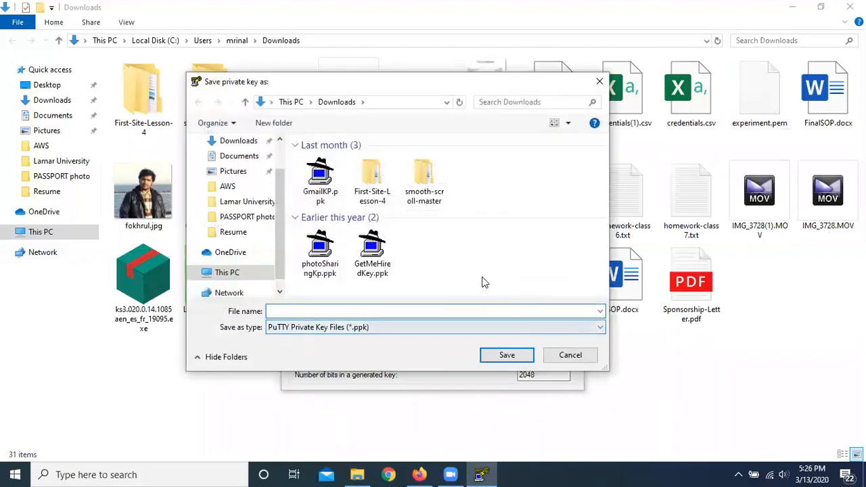
{"action": "type", "text": "experim"}
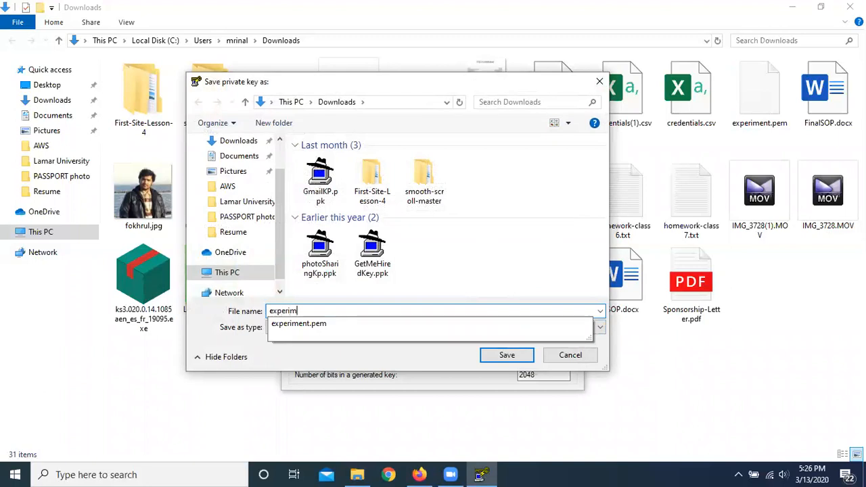
{"action": "type", "text": "ent"}
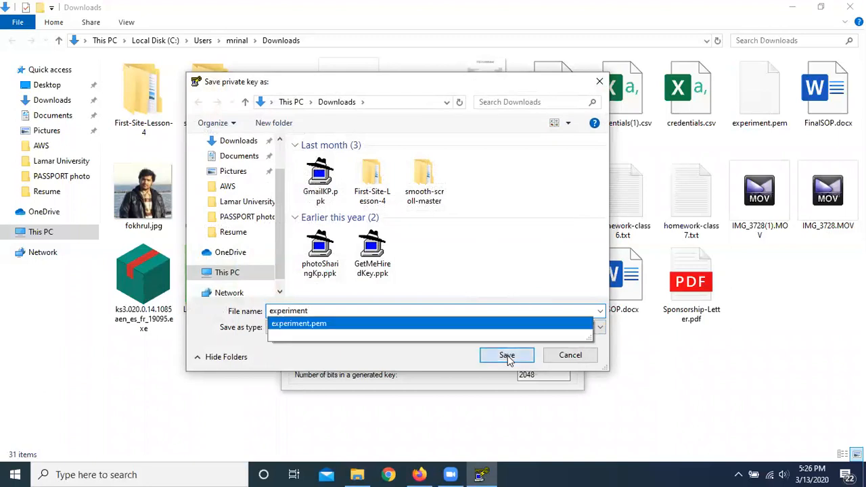
{"action": "left_click", "coordinate": [507, 356]}
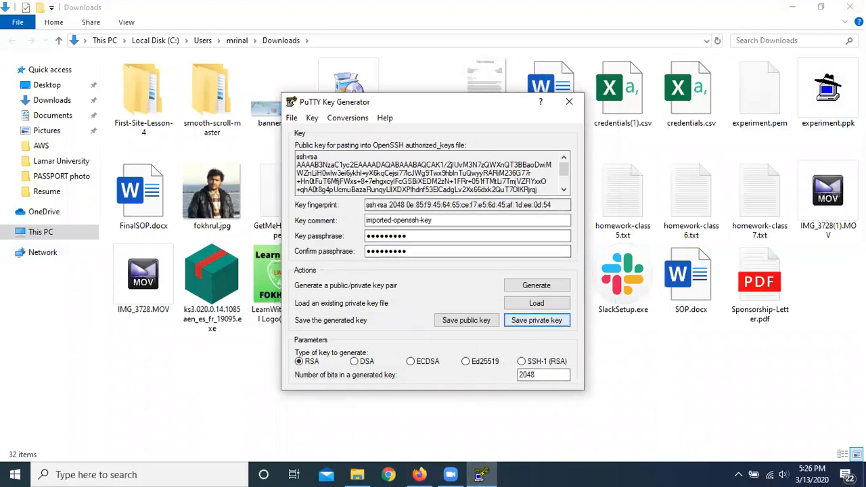
{"action": "left_click", "coordinate": [569, 102]}
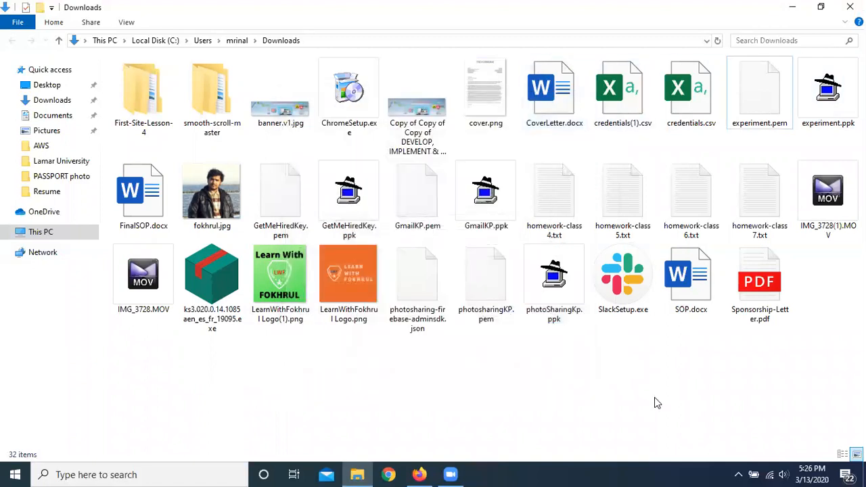
Step: Refresh the Downloads folder, then search for PuTTY and launch it, minimizing File Explorer
{"action": "right_click", "coordinate": [654, 397]}
{"action": "left_click", "coordinate": [681, 240]}
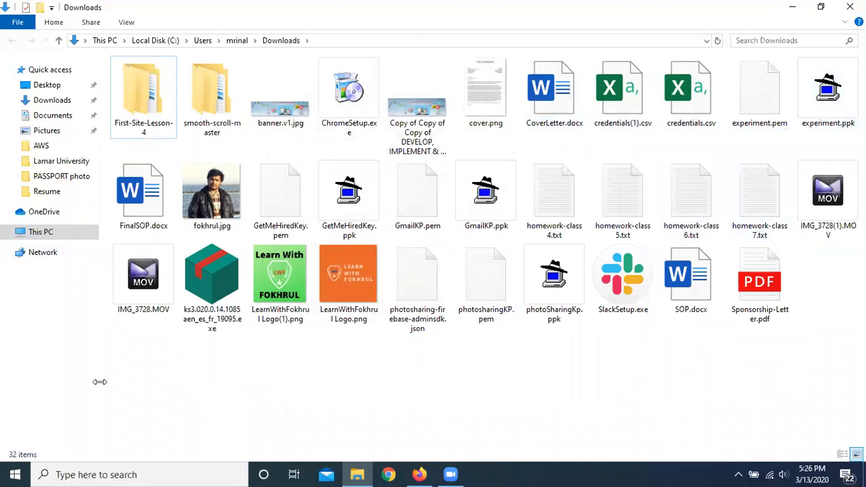
{"action": "left_click", "coordinate": [128, 473]}
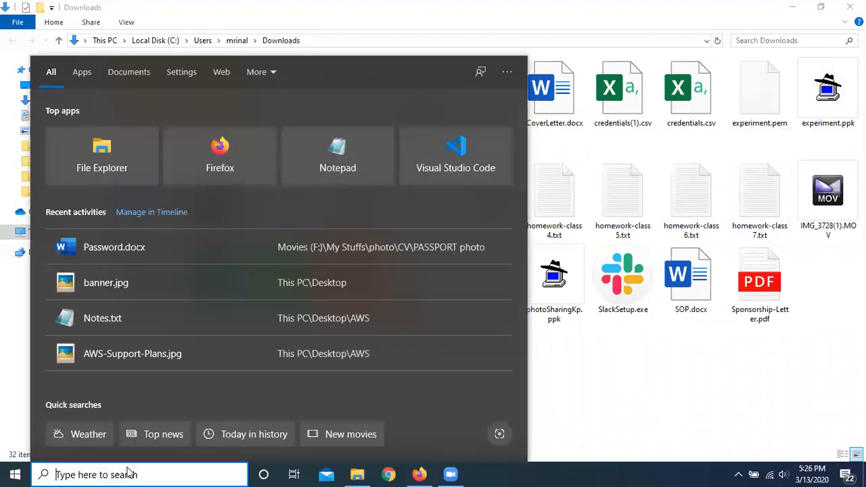
{"action": "type", "text": "putty"}
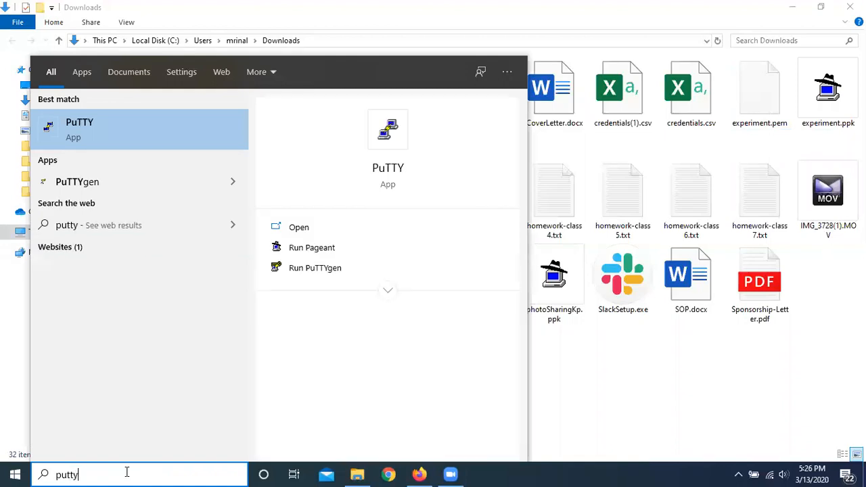
{"action": "left_click", "coordinate": [88, 138]}
{"action": "left_click", "coordinate": [791, 7]}
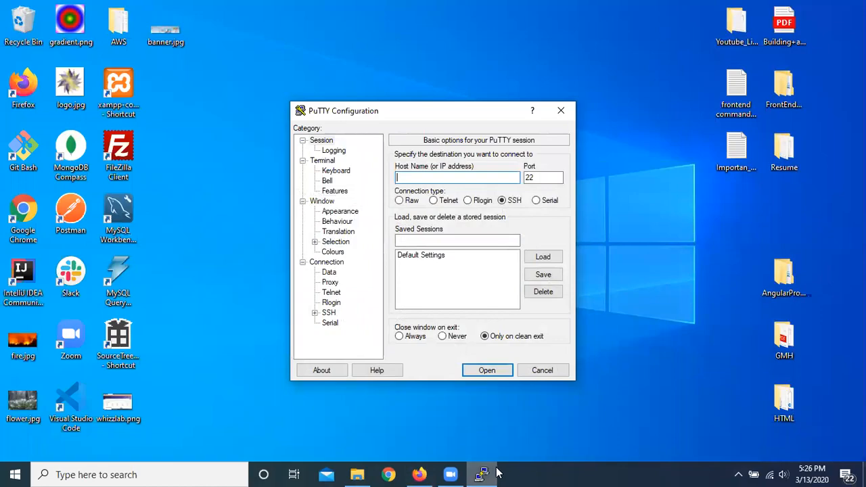
{"action": "left_click", "coordinate": [420, 474]}
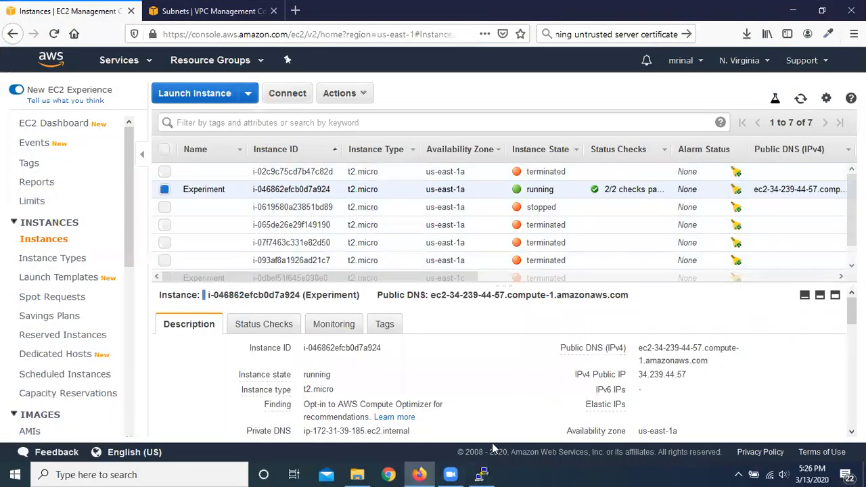
{"action": "left_click", "coordinate": [481, 475]}
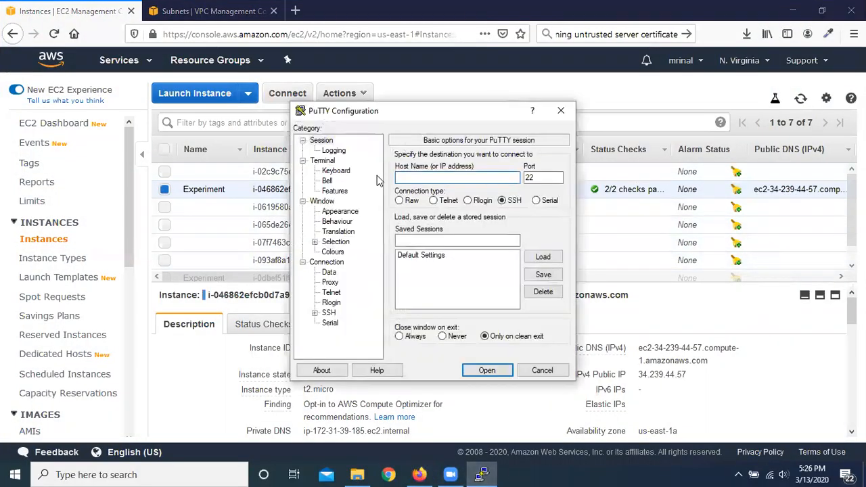
{"action": "left_click", "coordinate": [792, 10]}
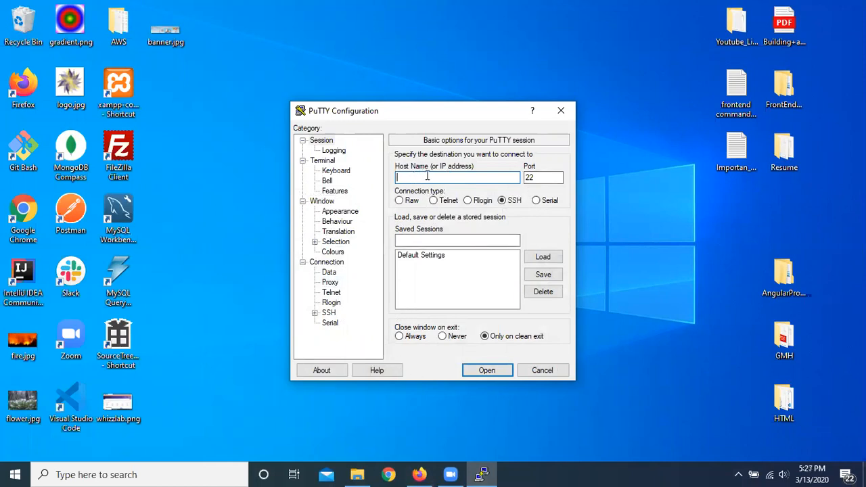
Step: Switch to Firefox and open the details of the Experiment security group in the EC2 console
{"action": "left_click", "coordinate": [419, 473]}
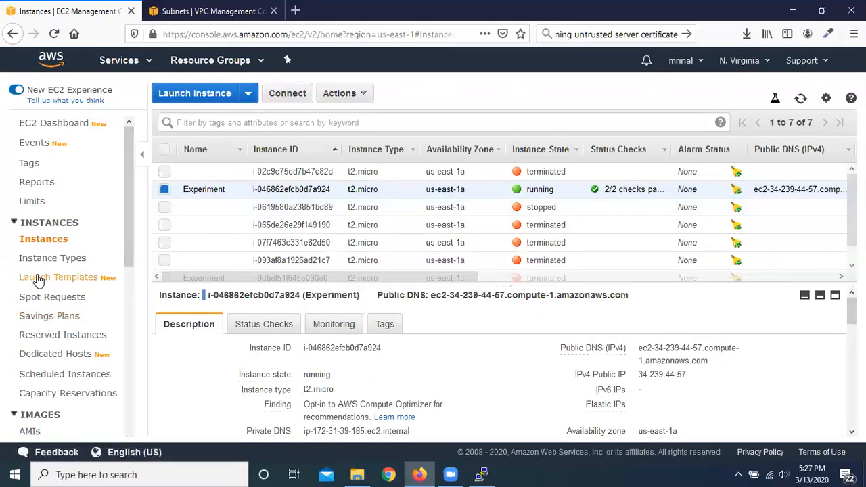
{"action": "scroll", "coordinate": [64, 277], "scroll_direction": "down", "scroll_amount": 3}
{"action": "scroll", "coordinate": [82, 277], "scroll_direction": "down", "scroll_amount": 5}
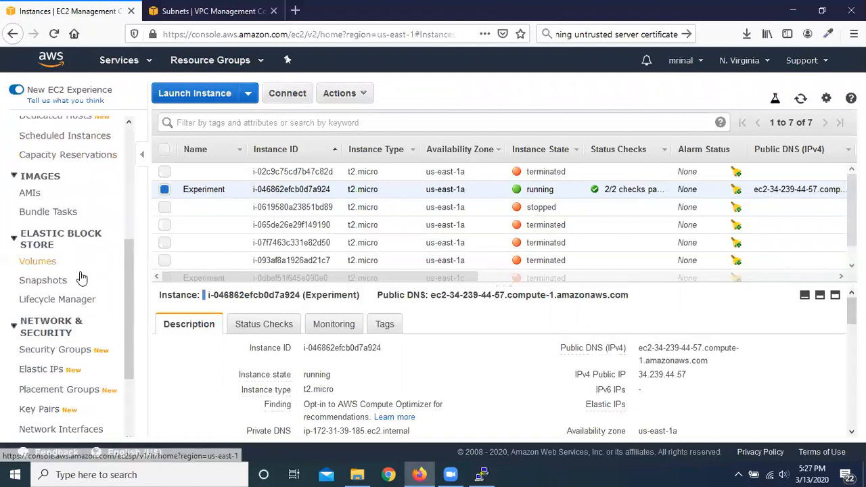
{"action": "left_click", "coordinate": [62, 284]}
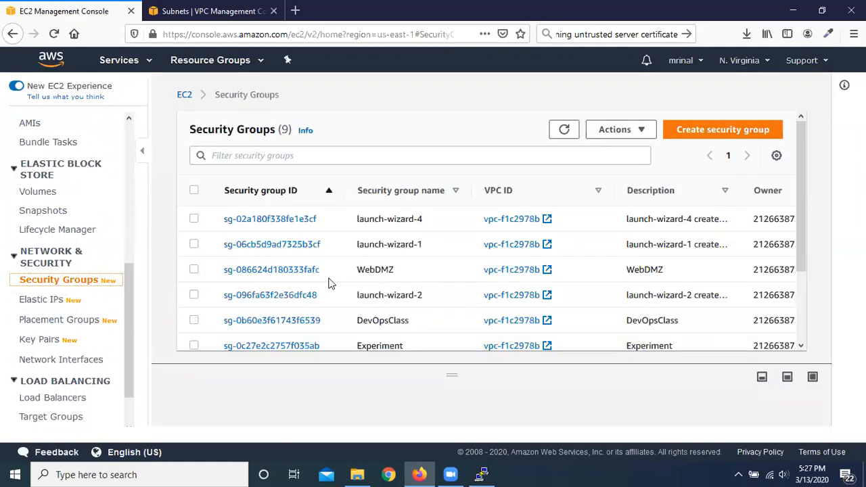
{"action": "scroll", "coordinate": [414, 245], "scroll_direction": "down", "scroll_amount": 2}
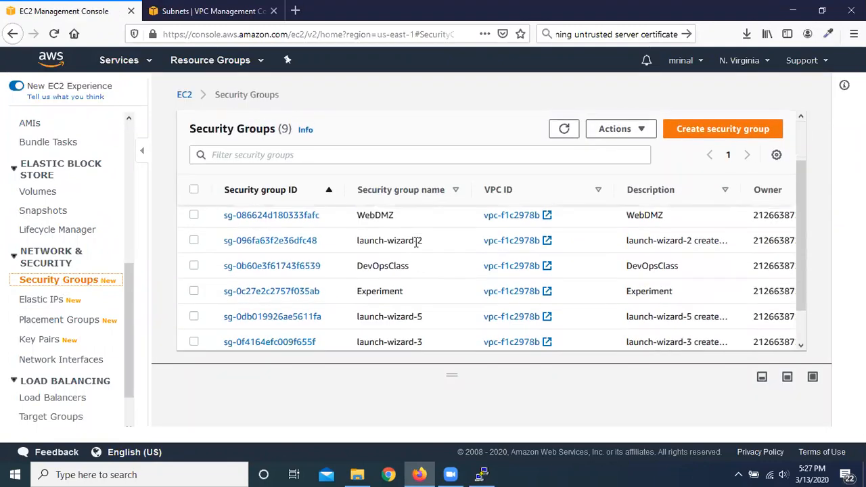
{"action": "scroll", "coordinate": [415, 249], "scroll_direction": "down", "scroll_amount": 1}
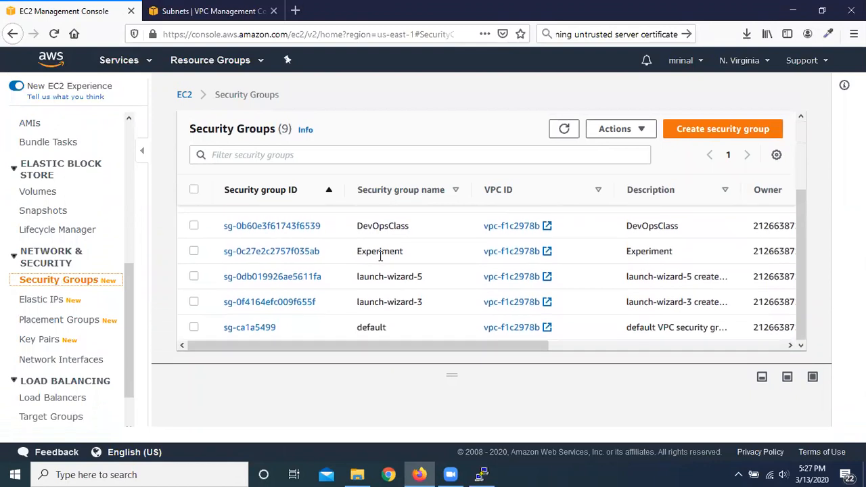
{"action": "left_click", "coordinate": [279, 252]}
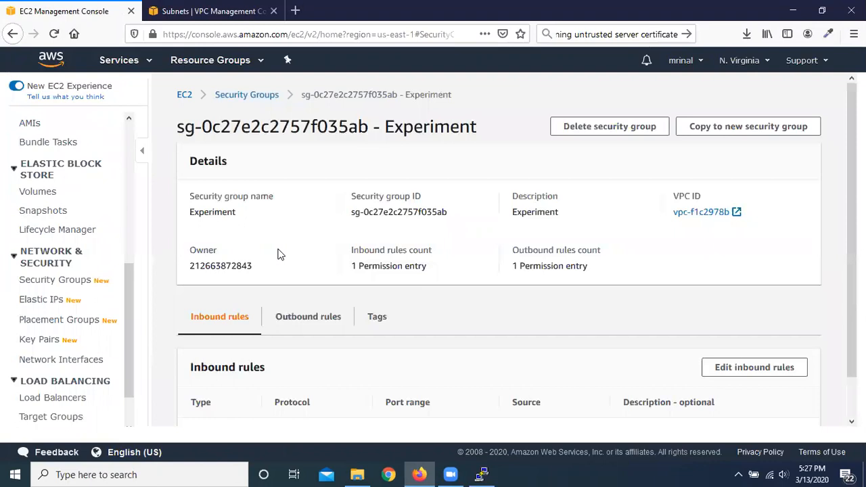
Step: Delete the SSH inbound rule of the Experiment security group and save the rules
{"action": "scroll", "coordinate": [413, 269], "scroll_direction": "down", "scroll_amount": 1}
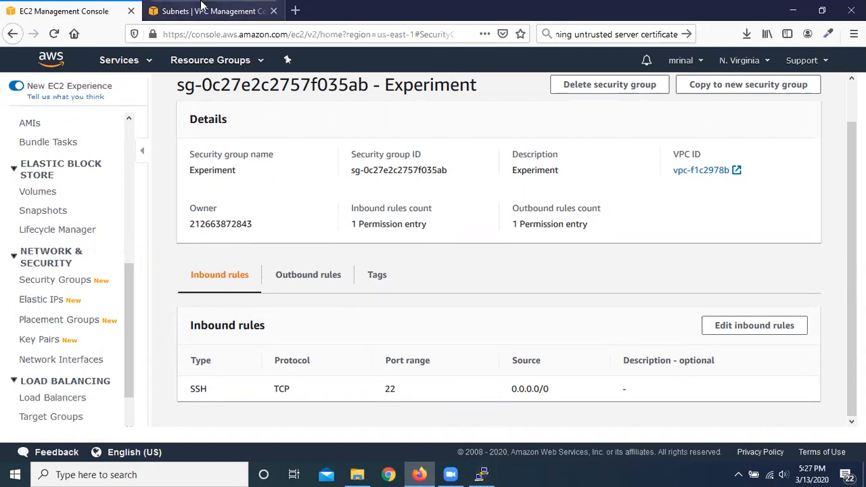
{"action": "left_click", "coordinate": [753, 326]}
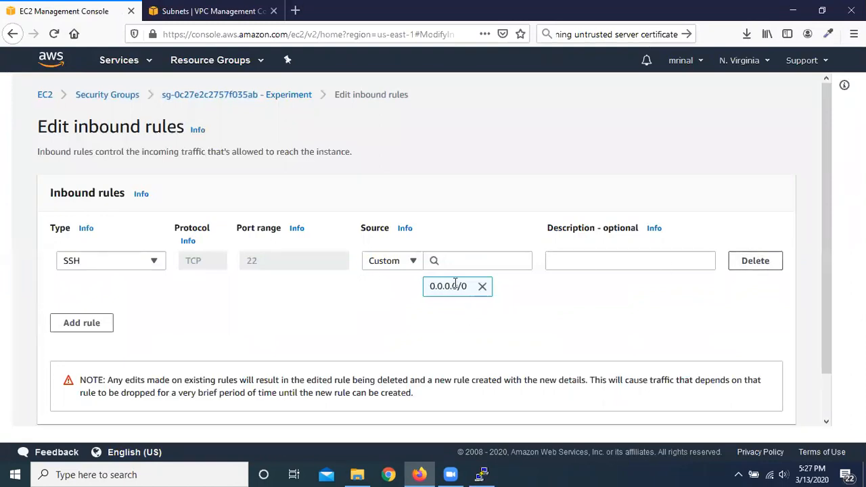
{"action": "left_click", "coordinate": [455, 261]}
{"action": "left_click", "coordinate": [349, 307]}
{"action": "left_click", "coordinate": [766, 264]}
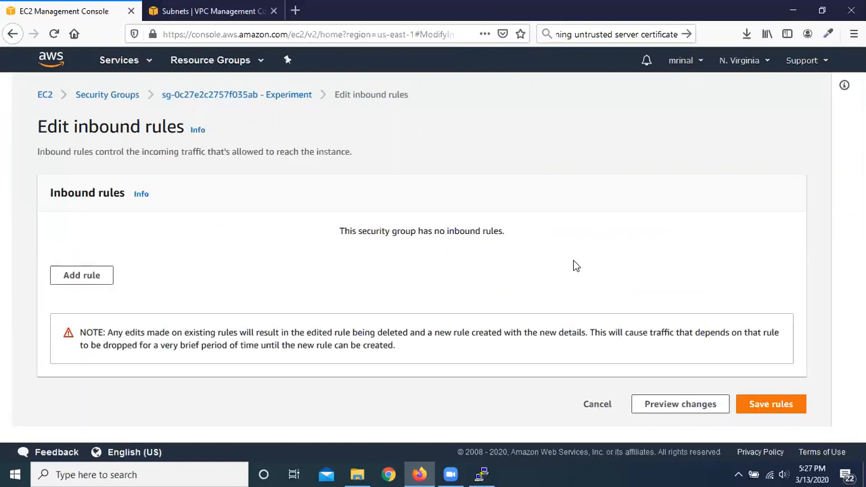
{"action": "left_click", "coordinate": [773, 404]}
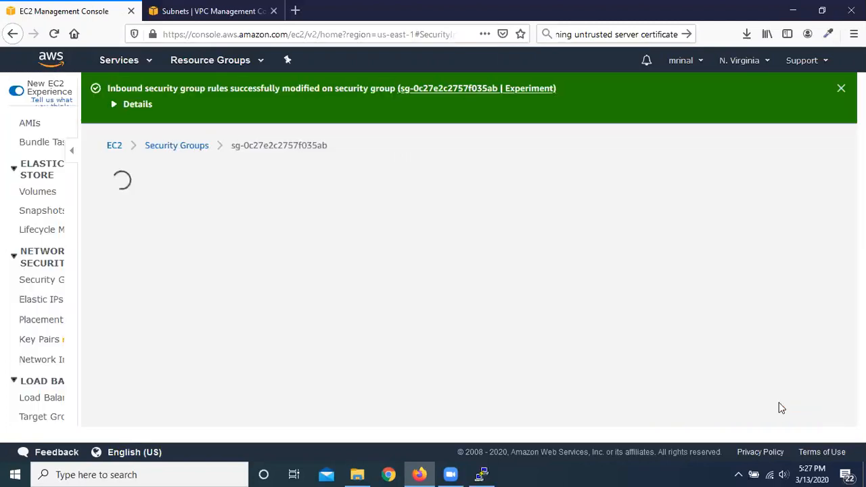
{"action": "scroll", "coordinate": [364, 290], "scroll_direction": "down", "scroll_amount": 3}
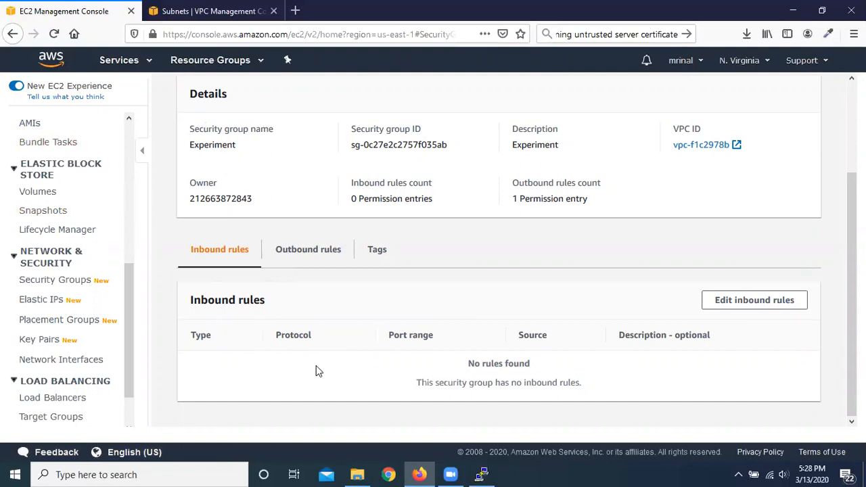
Step: Return to the EC2 instances list, select the running Experiment instance, and copy its public DNS (IPv4) address
{"action": "left_click", "coordinate": [492, 474]}
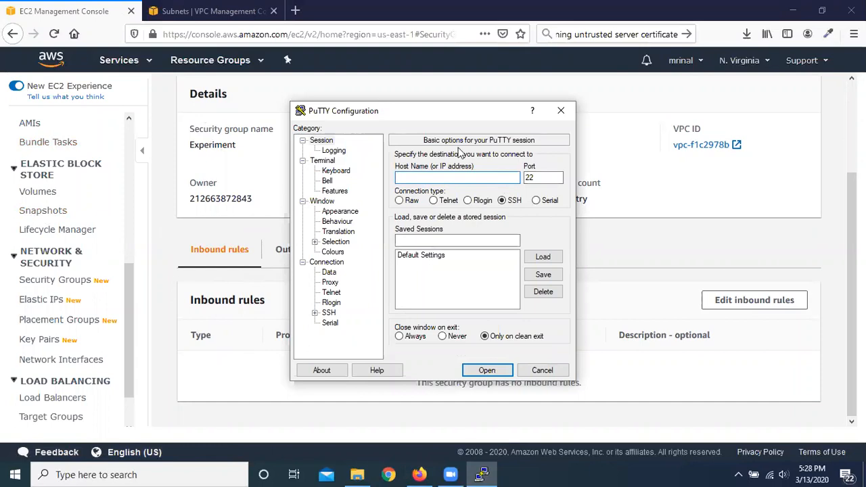
{"action": "left_click", "coordinate": [226, 381]}
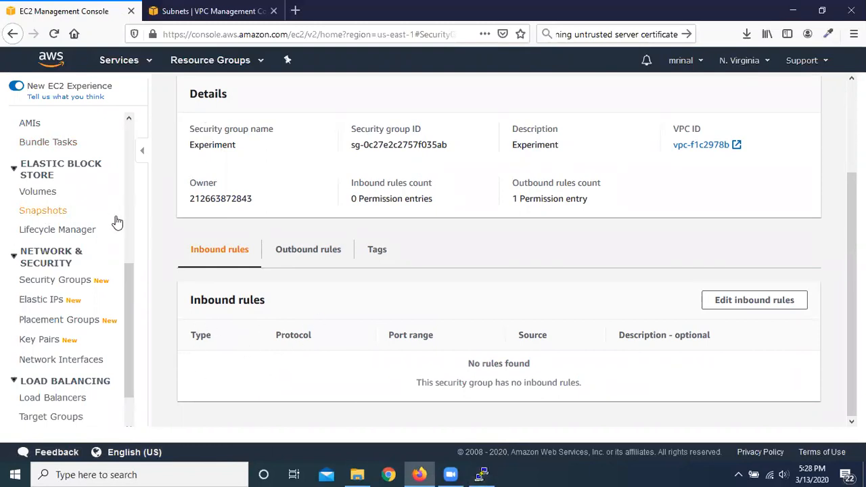
{"action": "scroll", "coordinate": [115, 221], "scroll_direction": "up", "scroll_amount": 5}
{"action": "left_click", "coordinate": [484, 474]}
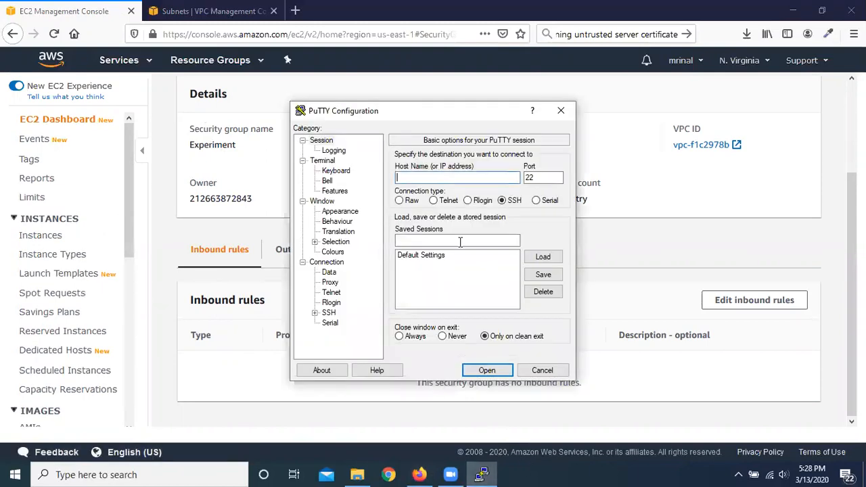
{"action": "left_click", "coordinate": [48, 235]}
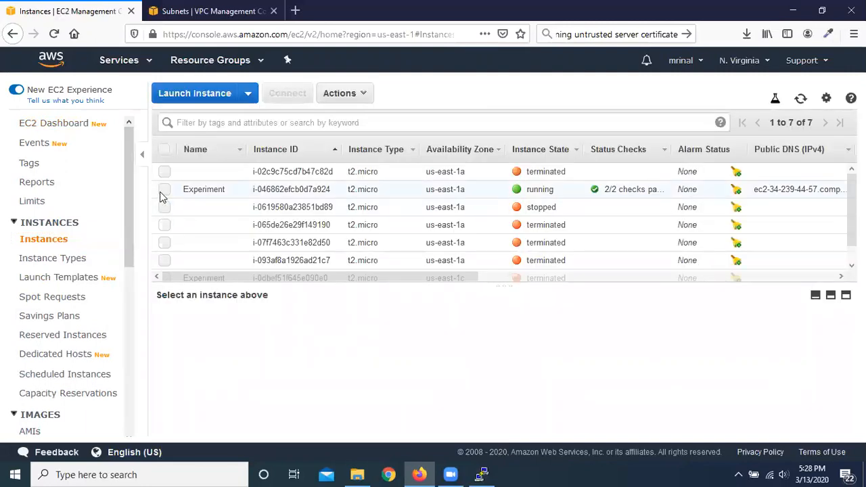
{"action": "left_click", "coordinate": [164, 191]}
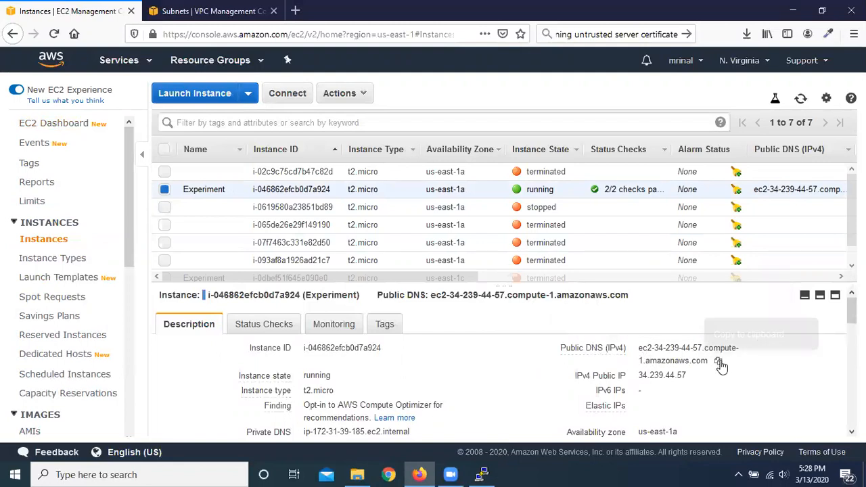
{"action": "left_click", "coordinate": [718, 362]}
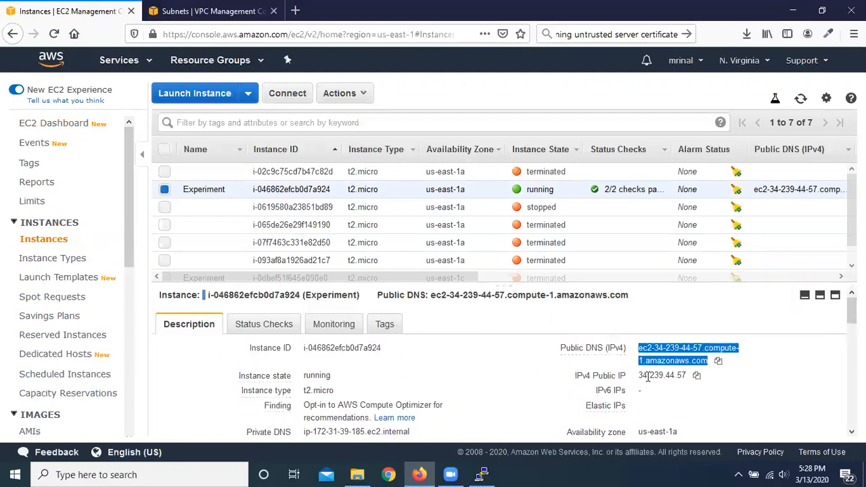
Step: Switch to PuTTY and paste the copied address ec2-34-239-44-57.compute-1.amazonaws.com as the host name
{"action": "left_click", "coordinate": [491, 474]}
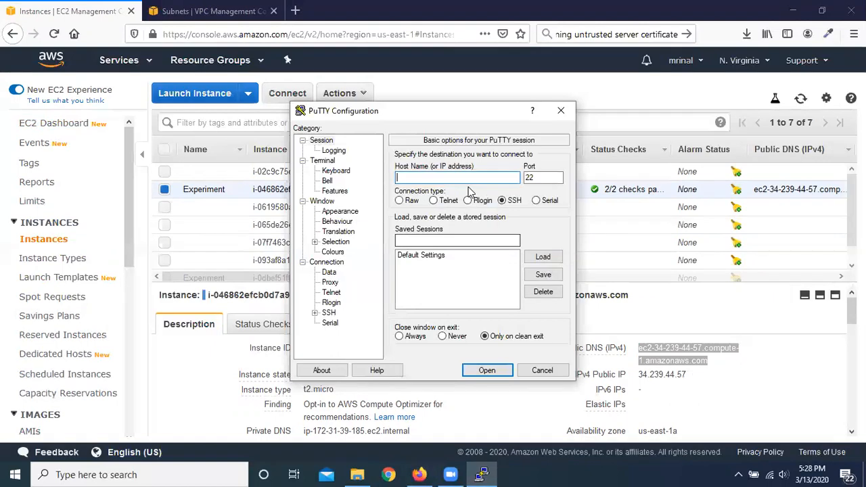
{"action": "right_click", "coordinate": [454, 177]}
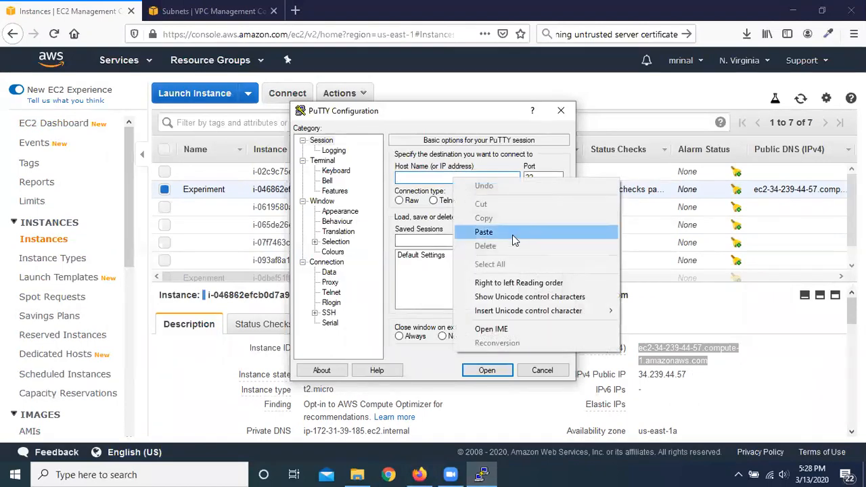
{"action": "left_click", "coordinate": [512, 235]}
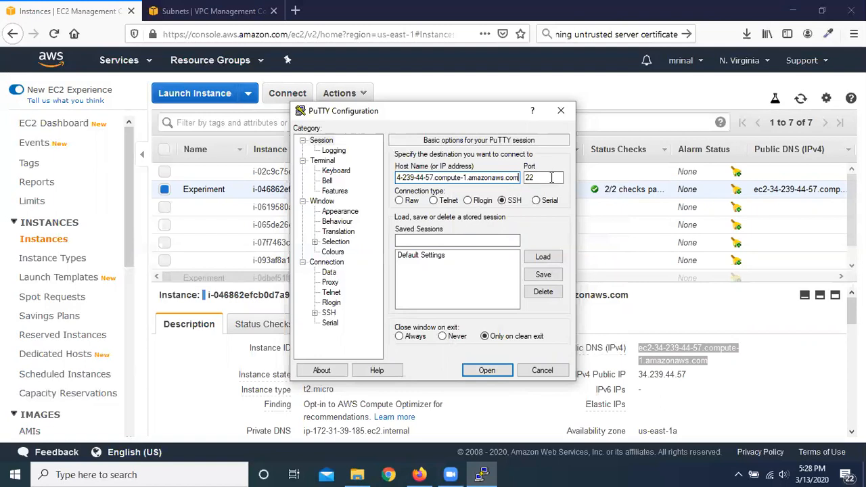
Step: Set experiment.ppk from the Downloads folder as the private key file for SSH authentication
{"action": "left_click", "coordinate": [322, 312]}
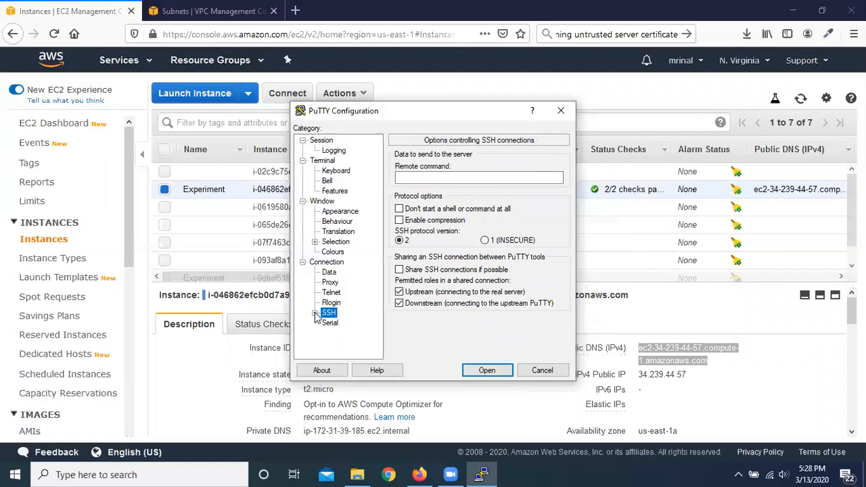
{"action": "left_click", "coordinate": [315, 313]}
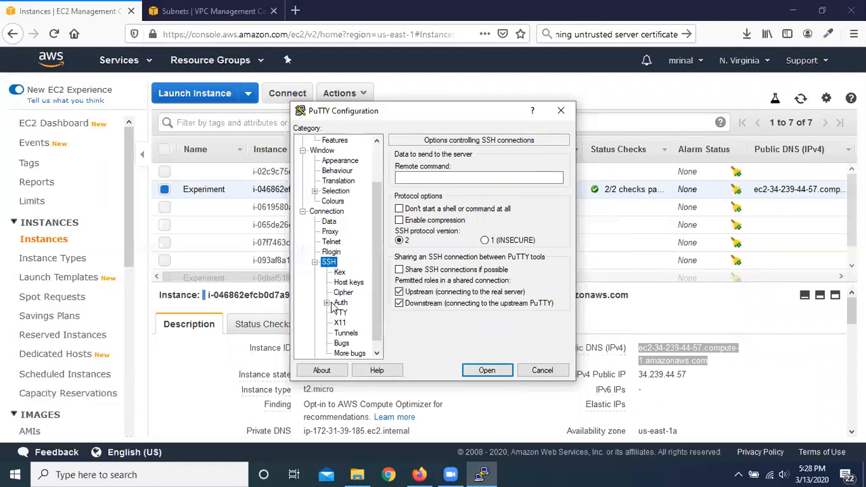
{"action": "left_click", "coordinate": [328, 303]}
{"action": "left_click", "coordinate": [328, 303]}
{"action": "left_click", "coordinate": [342, 304]}
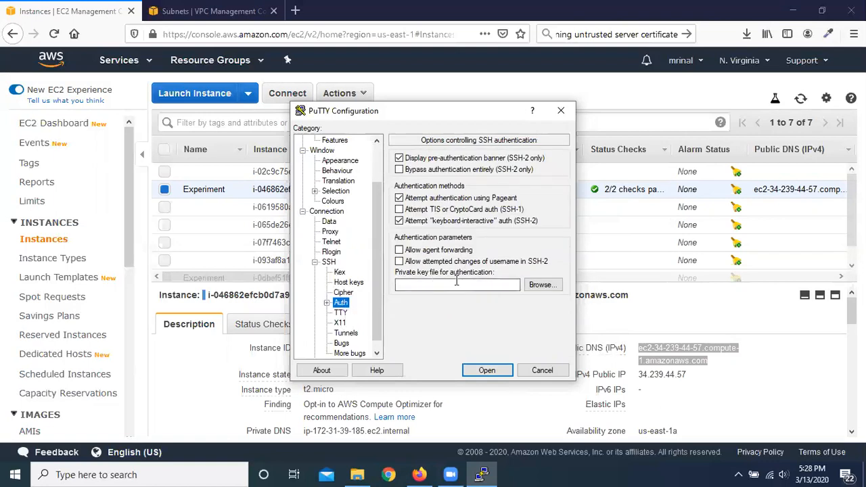
{"action": "left_click", "coordinate": [545, 285]}
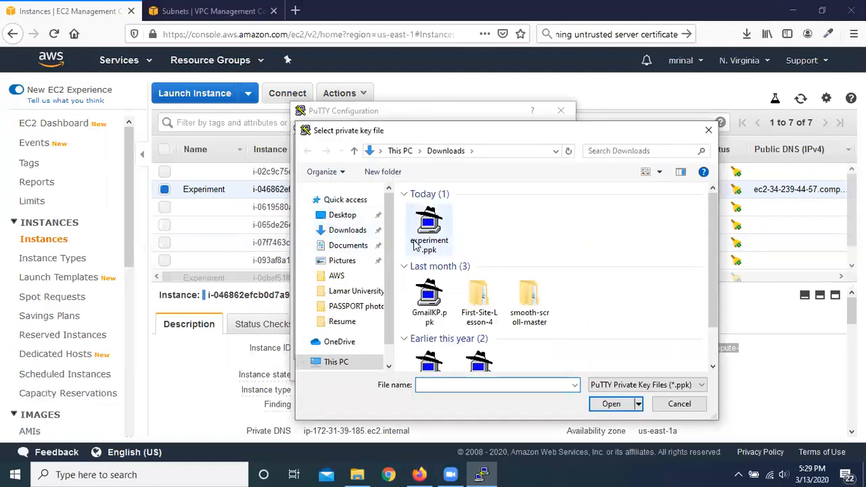
{"action": "left_click", "coordinate": [431, 230]}
{"action": "double_click", "coordinate": [430, 230]}
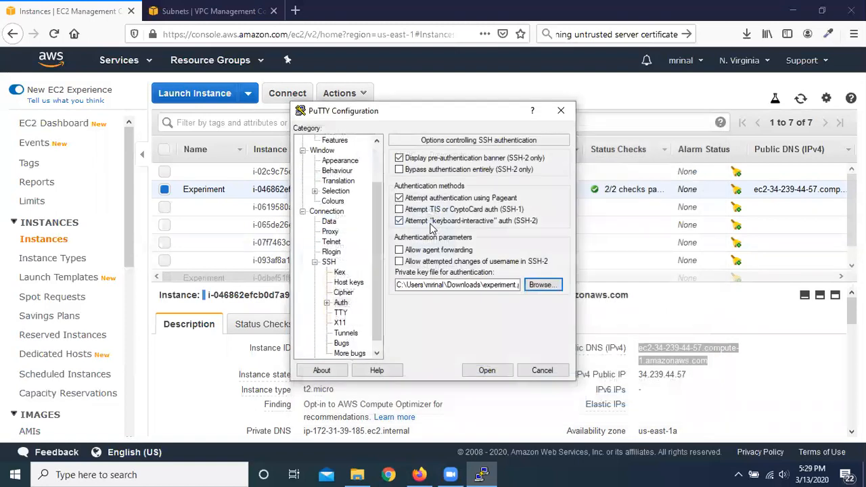
Step: Try to open the SSH session to the instance, minimise Firefox, and move the terminal window toward the middle of the desktop
{"action": "left_click", "coordinate": [486, 371]}
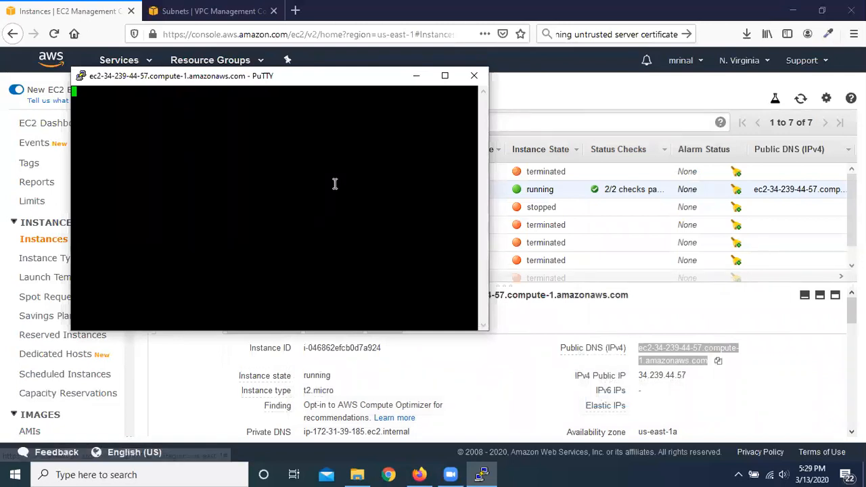
{"action": "left_click", "coordinate": [793, 10]}
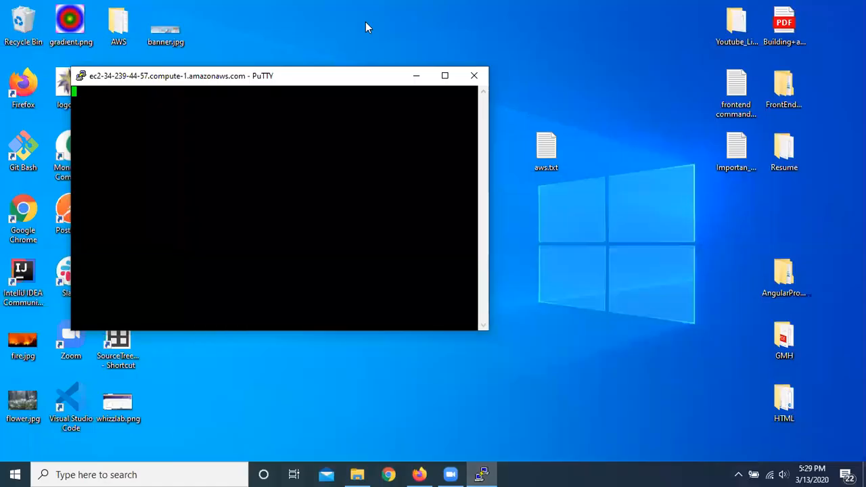
{"action": "left_click_drag", "start_coordinate": [289, 81], "coordinate": [464, 124]}
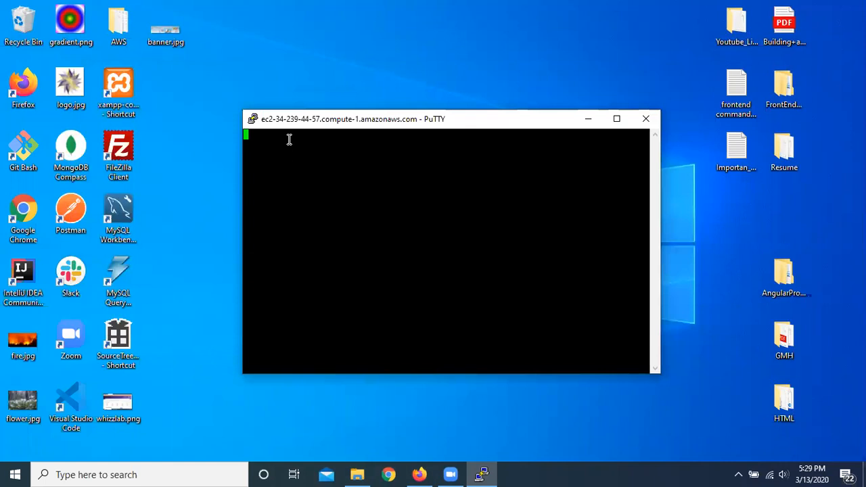
{"action": "right_click", "coordinate": [293, 59]}
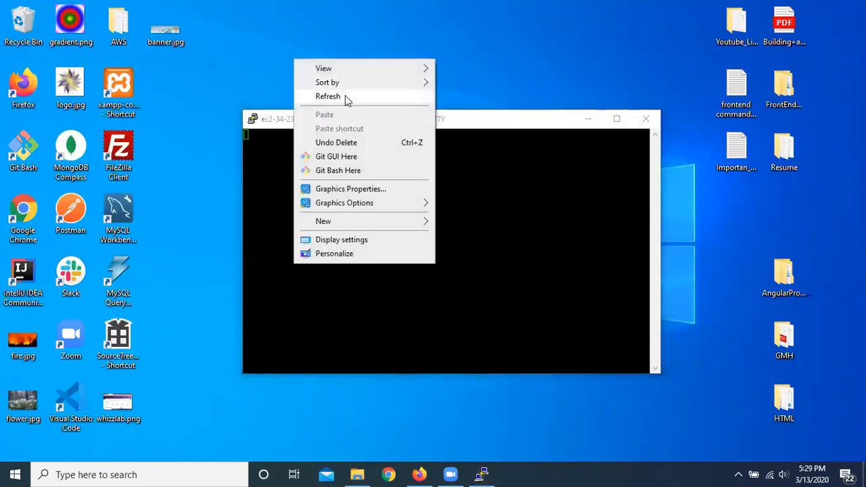
{"action": "left_click", "coordinate": [346, 97]}
{"action": "right_click", "coordinate": [311, 63]}
{"action": "left_click", "coordinate": [361, 99]}
{"action": "left_click", "coordinate": [293, 135]}
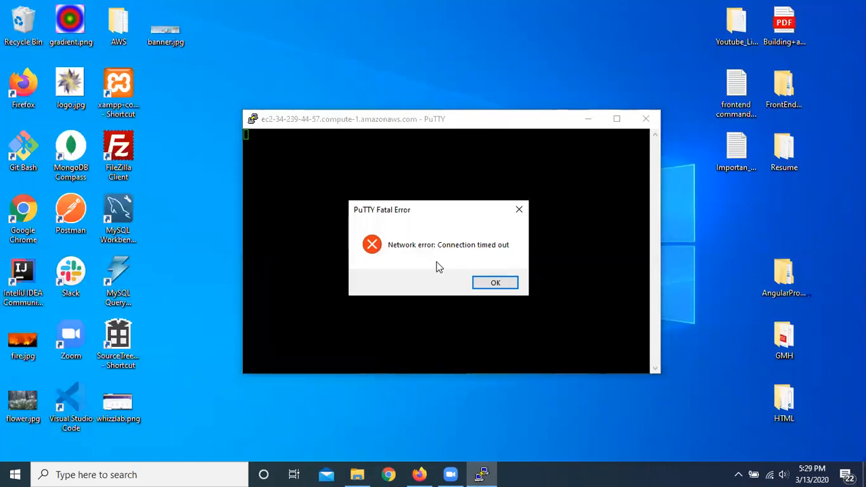
Step: Dismiss the PuTTY fatal error dialog and refresh the desktop
{"action": "left_click", "coordinate": [494, 282]}
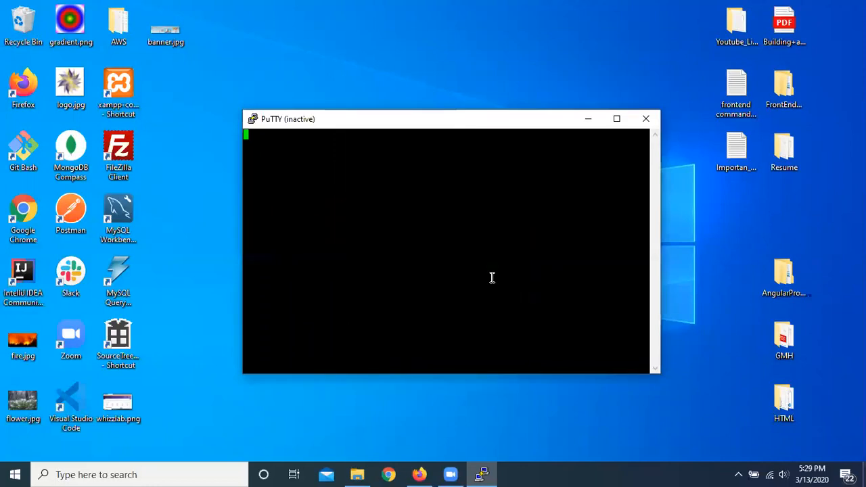
{"action": "right_click", "coordinate": [313, 65]}
{"action": "left_click", "coordinate": [381, 100]}
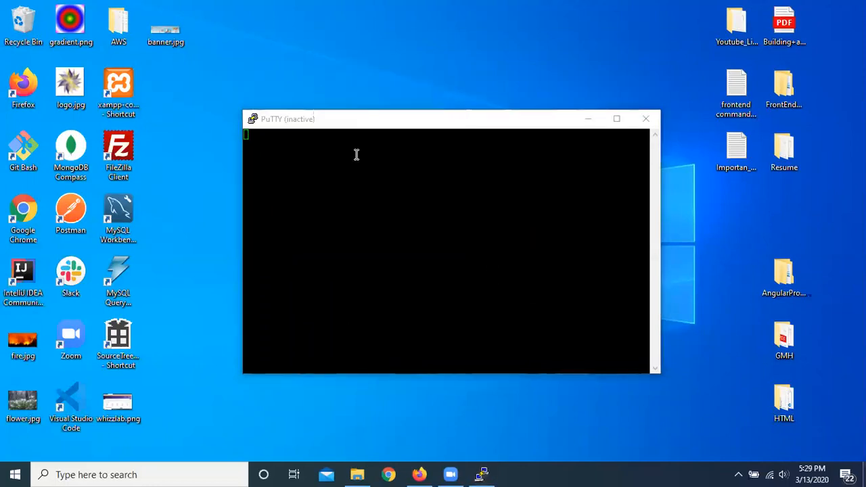
Step: Switch to Firefox and open the Experiment security group's details at its inbound rules
{"action": "left_click", "coordinate": [420, 472]}
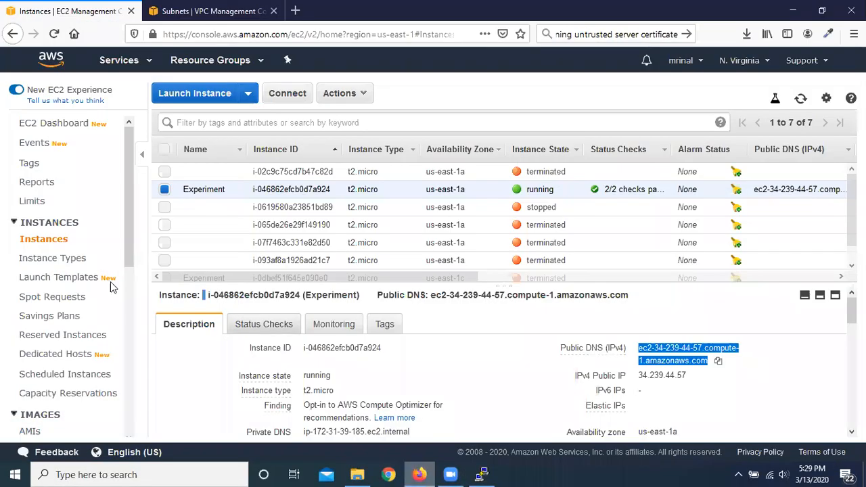
{"action": "scroll", "coordinate": [54, 247], "scroll_direction": "down", "scroll_amount": 5}
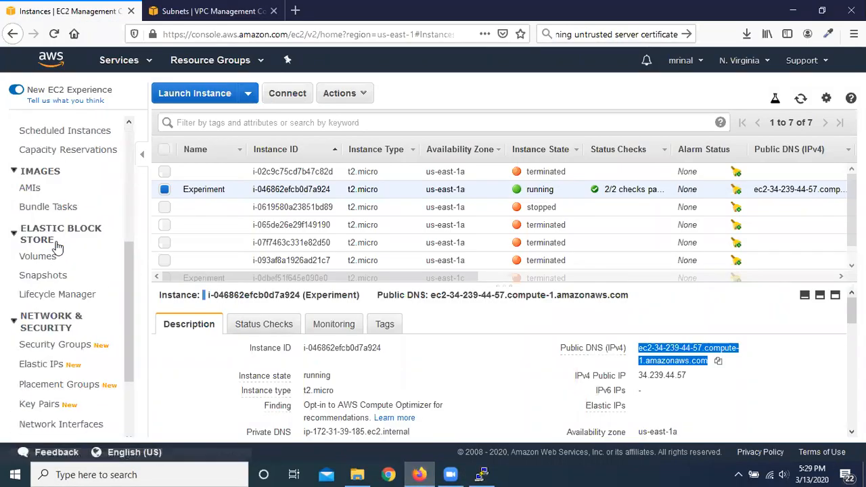
{"action": "left_click", "coordinate": [65, 345]}
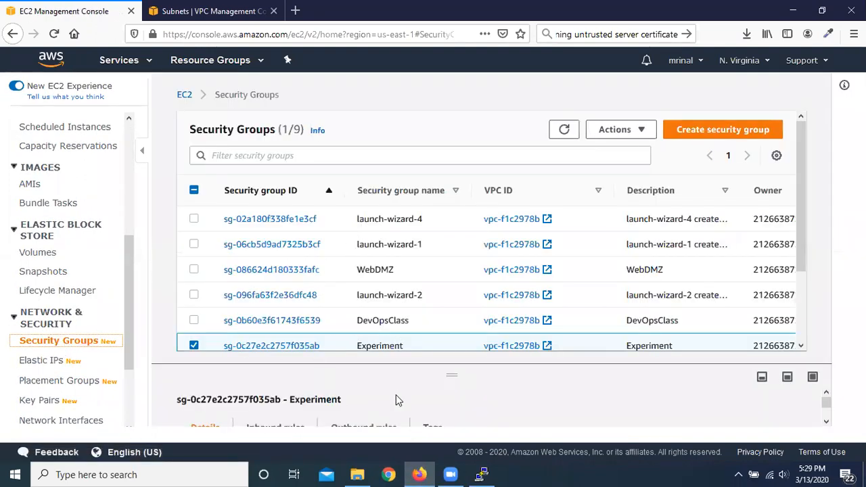
{"action": "left_click", "coordinate": [287, 347]}
{"action": "scroll", "coordinate": [376, 290], "scroll_direction": "down", "scroll_amount": 1}
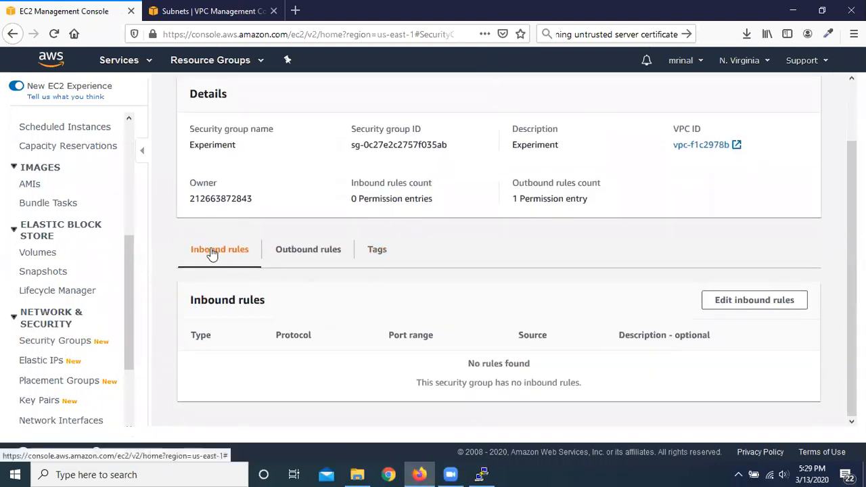
Step: Add an SSH inbound rule with source Anywhere to the Experiment security group and save the rules
{"action": "left_click", "coordinate": [765, 306]}
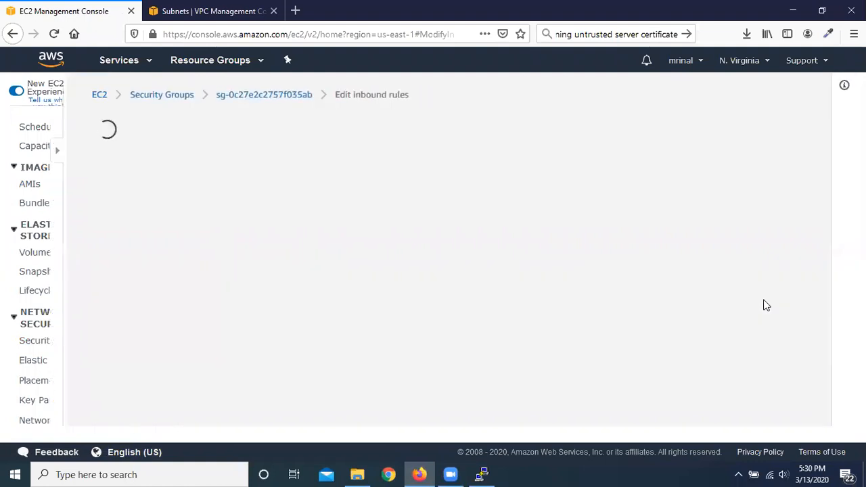
{"action": "left_click", "coordinate": [76, 281]}
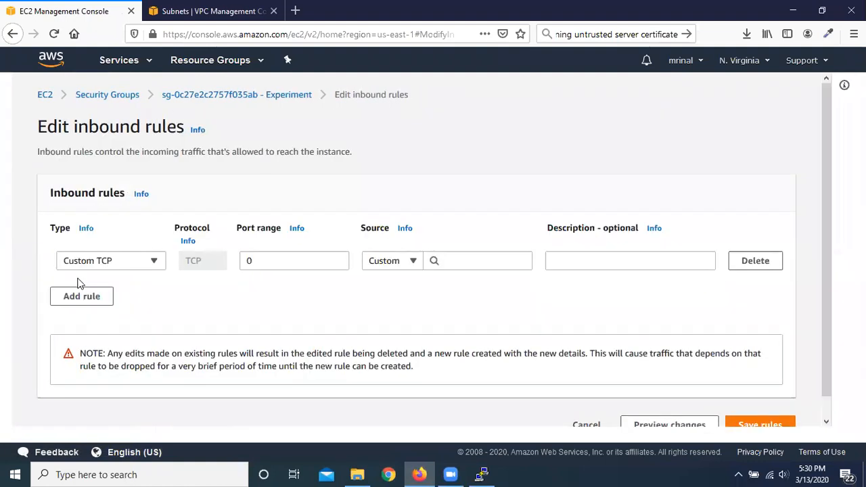
{"action": "left_click", "coordinate": [153, 264]}
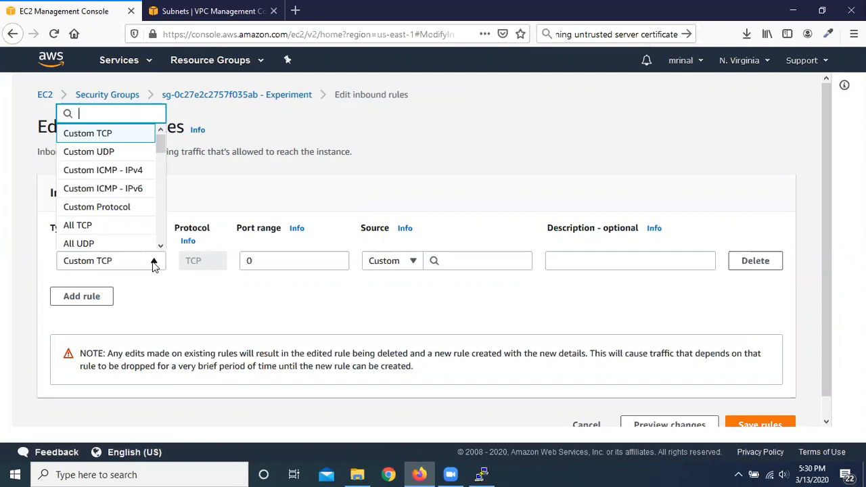
{"action": "type", "text": "ss"}
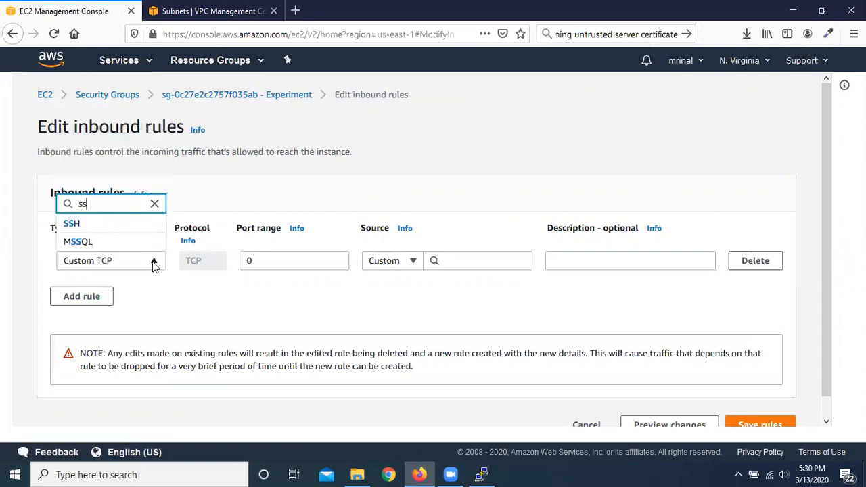
{"action": "left_click", "coordinate": [100, 223]}
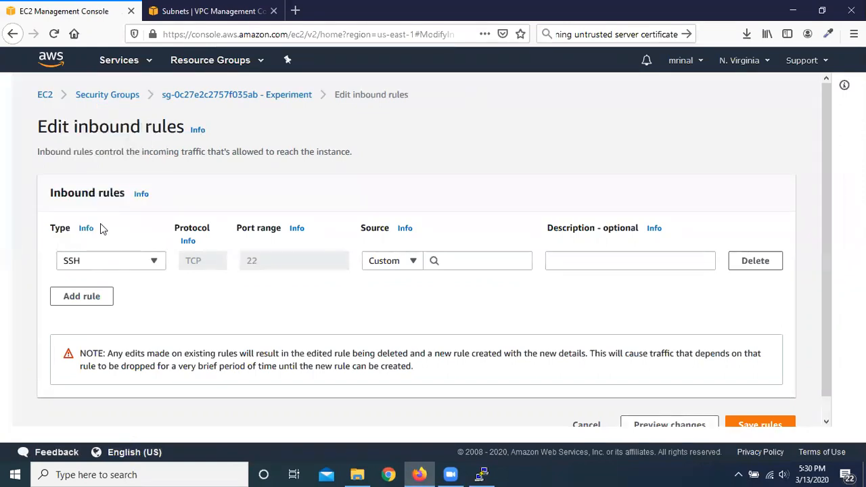
{"action": "left_click", "coordinate": [414, 261]}
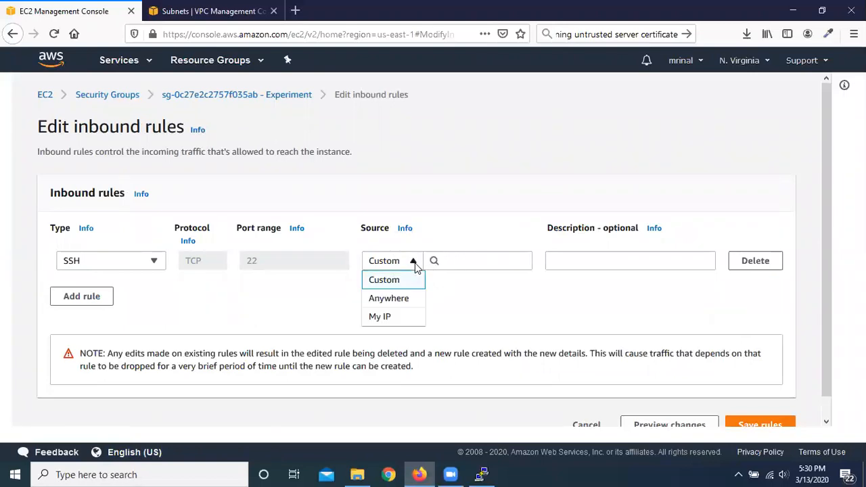
{"action": "left_click", "coordinate": [398, 298]}
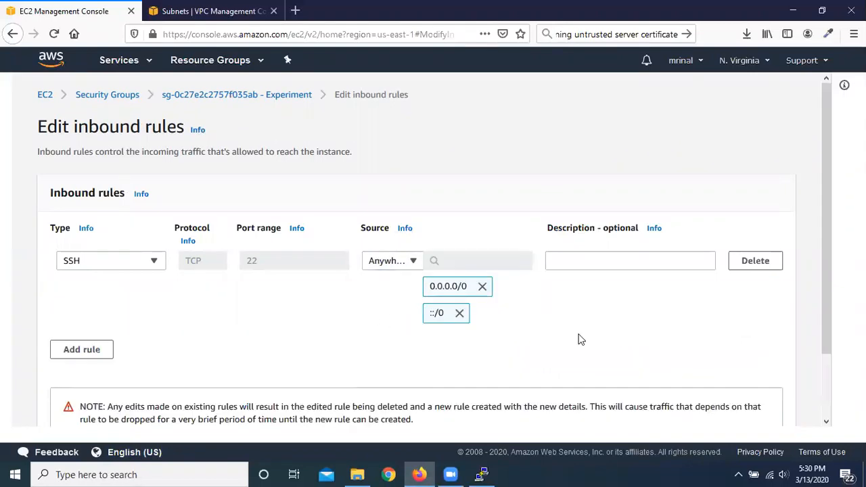
{"action": "scroll", "coordinate": [699, 316], "scroll_direction": "down", "scroll_amount": 2}
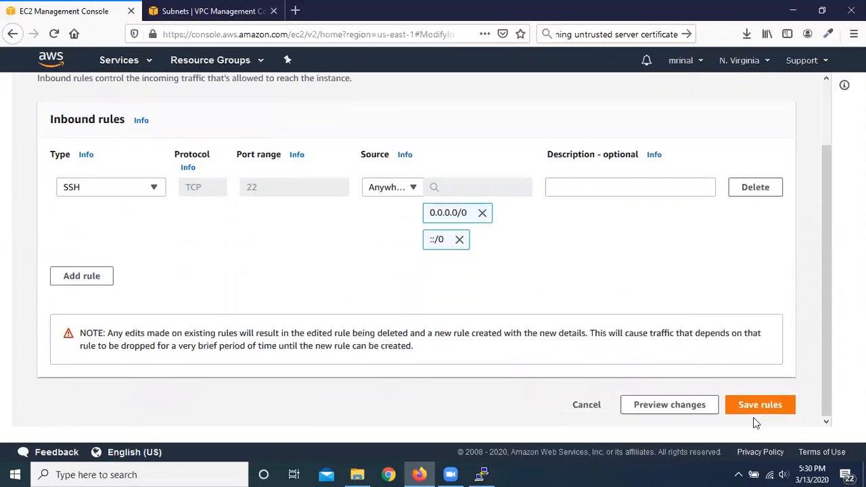
{"action": "left_click", "coordinate": [765, 406]}
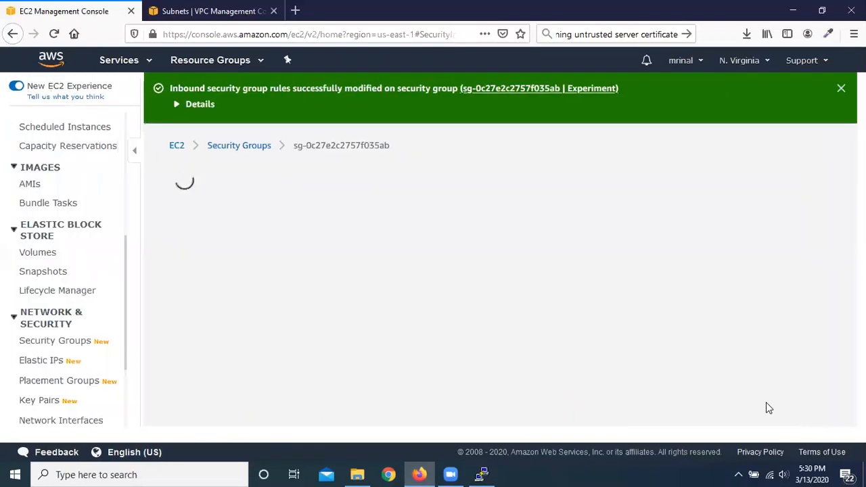
{"action": "scroll", "coordinate": [329, 373], "scroll_direction": "down", "scroll_amount": 3}
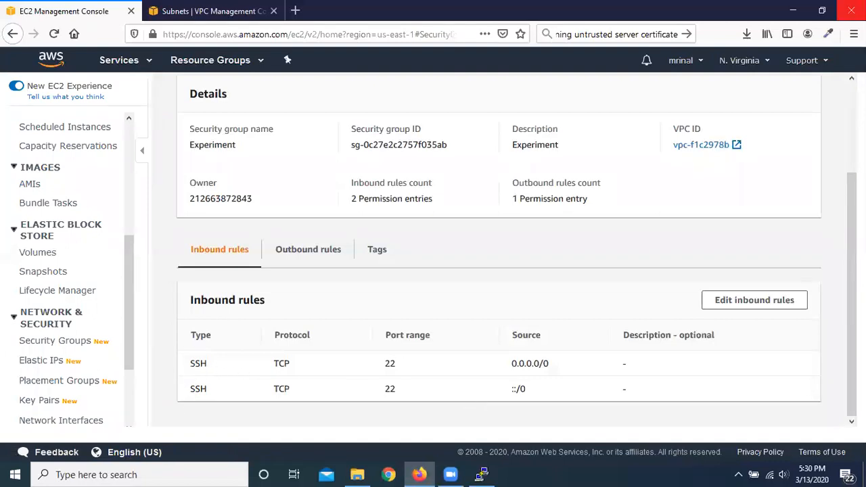
{"action": "left_click", "coordinate": [804, 8]}
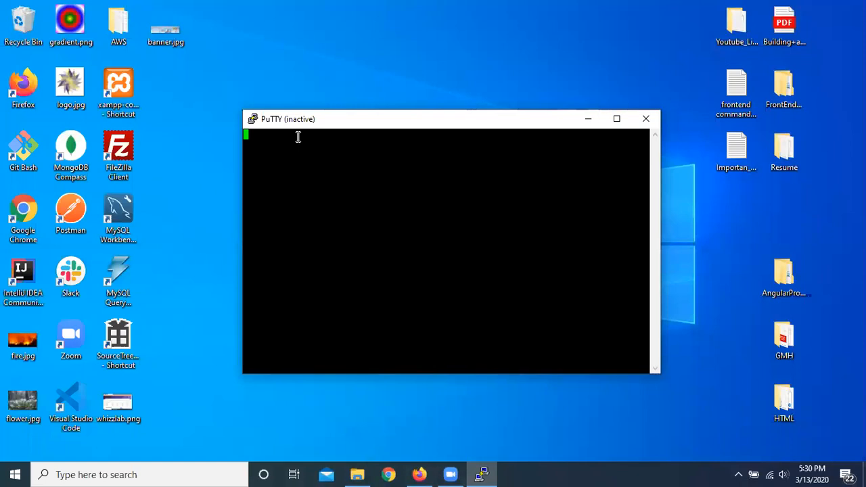
{"action": "right_click", "coordinate": [342, 53]}
{"action": "left_click", "coordinate": [376, 90]}
{"action": "right_click", "coordinate": [330, 35]}
{"action": "left_click", "coordinate": [374, 73]}
{"action": "right_click", "coordinate": [329, 44]}
{"action": "left_click", "coordinate": [379, 84]}
Step: Switch to Firefox, check the saved inbound rules of the Experiment security group, and minimise the browser
{"action": "left_click", "coordinate": [419, 475]}
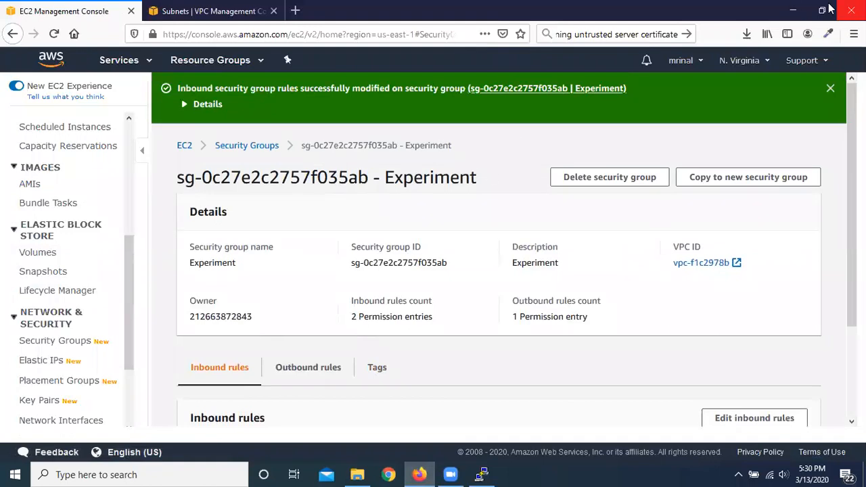
{"action": "scroll", "coordinate": [467, 368], "scroll_direction": "down", "scroll_amount": 3}
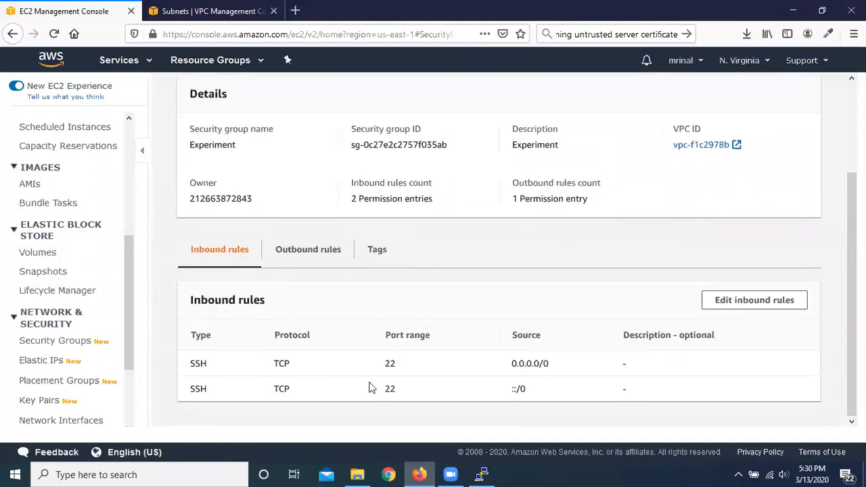
{"action": "left_click", "coordinate": [785, 6]}
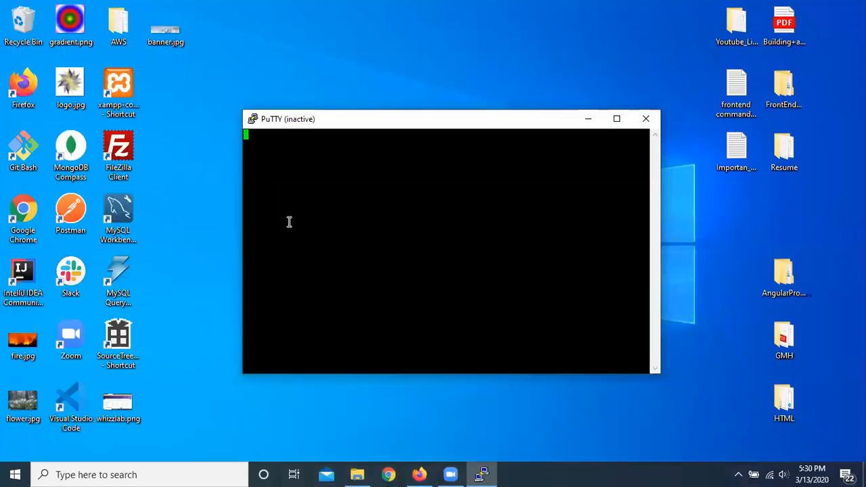
Step: Close the inactive PuTTY terminal window and launch PuTTY again
{"action": "left_click_drag", "start_coordinate": [469, 122], "coordinate": [444, 89]}
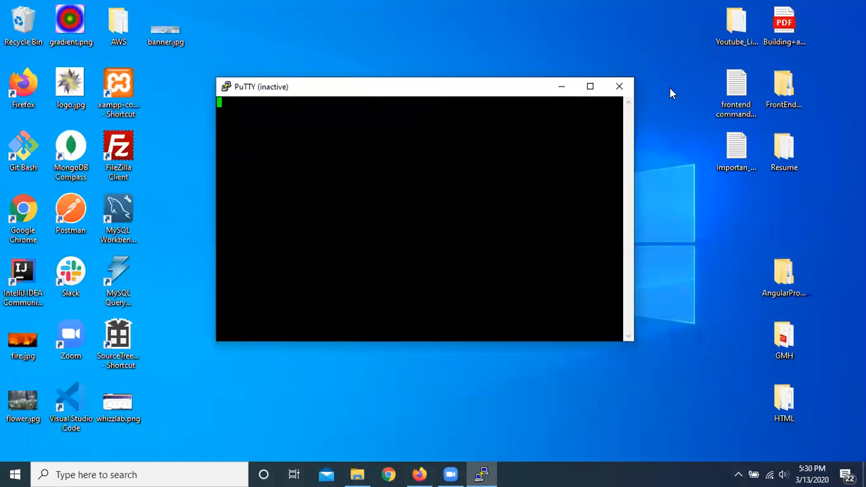
{"action": "left_click", "coordinate": [619, 86]}
{"action": "left_click", "coordinate": [128, 474]}
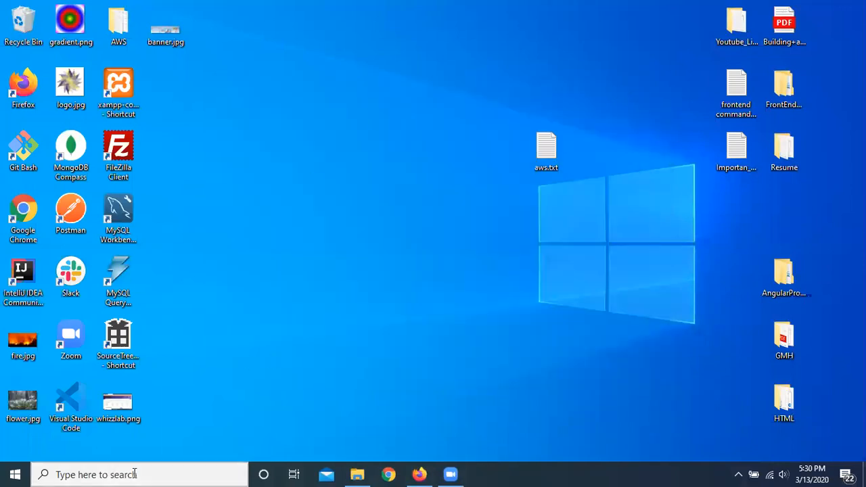
{"action": "type", "text": "putt"}
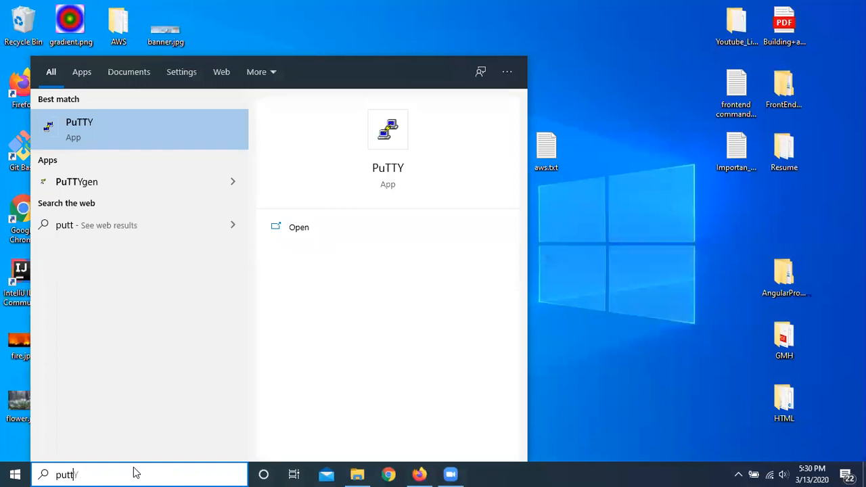
{"action": "left_click", "coordinate": [86, 126]}
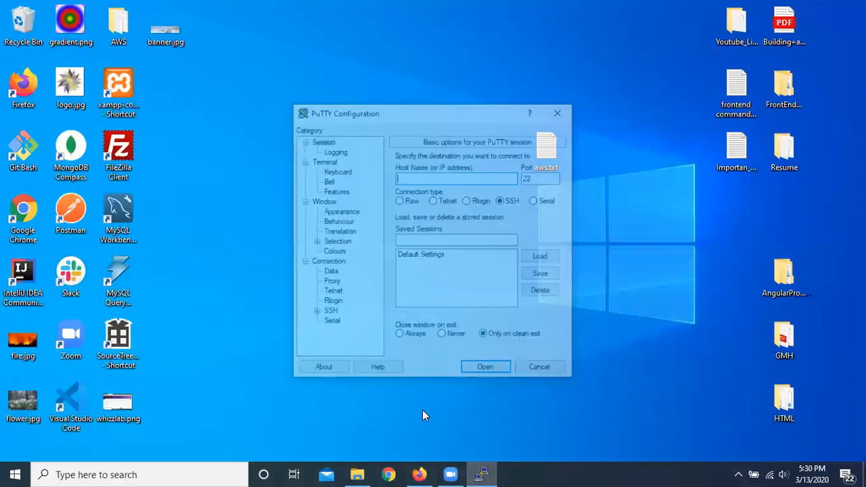
Step: Open an SSH session to the copied instance host name using the experiment.ppk key from Downloads, trusting the server's host key
{"action": "right_click", "coordinate": [427, 180]}
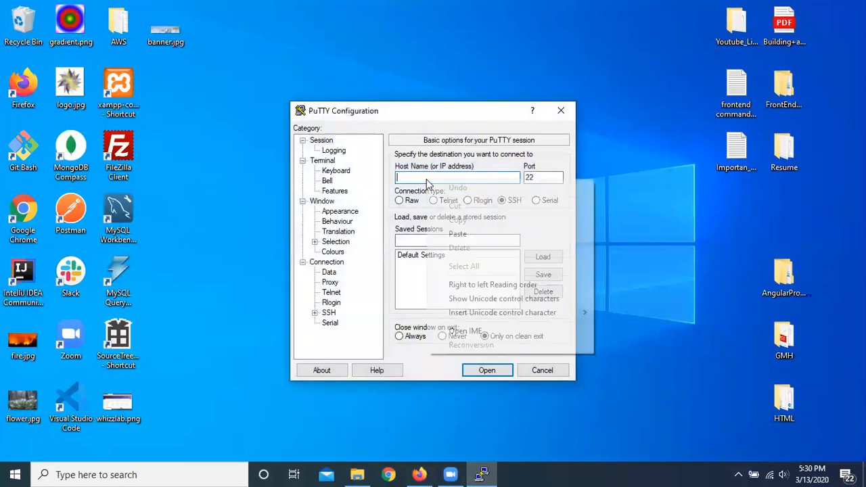
{"action": "left_click", "coordinate": [479, 234]}
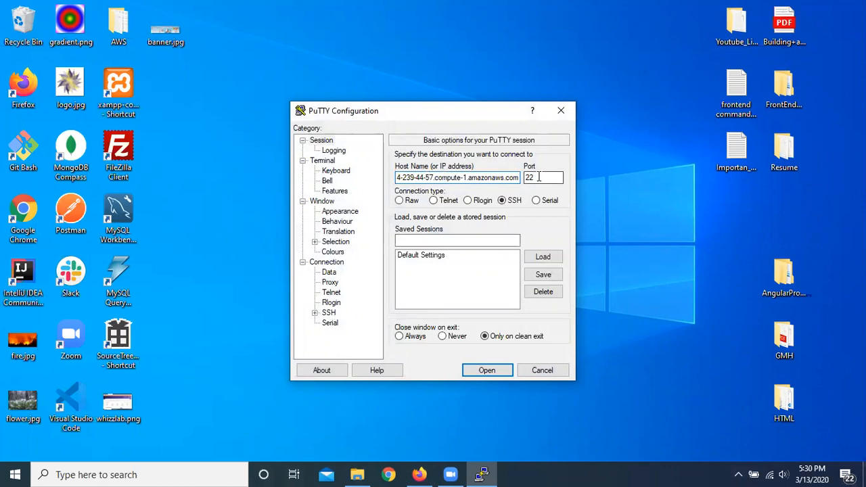
{"action": "left_click", "coordinate": [314, 313]}
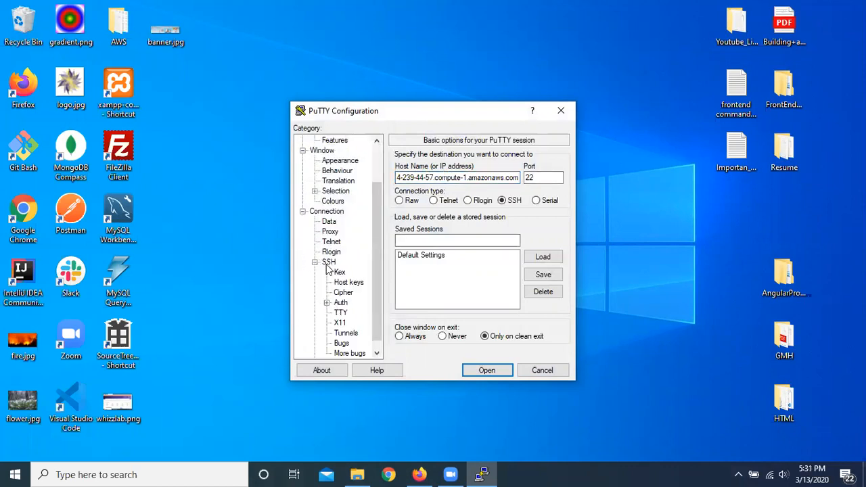
{"action": "left_click", "coordinate": [329, 303]}
{"action": "left_click", "coordinate": [339, 303]}
{"action": "left_click", "coordinate": [540, 284]}
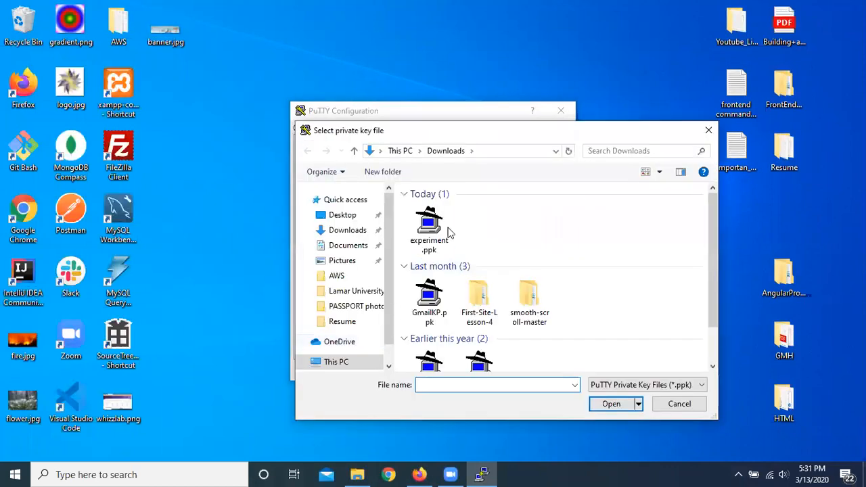
{"action": "double_click", "coordinate": [430, 225]}
{"action": "left_click", "coordinate": [487, 370]}
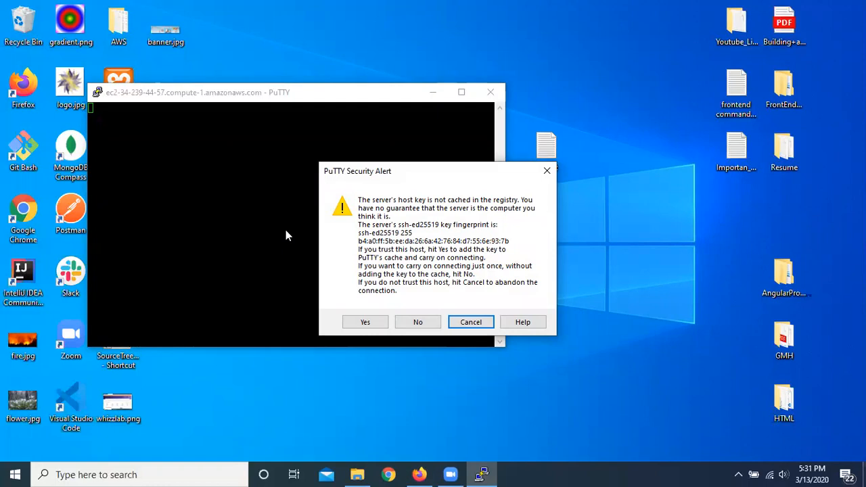
{"action": "left_click", "coordinate": [366, 324]}
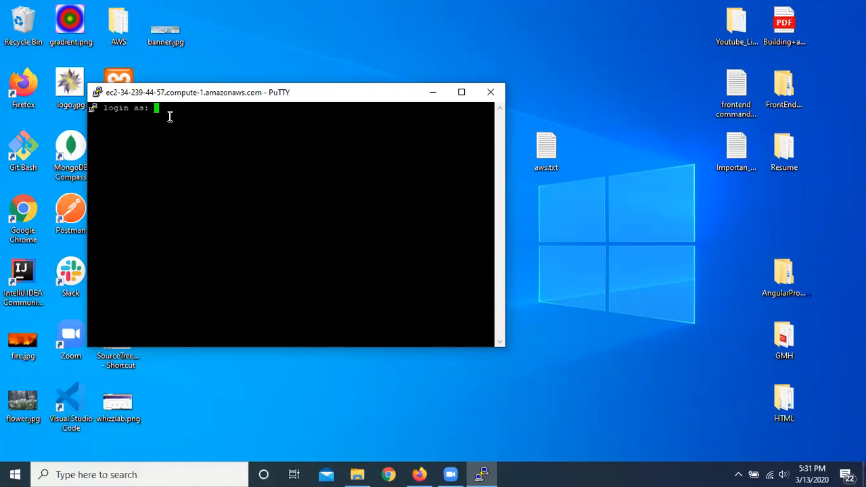
Step: Switch to Firefox and search the web in a new tab for "username for linux instances in aws"
{"action": "left_click", "coordinate": [419, 474]}
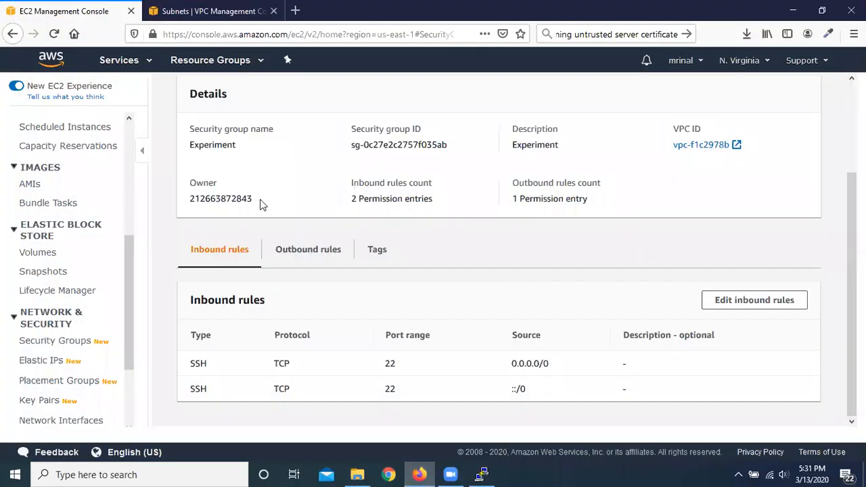
{"action": "scroll", "coordinate": [215, 241], "scroll_direction": "up", "scroll_amount": 3}
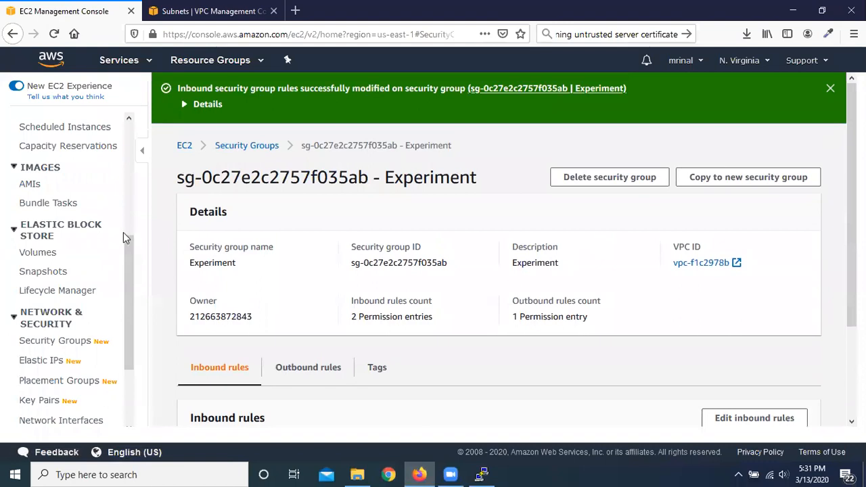
{"action": "scroll", "coordinate": [123, 234], "scroll_direction": "up", "scroll_amount": 6}
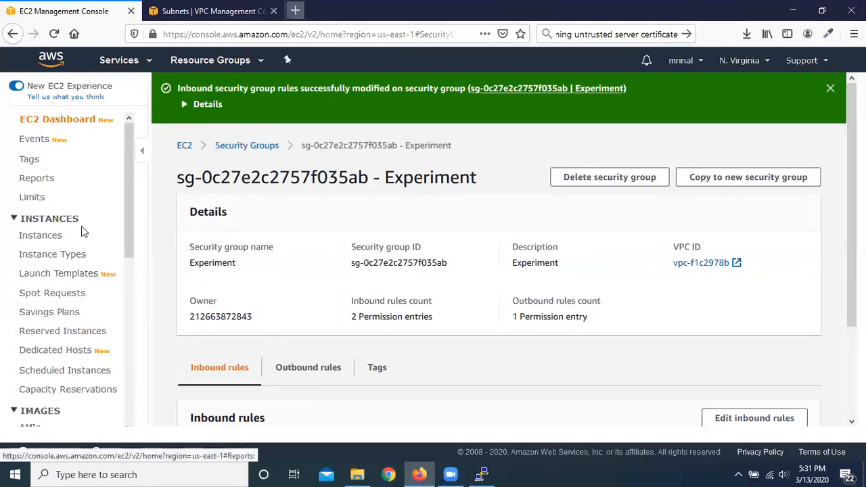
{"action": "key", "text": "ctrl+t"}
{"action": "left_click", "coordinate": [641, 32]}
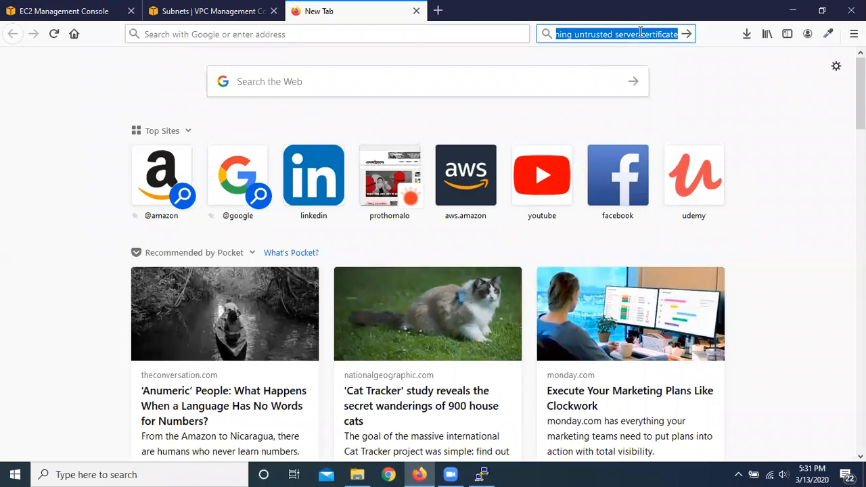
{"action": "type", "text": "usernam"}
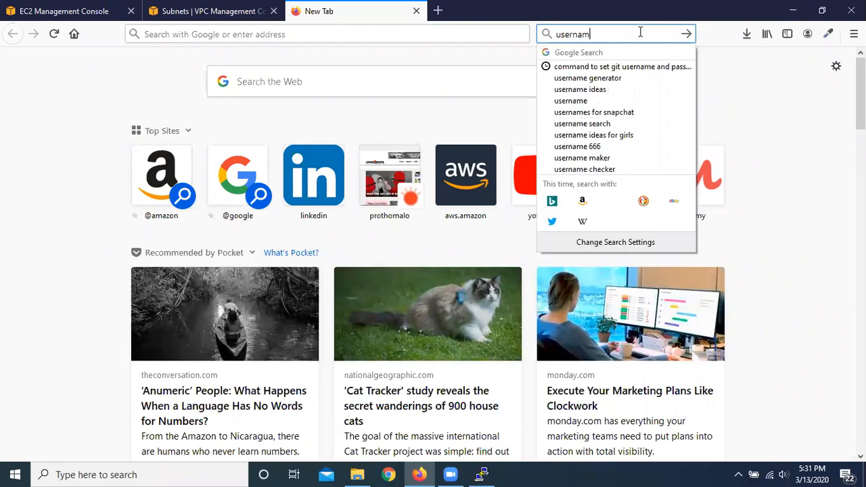
{"action": "type", "text": "e or l"}
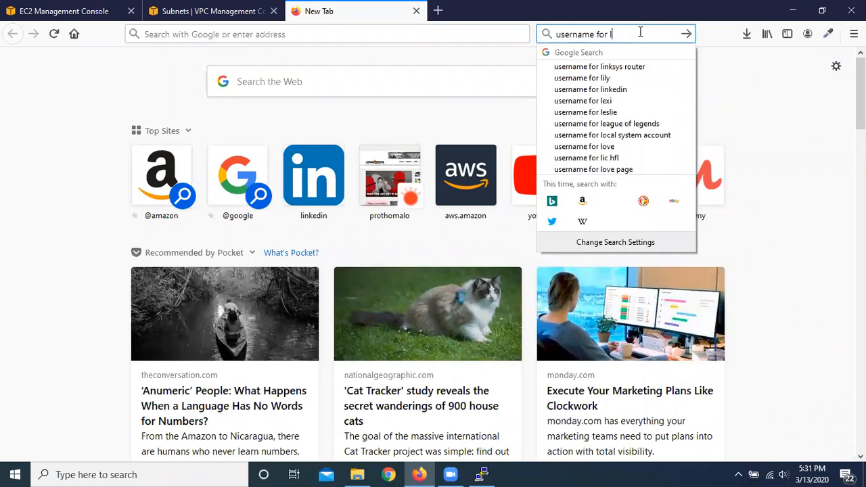
{"action": "type", "text": "inux ins"}
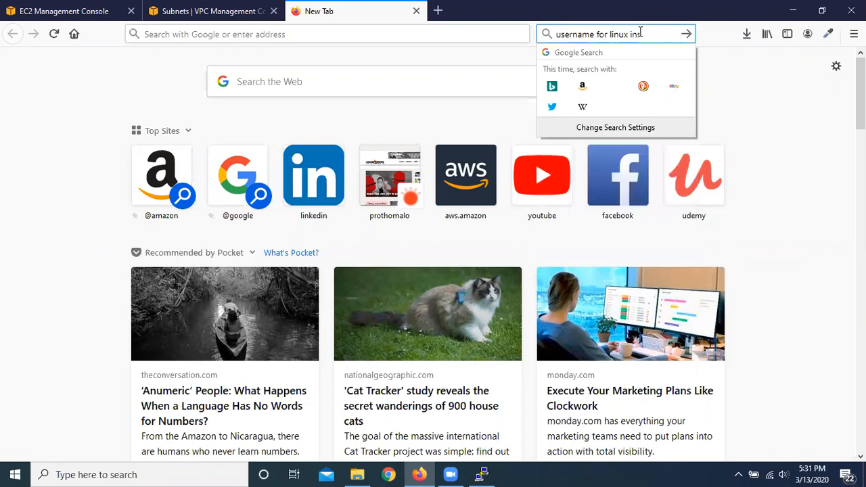
{"action": "type", "text": "tances in aws"}
{"action": "key", "text": "Return"}
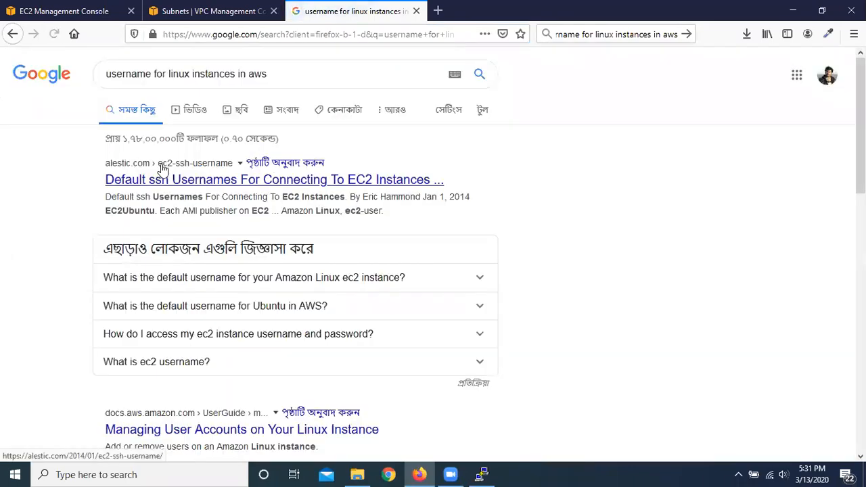
Step: Open the alestic.com article on default EC2 SSH usernames and copy ec2-user from the Amazon Linux row
{"action": "left_click", "coordinate": [311, 183]}
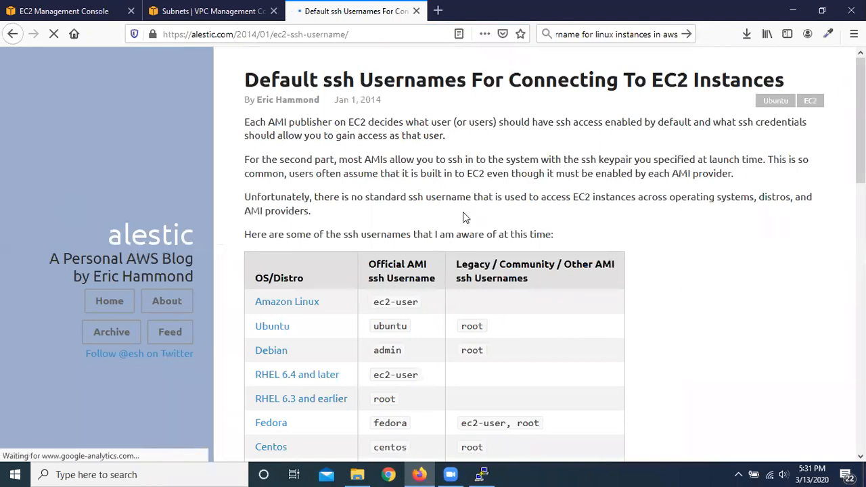
{"action": "scroll", "coordinate": [474, 200], "scroll_direction": "down", "scroll_amount": 3}
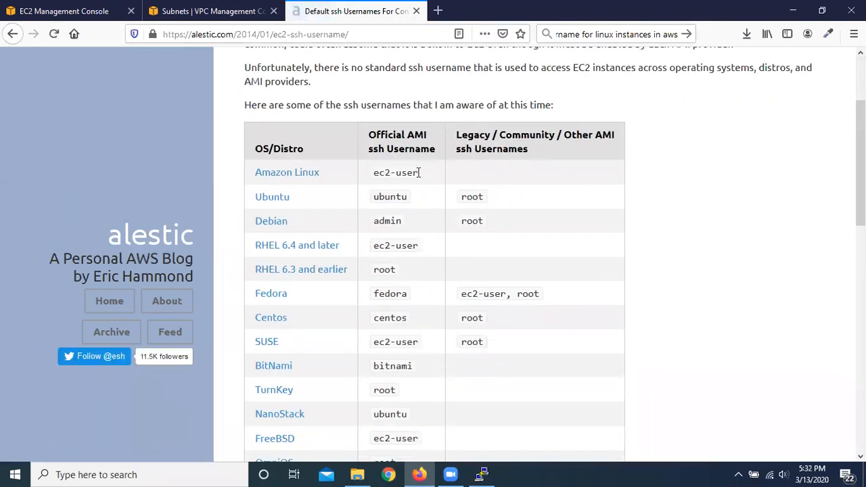
{"action": "left_click_drag", "start_coordinate": [420, 172], "coordinate": [373, 174]}
{"action": "right_click", "coordinate": [397, 175]}
{"action": "left_click", "coordinate": [426, 190]}
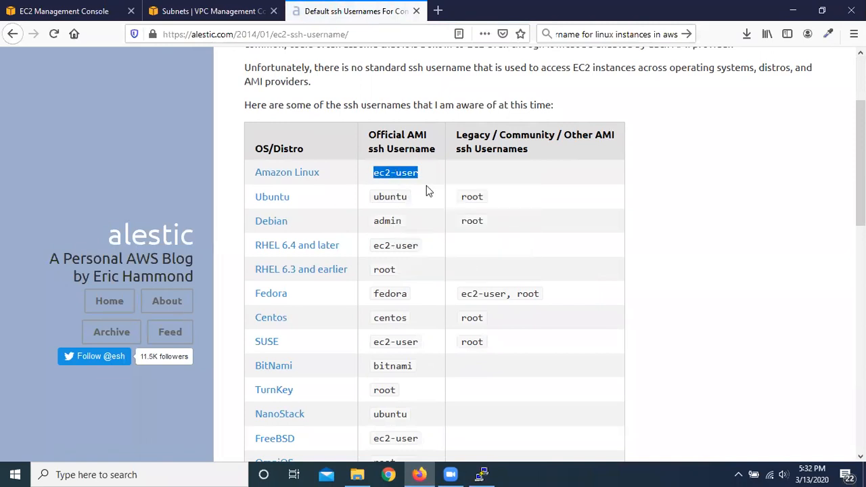
Step: Minimise the browser and log in as ec2-user in the PuTTY terminal
{"action": "left_click", "coordinate": [797, 8]}
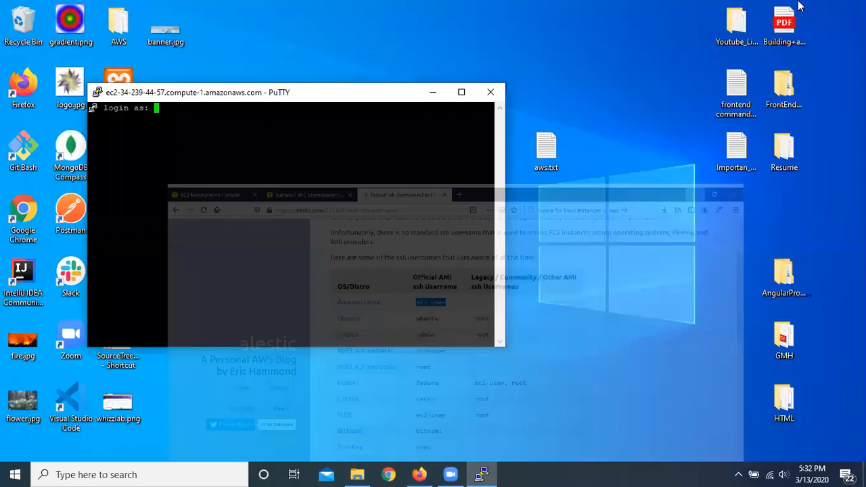
{"action": "right_click", "coordinate": [172, 107]}
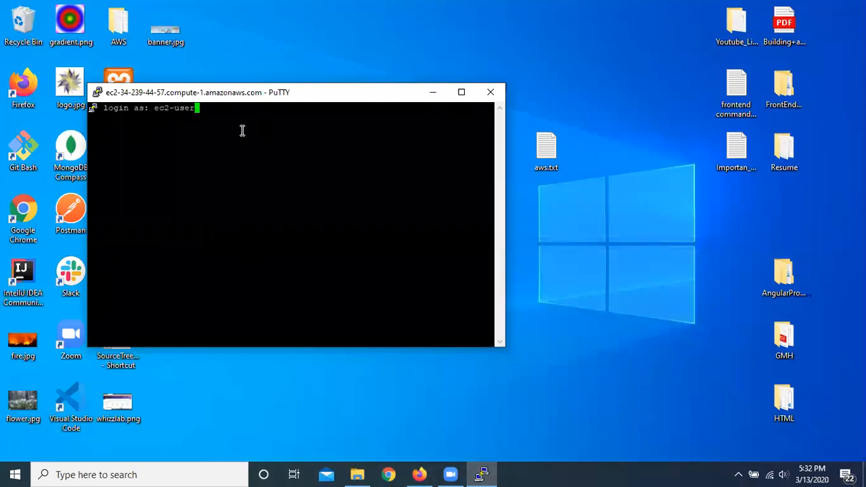
{"action": "key", "text": "Return"}
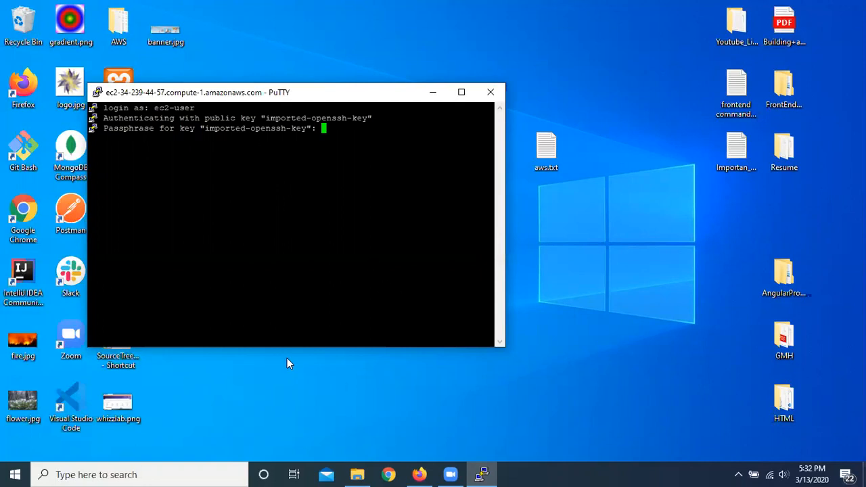
{"action": "left_click", "coordinate": [139, 472]}
{"action": "type", "text": "putt"}
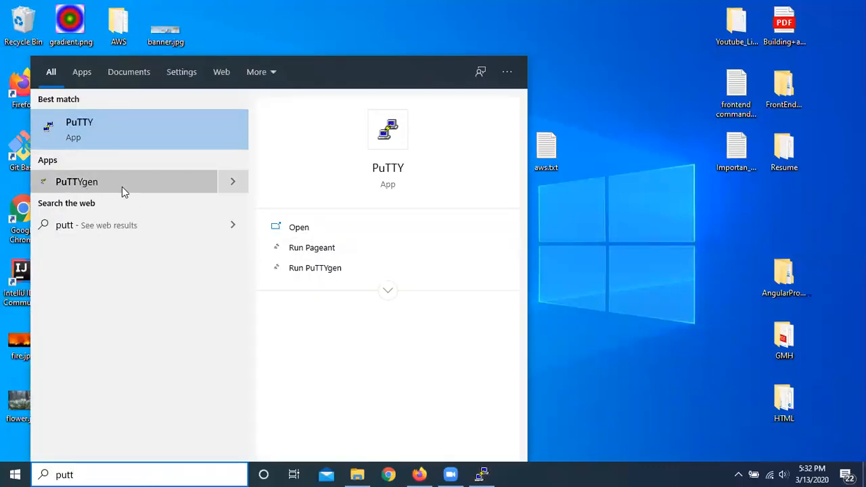
{"action": "left_click", "coordinate": [615, 243]}
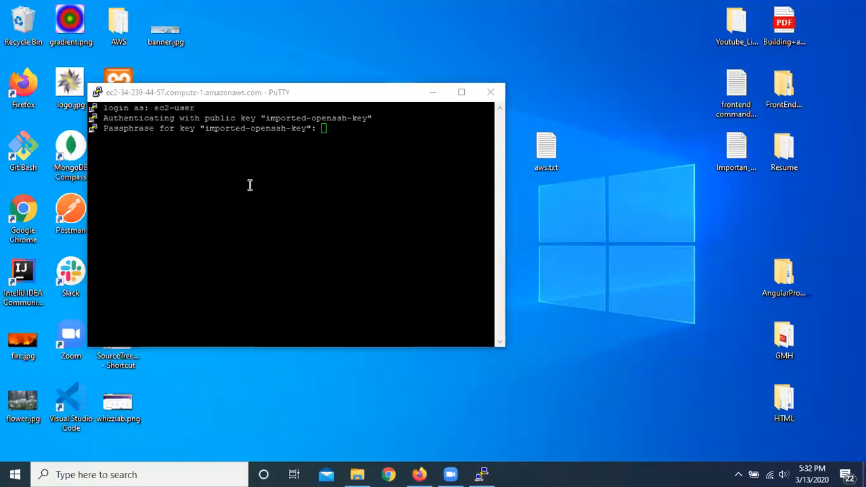
Step: Submit the passphrase for the imported OpenSSH key in the PuTTY terminal
{"action": "left_click", "coordinate": [332, 129]}
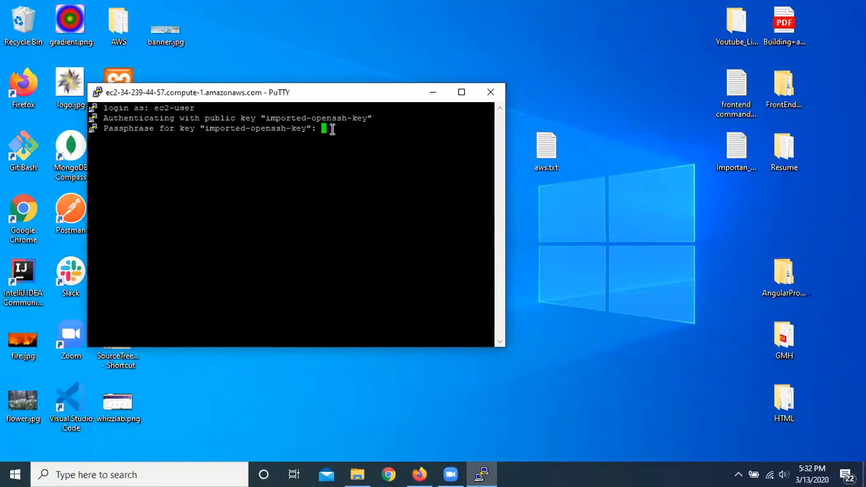
{"action": "key", "text": "Return"}
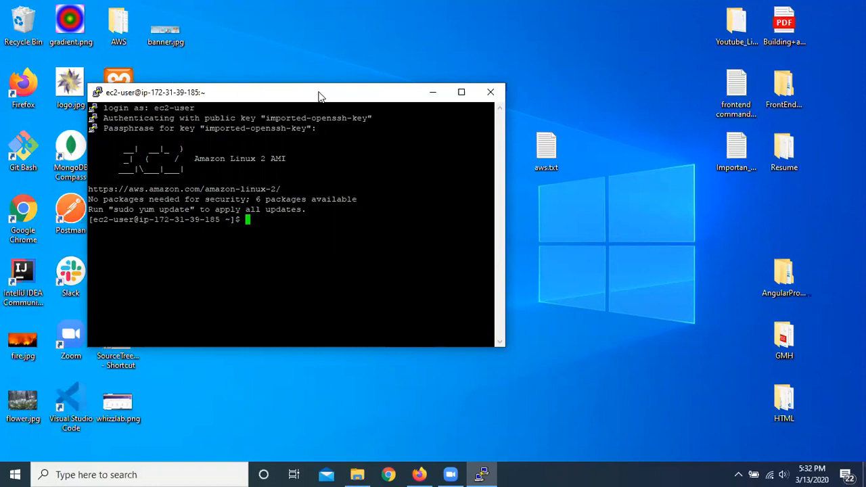
Step: Move the terminal window to the middle of the desktop and clear its output
{"action": "left_click_drag", "start_coordinate": [429, 94], "coordinate": [574, 108]}
{"action": "right_click", "coordinate": [356, 54]}
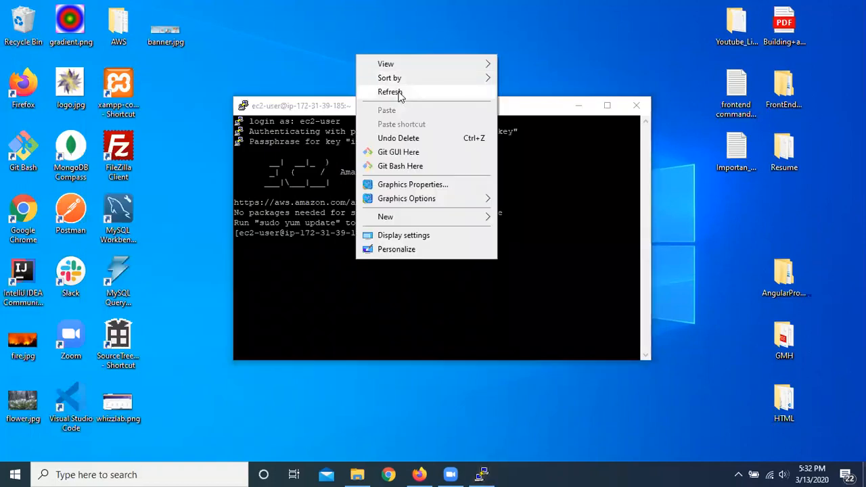
{"action": "left_click", "coordinate": [399, 92]}
{"action": "left_click", "coordinate": [420, 240]}
{"action": "type", "text": "clear"}
{"action": "key", "text": "Return"}
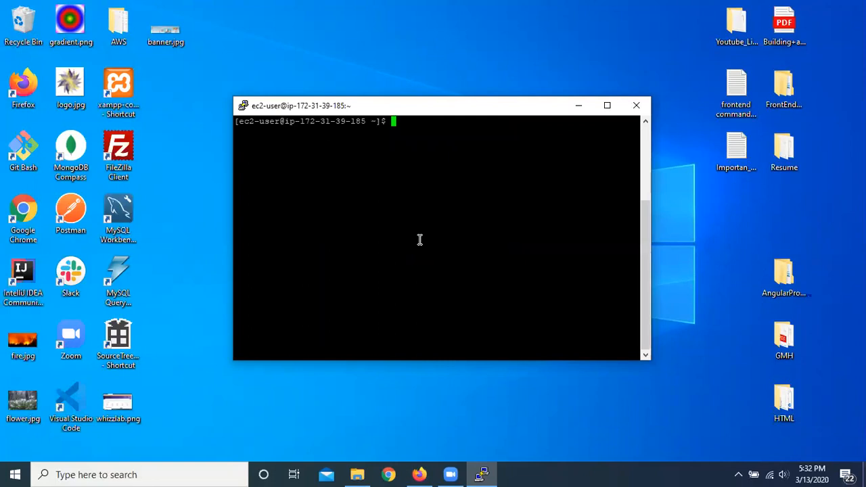
Step: List the home directory with ls and including hidden files with ls -a, and clear the terminal
{"action": "type", "text": "ls"}
{"action": "key", "text": "Return"}
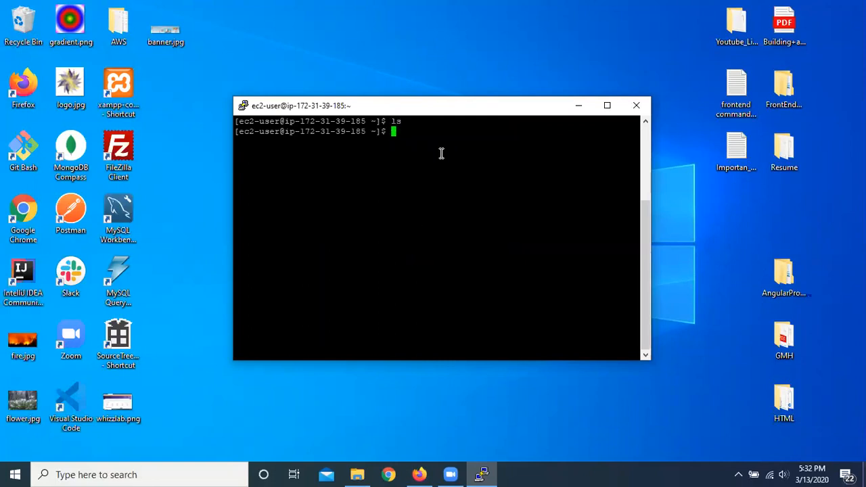
{"action": "type", "text": "ls -a"}
{"action": "key", "text": "Return"}
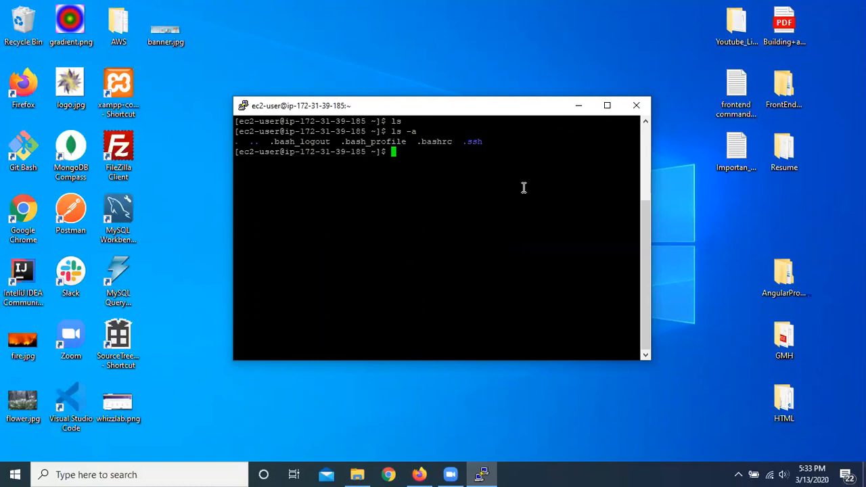
{"action": "type", "text": "clear"}
{"action": "key", "text": "Return"}
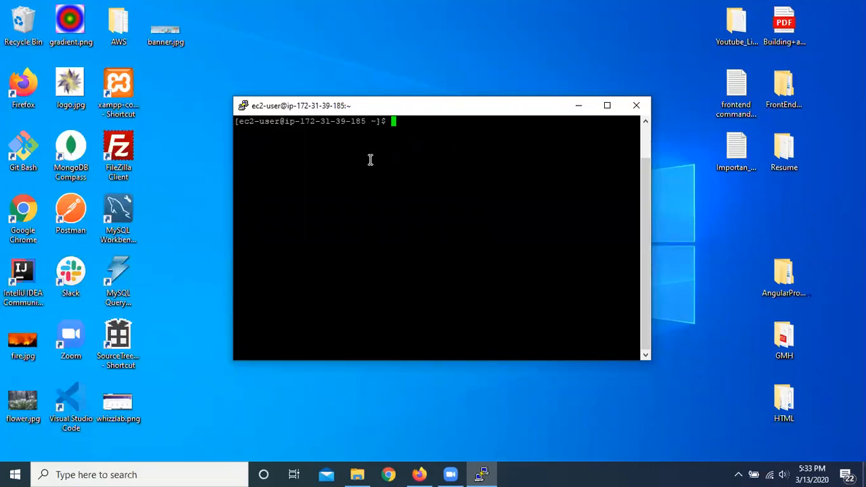
{"action": "type", "text": "ping wwww"}
{"action": "key", "text": "BackSpace"}
{"action": "type", "text": ".google.com"}
{"action": "key", "text": "Return"}
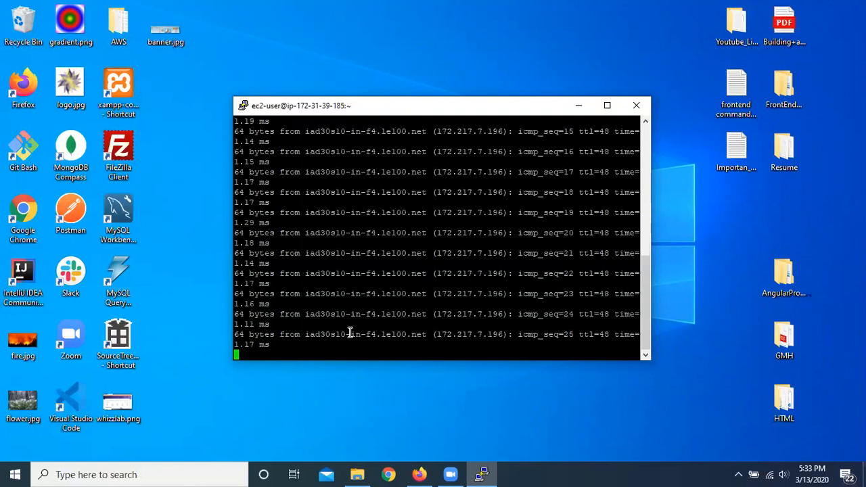
{"action": "key", "text": "ctrl+c"}
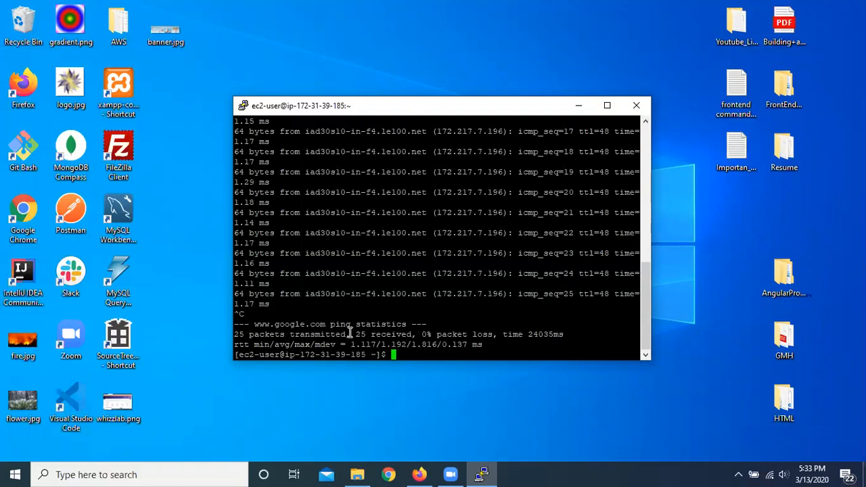
{"action": "type", "text": "clear"}
{"action": "key", "text": "Return"}
Step: Ping the personal website's .us domain from the instance, stop after several replies, and clear the terminal
{"action": "type", "text": "ping "}
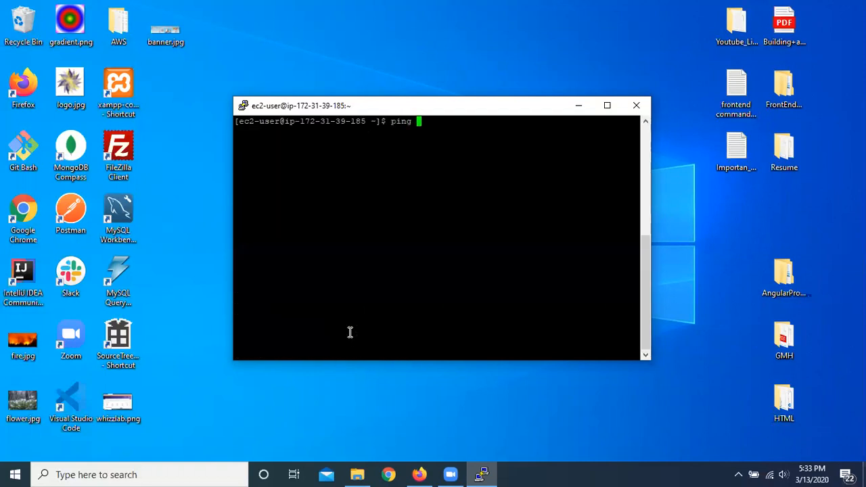
{"action": "type", "text": "www.fokhrulalam"}
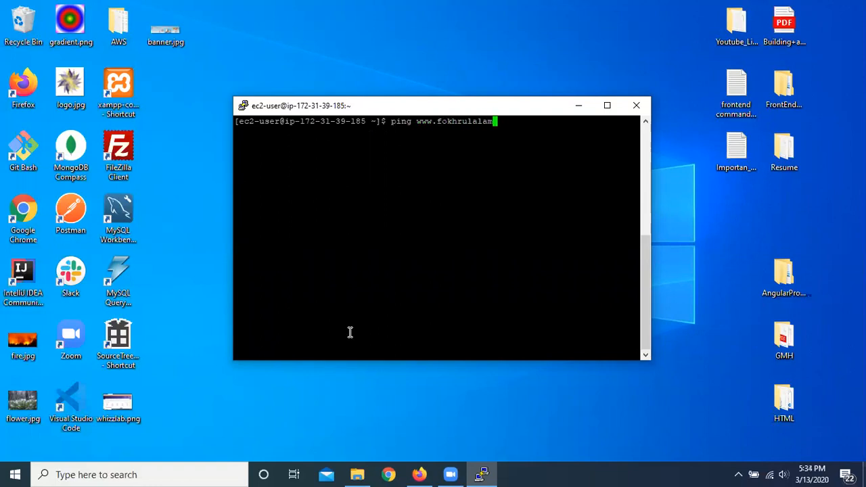
{"action": "type", "text": ".us"}
{"action": "key", "text": "Return"}
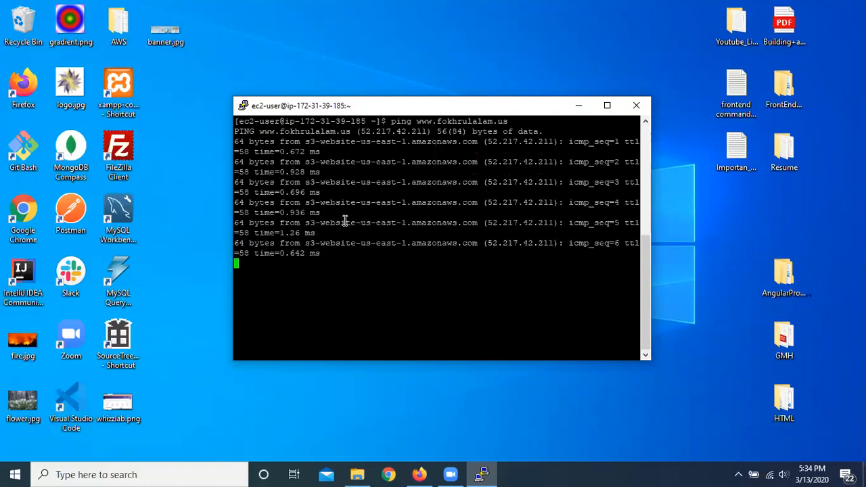
{"action": "key", "text": "ctrl+c"}
{"action": "type", "text": "clear"}
{"action": "key", "text": "Return"}
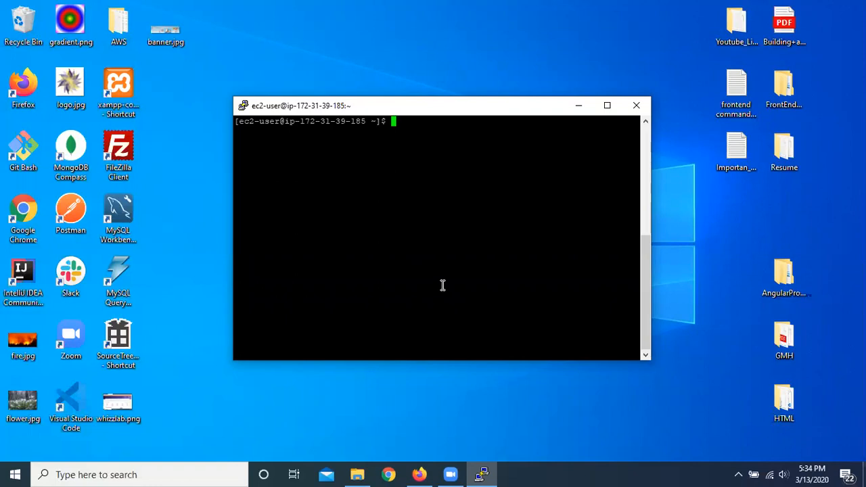
Step: Switch to Firefox and bring up the list of instances in the EC2 Management Console
{"action": "left_click", "coordinate": [421, 472]}
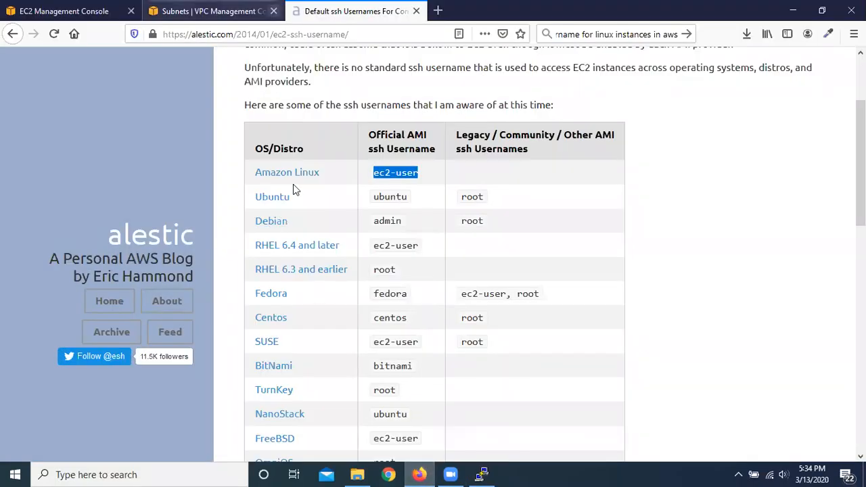
{"action": "left_click", "coordinate": [210, 12]}
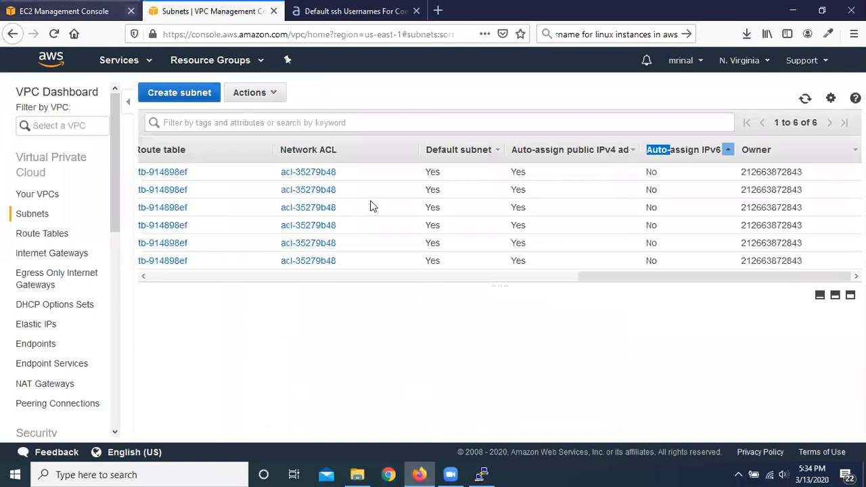
{"action": "left_click", "coordinate": [481, 475]}
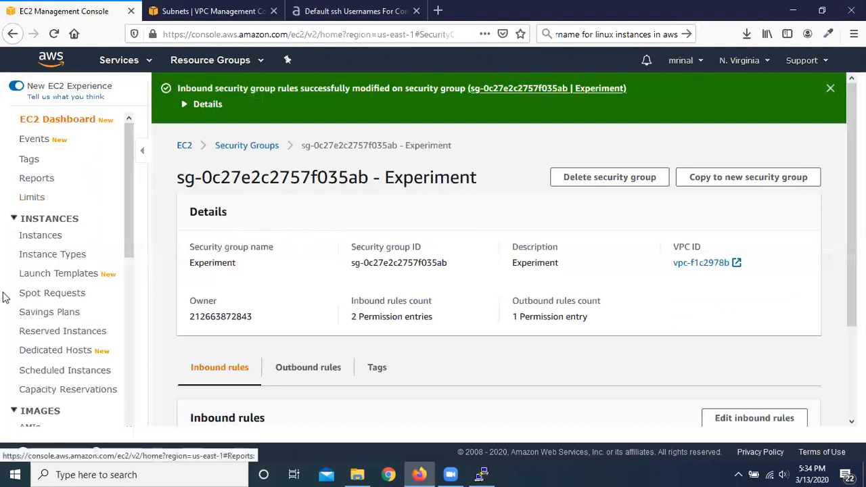
{"action": "left_click", "coordinate": [39, 237]}
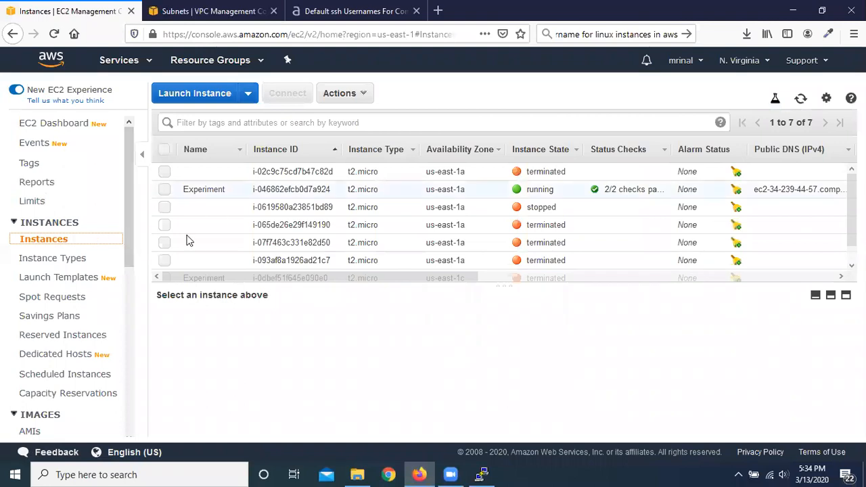
{"action": "left_click", "coordinate": [481, 475]}
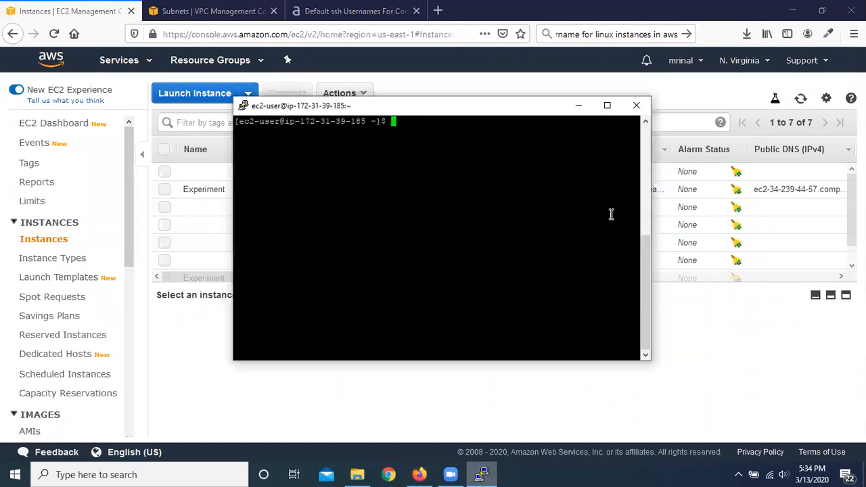
{"action": "left_click", "coordinate": [72, 5]}
{"action": "scroll", "coordinate": [48, 256], "scroll_direction": "down", "scroll_amount": 2}
{"action": "scroll", "coordinate": [47, 258], "scroll_direction": "up", "scroll_amount": 2}
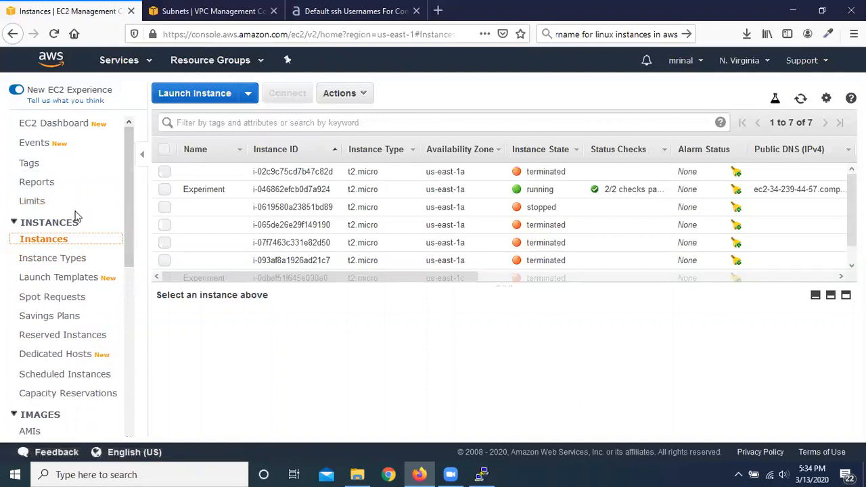
Step: View the EC2 instance types list, and look over the launch templates overview with its benefits and features
{"action": "left_click", "coordinate": [62, 261]}
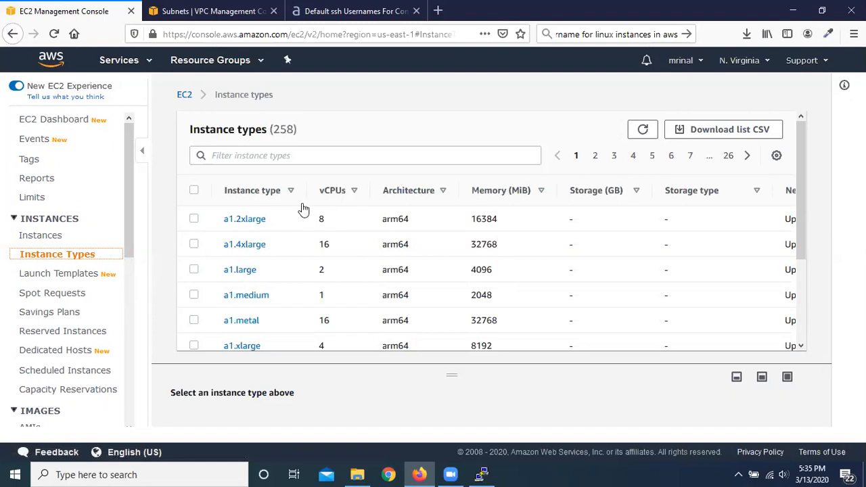
{"action": "left_click", "coordinate": [51, 276]}
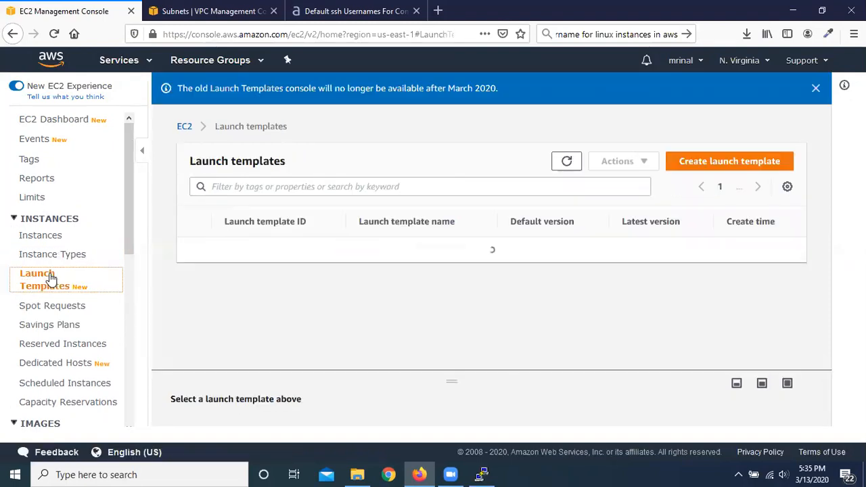
{"action": "scroll", "coordinate": [506, 282], "scroll_direction": "down", "scroll_amount": 2}
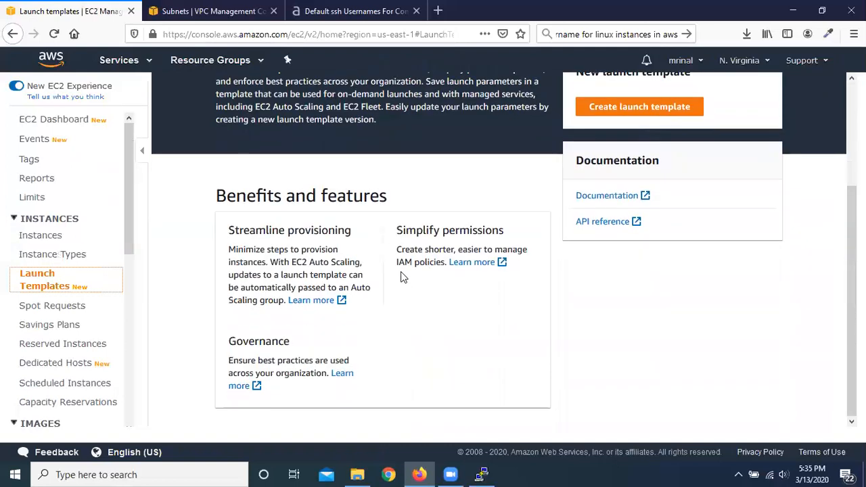
{"action": "scroll", "coordinate": [359, 256], "scroll_direction": "up", "scroll_amount": 2}
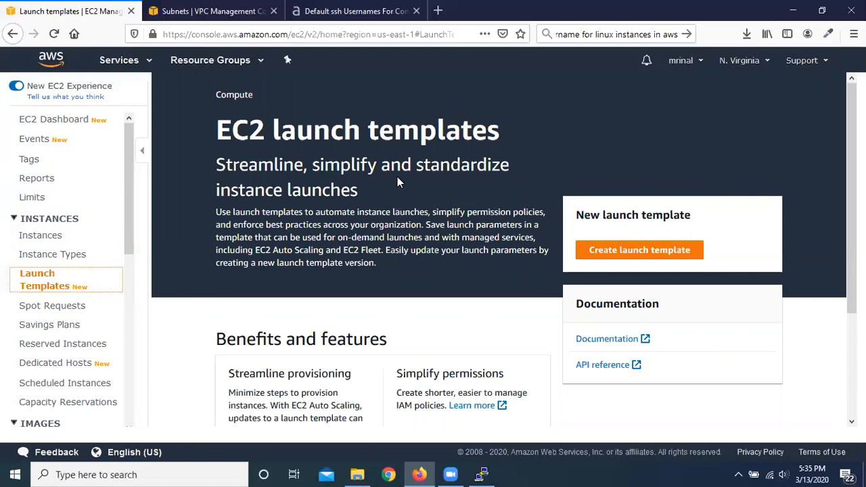
Step: Open the form for creating a launch template, look through its sections down to the advanced details, and cancel it
{"action": "left_click", "coordinate": [635, 251]}
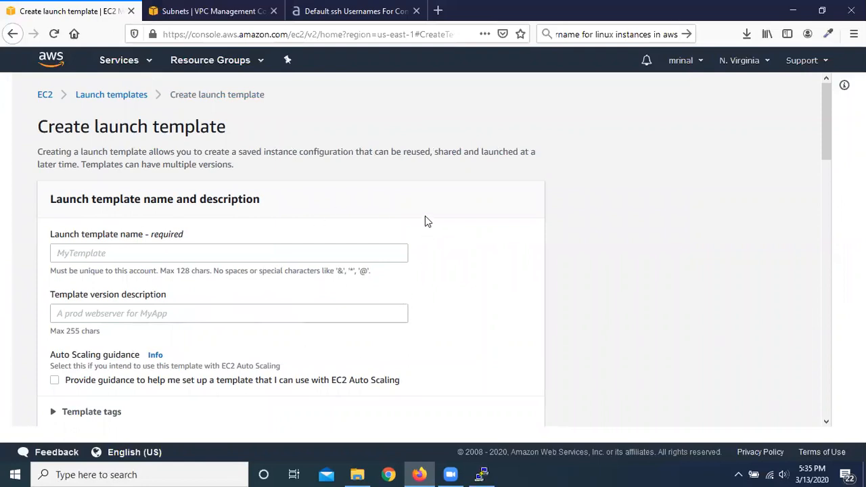
{"action": "scroll", "coordinate": [423, 213], "scroll_direction": "down", "scroll_amount": 3}
{"action": "scroll", "coordinate": [421, 211], "scroll_direction": "down", "scroll_amount": 8}
{"action": "scroll", "coordinate": [418, 209], "scroll_direction": "down", "scroll_amount": 2}
{"action": "scroll", "coordinate": [419, 208], "scroll_direction": "down", "scroll_amount": 8}
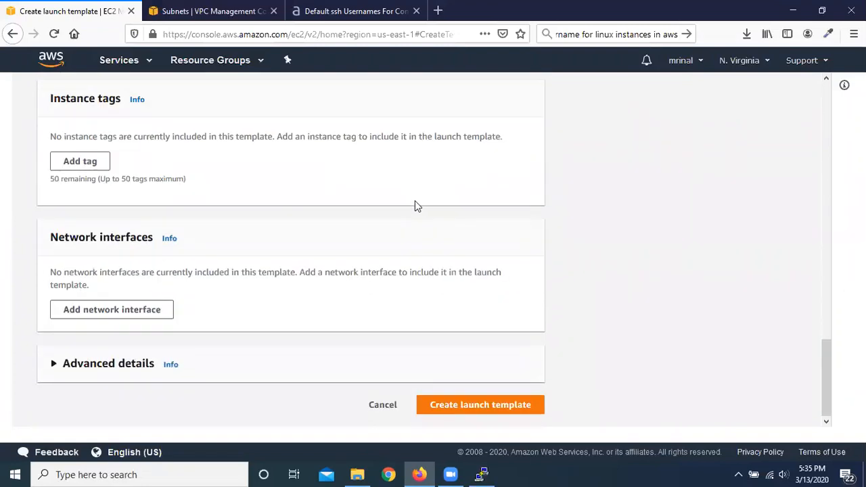
{"action": "left_click", "coordinate": [383, 406]}
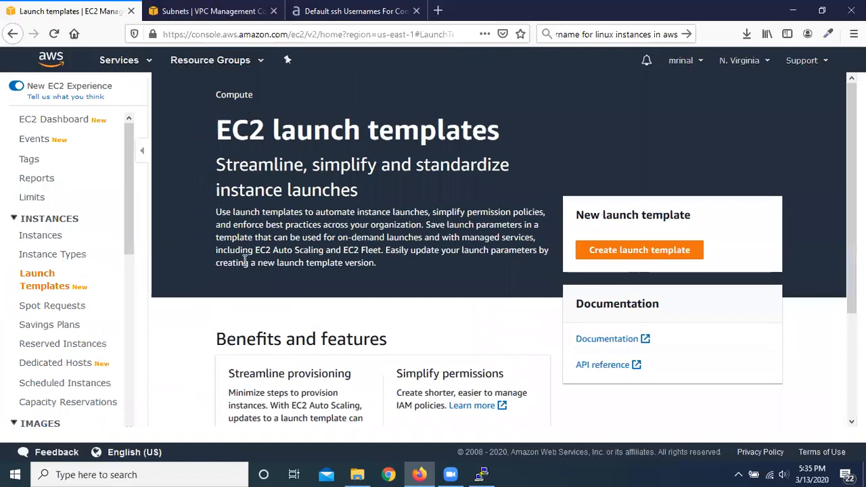
Step: Go to the Reserved Instances page of the EC2 console and open the Purchase Reserved Instances dialog
{"action": "scroll", "coordinate": [80, 218], "scroll_direction": "down", "scroll_amount": 1}
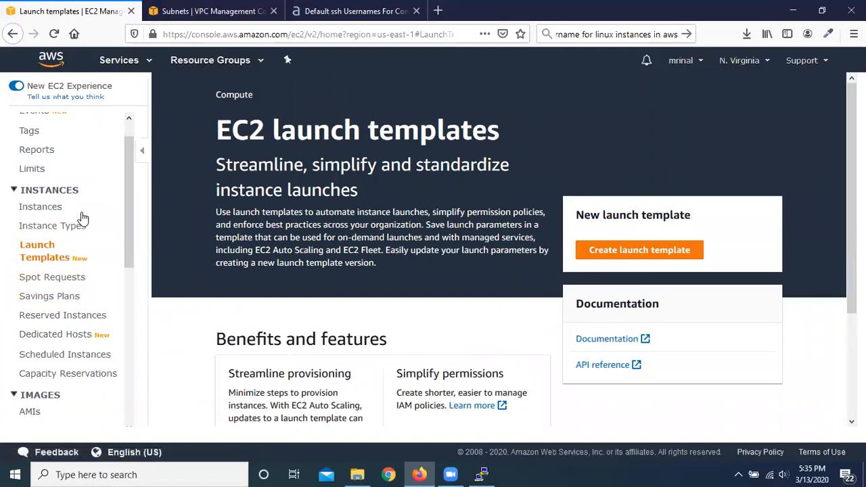
{"action": "scroll", "coordinate": [82, 218], "scroll_direction": "down", "scroll_amount": 3}
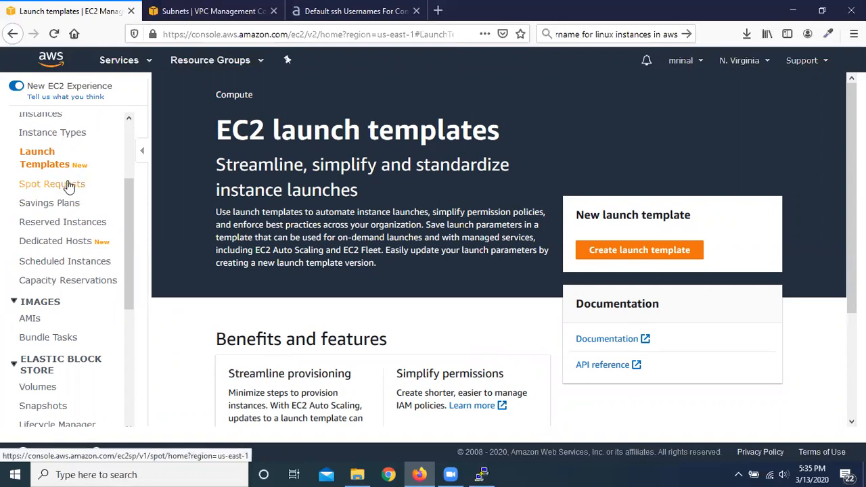
{"action": "left_click", "coordinate": [79, 223]}
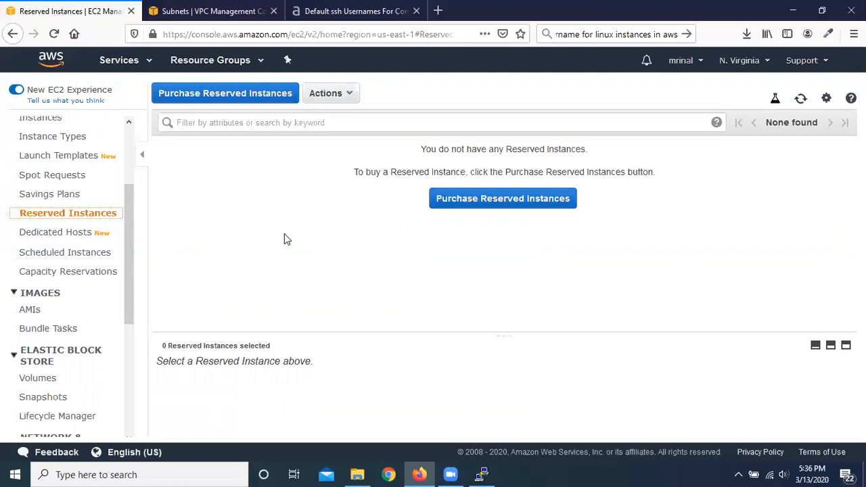
{"action": "left_click", "coordinate": [503, 203]}
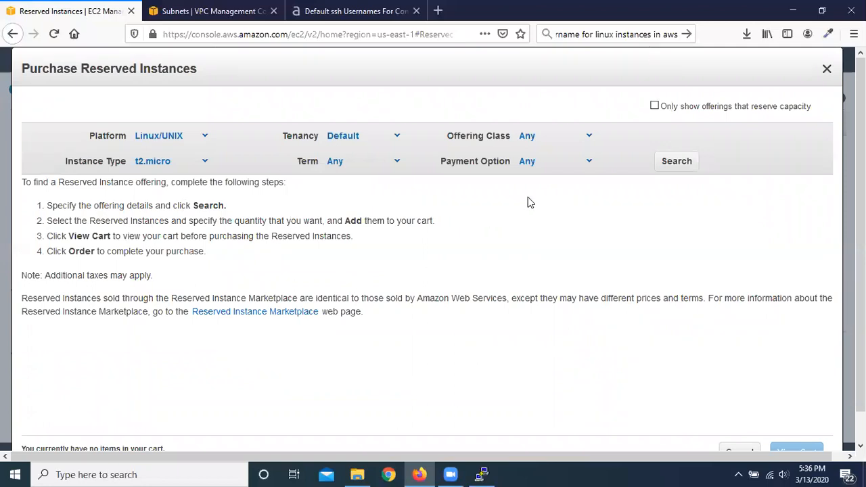
Step: Examine the available Offering Class options for the reserved instance purchase
{"action": "left_click", "coordinate": [675, 230]}
{"action": "left_click", "coordinate": [590, 138]}
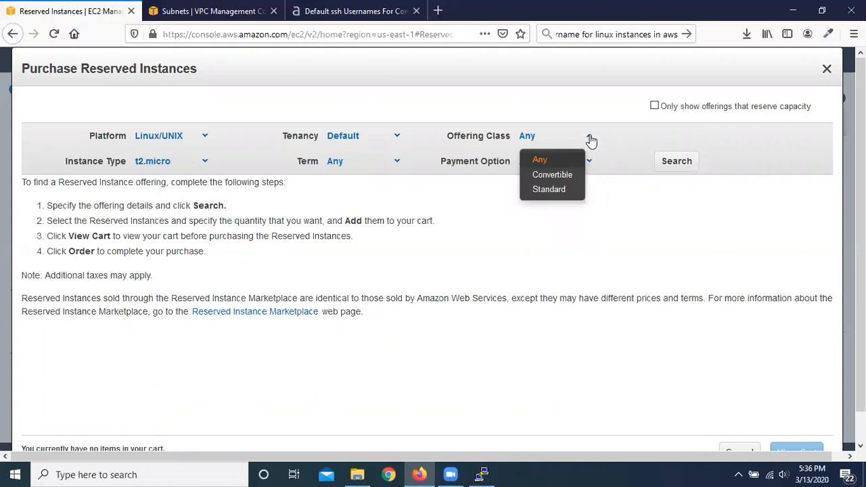
{"action": "left_click", "coordinate": [474, 224]}
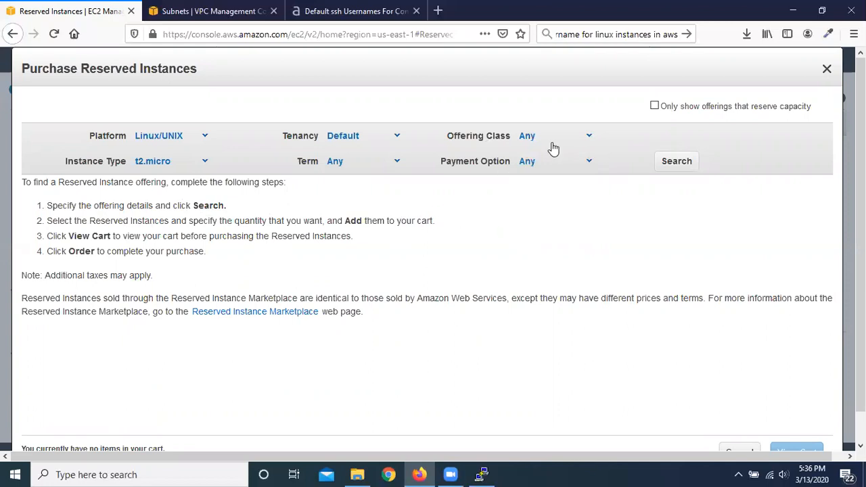
{"action": "left_click", "coordinate": [590, 138]}
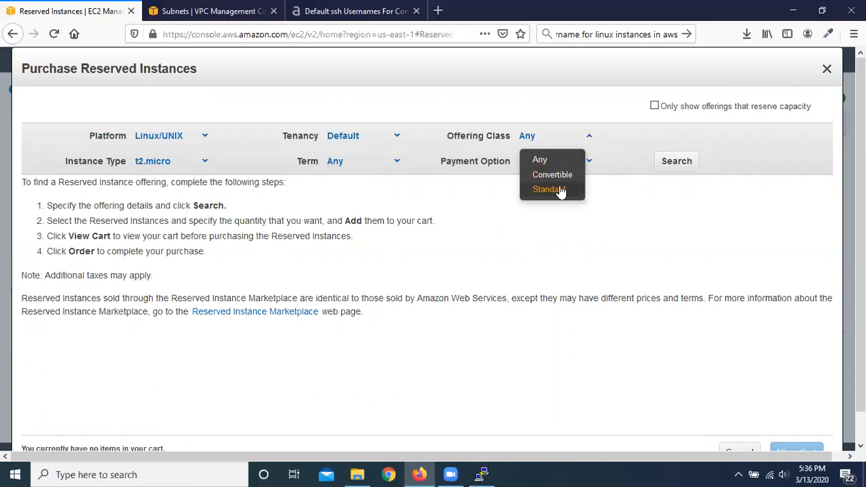
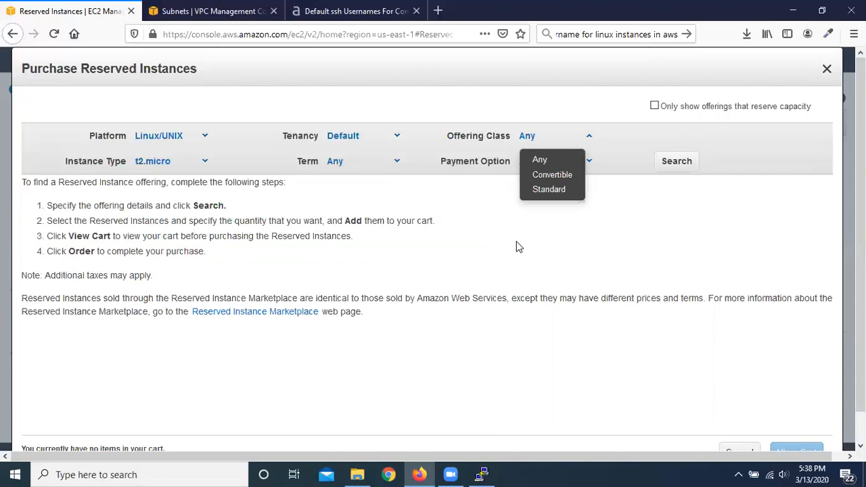
Step: Examine the available Term and Payment Option choices for the reserved instance purchase, and cancel the purchase dialog
{"action": "left_click", "coordinate": [504, 257]}
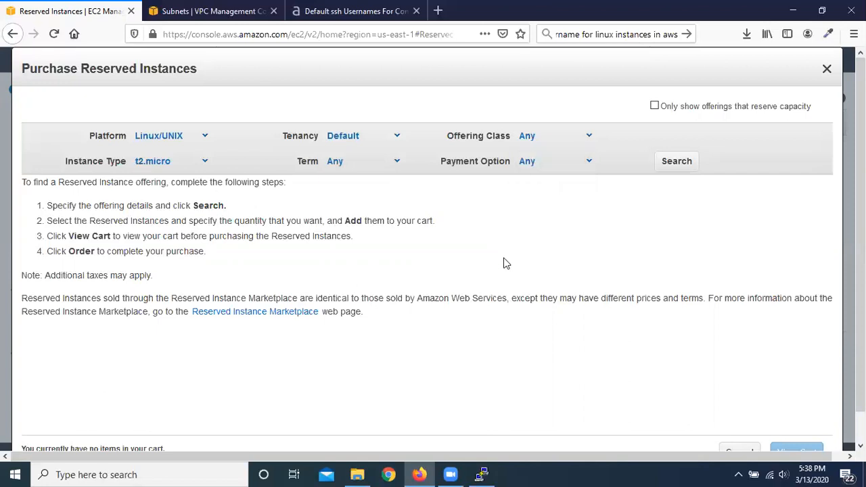
{"action": "left_click", "coordinate": [398, 164]}
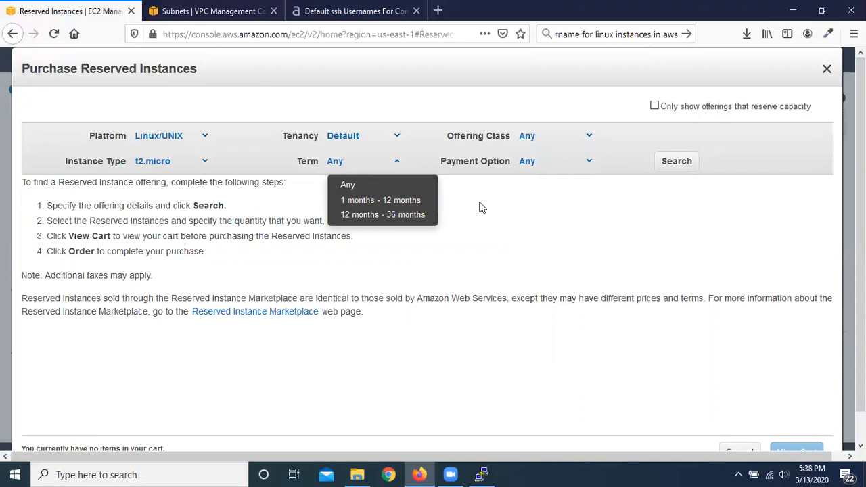
{"action": "left_click", "coordinate": [524, 212]}
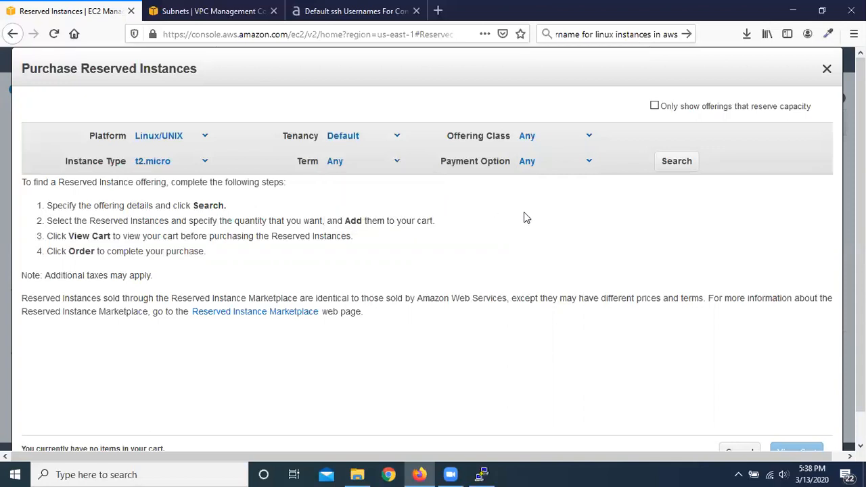
{"action": "left_click", "coordinate": [589, 163]}
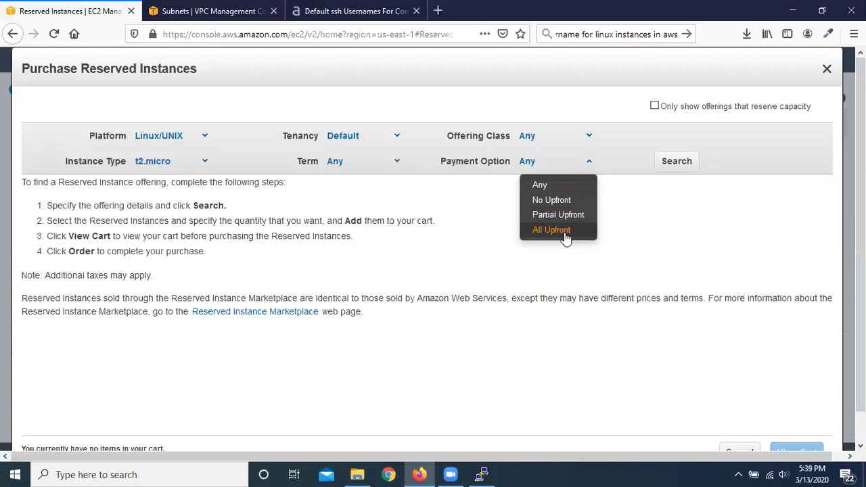
{"action": "scroll", "coordinate": [808, 256], "scroll_direction": "down", "scroll_amount": 1}
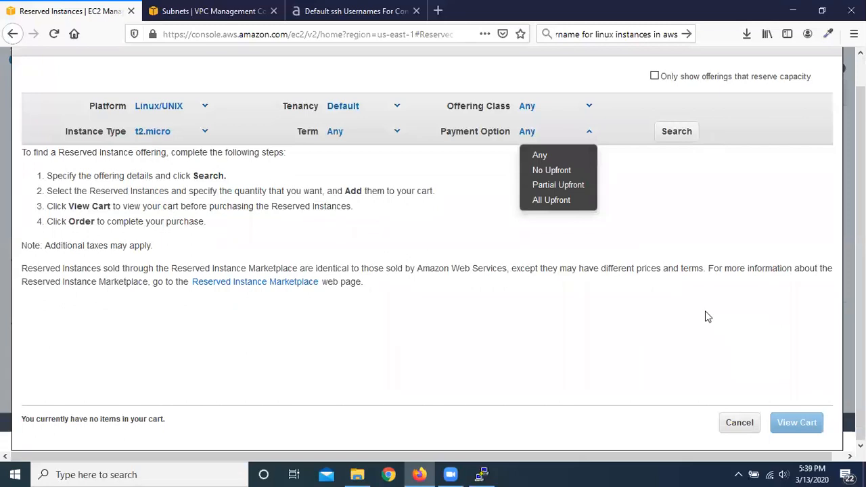
{"action": "scroll", "coordinate": [706, 315], "scroll_direction": "up", "scroll_amount": 1}
{"action": "scroll", "coordinate": [705, 316], "scroll_direction": "down", "scroll_amount": 1}
{"action": "scroll", "coordinate": [706, 316], "scroll_direction": "up", "scroll_amount": 1}
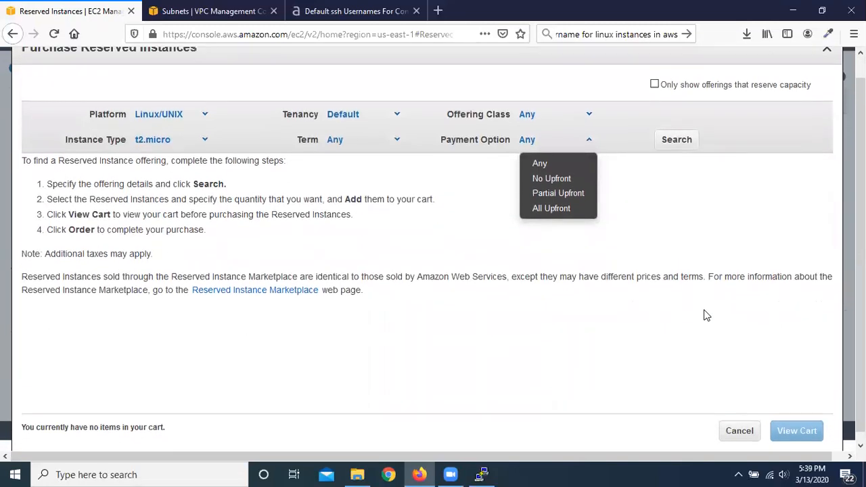
{"action": "scroll", "coordinate": [783, 328], "scroll_direction": "down", "scroll_amount": 1}
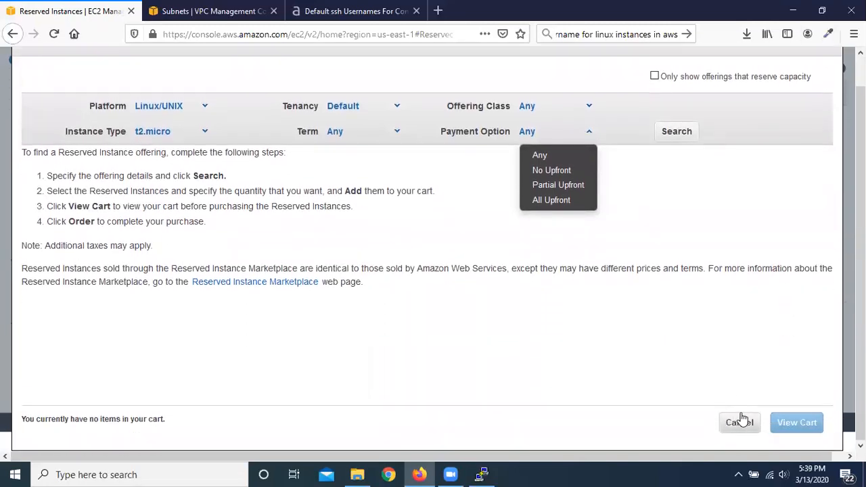
{"action": "left_click", "coordinate": [740, 424]}
{"action": "left_click", "coordinate": [740, 424]}
Step: View the Dedicated Hosts, Scheduled Instances and Capacity Reservations pages of the EC2 console
{"action": "left_click", "coordinate": [71, 235]}
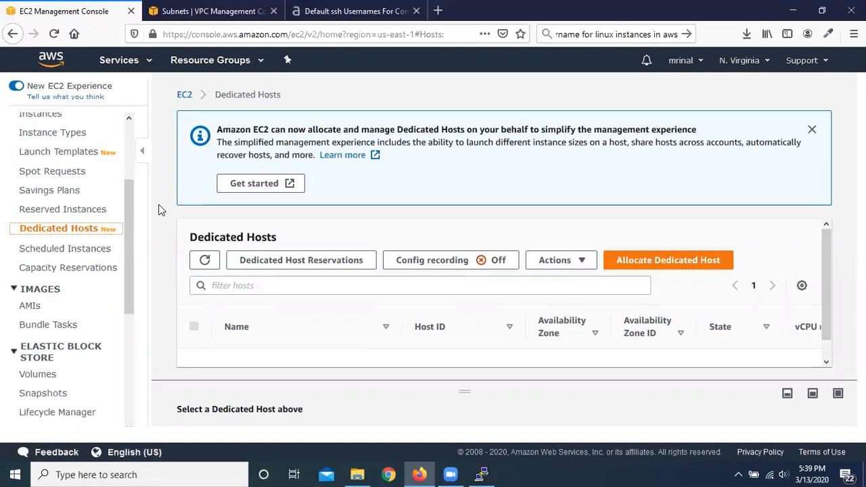
{"action": "left_click", "coordinate": [90, 250]}
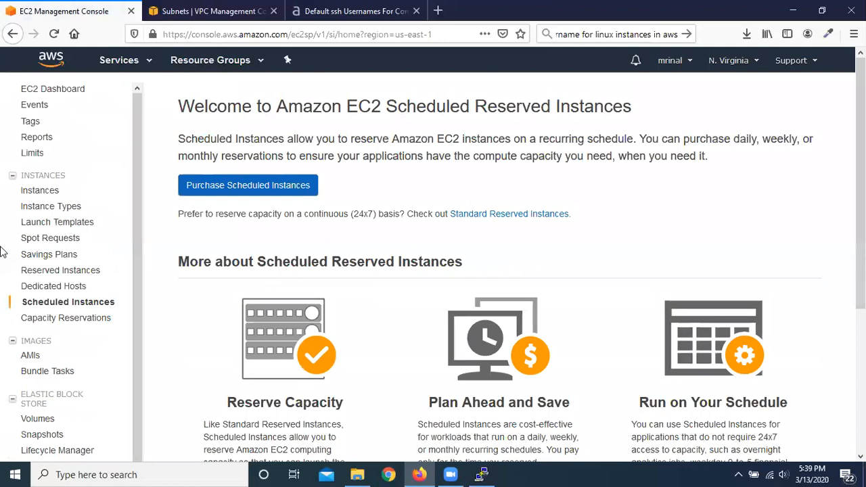
{"action": "left_click", "coordinate": [82, 325]}
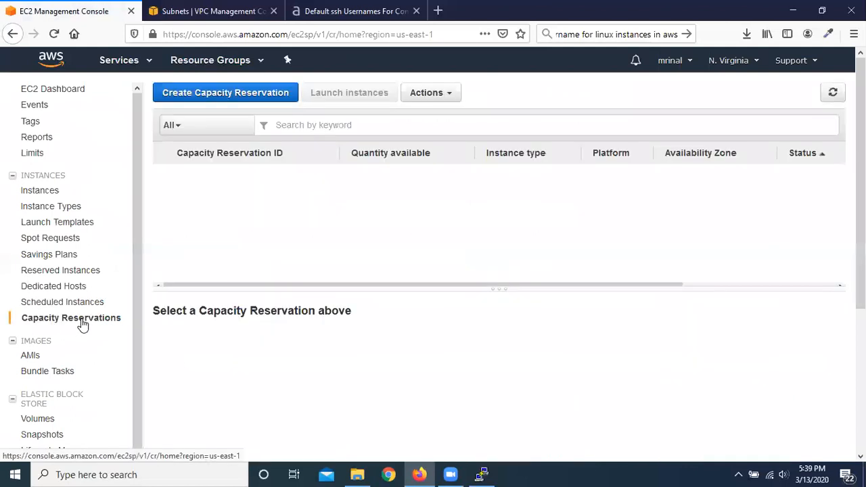
Step: Open the form for creating a capacity reservation and look through its instance details and reservation details
{"action": "left_click", "coordinate": [246, 99]}
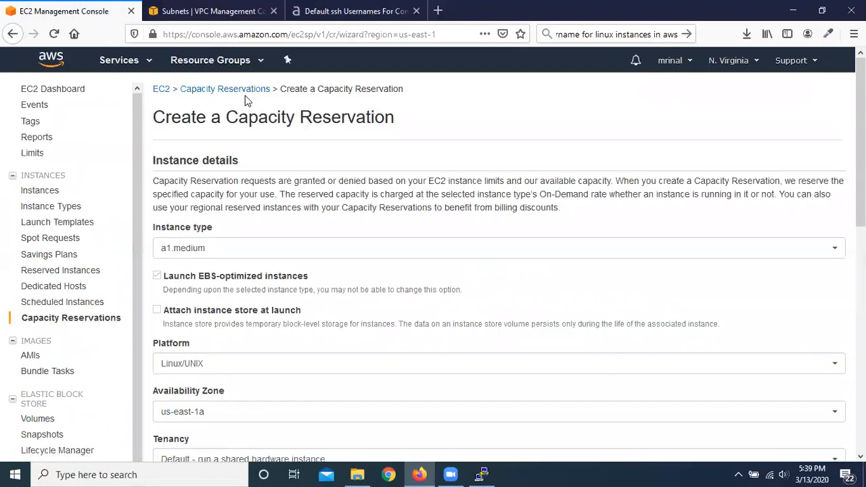
{"action": "scroll", "coordinate": [305, 204], "scroll_direction": "down", "scroll_amount": 8}
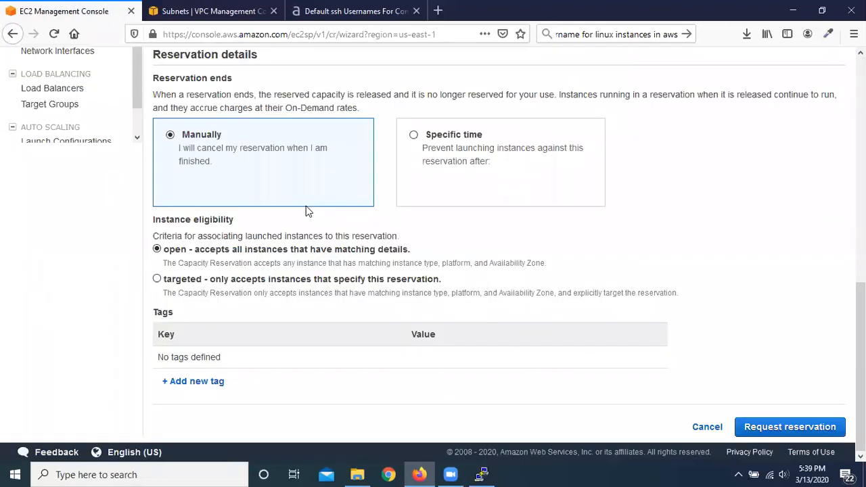
{"action": "scroll", "coordinate": [306, 207], "scroll_direction": "up", "scroll_amount": 10}
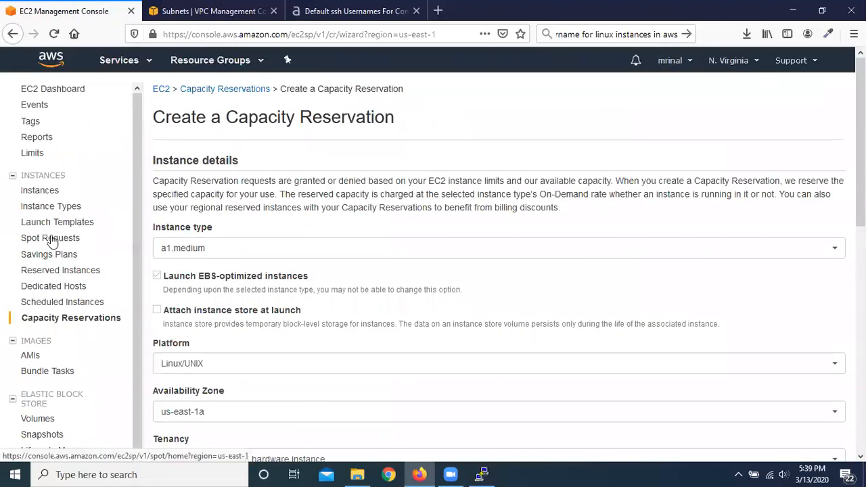
Step: Return to the EC2 Dashboard for its resource overview, and view the list of owned AMIs
{"action": "scroll", "coordinate": [54, 234], "scroll_direction": "down", "scroll_amount": 1}
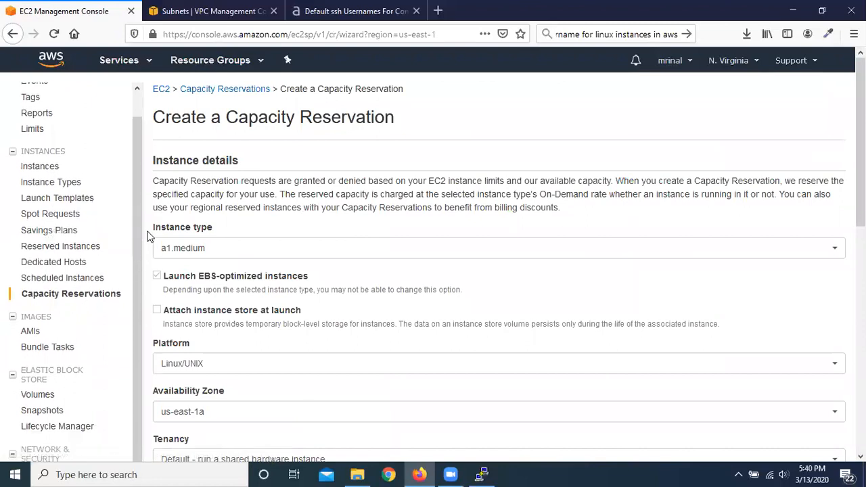
{"action": "scroll", "coordinate": [133, 274], "scroll_direction": "up", "scroll_amount": 1}
{"action": "left_click", "coordinate": [64, 92]}
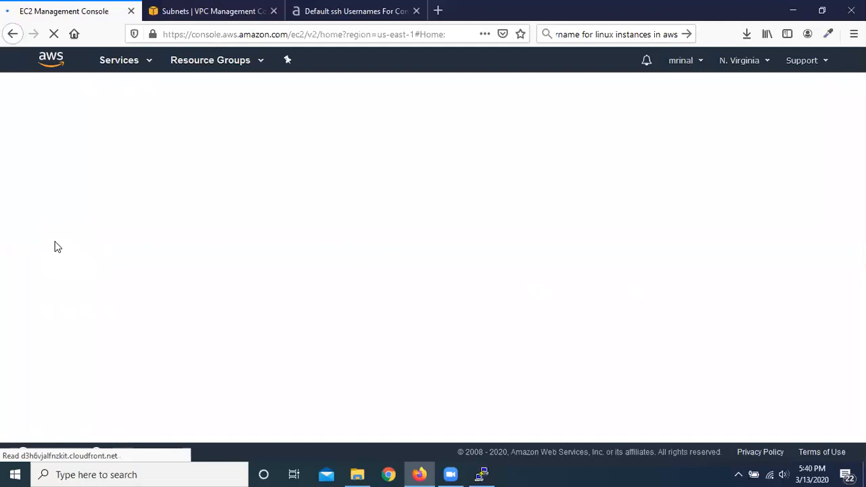
{"action": "scroll", "coordinate": [68, 264], "scroll_direction": "down", "scroll_amount": 5}
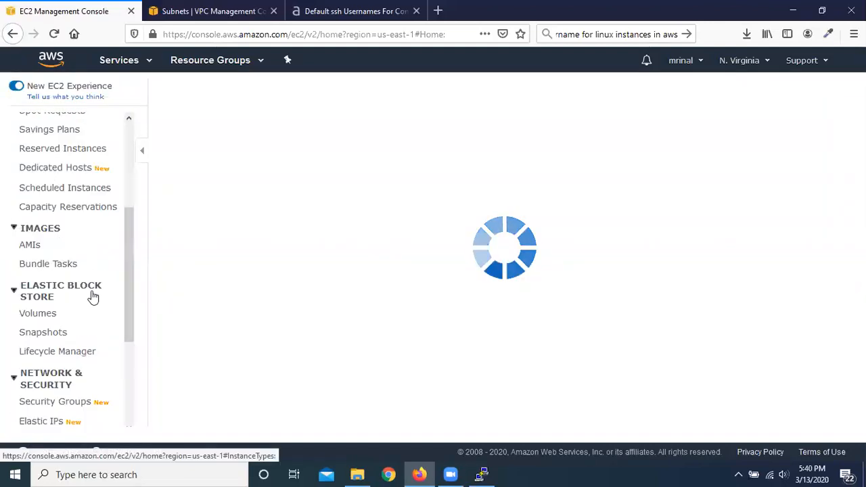
{"action": "scroll", "coordinate": [105, 247], "scroll_direction": "up", "scroll_amount": 5}
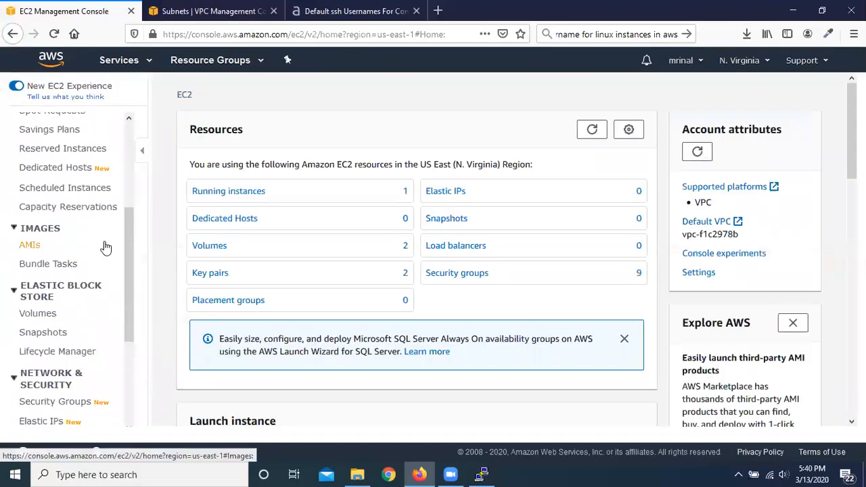
{"action": "scroll", "coordinate": [105, 247], "scroll_direction": "down", "scroll_amount": 3}
{"action": "left_click", "coordinate": [29, 188]}
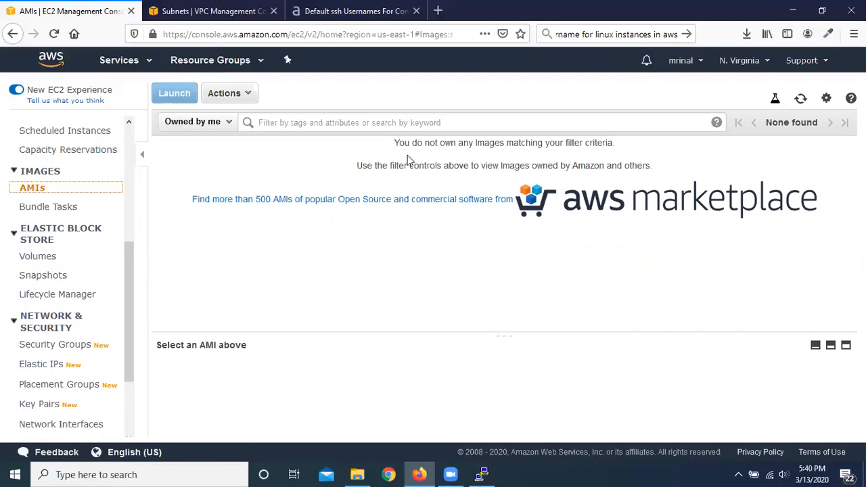
Step: View the Elastic Block Store volumes list and the Snapshots page
{"action": "left_click", "coordinate": [37, 257]}
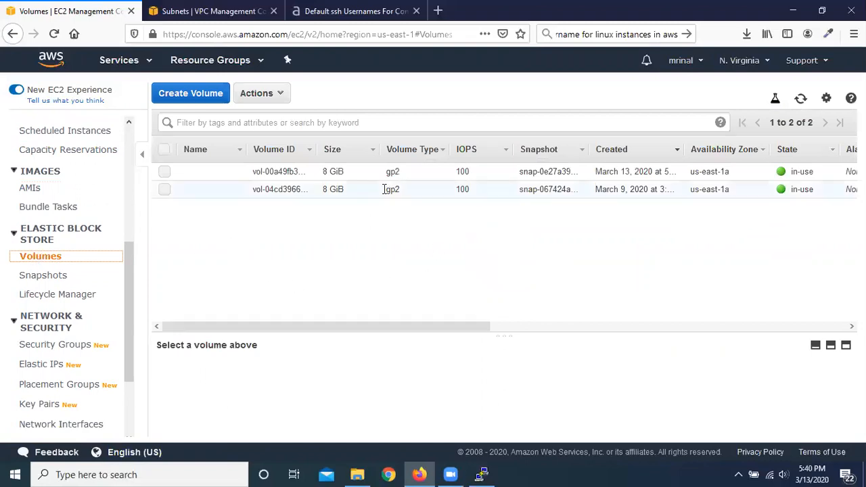
{"action": "scroll", "coordinate": [61, 203], "scroll_direction": "up", "scroll_amount": 5}
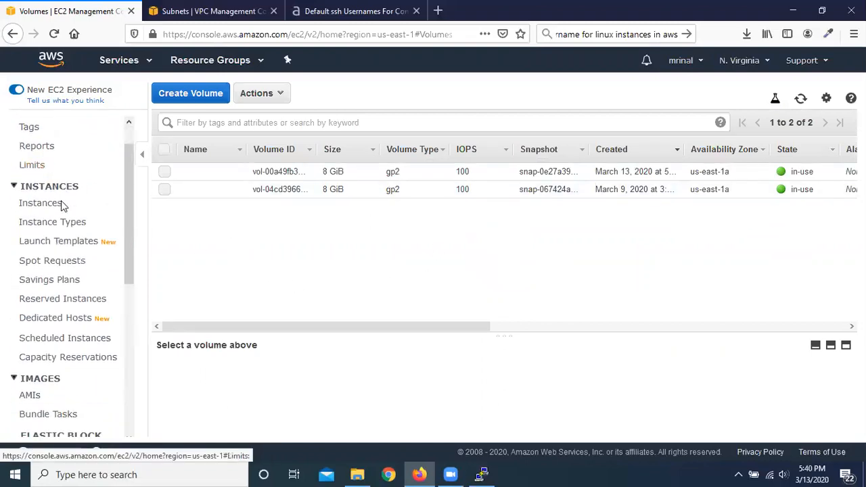
{"action": "scroll", "coordinate": [61, 203], "scroll_direction": "down", "scroll_amount": 1}
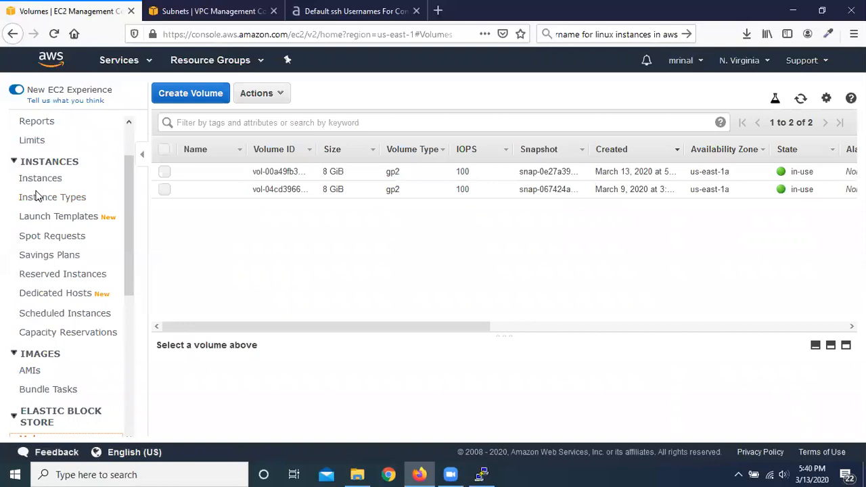
{"action": "scroll", "coordinate": [39, 196], "scroll_direction": "down", "scroll_amount": 3}
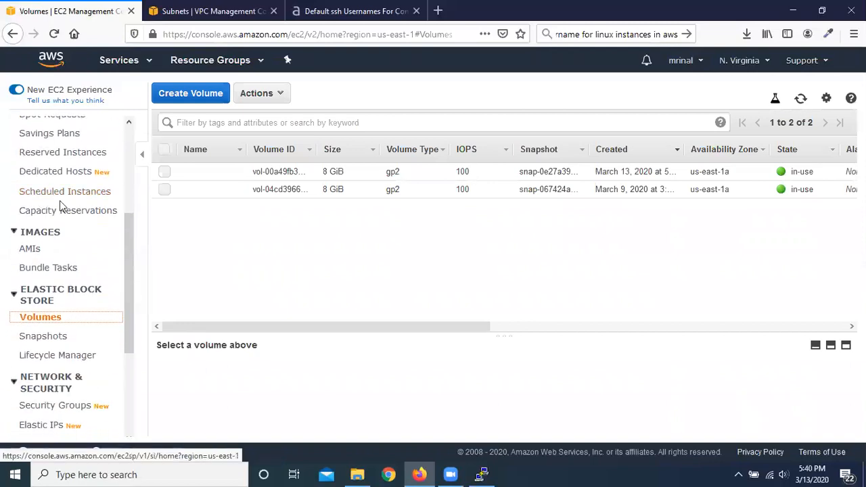
{"action": "scroll", "coordinate": [74, 250], "scroll_direction": "down", "scroll_amount": 2}
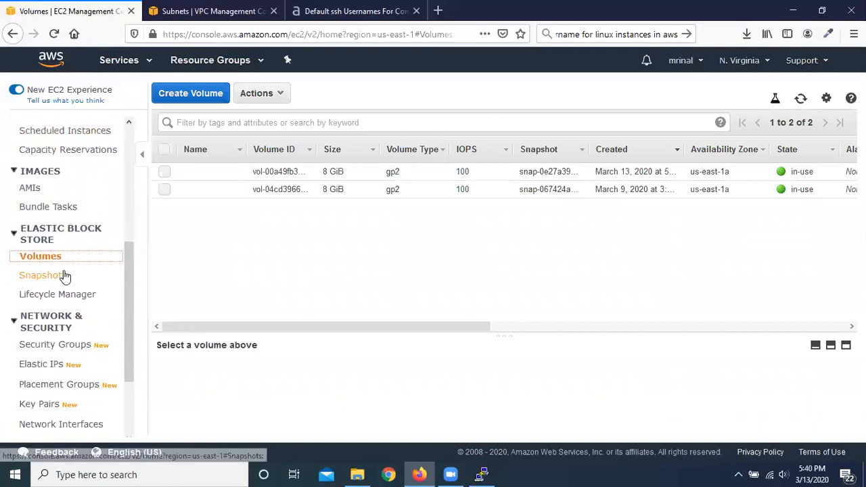
{"action": "scroll", "coordinate": [74, 207], "scroll_direction": "up", "scroll_amount": 2}
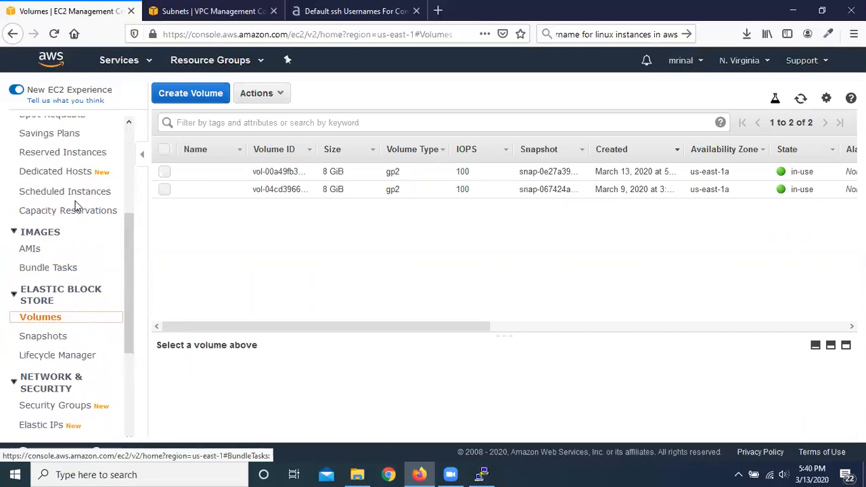
{"action": "scroll", "coordinate": [77, 206], "scroll_direction": "down", "scroll_amount": 4}
{"action": "left_click", "coordinate": [57, 216]}
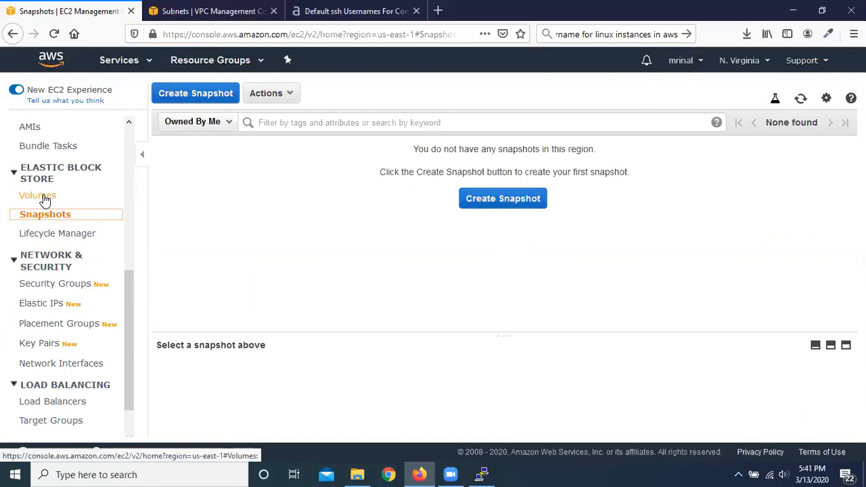
Step: Check the volumes list again and look up the running Experiment instance in the instances list
{"action": "left_click", "coordinate": [44, 197]}
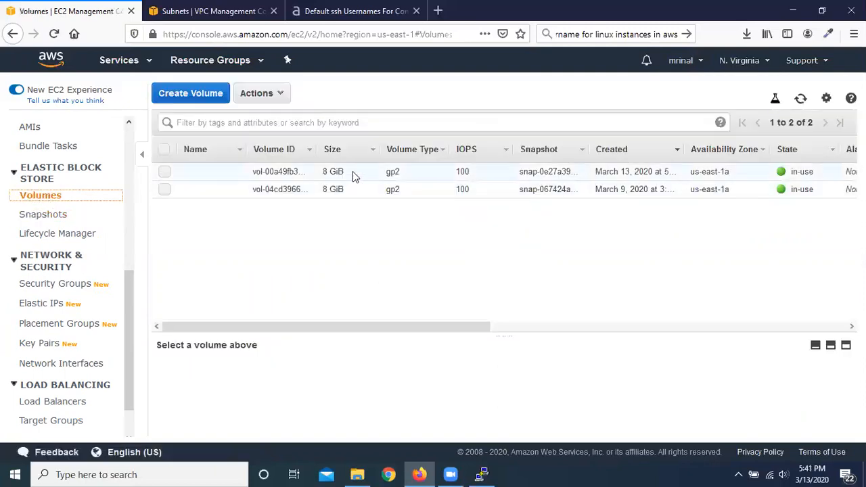
{"action": "scroll", "coordinate": [58, 149], "scroll_direction": "up", "scroll_amount": 5}
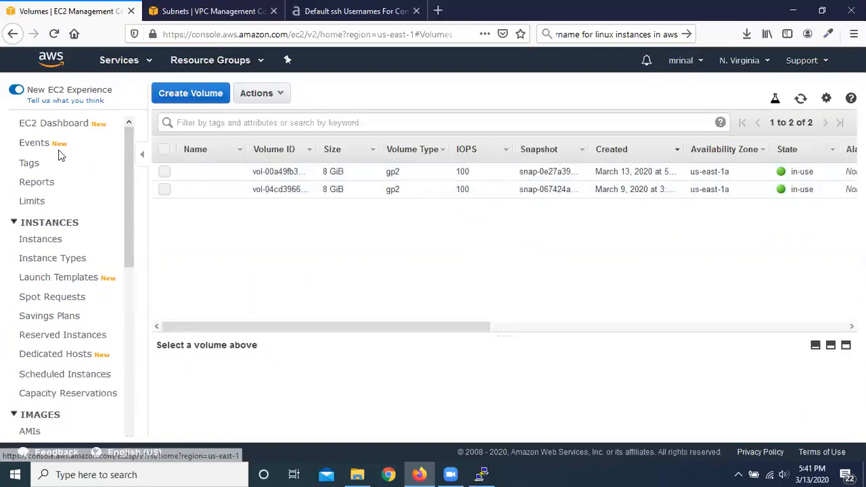
{"action": "left_click", "coordinate": [47, 241]}
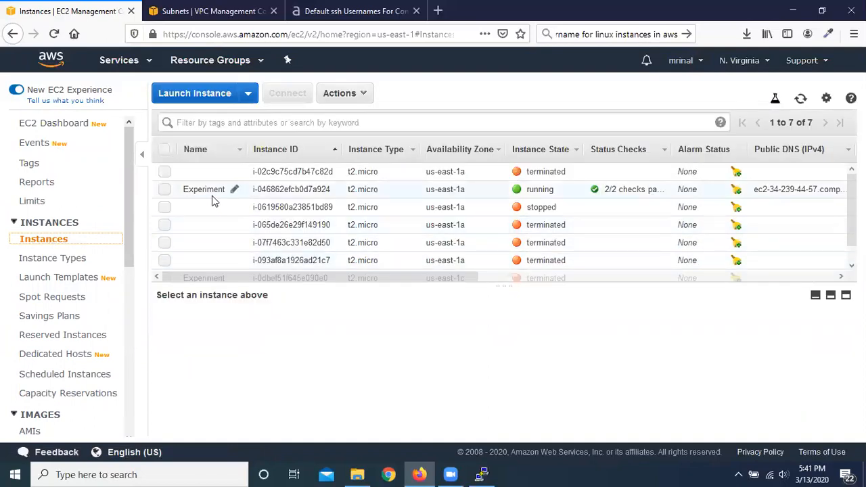
{"action": "scroll", "coordinate": [102, 271], "scroll_direction": "down", "scroll_amount": 5}
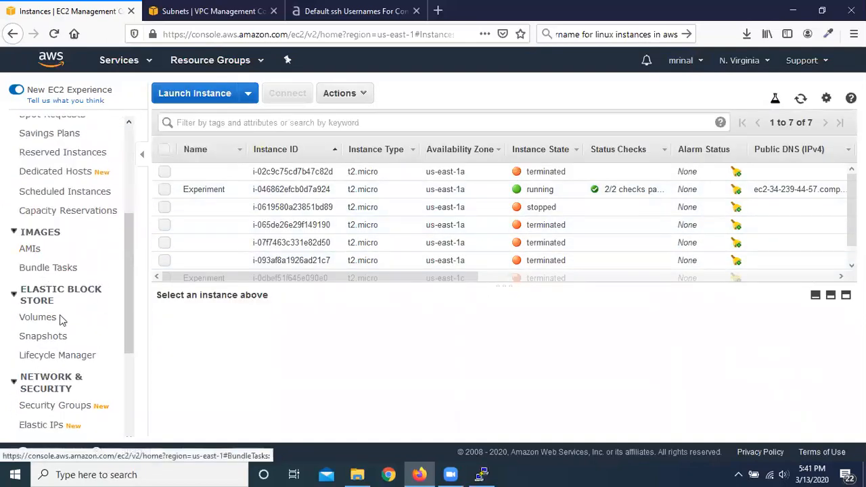
Step: Name the volume created on March 13, 2020 Experiment in the volumes list
{"action": "left_click", "coordinate": [37, 318]}
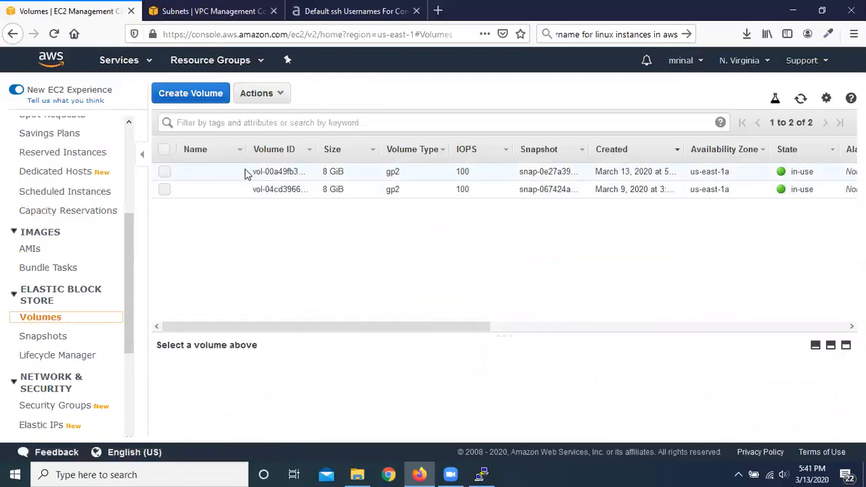
{"action": "left_click", "coordinate": [236, 172]}
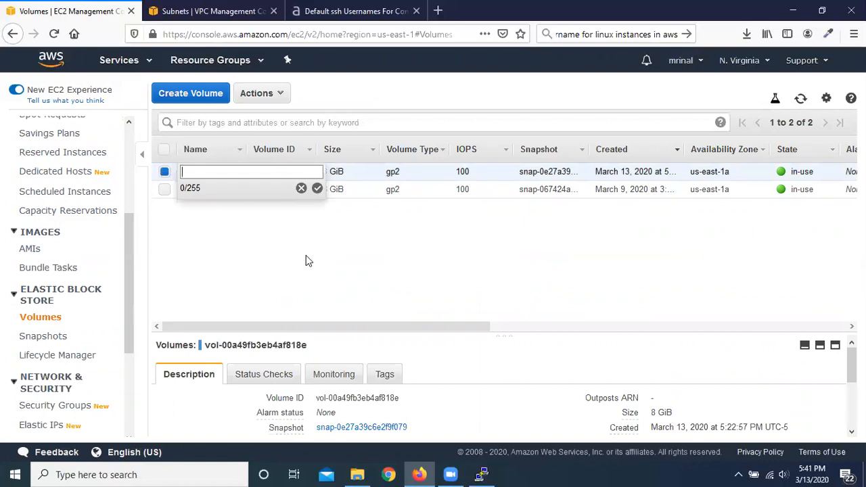
{"action": "type", "text": "Experiment"}
{"action": "left_click", "coordinate": [318, 189]}
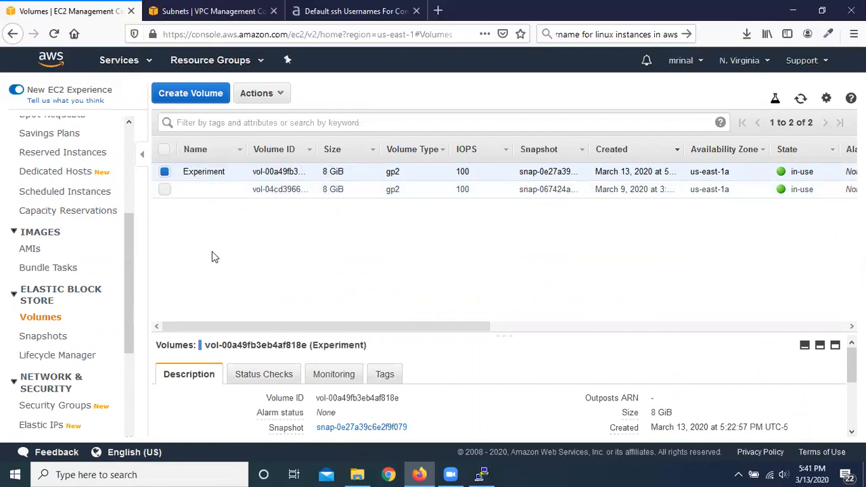
Step: Create a snapshot of the Experiment volume with the description ExperimentSnapshot
{"action": "left_click", "coordinate": [283, 98]}
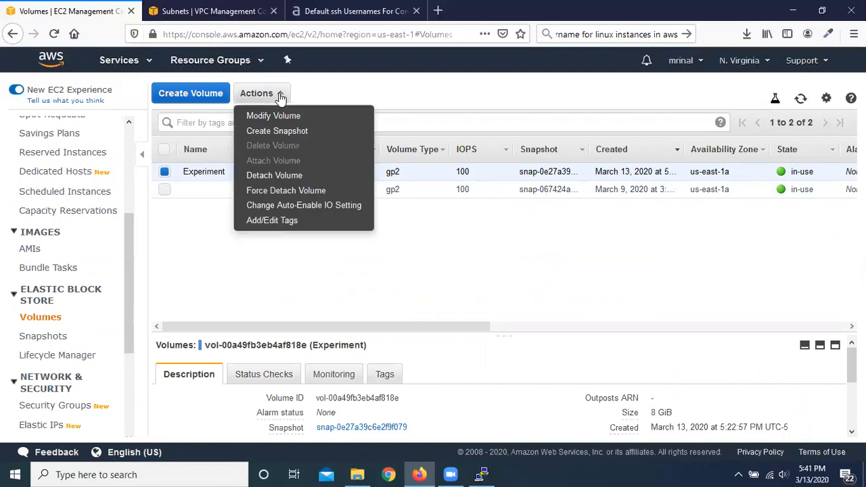
{"action": "left_click", "coordinate": [308, 133]}
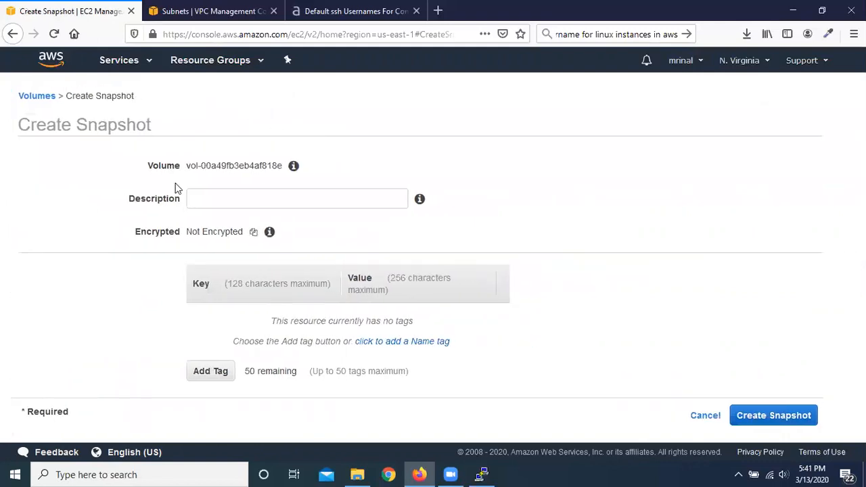
{"action": "left_click", "coordinate": [271, 195]}
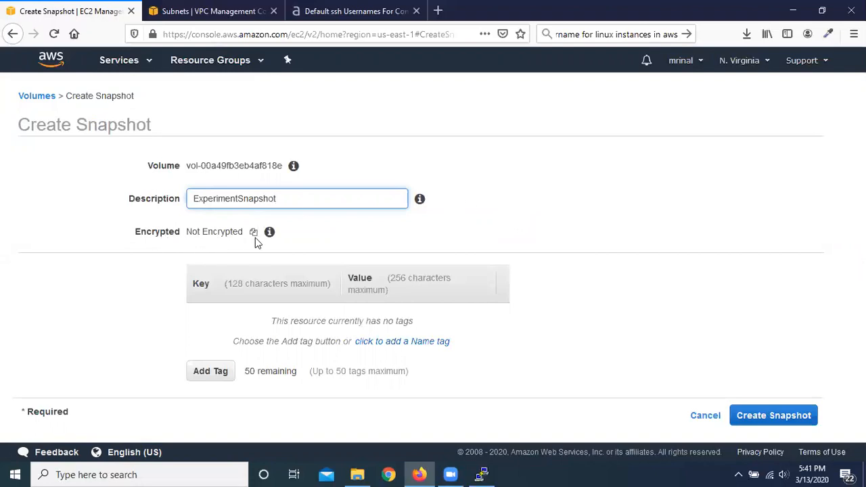
{"action": "mouse_move", "coordinate": [274, 236]}
{"action": "left_click", "coordinate": [769, 415]}
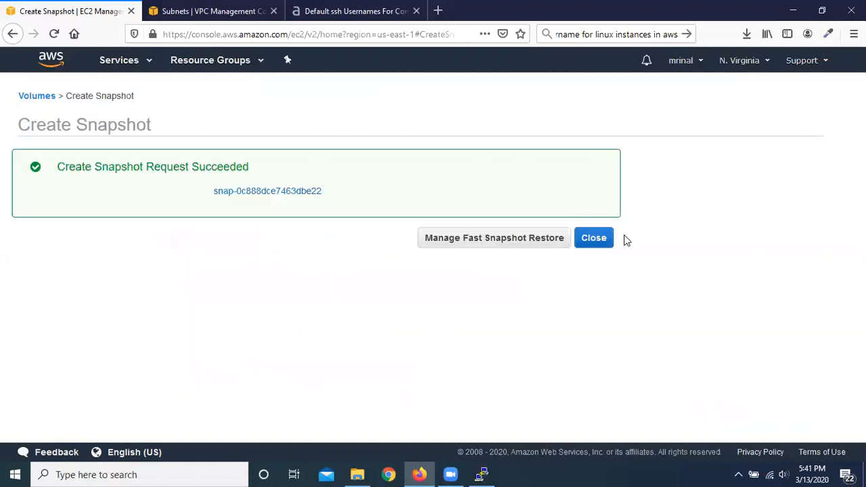
{"action": "left_click", "coordinate": [593, 241]}
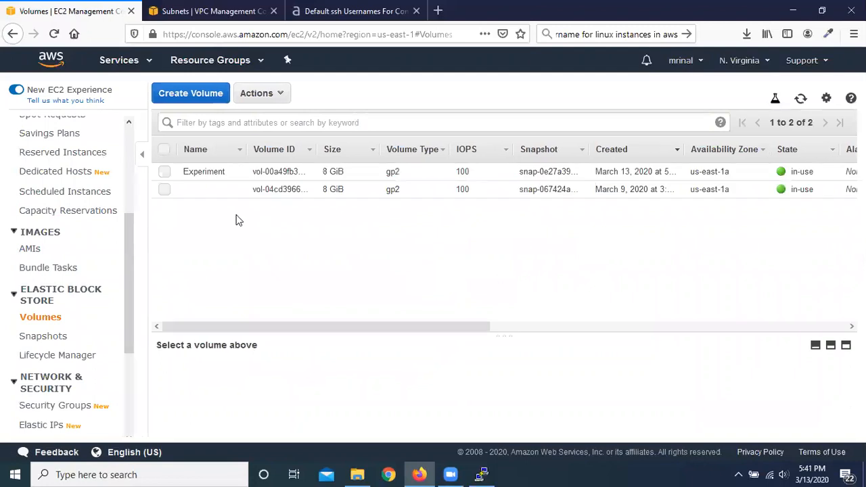
Step: Name the new snapshot ExperimentSnapshot in the snapshots list
{"action": "scroll", "coordinate": [68, 250], "scroll_direction": "down", "scroll_amount": 3}
{"action": "left_click", "coordinate": [42, 215]}
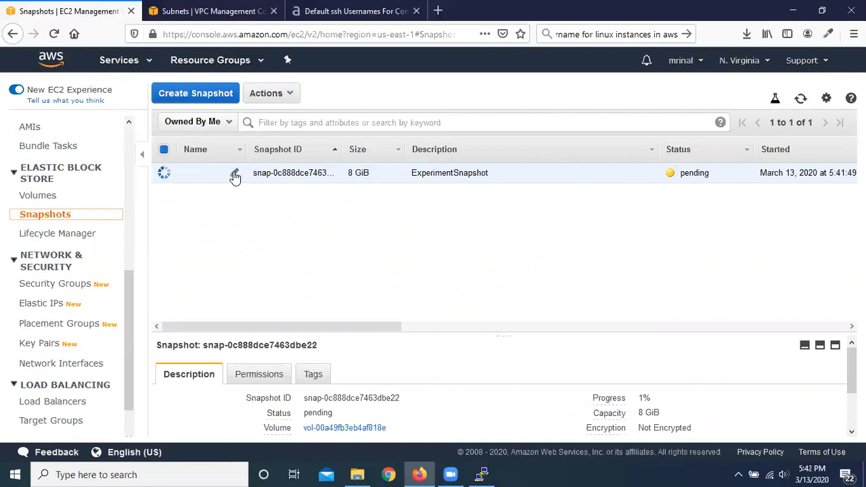
{"action": "left_click", "coordinate": [234, 174]}
{"action": "left_click", "coordinate": [336, 258]}
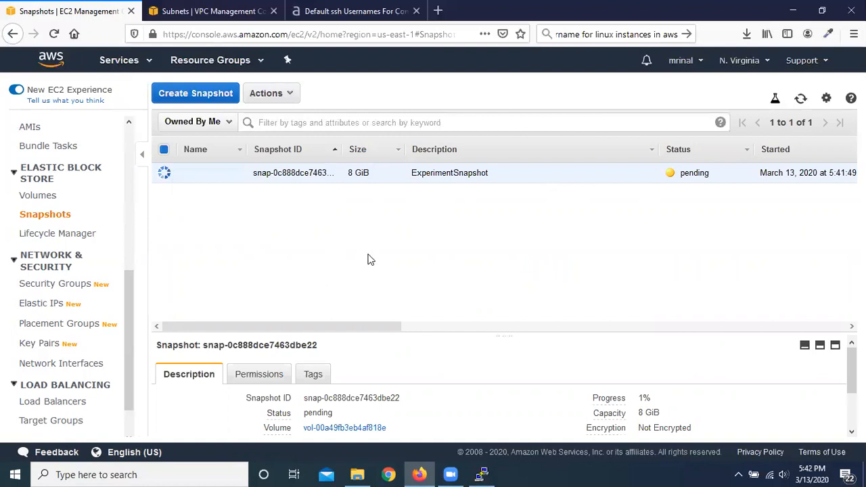
{"action": "left_click", "coordinate": [235, 175]}
{"action": "type", "text": "ExperimentSnapshot"}
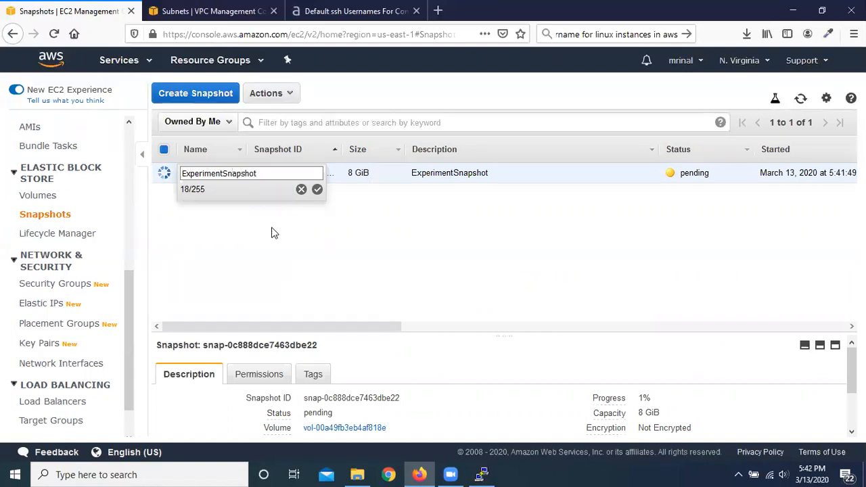
{"action": "left_click", "coordinate": [317, 190]}
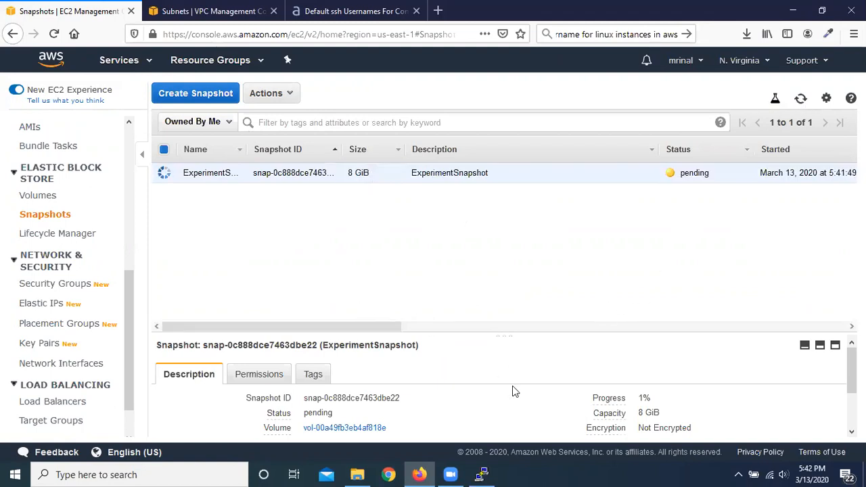
Step: Refresh the snapshots list to check the status and progress of ExperimentSnapshot
{"action": "scroll", "coordinate": [512, 385], "scroll_direction": "down", "scroll_amount": 2}
{"action": "scroll", "coordinate": [500, 355], "scroll_direction": "up", "scroll_amount": 2}
{"action": "left_click", "coordinate": [800, 100]}
{"action": "left_click", "coordinate": [801, 98]}
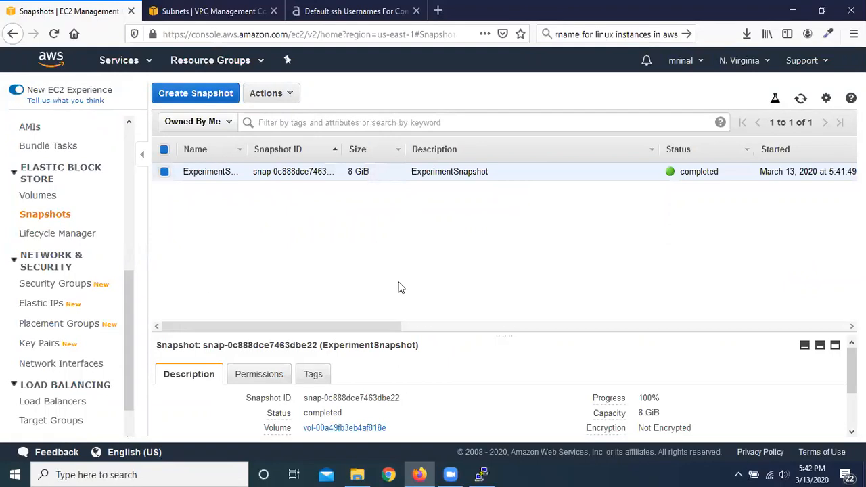
Step: Enlarge the snapshot's details area and review its description and permissions
{"action": "left_click", "coordinate": [819, 345]}
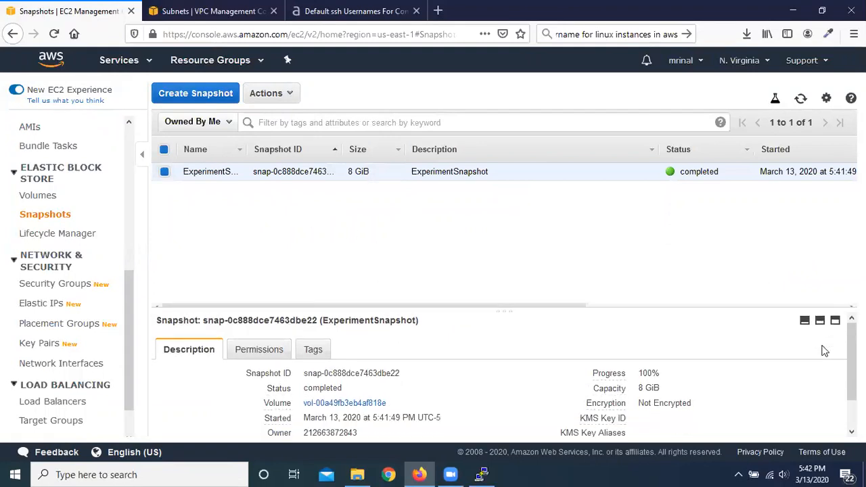
{"action": "scroll", "coordinate": [352, 383], "scroll_direction": "down", "scroll_amount": 1}
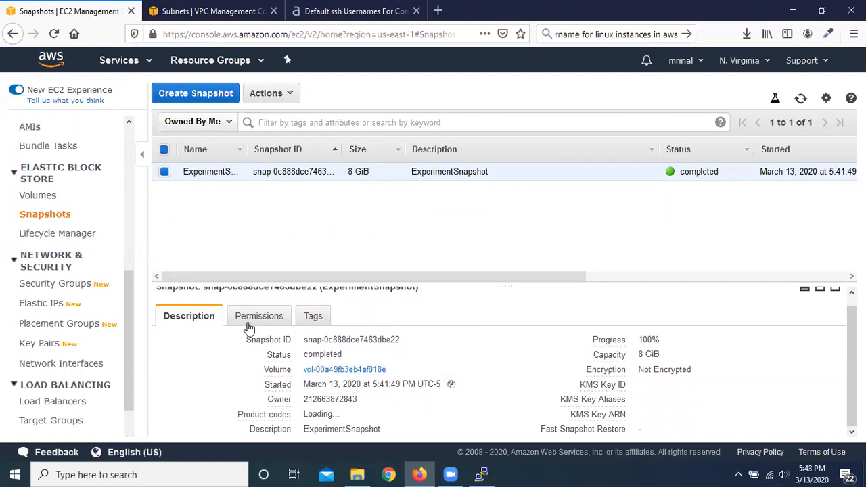
{"action": "left_click", "coordinate": [268, 319]}
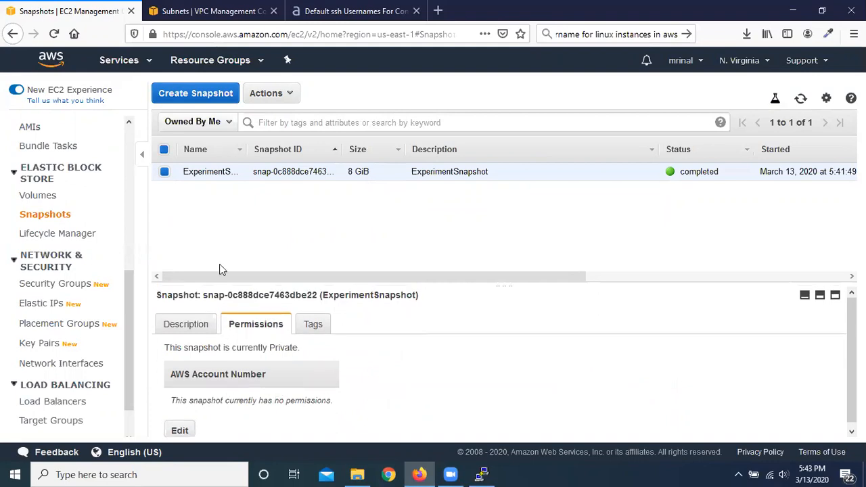
{"action": "left_click", "coordinate": [184, 326]}
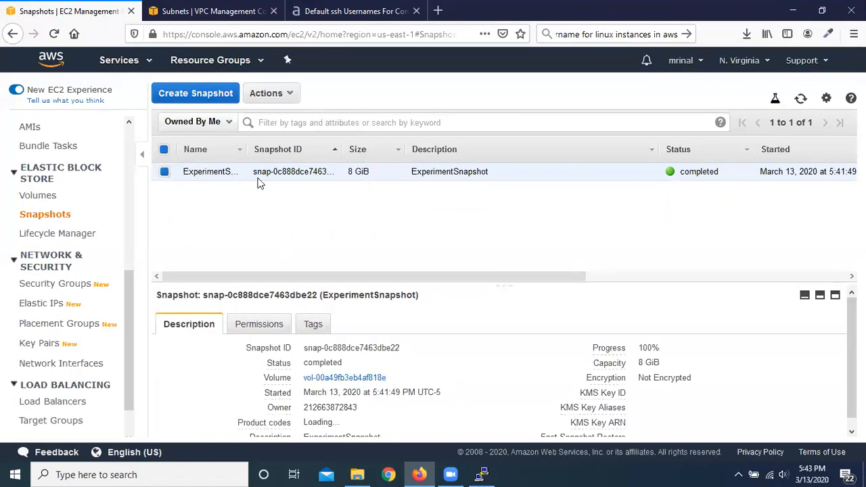
Step: Review the actions available for ExperimentSnapshot, checking the volumes list in between
{"action": "left_click", "coordinate": [291, 97]}
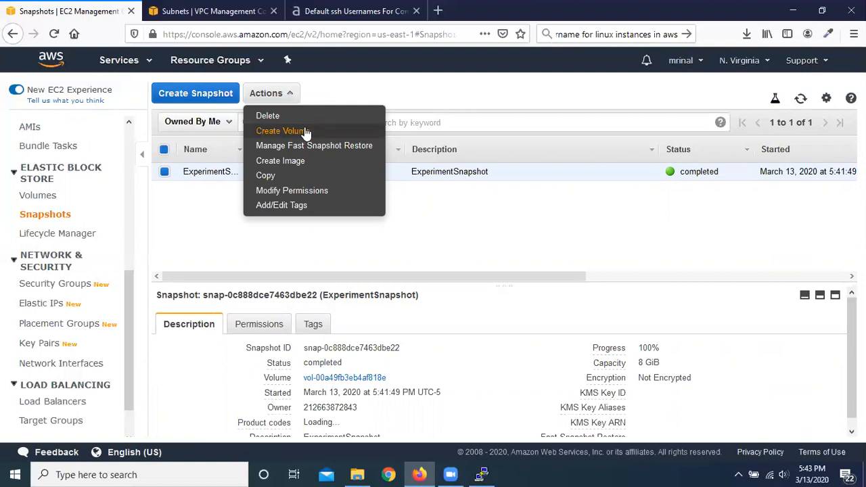
{"action": "left_click", "coordinate": [199, 209]}
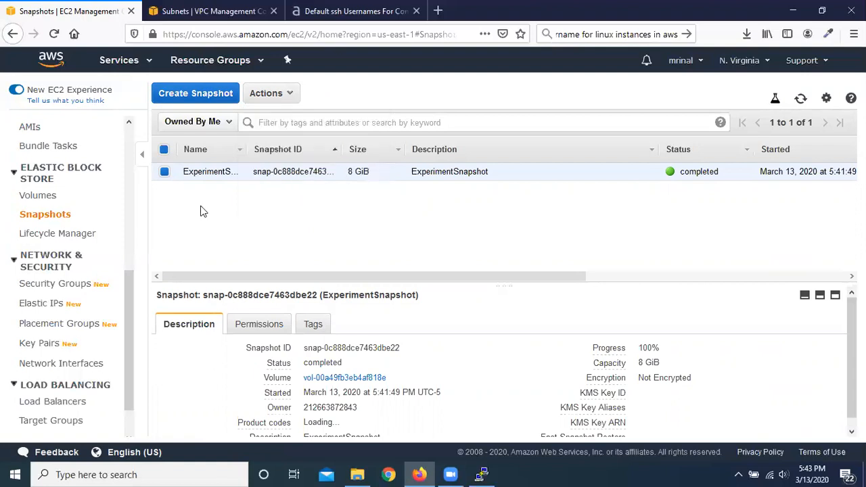
{"action": "scroll", "coordinate": [93, 317], "scroll_direction": "down", "scroll_amount": 1}
{"action": "scroll", "coordinate": [92, 318], "scroll_direction": "down", "scroll_amount": 1}
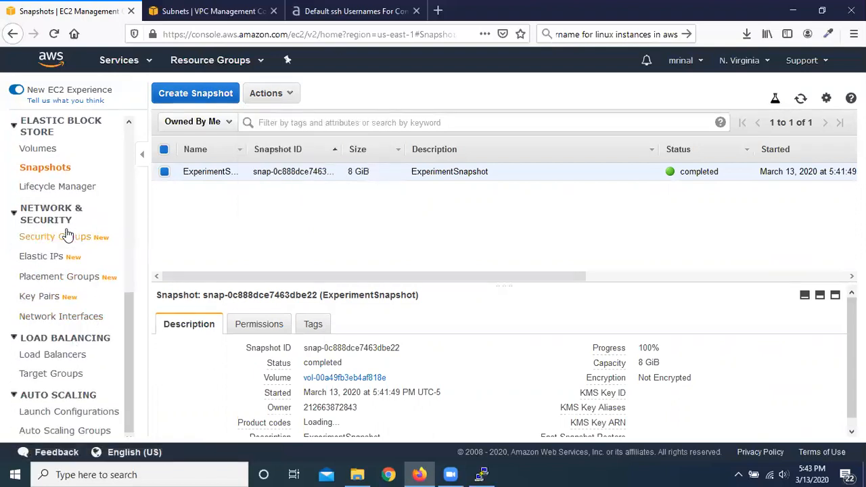
{"action": "left_click", "coordinate": [68, 149]}
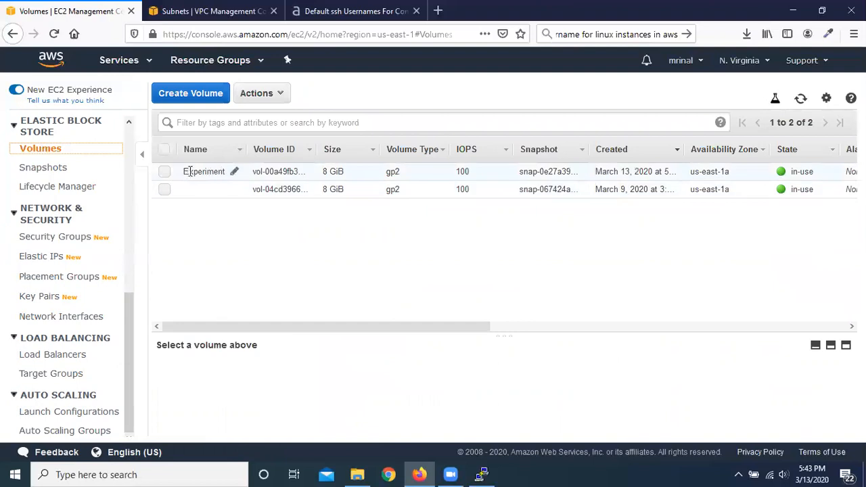
{"action": "left_click", "coordinate": [54, 168]}
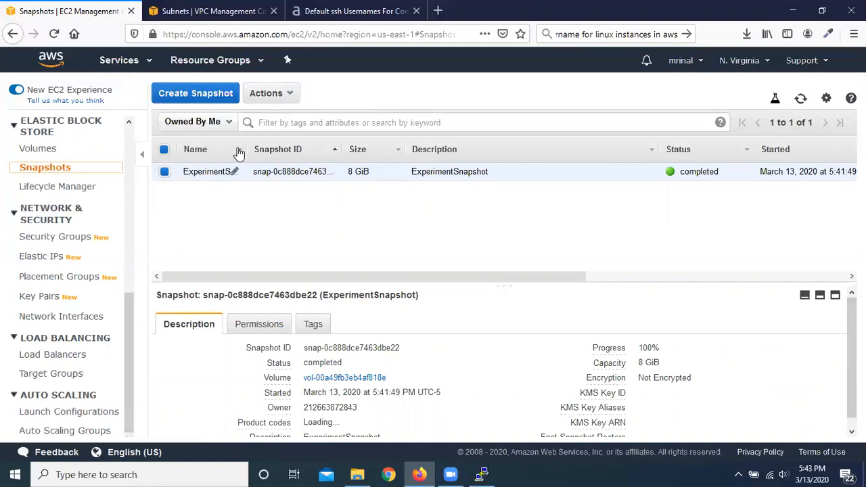
{"action": "left_click", "coordinate": [294, 99]}
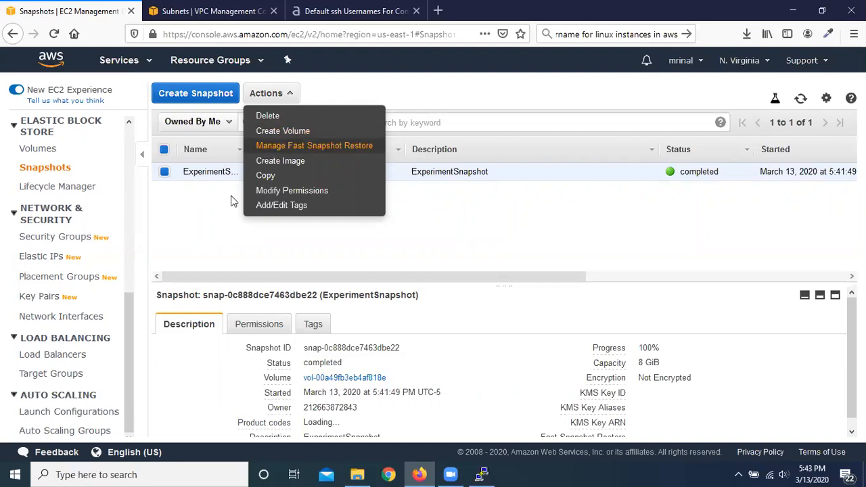
{"action": "left_click", "coordinate": [188, 218]}
Step: Review the actions available for the Experiment volume in the volumes list
{"action": "scroll", "coordinate": [71, 205], "scroll_direction": "up", "scroll_amount": 1}
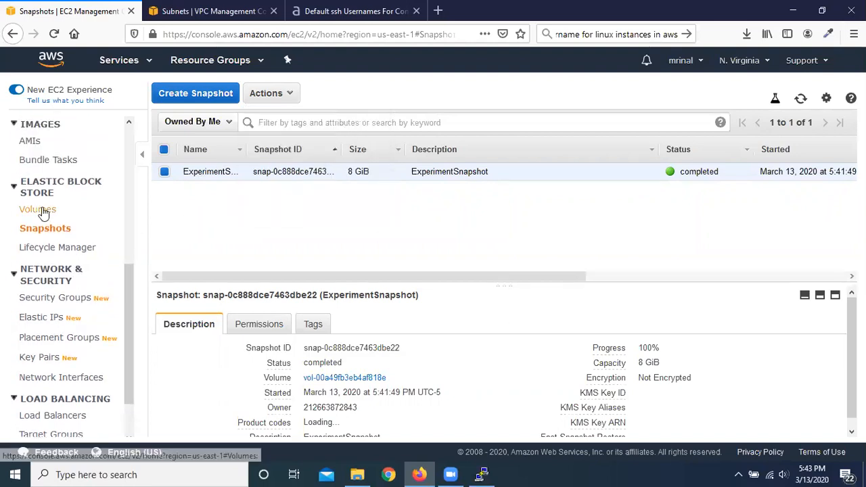
{"action": "left_click", "coordinate": [29, 209]}
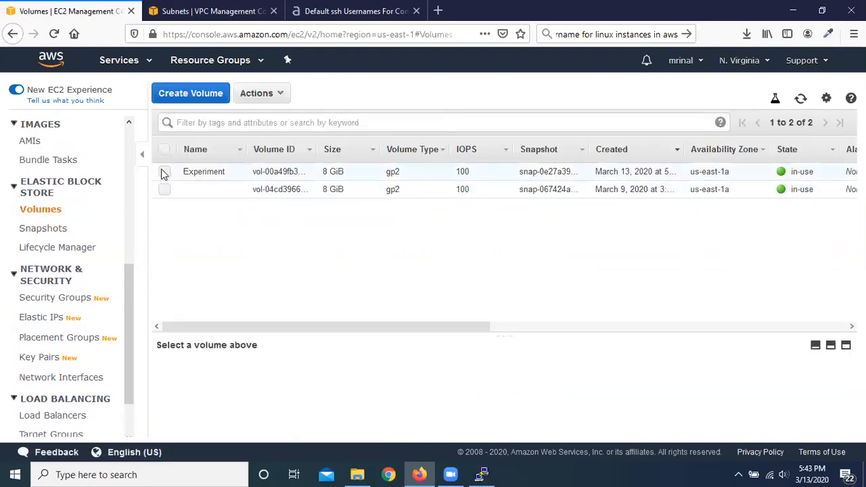
{"action": "left_click", "coordinate": [163, 171]}
{"action": "left_click", "coordinate": [285, 93]}
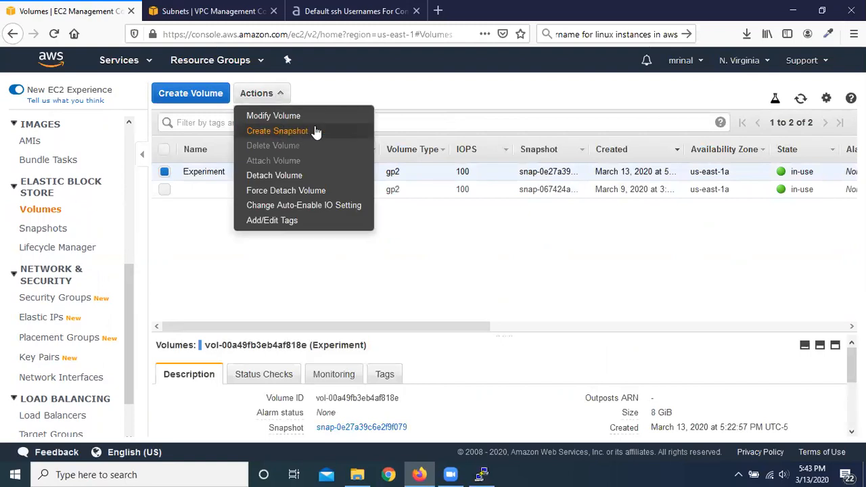
{"action": "left_click", "coordinate": [165, 172]}
Step: Create an 8 GiB General Purpose SSD (gp2) volume in us-east-1a from ExperimentSnapshot, without encryption
{"action": "left_click", "coordinate": [54, 230]}
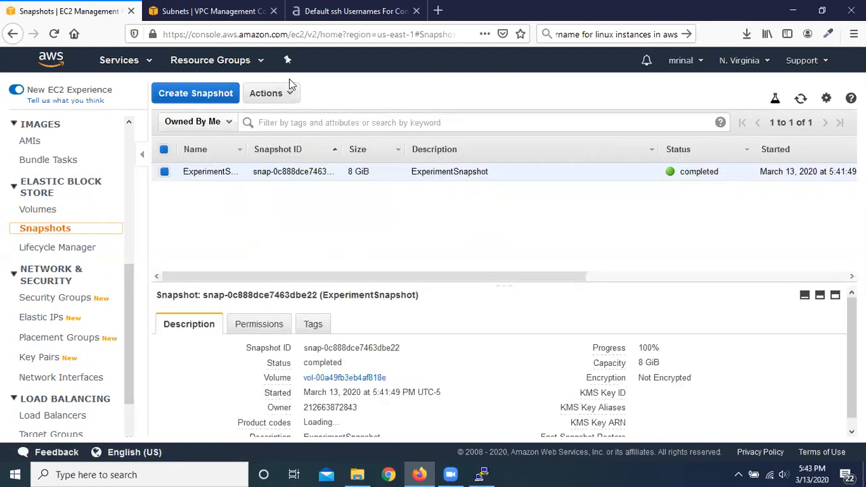
{"action": "left_click", "coordinate": [288, 97]}
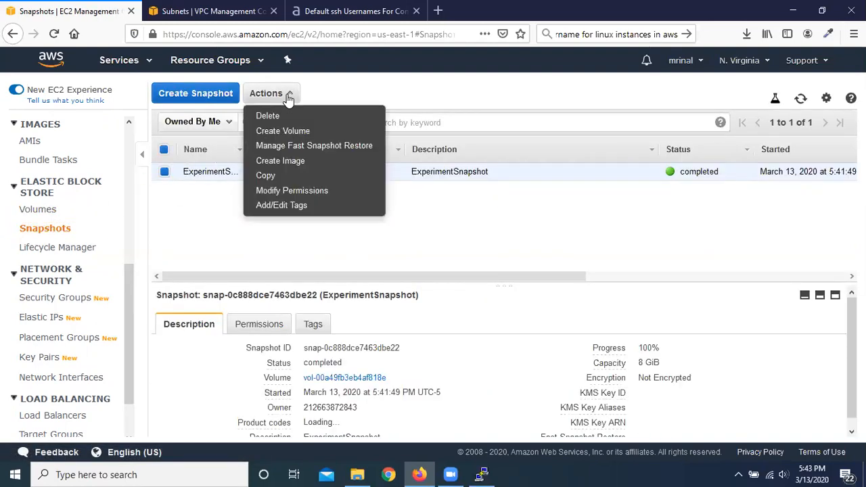
{"action": "left_click", "coordinate": [306, 130]}
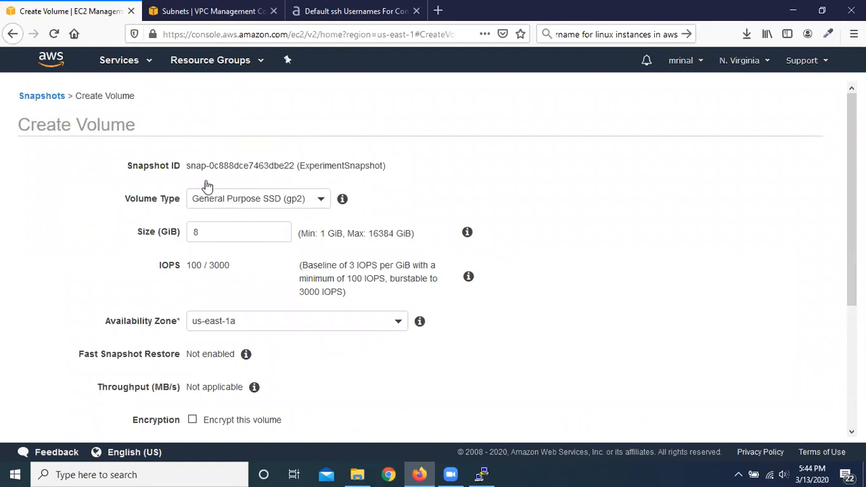
{"action": "scroll", "coordinate": [395, 240], "scroll_direction": "down", "scroll_amount": 5}
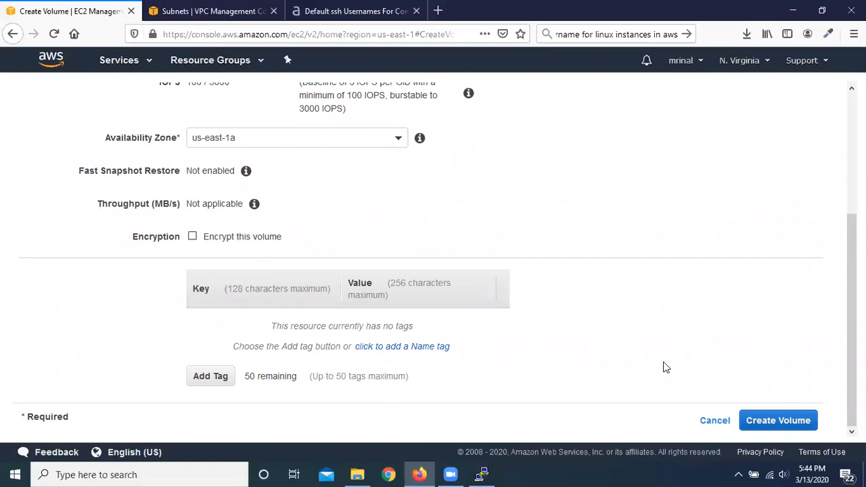
{"action": "left_click", "coordinate": [780, 420]}
{"action": "left_click", "coordinate": [589, 241]}
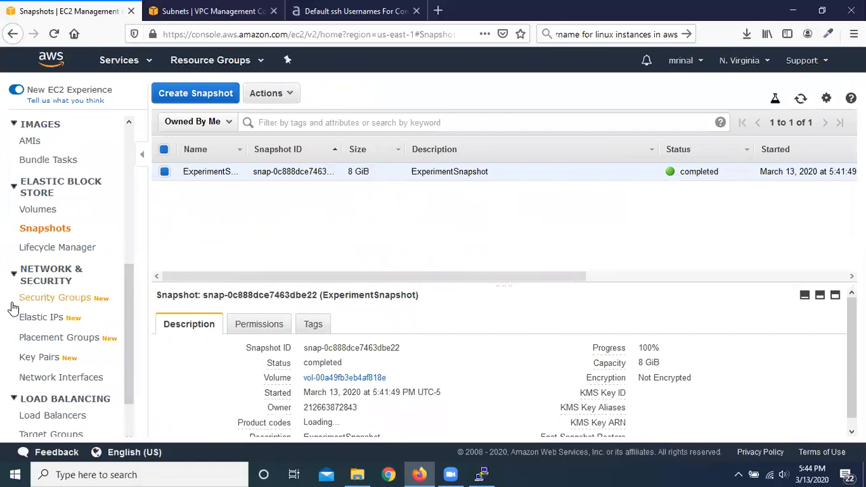
Step: Refresh the volumes list to check the new volume, and look up its source snapshot in the snapshots list
{"action": "left_click", "coordinate": [39, 211]}
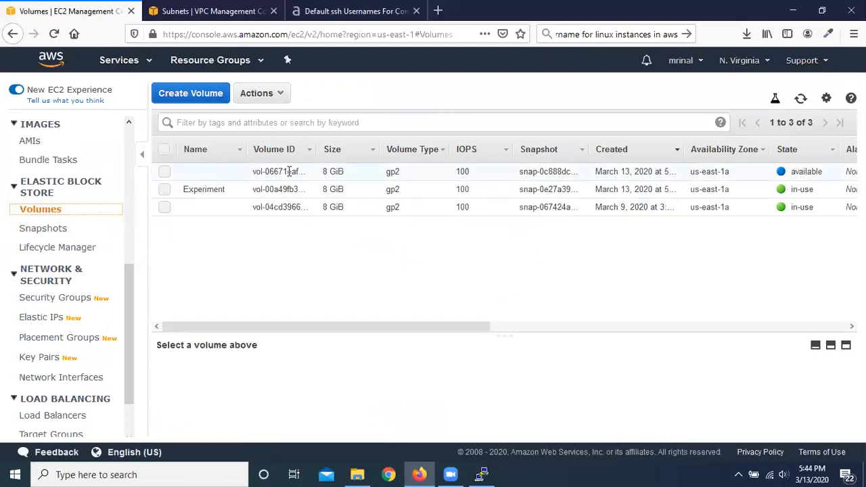
{"action": "left_click", "coordinate": [801, 98]}
{"action": "left_click", "coordinate": [36, 232]}
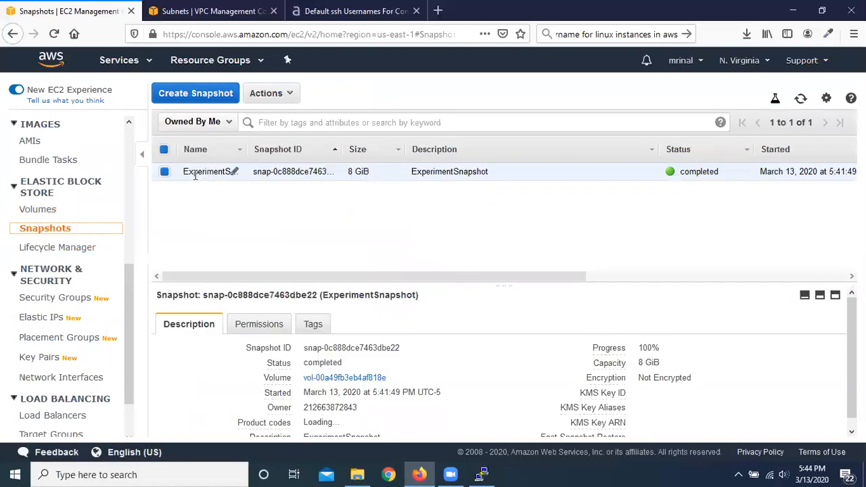
Step: Name the volume created from the snapshot VolumefromSnapshot in the volumes list
{"action": "left_click", "coordinate": [38, 210]}
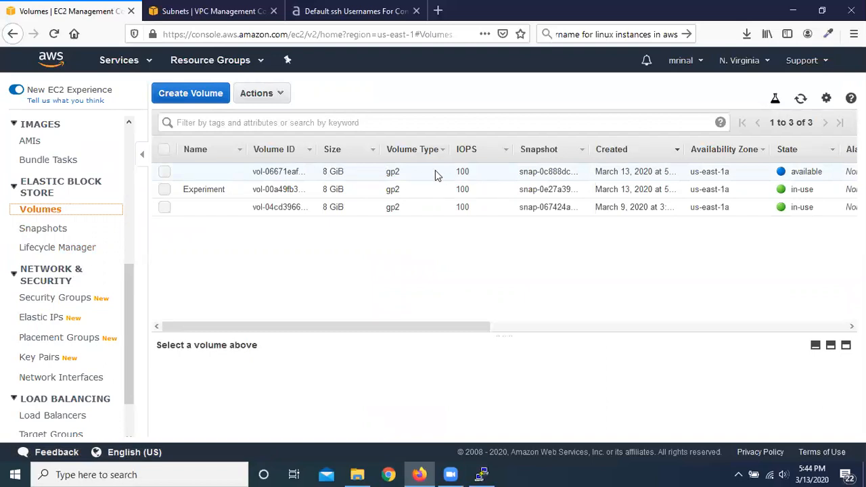
{"action": "left_click", "coordinate": [233, 173]}
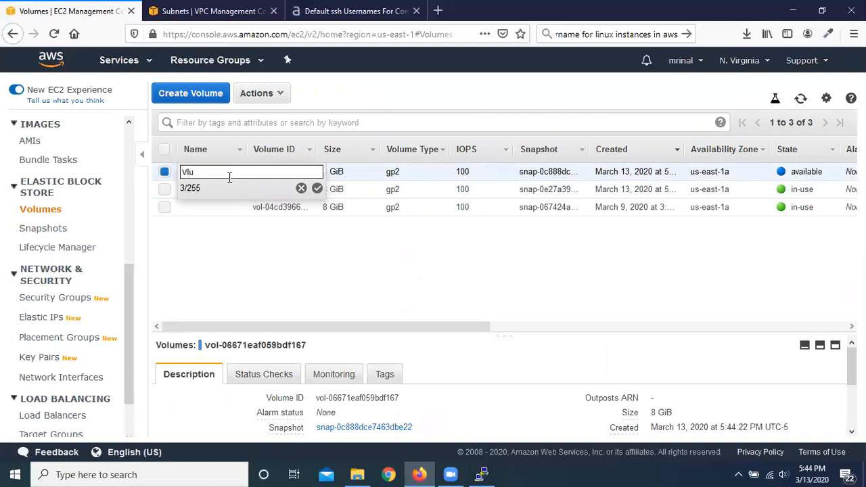
{"action": "type", "text": "VolumefromSnapshot"}
{"action": "left_click", "coordinate": [317, 188]}
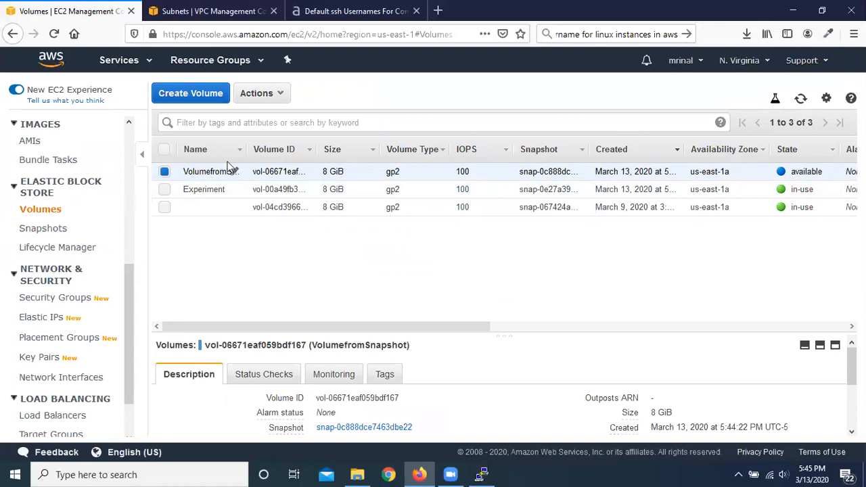
Step: Attach the VolumefromSnapshot volume to the running Experiment instance as device /dev/sdf
{"action": "left_click", "coordinate": [283, 99]}
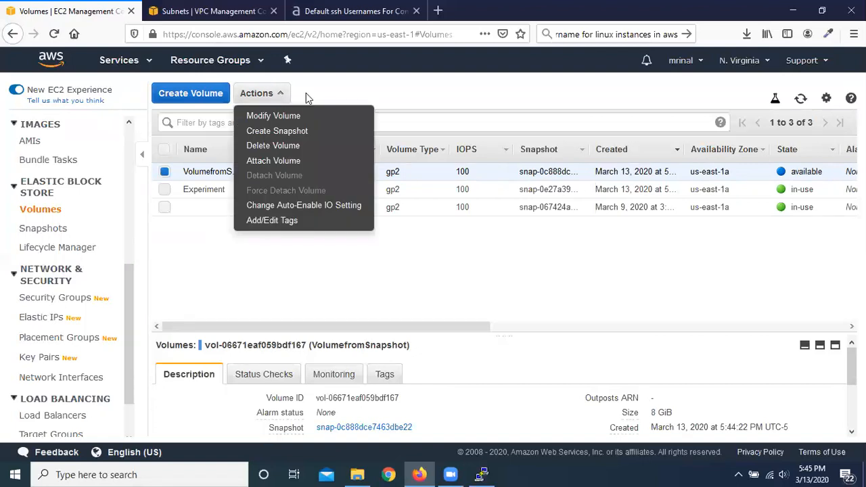
{"action": "left_click", "coordinate": [320, 163]}
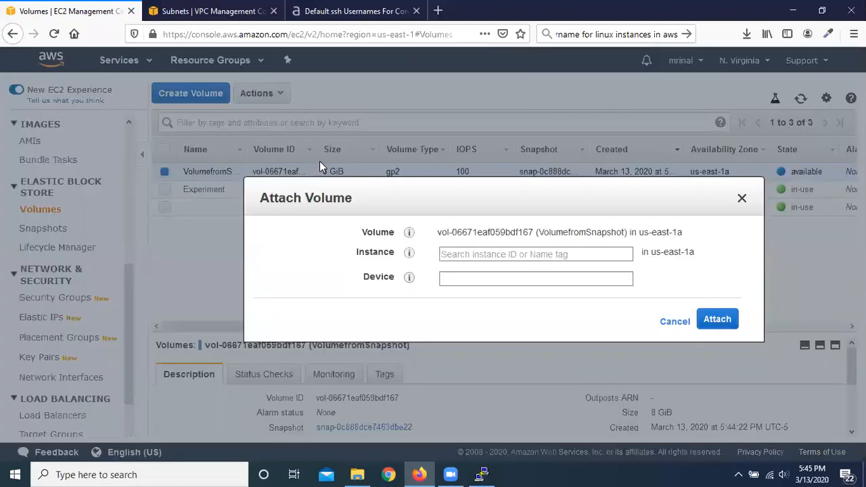
{"action": "left_click", "coordinate": [494, 254]}
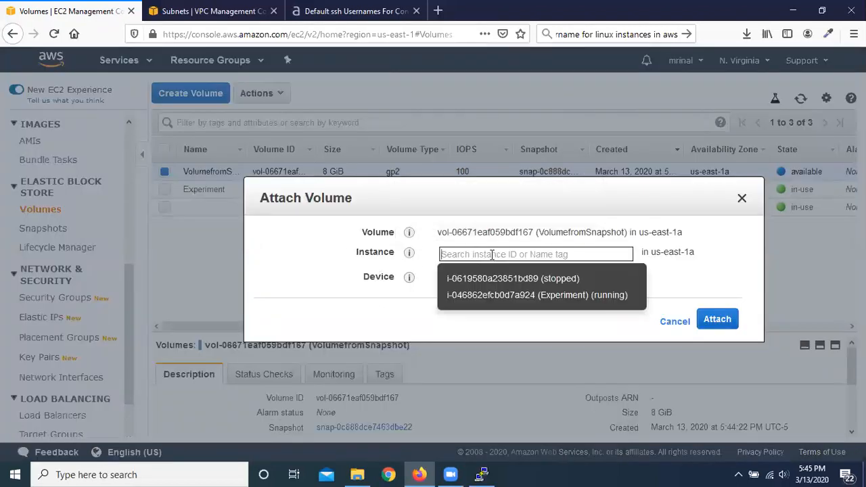
{"action": "left_click", "coordinate": [323, 256]}
{"action": "left_click", "coordinate": [482, 279]}
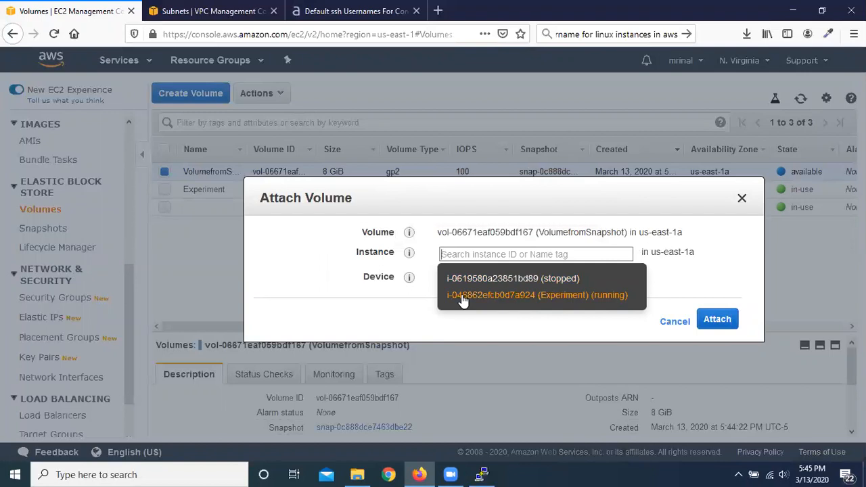
{"action": "left_click", "coordinate": [566, 295]}
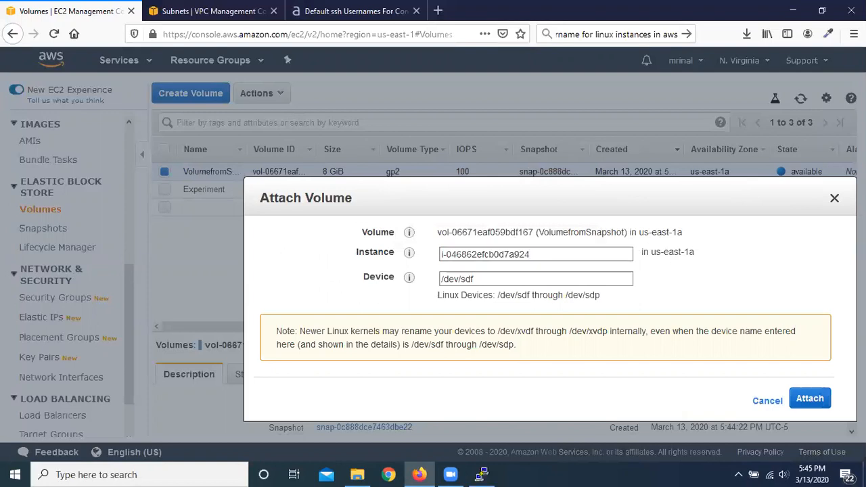
{"action": "left_click", "coordinate": [810, 400]}
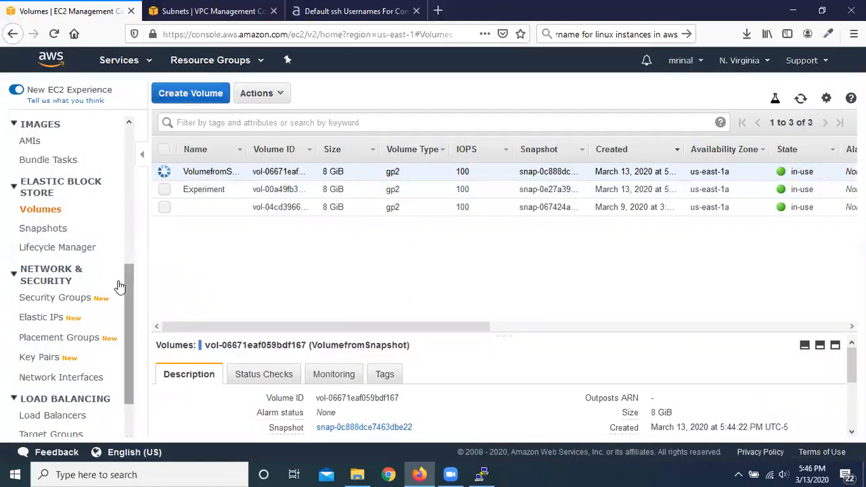
Step: Check ExperimentSnapshot in the snapshots list, and review the actions available for the Experiment volume in the volumes list
{"action": "scroll", "coordinate": [32, 273], "scroll_direction": "down", "scroll_amount": 1}
{"action": "scroll", "coordinate": [32, 273], "scroll_direction": "down", "scroll_amount": 1}
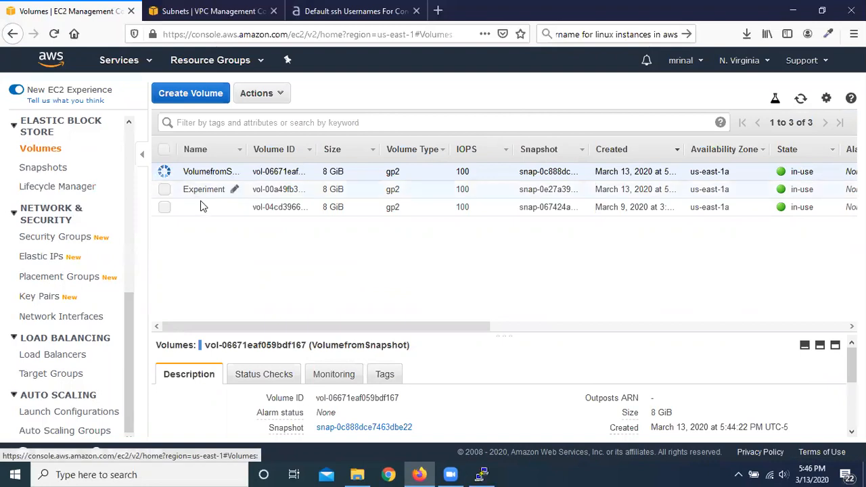
{"action": "left_click", "coordinate": [46, 169]}
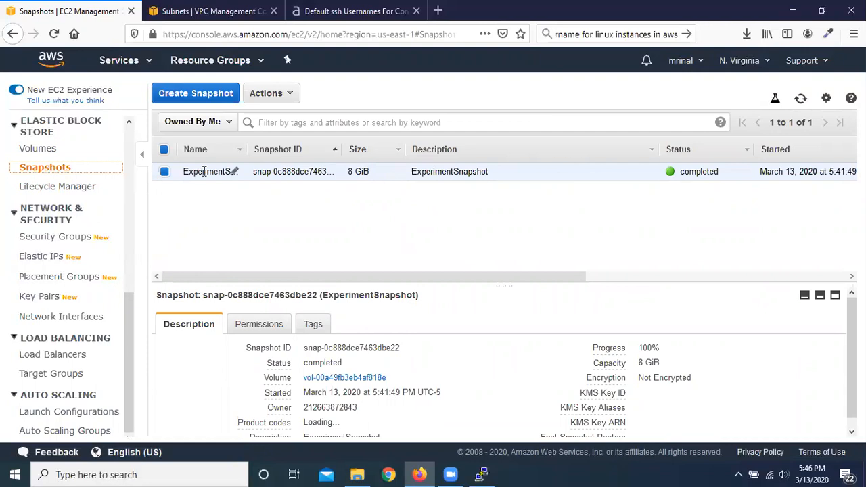
{"action": "left_click", "coordinate": [42, 147]}
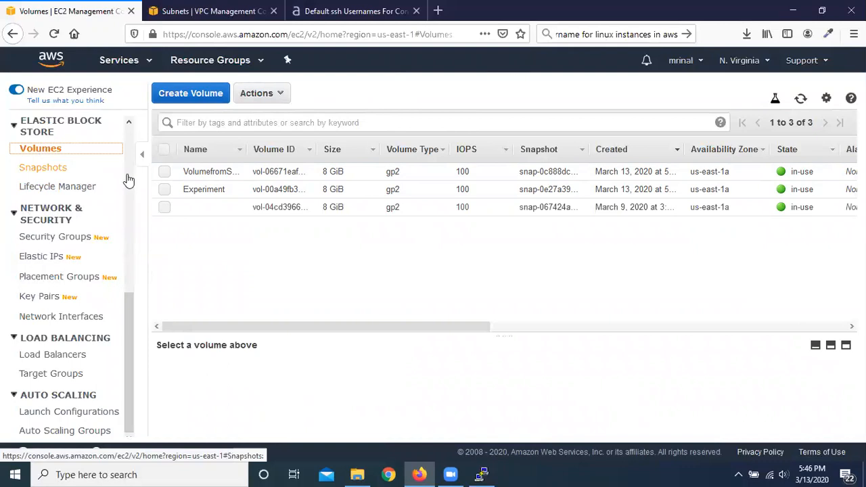
{"action": "scroll", "coordinate": [73, 249], "scroll_direction": "up", "scroll_amount": 2}
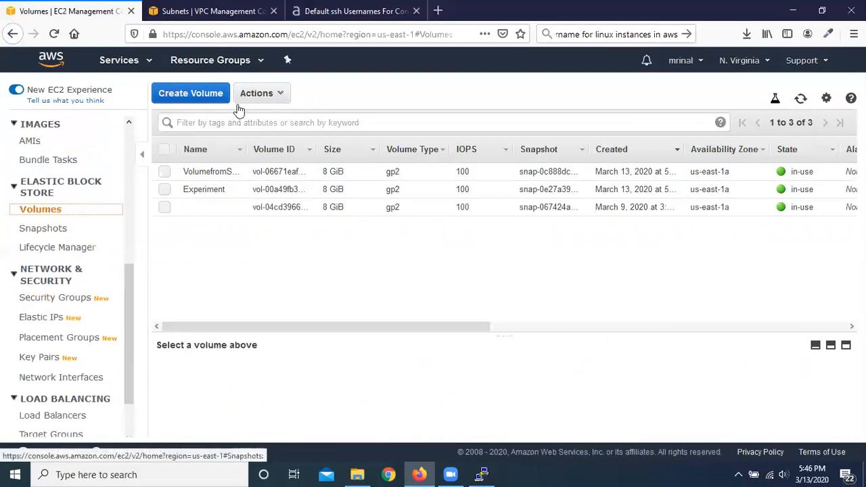
{"action": "left_click", "coordinate": [282, 94]}
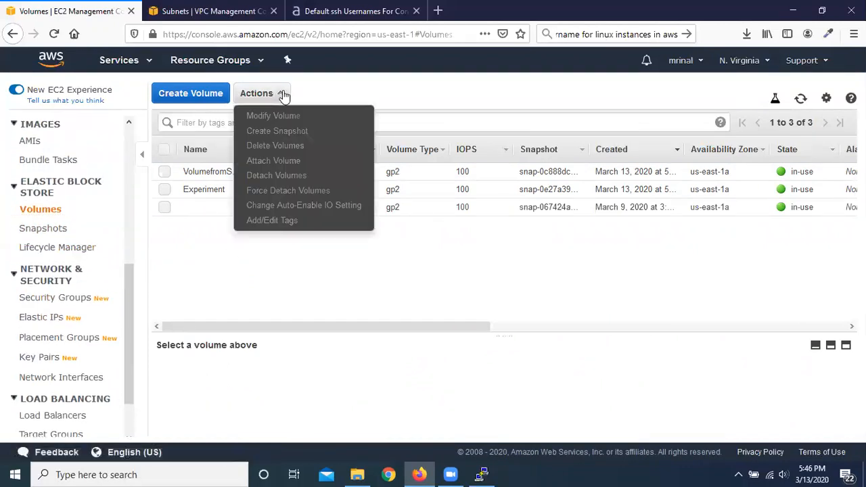
{"action": "left_click", "coordinate": [194, 274]}
{"action": "left_click", "coordinate": [164, 191]}
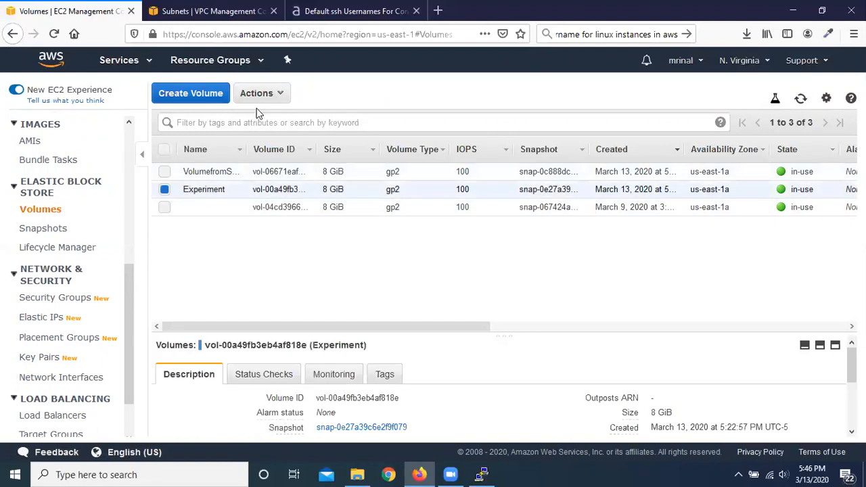
{"action": "left_click", "coordinate": [285, 93]}
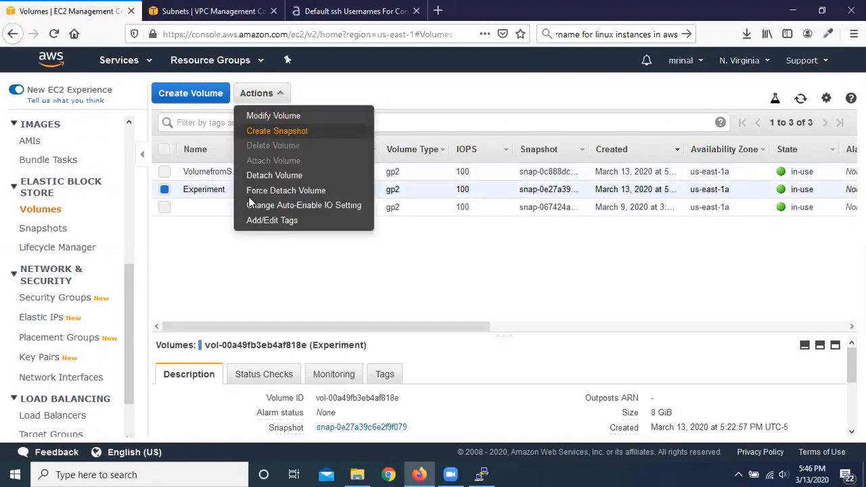
{"action": "left_click", "coordinate": [202, 271]}
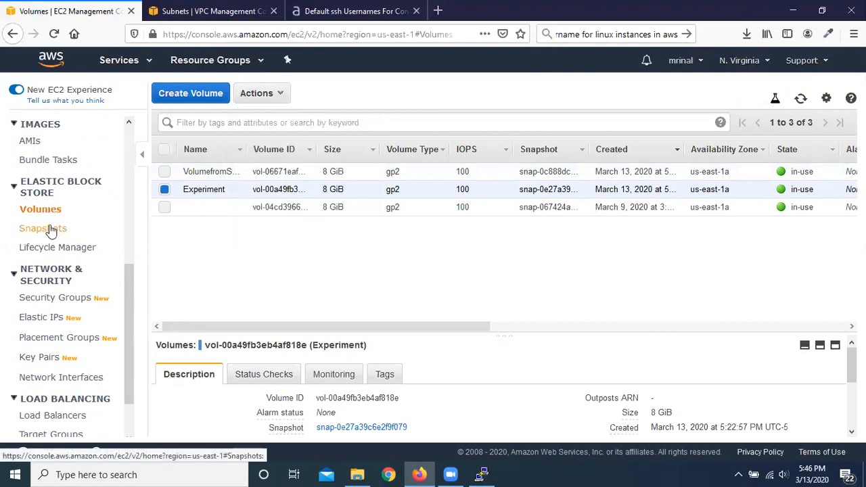
Step: Start creating an image from ExperimentSnapshot and name it AMIexperiment
{"action": "scroll", "coordinate": [58, 230], "scroll_direction": "up", "scroll_amount": 2}
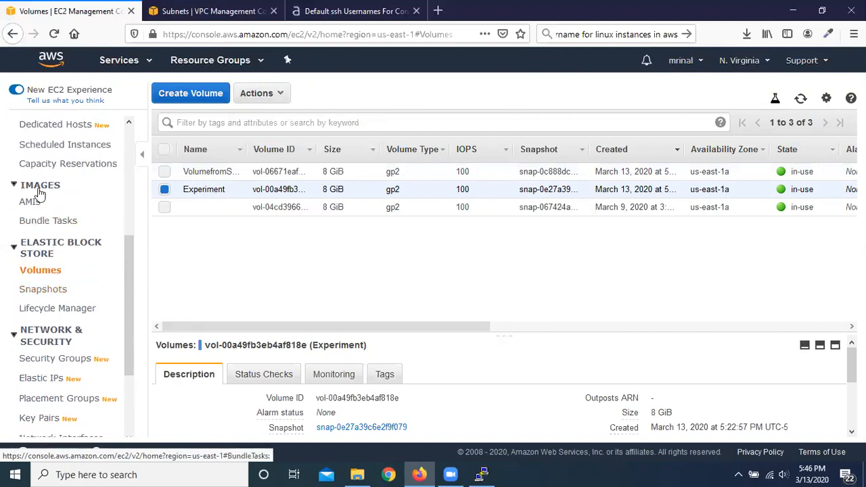
{"action": "left_click", "coordinate": [61, 293]}
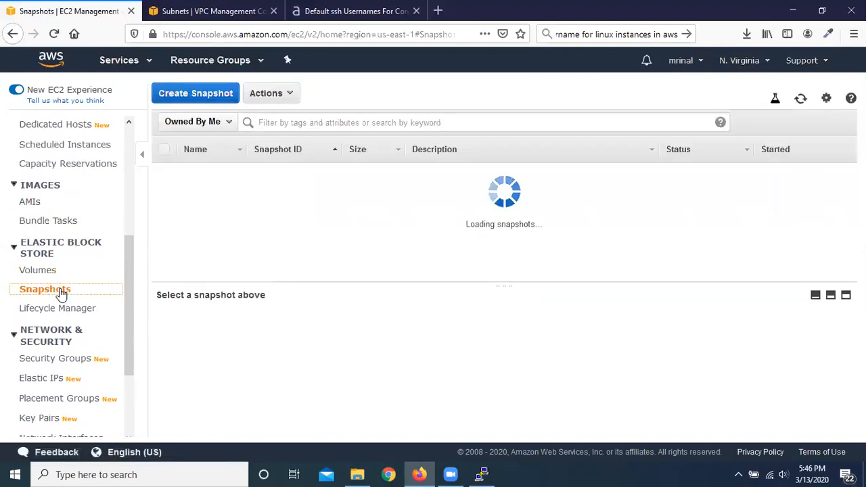
{"action": "left_click", "coordinate": [291, 97]}
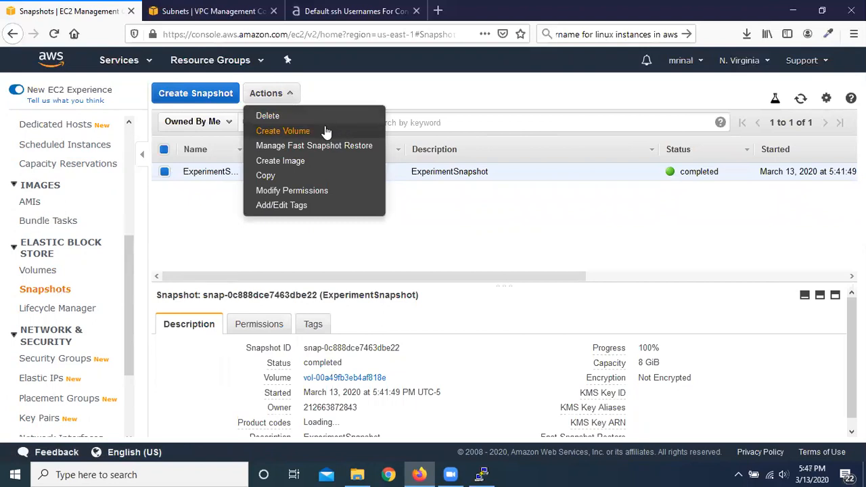
{"action": "left_click", "coordinate": [352, 170]}
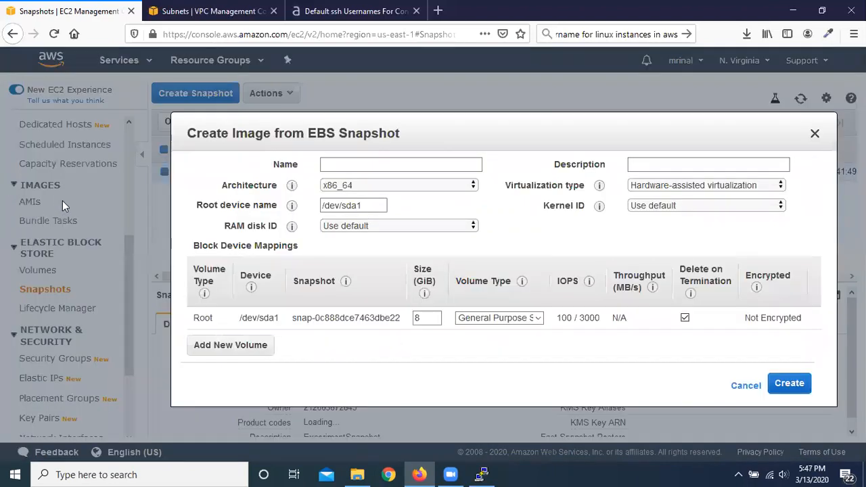
{"action": "left_click", "coordinate": [389, 163]}
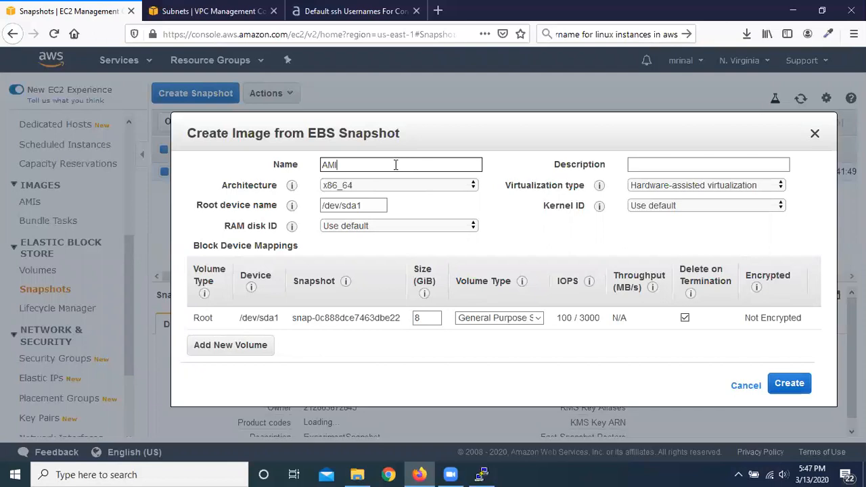
{"action": "type", "text": "iment"}
Step: Copy the image name AMIexperiment into the description and create the image with the default settings
{"action": "left_click_drag", "start_coordinate": [399, 165], "coordinate": [290, 163]}
{"action": "right_click", "coordinate": [347, 163]}
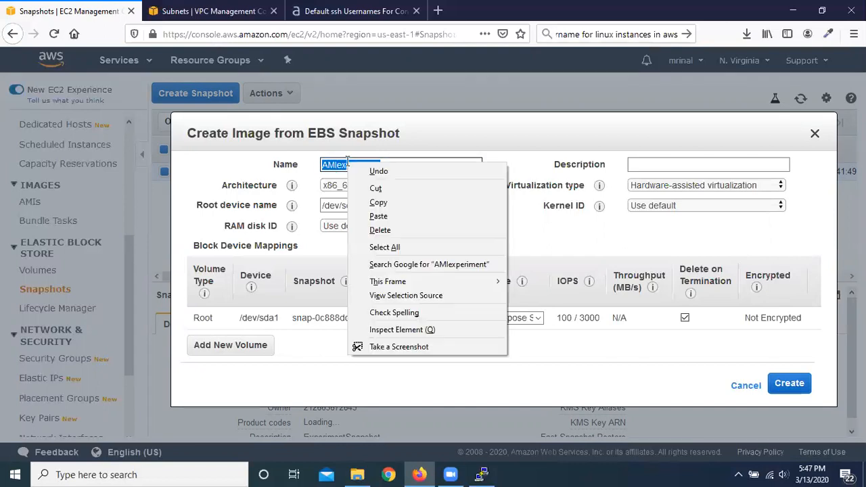
{"action": "left_click", "coordinate": [378, 202]}
{"action": "left_click", "coordinate": [712, 165]}
{"action": "right_click", "coordinate": [712, 165]}
{"action": "left_click", "coordinate": [745, 218]}
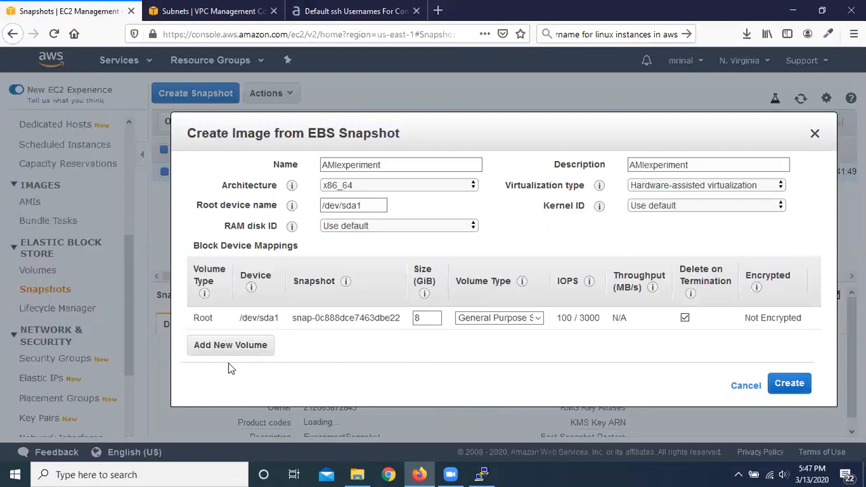
{"action": "left_click", "coordinate": [791, 384]}
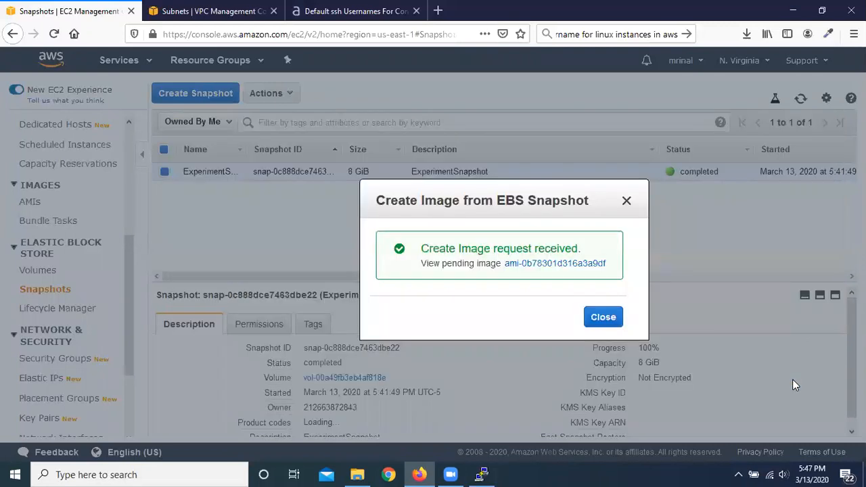
{"action": "left_click", "coordinate": [604, 319]}
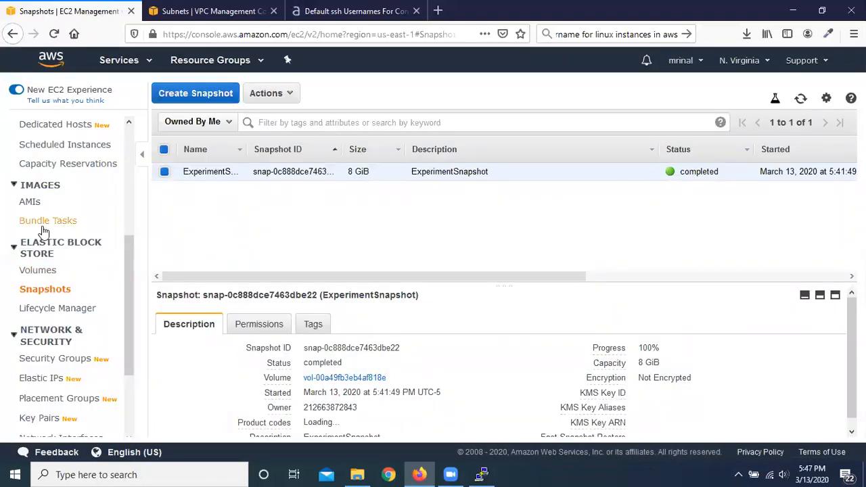
Step: Refresh the AMIs list to check AMIexperiment and review the actions available for it
{"action": "left_click", "coordinate": [27, 203]}
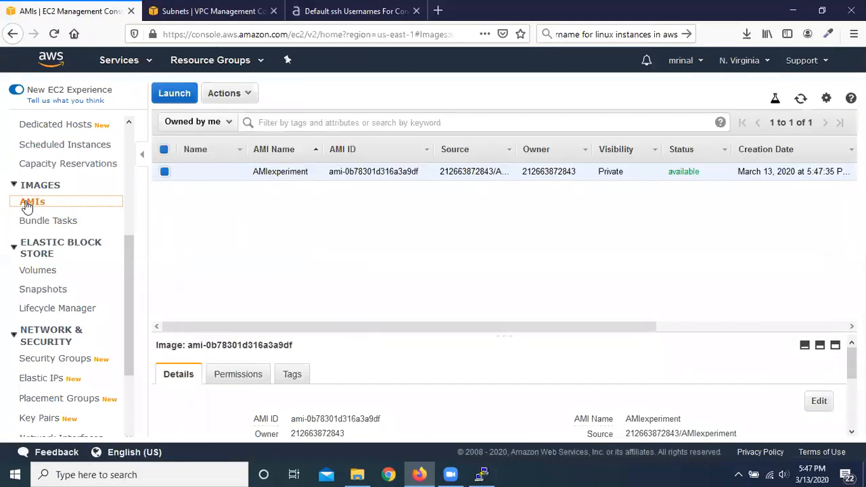
{"action": "left_click_drag", "start_coordinate": [463, 327], "coordinate": [227, 268]}
{"action": "left_click", "coordinate": [800, 100]}
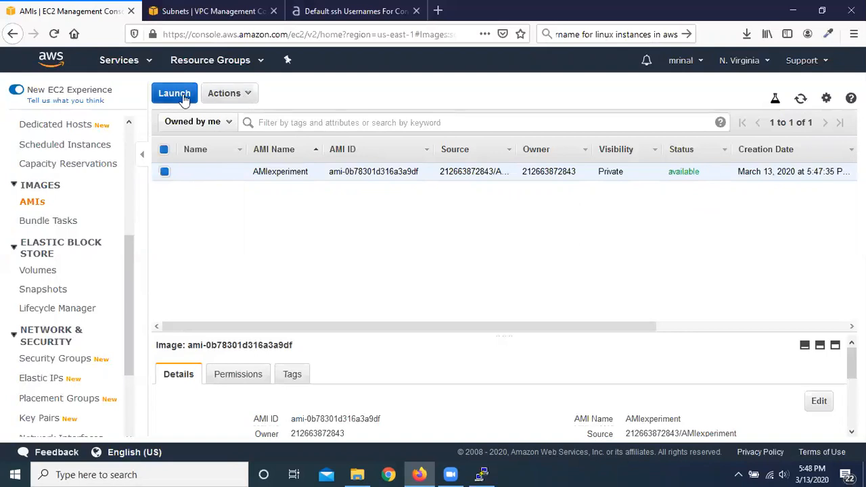
{"action": "left_click", "coordinate": [249, 94]}
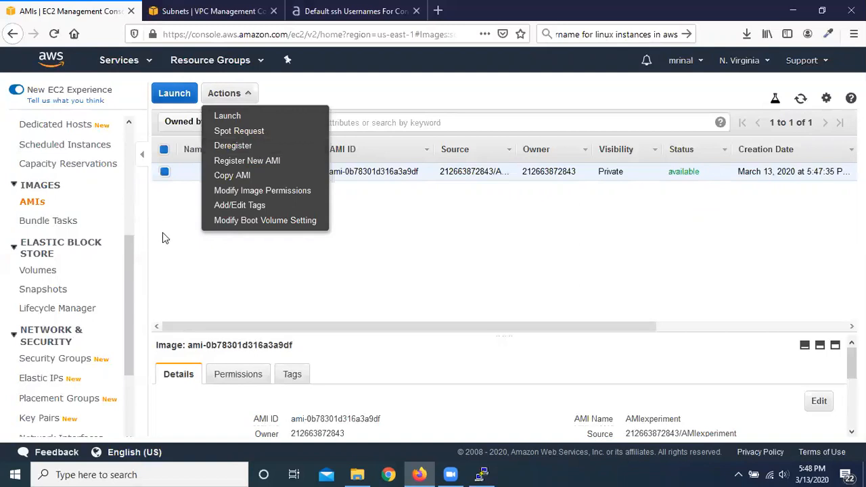
{"action": "left_click", "coordinate": [188, 214]}
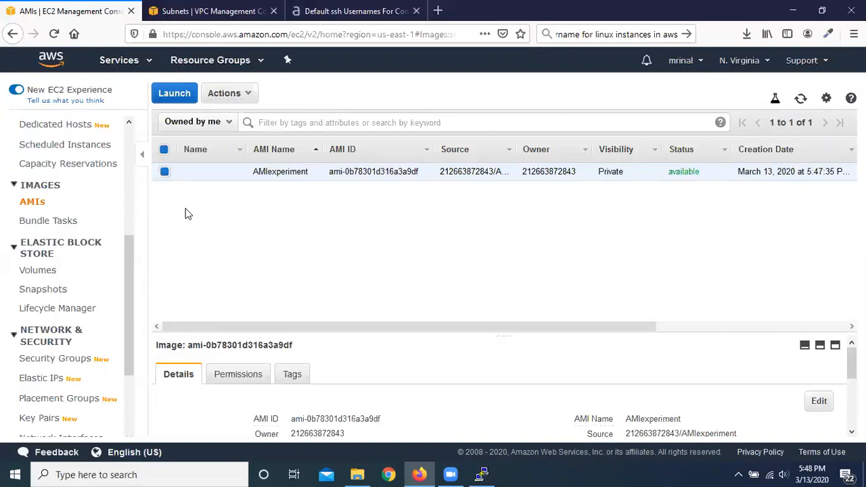
{"action": "left_click", "coordinate": [245, 94]}
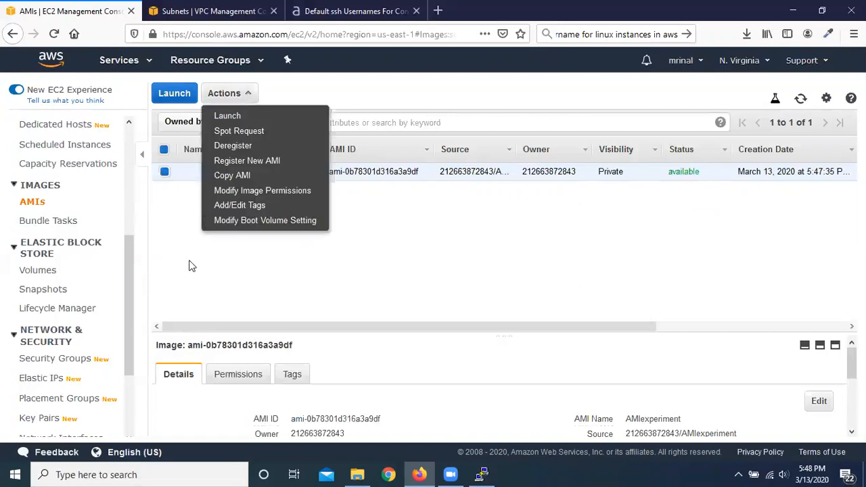
{"action": "left_click", "coordinate": [211, 225]}
Step: Set up an instance launch from AMIexperiment as t2.micro, keeping the default instance details and storage and adding no tags
{"action": "left_click", "coordinate": [177, 95]}
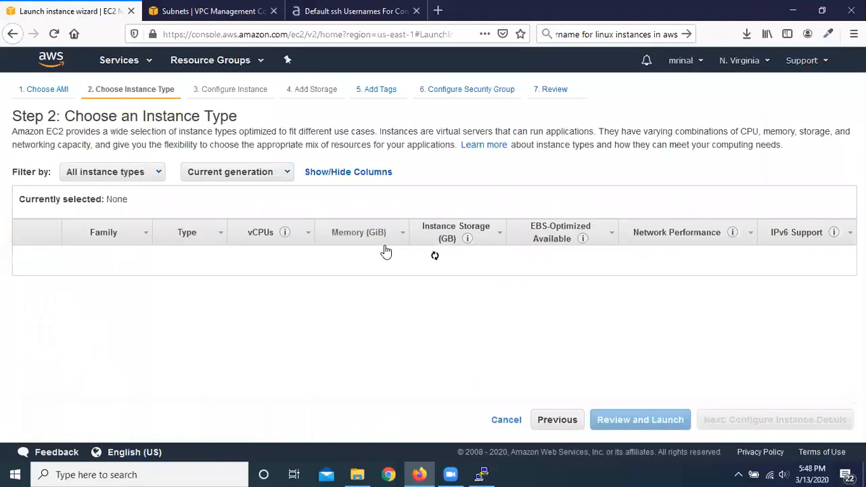
{"action": "left_click", "coordinate": [782, 426]}
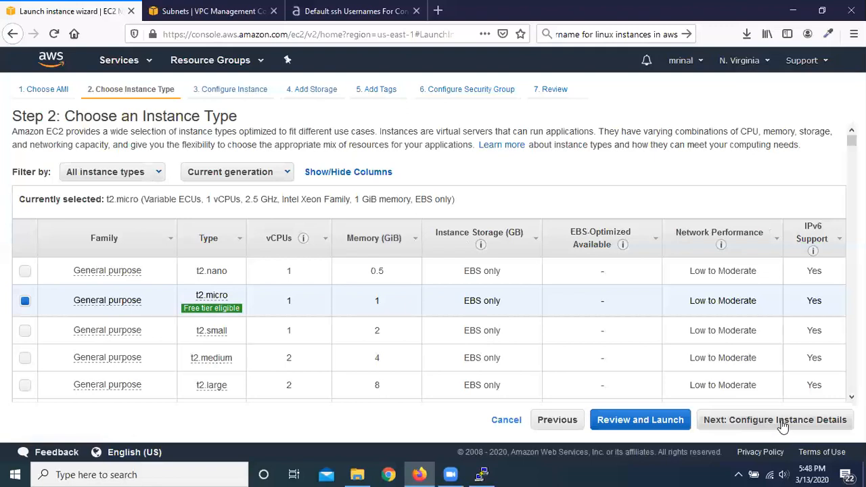
{"action": "left_click", "coordinate": [800, 427]}
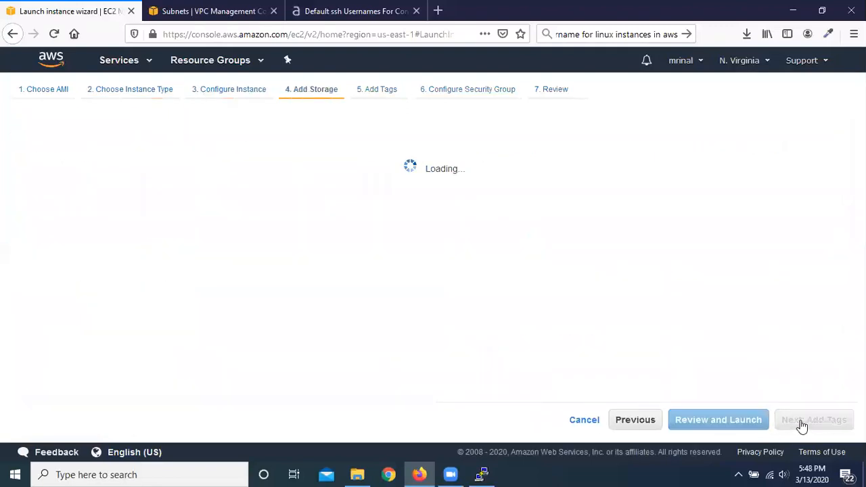
{"action": "left_click", "coordinate": [801, 426]}
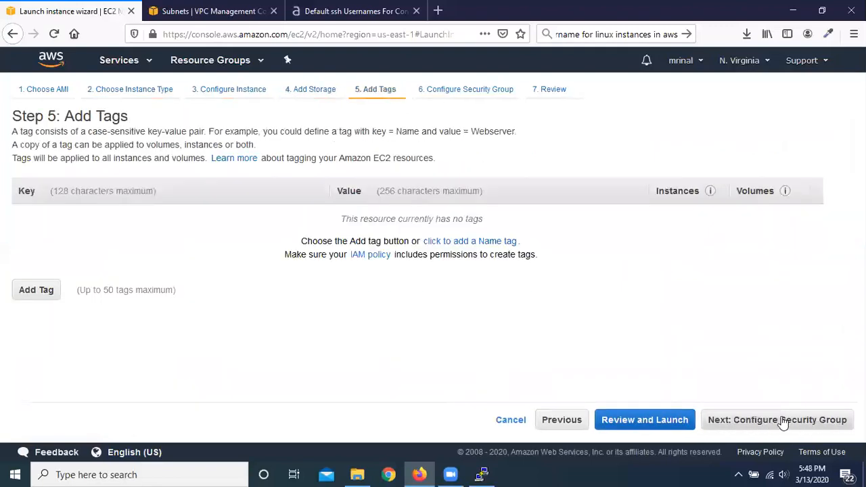
{"action": "left_click", "coordinate": [783, 421]}
Step: Assign the existing default security group to the instance and proceed to the launch review
{"action": "left_click", "coordinate": [206, 195]}
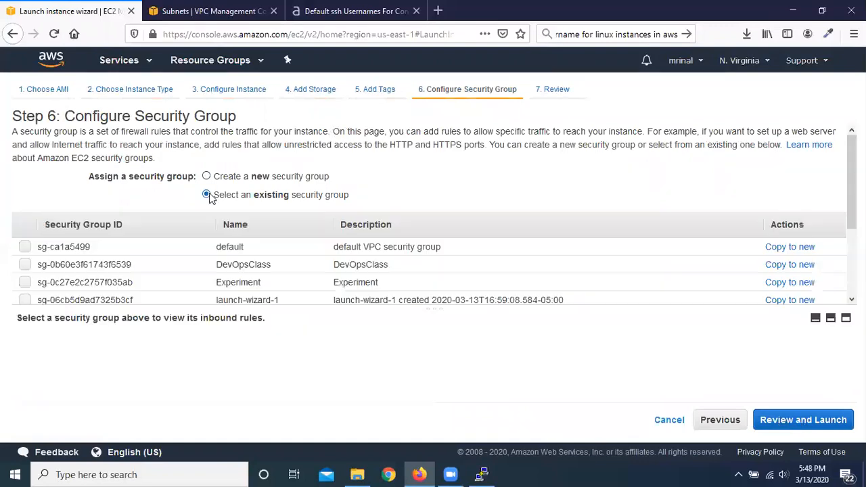
{"action": "left_click", "coordinate": [25, 247]}
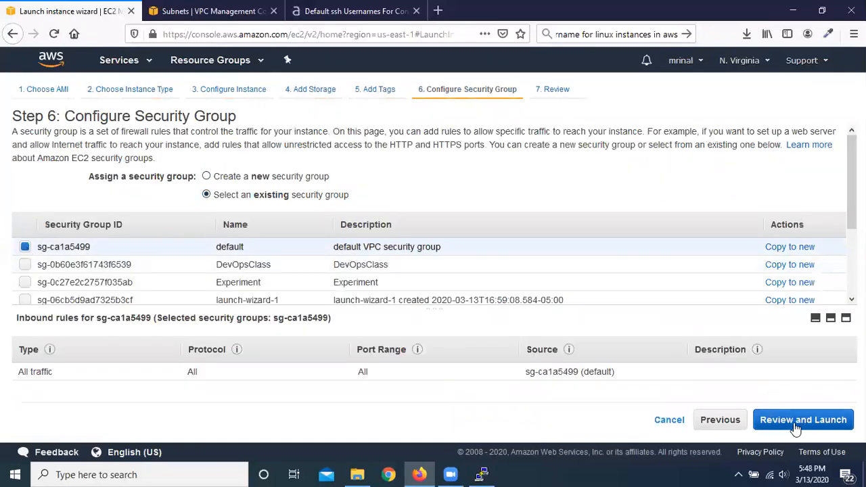
{"action": "left_click", "coordinate": [827, 420]}
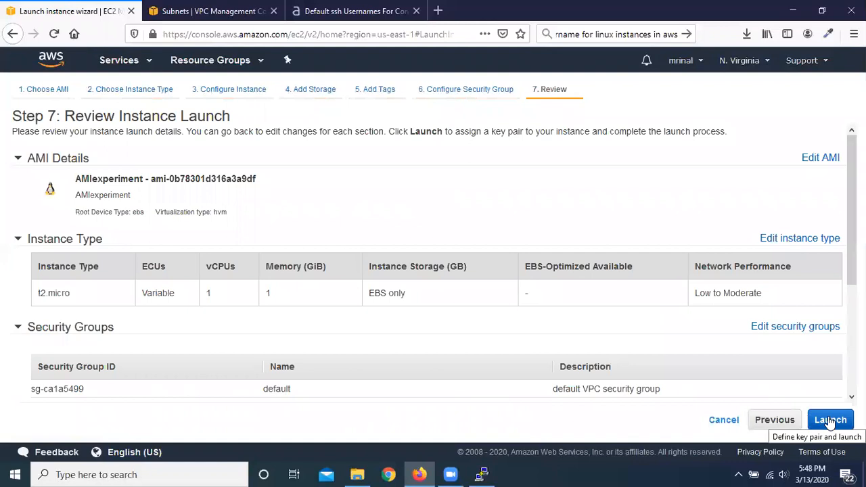
Step: Launch the instance with the existing experiment key pair, acknowledging access to its private key file, and view the instances list
{"action": "left_click", "coordinate": [829, 420]}
{"action": "left_click", "coordinate": [249, 318]}
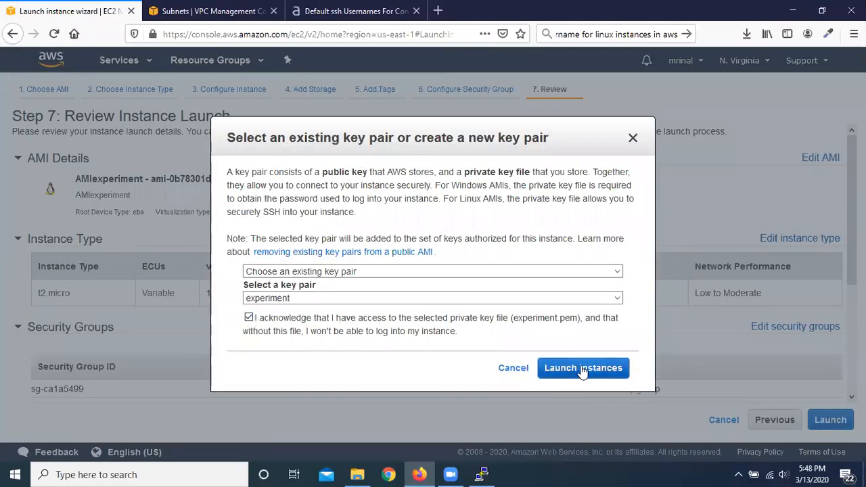
{"action": "left_click", "coordinate": [582, 370]}
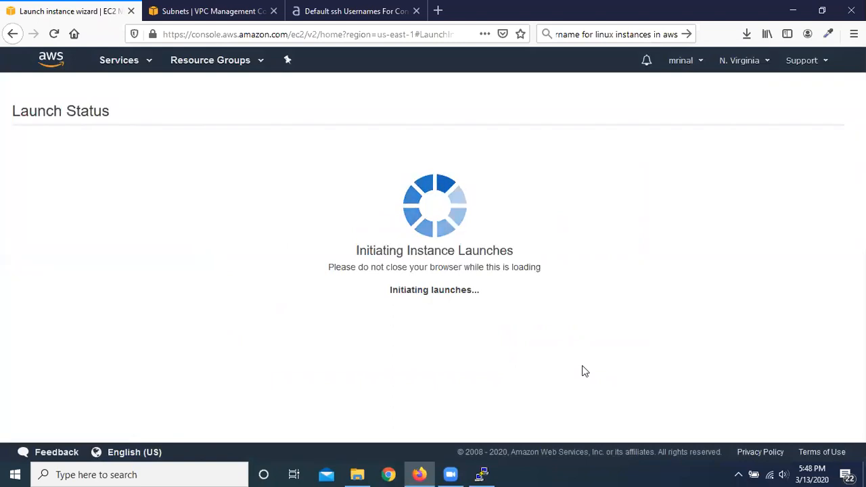
{"action": "scroll", "coordinate": [726, 284], "scroll_direction": "down", "scroll_amount": 3}
{"action": "left_click", "coordinate": [802, 427]}
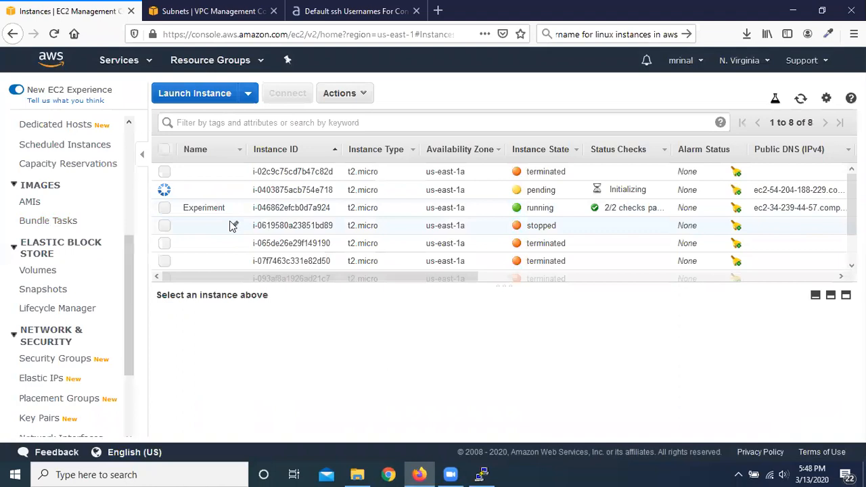
Step: Name the newly launched pending instance experimentCopy
{"action": "left_click", "coordinate": [235, 190]}
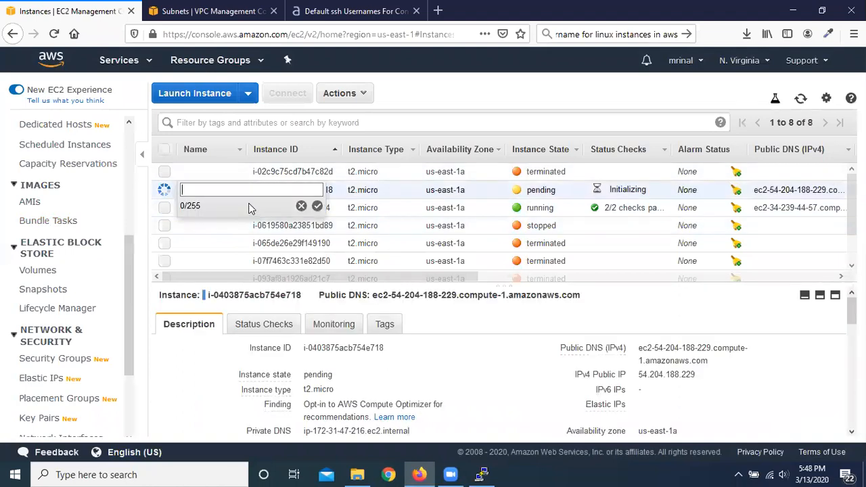
{"action": "type", "text": "experimentCopy"}
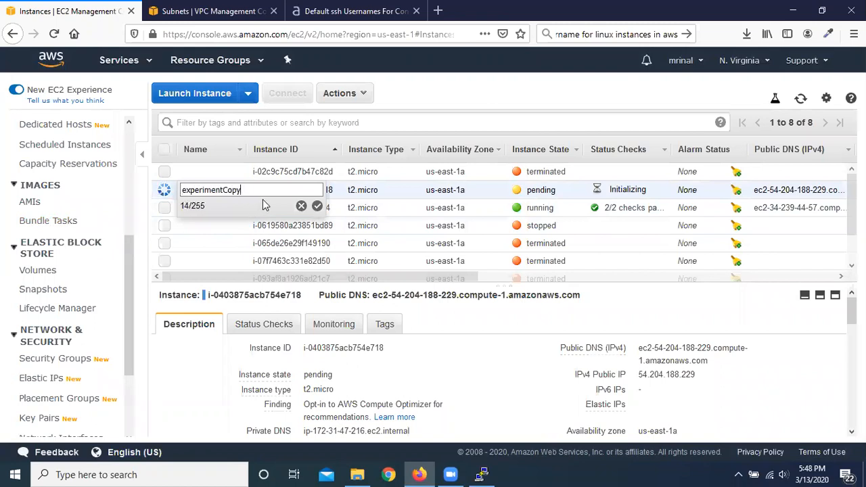
{"action": "left_click", "coordinate": [317, 205]}
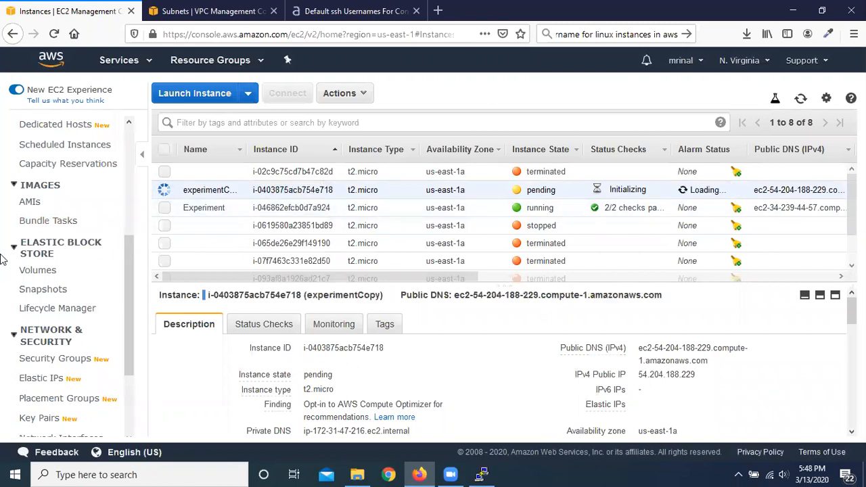
Step: Copy AMIexperiment to the US East (Ohio) region, keeping the default name and description and leaving the target snapshots unencrypted
{"action": "left_click", "coordinate": [29, 203]}
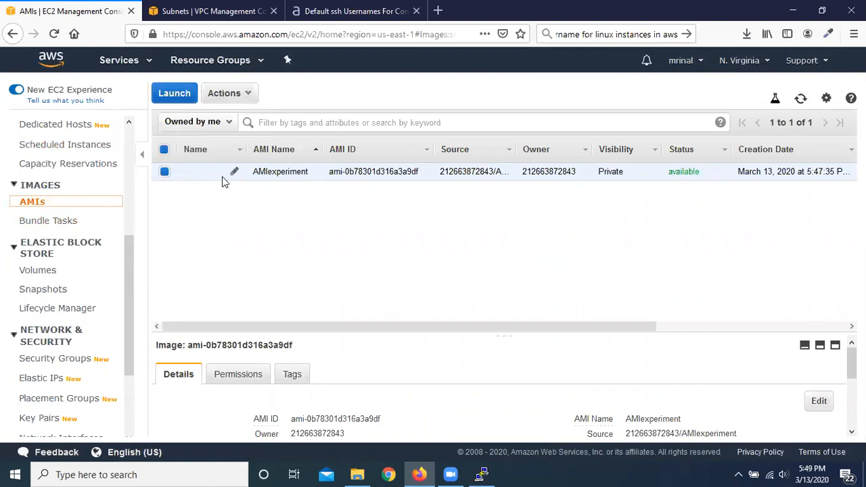
{"action": "left_click", "coordinate": [251, 97]}
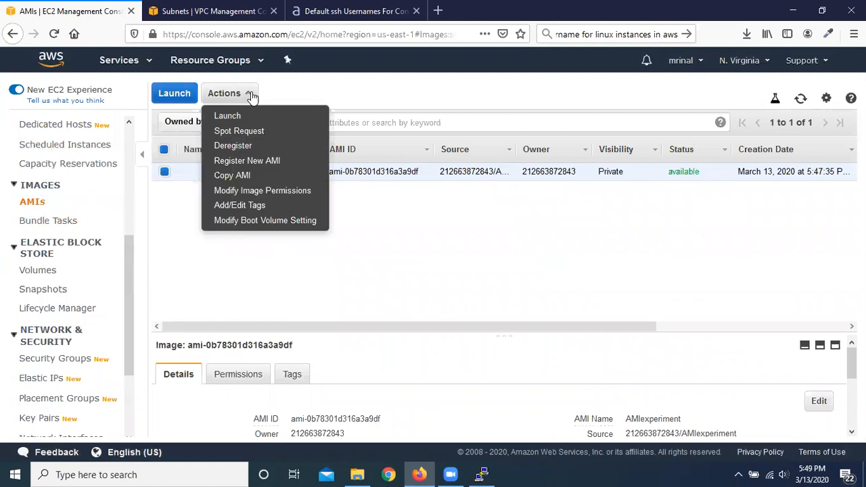
{"action": "left_click", "coordinate": [289, 176]}
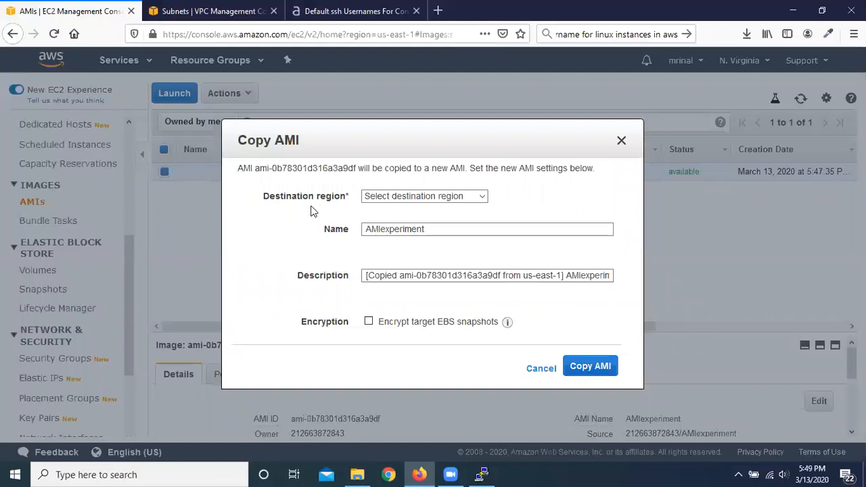
{"action": "left_click", "coordinate": [463, 198]}
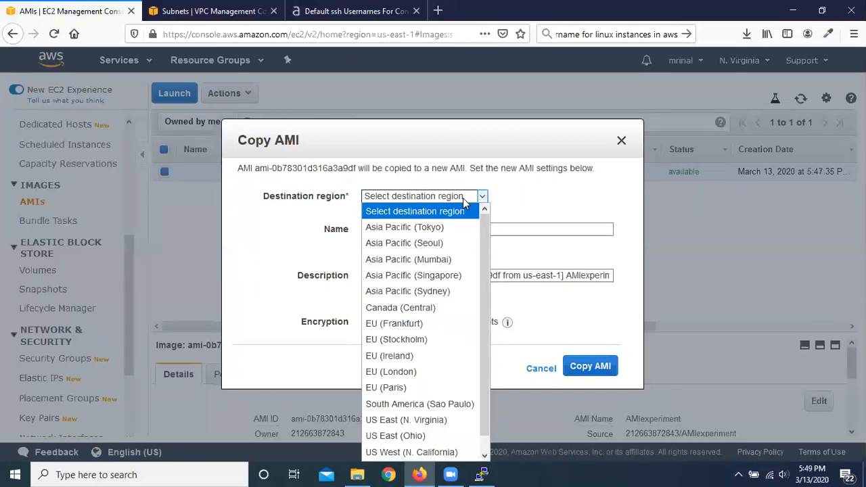
{"action": "scroll", "coordinate": [431, 308], "scroll_direction": "down", "scroll_amount": 1}
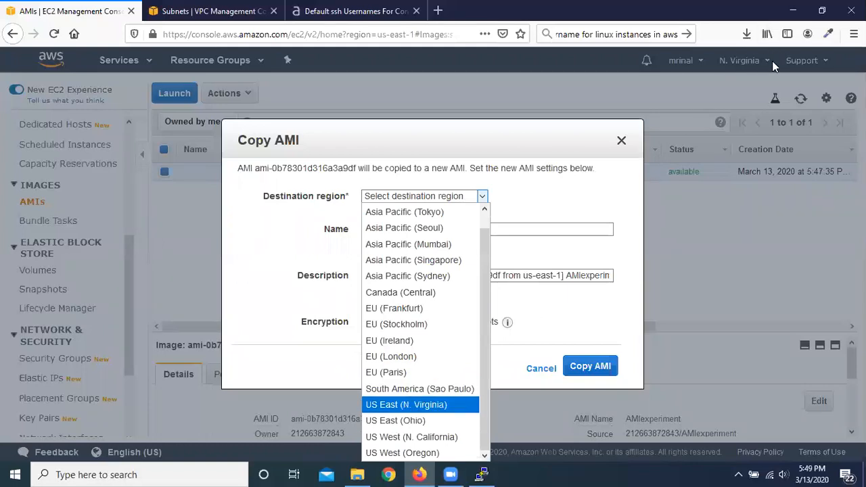
{"action": "left_click", "coordinate": [443, 421]}
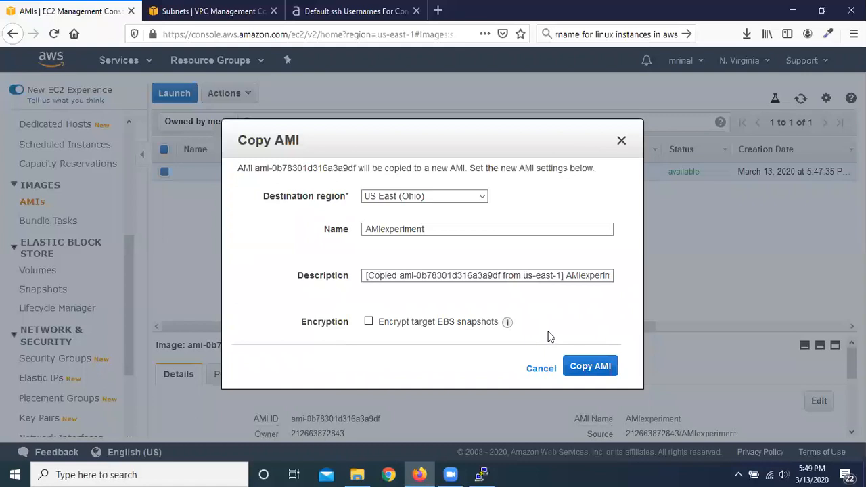
{"action": "left_click", "coordinate": [591, 366]}
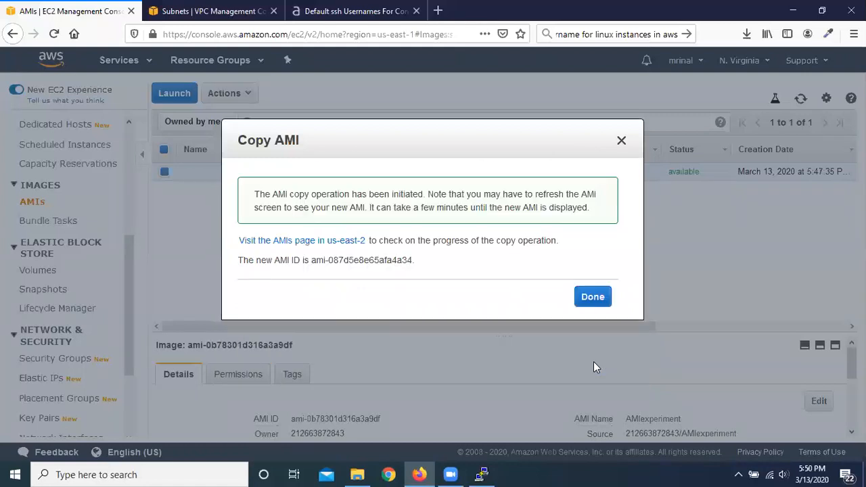
{"action": "left_click", "coordinate": [594, 297]}
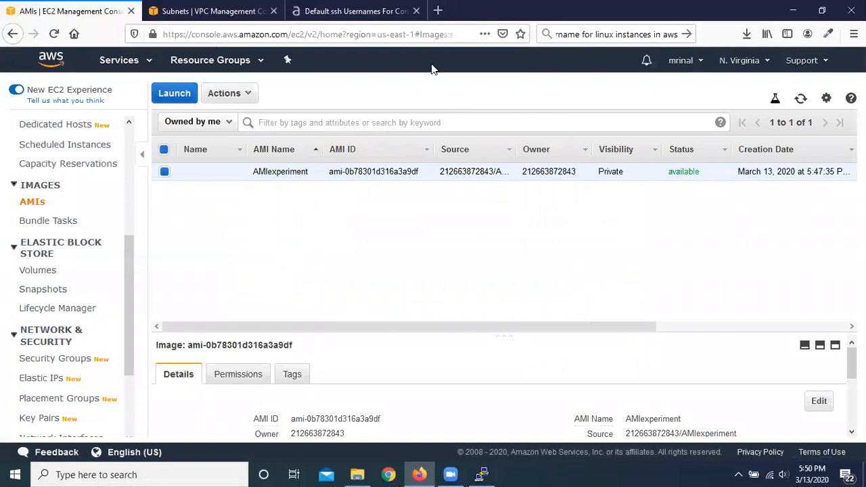
Step: Switch the console showing the VPC subnets to the Ohio region and open its EC2 AMIs list to check the copied image
{"action": "left_click", "coordinate": [203, 11]}
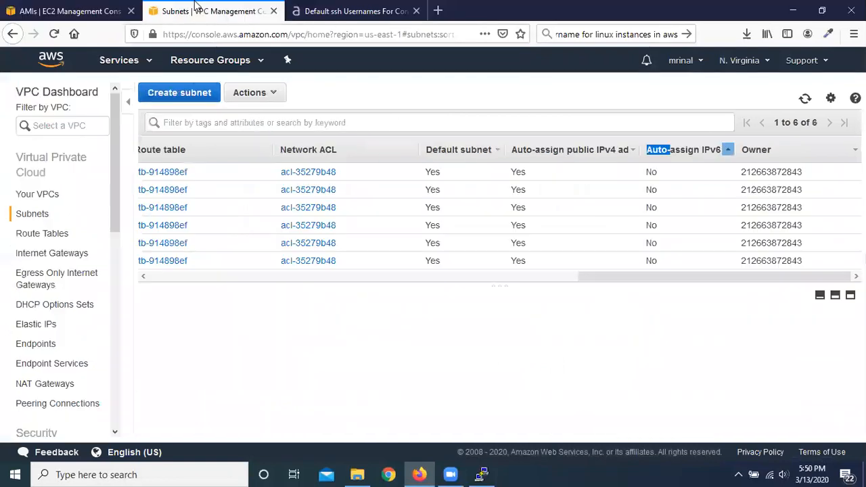
{"action": "left_click", "coordinate": [769, 62]}
{"action": "left_click", "coordinate": [631, 113]}
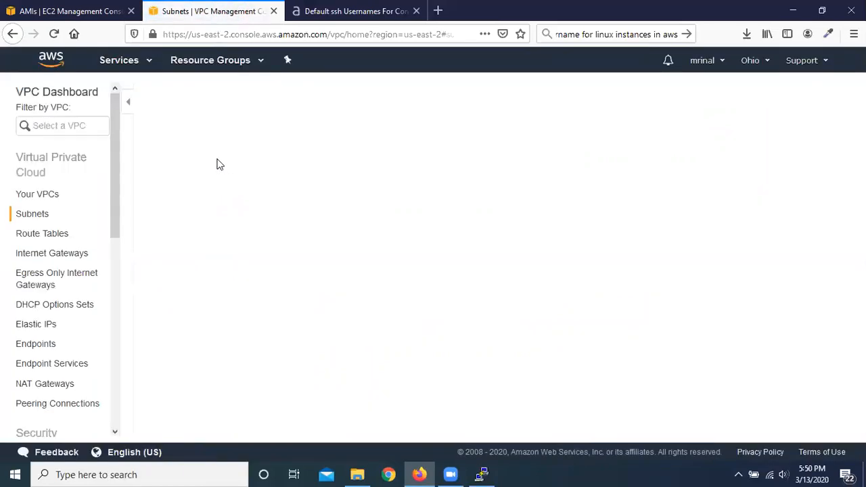
{"action": "left_click", "coordinate": [145, 61]}
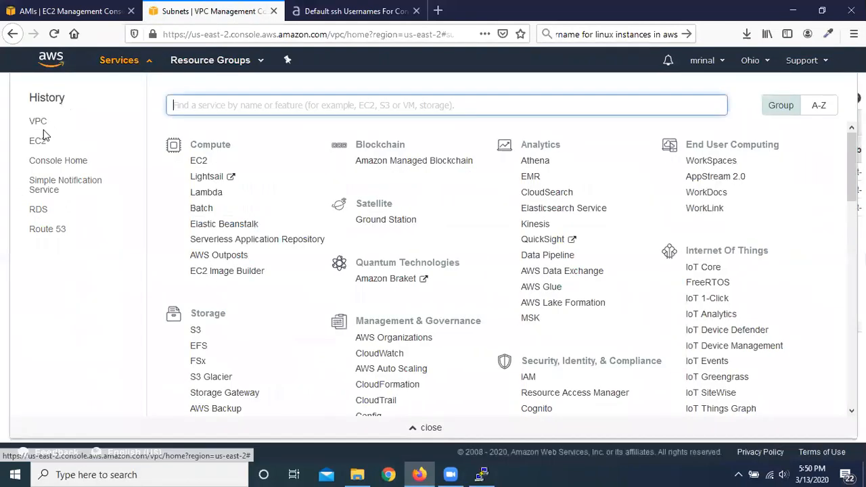
{"action": "left_click", "coordinate": [38, 142]}
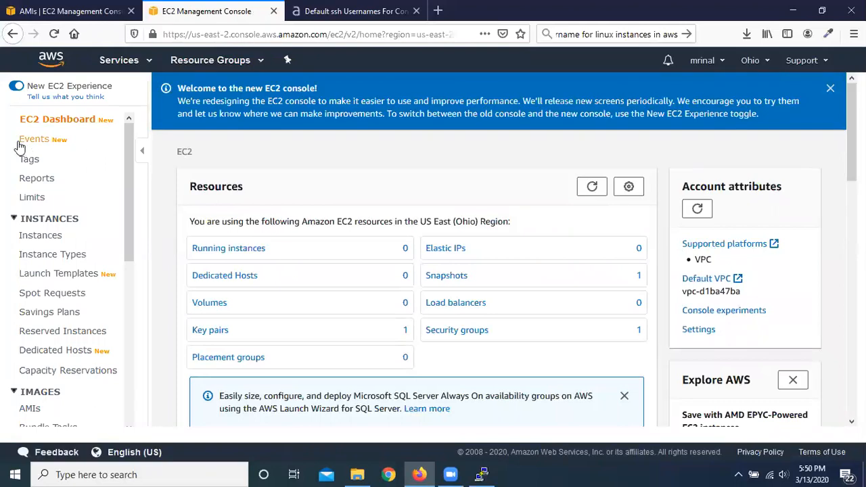
{"action": "scroll", "coordinate": [64, 236], "scroll_direction": "down", "scroll_amount": 1}
{"action": "scroll", "coordinate": [66, 240], "scroll_direction": "down", "scroll_amount": 5}
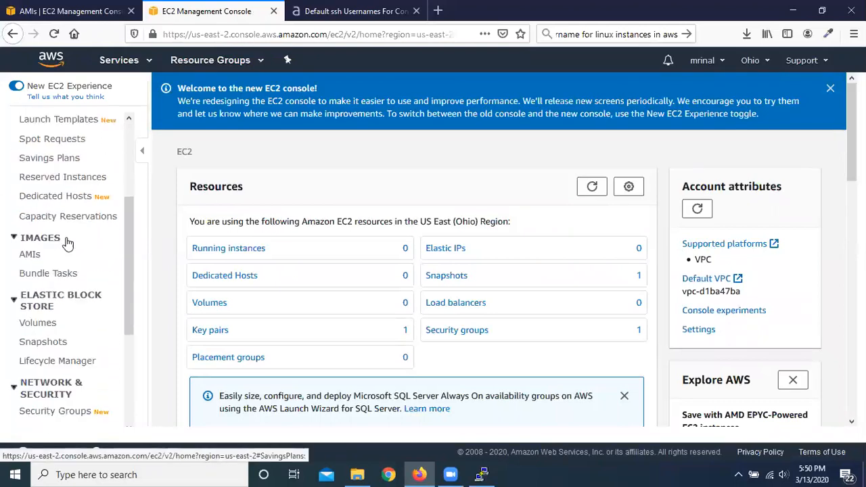
{"action": "left_click", "coordinate": [32, 230]}
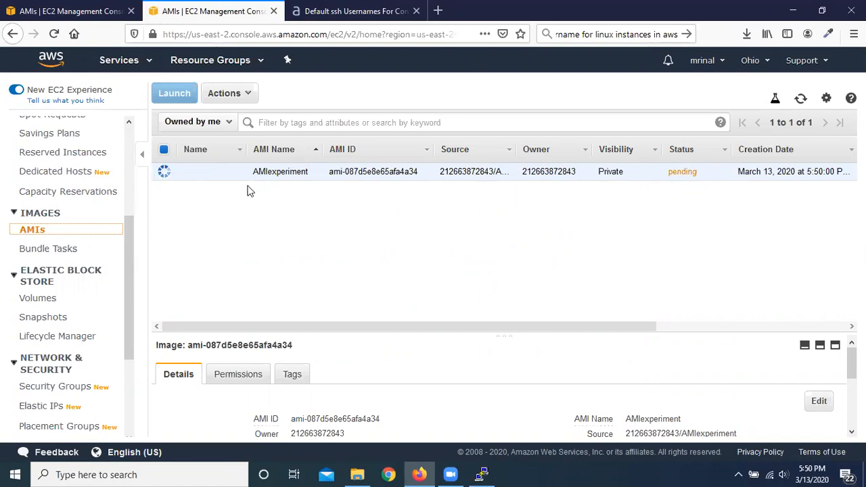
Step: Compare AMIexperiment in the N. Virginia and Ohio AMI lists and refresh the Ohio list to check the copy's status
{"action": "left_click", "coordinate": [64, 6]}
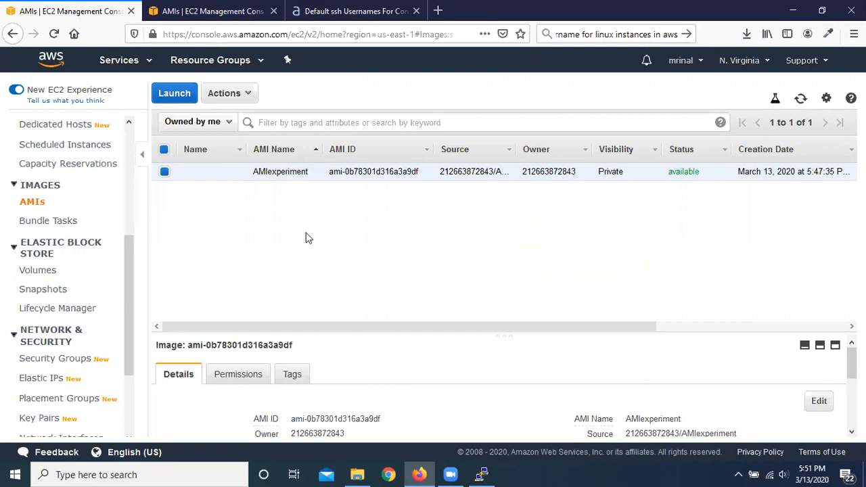
{"action": "left_click", "coordinate": [216, 8]}
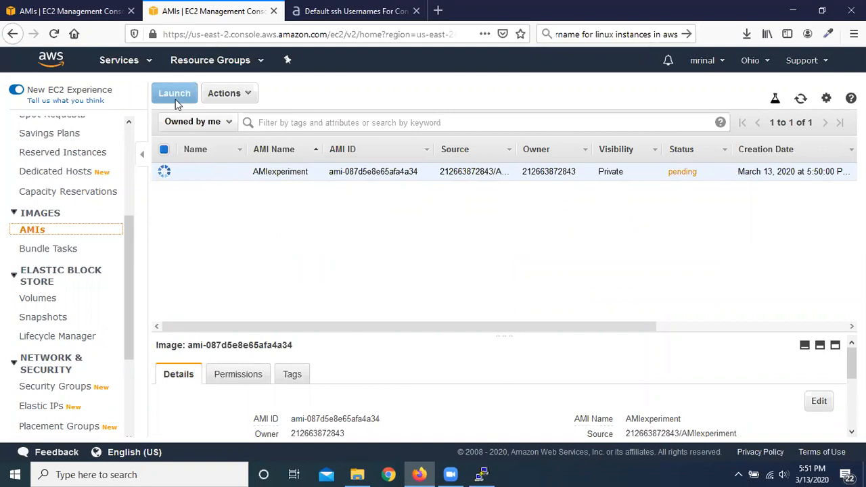
{"action": "left_click", "coordinate": [87, 5]}
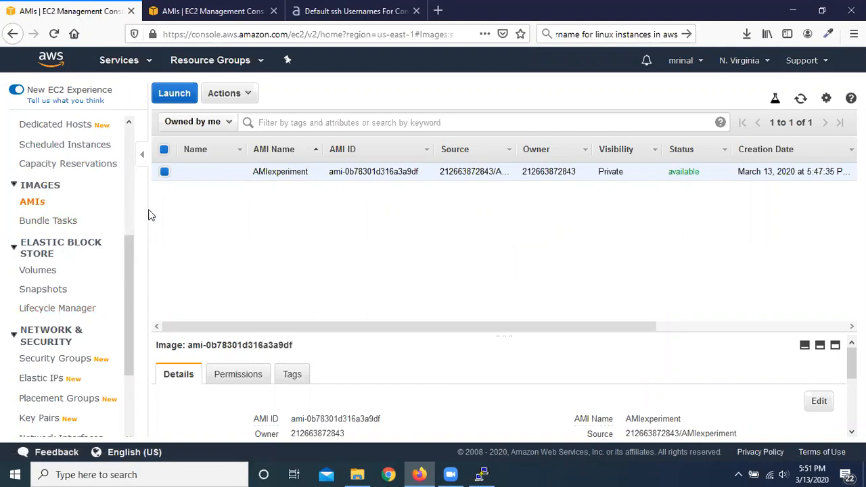
{"action": "left_click", "coordinate": [215, 6]}
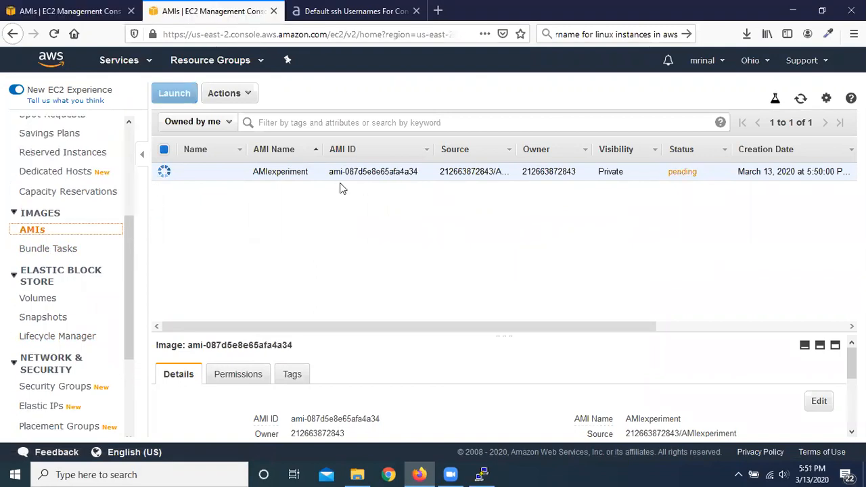
{"action": "left_click", "coordinate": [801, 99]}
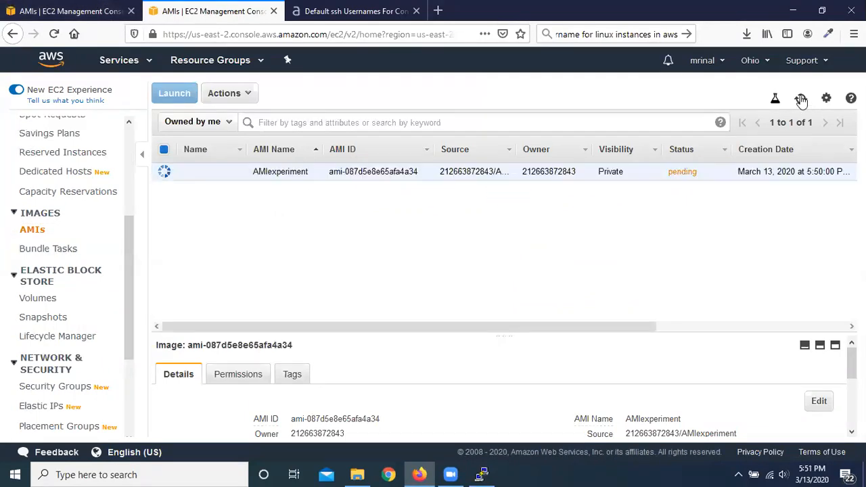
Step: Return to the N. Virginia EC2 console, open the Experiment security group and review its details and inbound rules
{"action": "left_click", "coordinate": [82, 5]}
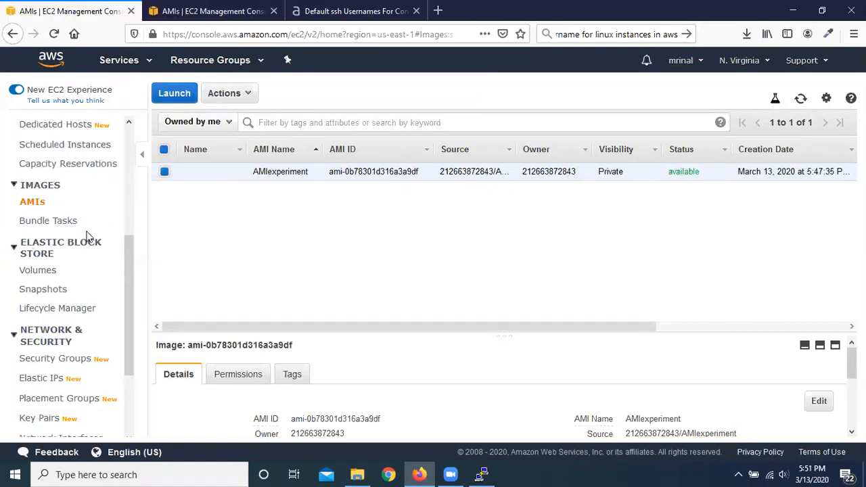
{"action": "scroll", "coordinate": [86, 235], "scroll_direction": "down", "scroll_amount": 2}
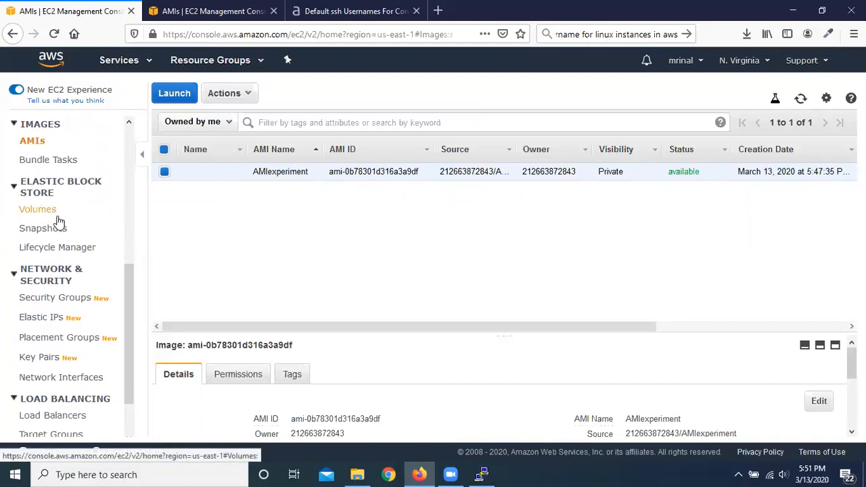
{"action": "scroll", "coordinate": [58, 230], "scroll_direction": "up", "scroll_amount": 2}
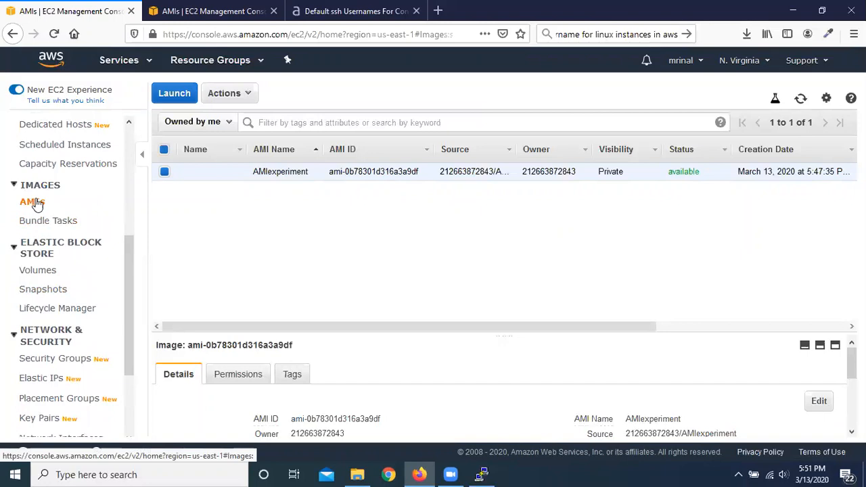
{"action": "scroll", "coordinate": [88, 227], "scroll_direction": "down", "scroll_amount": 4}
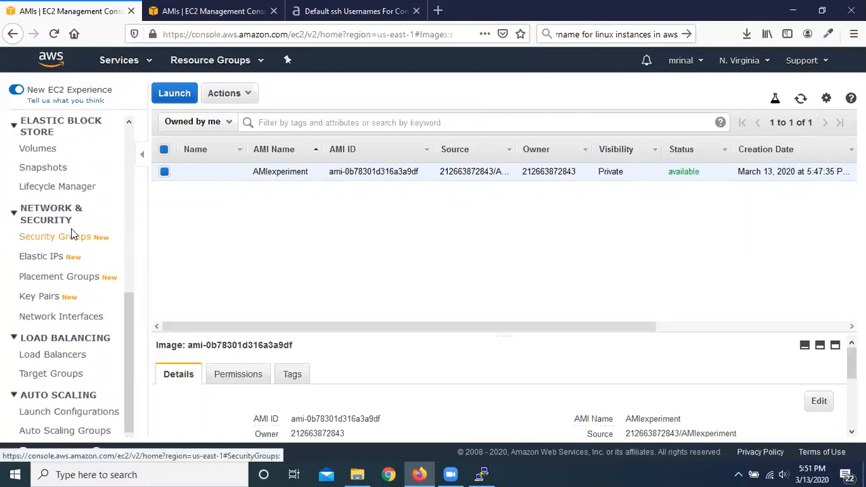
{"action": "left_click", "coordinate": [68, 239]}
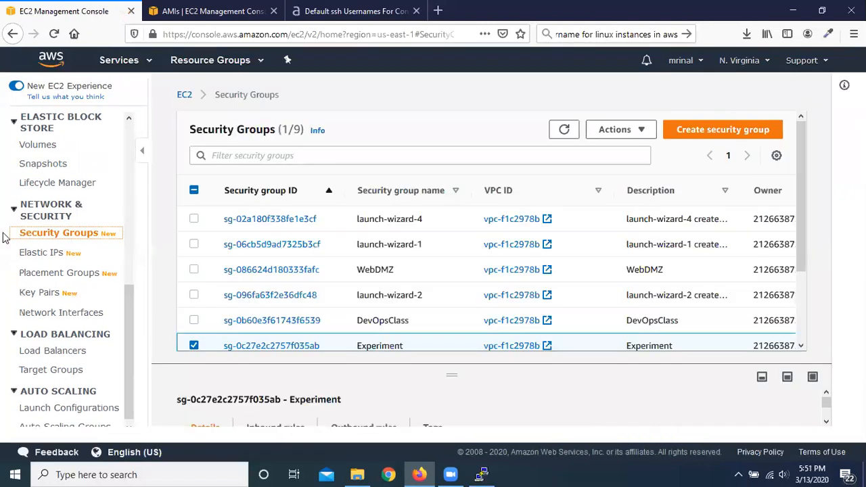
{"action": "scroll", "coordinate": [440, 251], "scroll_direction": "down", "scroll_amount": 3}
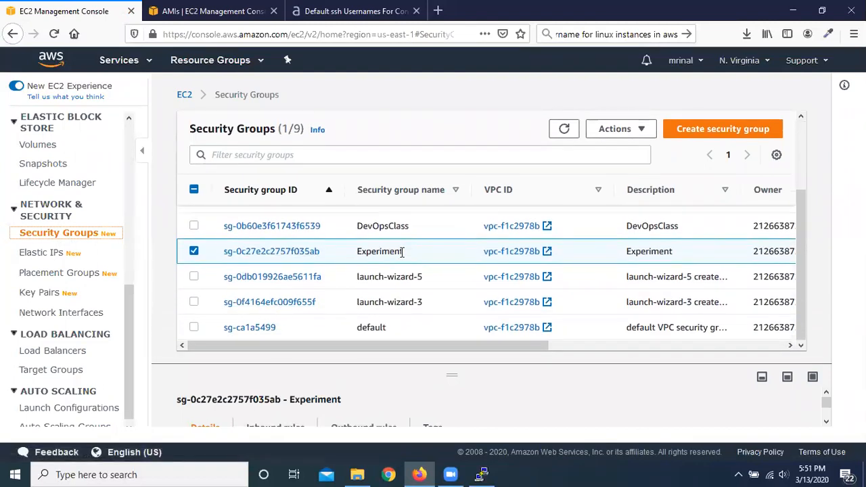
{"action": "left_click", "coordinate": [279, 252]}
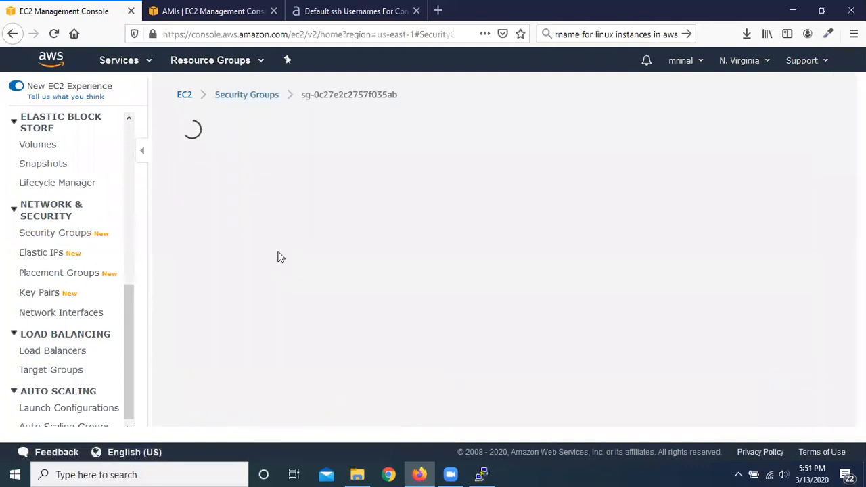
{"action": "scroll", "coordinate": [445, 257], "scroll_direction": "down", "scroll_amount": 2}
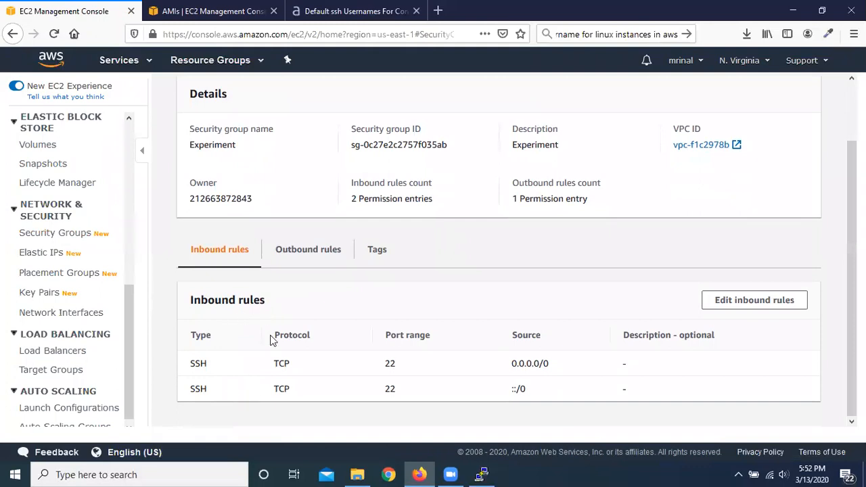
{"action": "scroll", "coordinate": [270, 340], "scroll_direction": "up", "scroll_amount": 2}
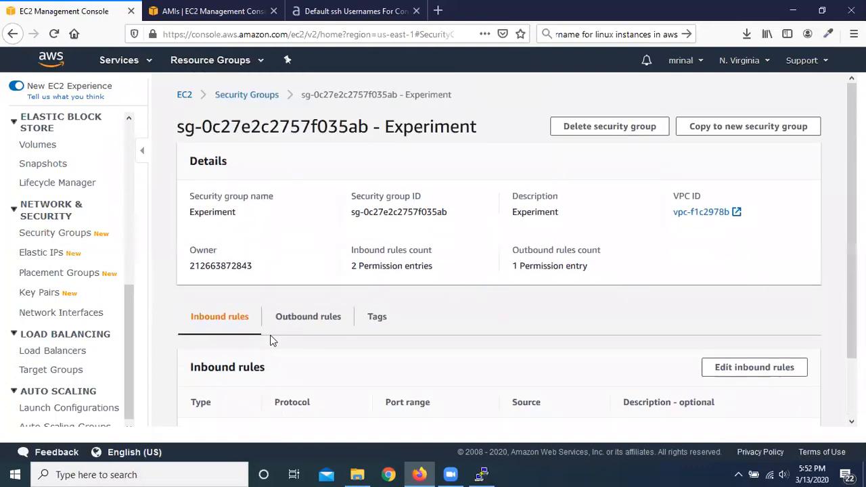
Step: Bring up the open SSH terminal session and return to the Experiment security group's inbound rules in the browser
{"action": "left_click", "coordinate": [482, 474]}
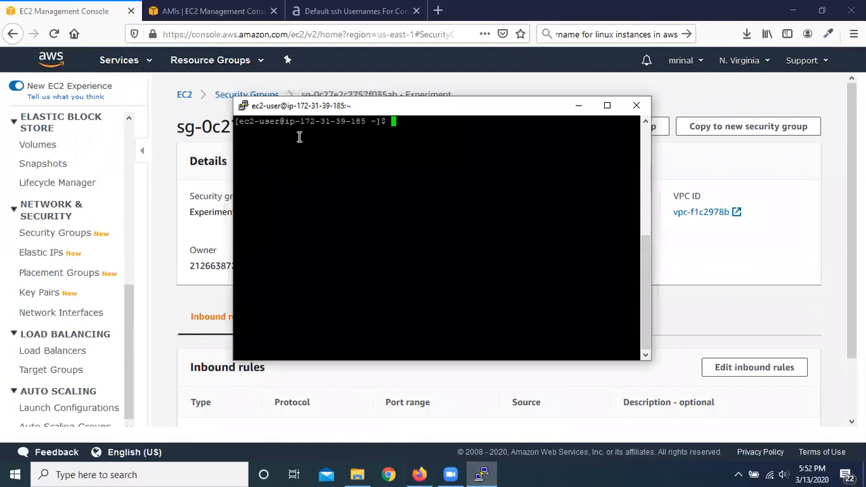
{"action": "left_click", "coordinate": [56, 8]}
{"action": "scroll", "coordinate": [294, 321], "scroll_direction": "down", "scroll_amount": 2}
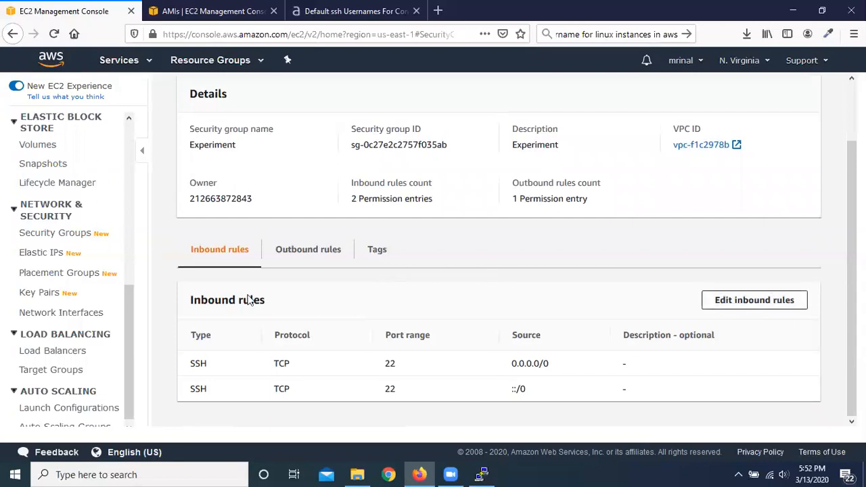
Step: Open the Experiment group's inbound rules for editing, look over the form and cancel without making changes
{"action": "left_click", "coordinate": [754, 301]}
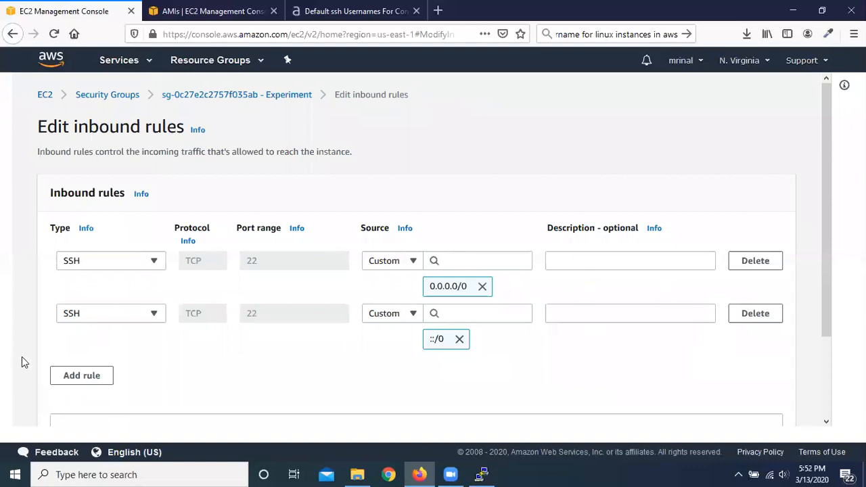
{"action": "scroll", "coordinate": [669, 354], "scroll_direction": "down", "scroll_amount": 3}
{"action": "left_click", "coordinate": [582, 408]}
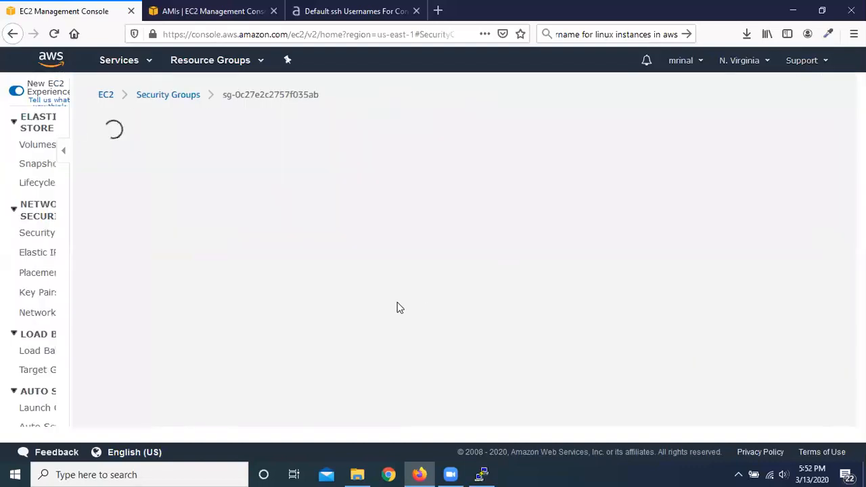
Step: Review the Experiment security group's outbound rules and compare them with its inbound rules
{"action": "scroll", "coordinate": [311, 331], "scroll_direction": "down", "scroll_amount": 2}
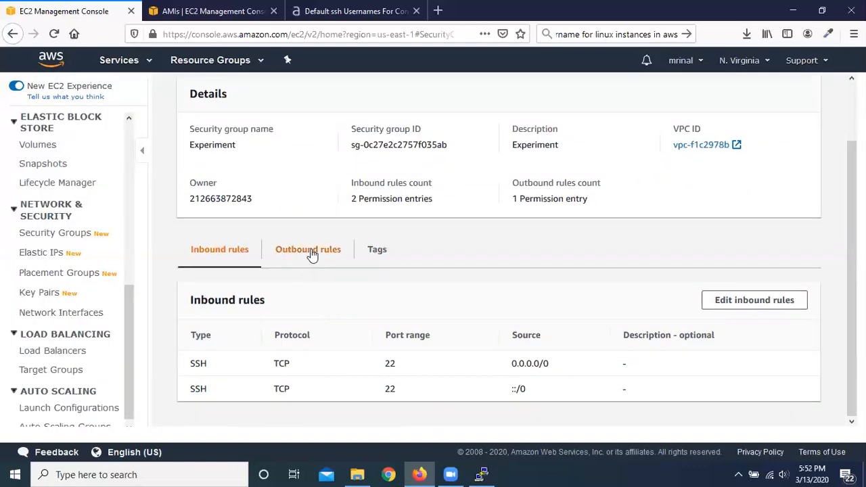
{"action": "left_click", "coordinate": [309, 252]}
{"action": "scroll", "coordinate": [440, 349], "scroll_direction": "down", "scroll_amount": 1}
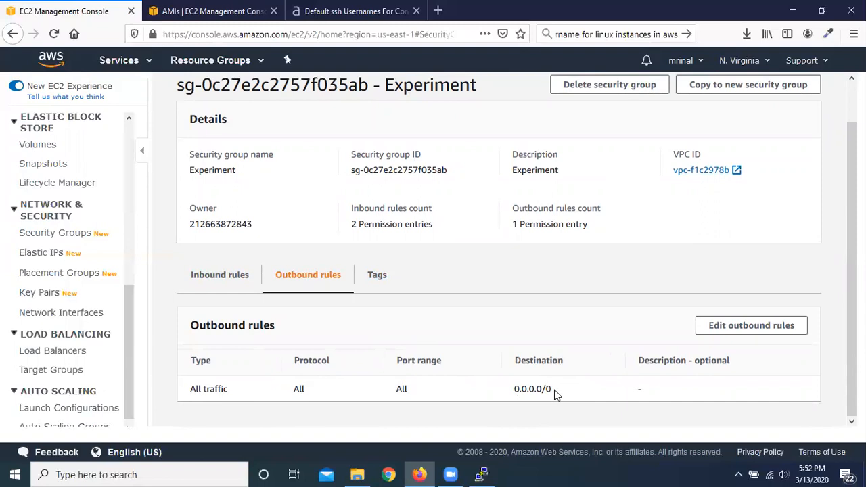
{"action": "left_click", "coordinate": [227, 275]}
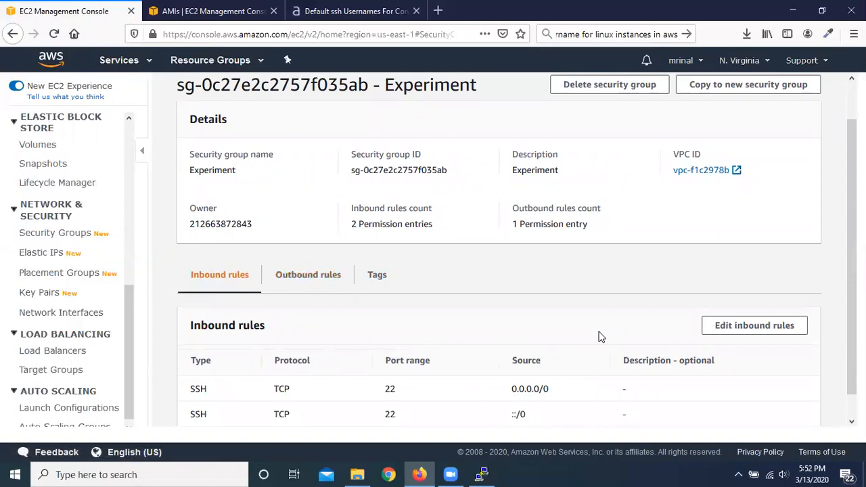
{"action": "scroll", "coordinate": [598, 336], "scroll_direction": "up", "scroll_amount": 2}
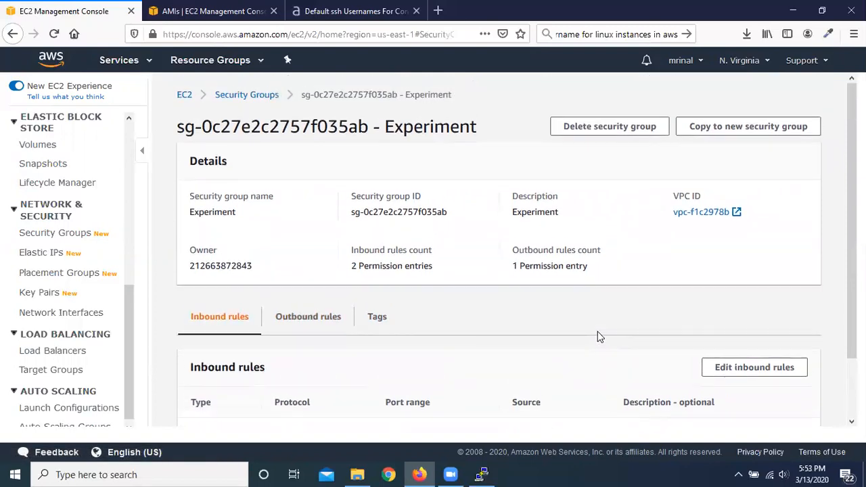
{"action": "scroll", "coordinate": [515, 298], "scroll_direction": "down", "scroll_amount": 2}
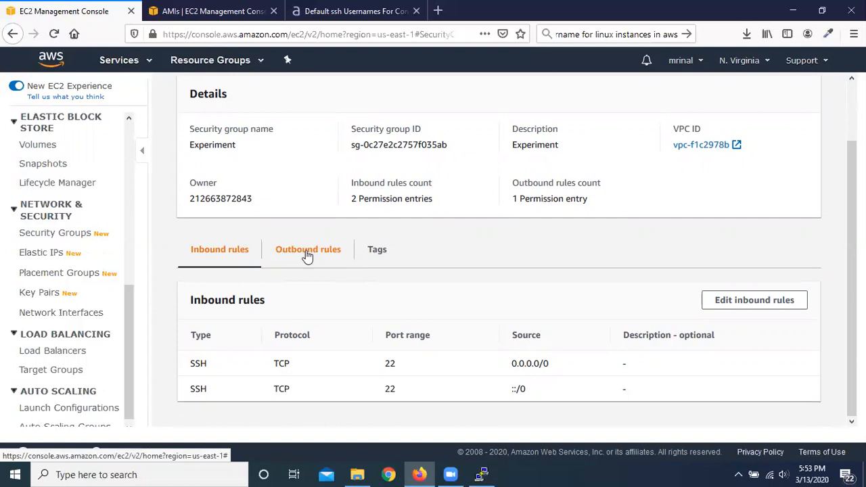
{"action": "scroll", "coordinate": [306, 255], "scroll_direction": "up", "scroll_amount": 2}
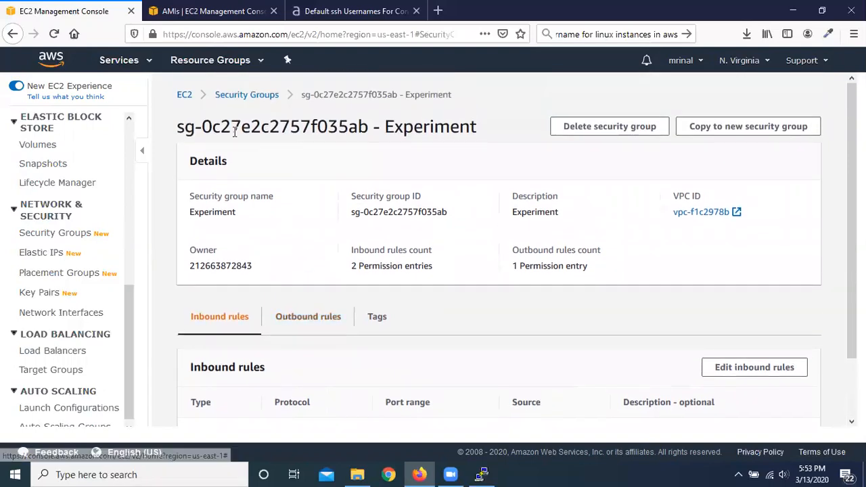
Step: Open the Experiment group's inbound rules for editing and add a new rule of type HTTP
{"action": "scroll", "coordinate": [370, 238], "scroll_direction": "down", "scroll_amount": 2}
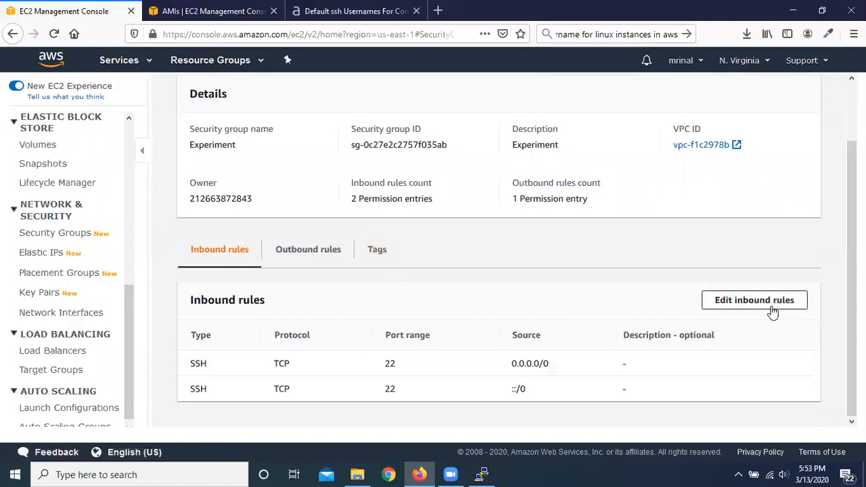
{"action": "left_click", "coordinate": [749, 305]}
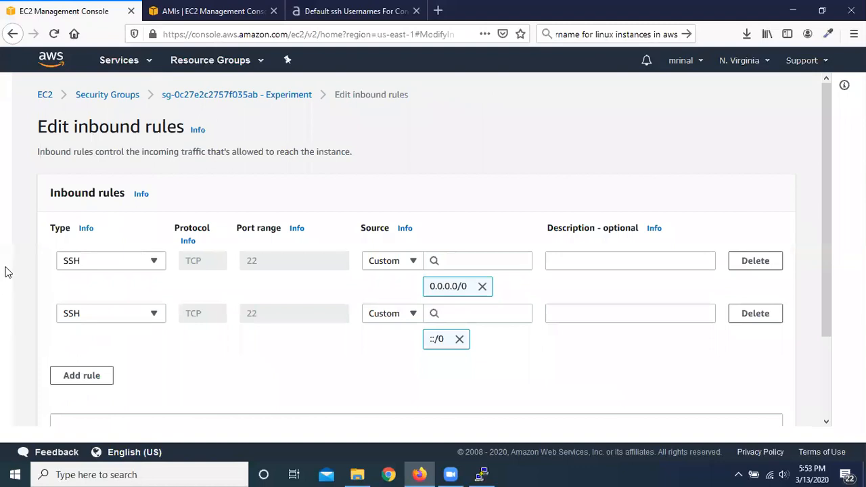
{"action": "left_click", "coordinate": [93, 377]}
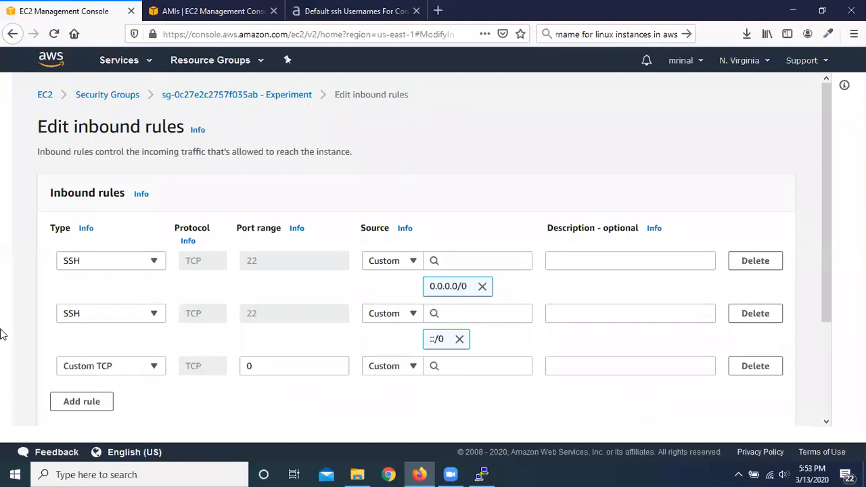
{"action": "left_click", "coordinate": [155, 370]}
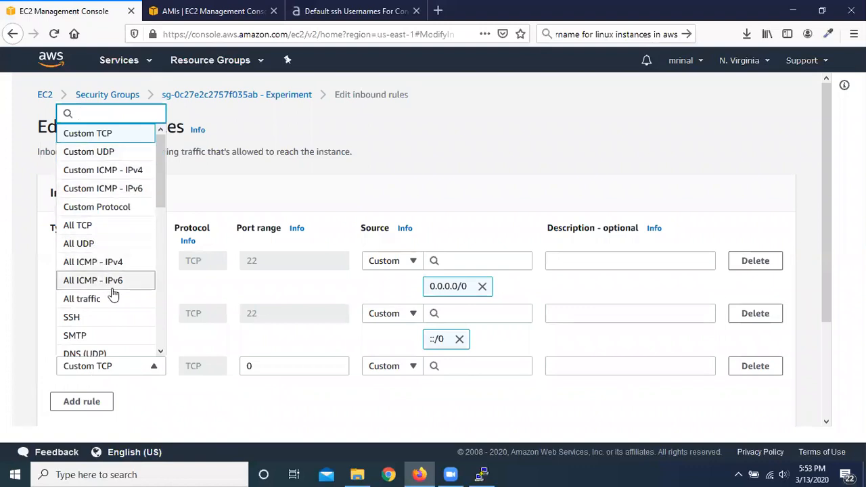
{"action": "scroll", "coordinate": [114, 295], "scroll_direction": "down", "scroll_amount": 2}
{"action": "scroll", "coordinate": [118, 310], "scroll_direction": "down", "scroll_amount": 2}
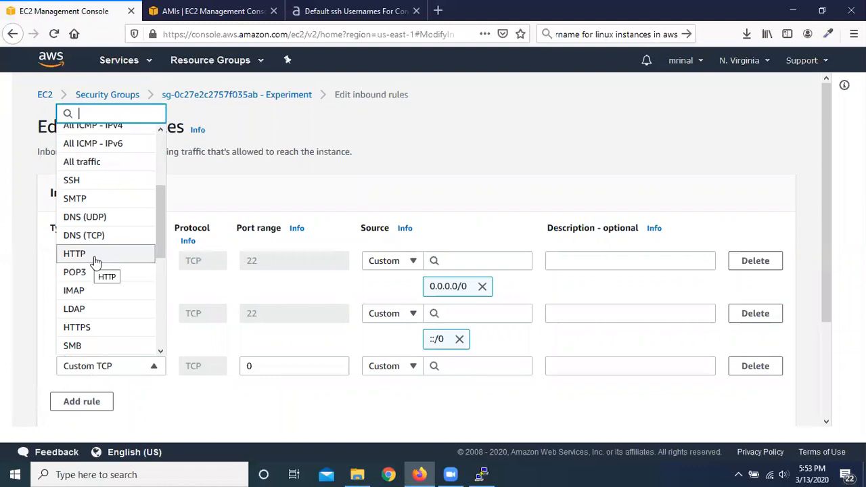
{"action": "left_click", "coordinate": [95, 255]}
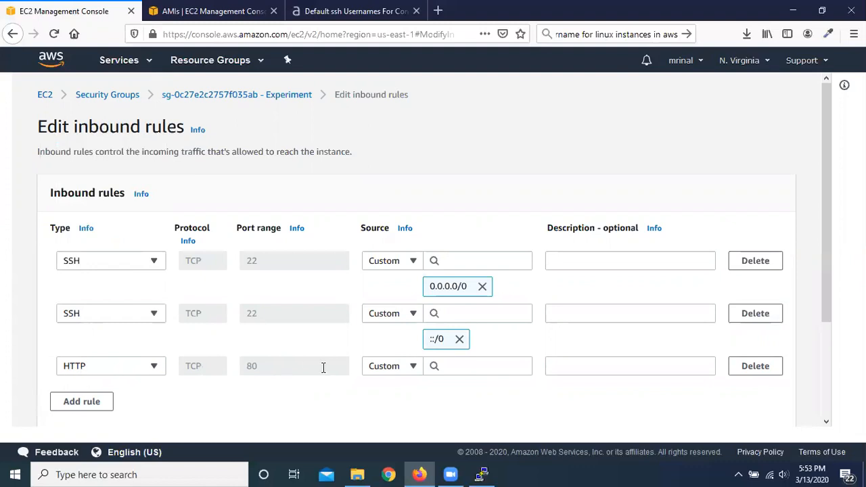
Step: Browse the source options for the HTTP rule and set its custom source to the DevOpsClass security group
{"action": "left_click", "coordinate": [476, 370]}
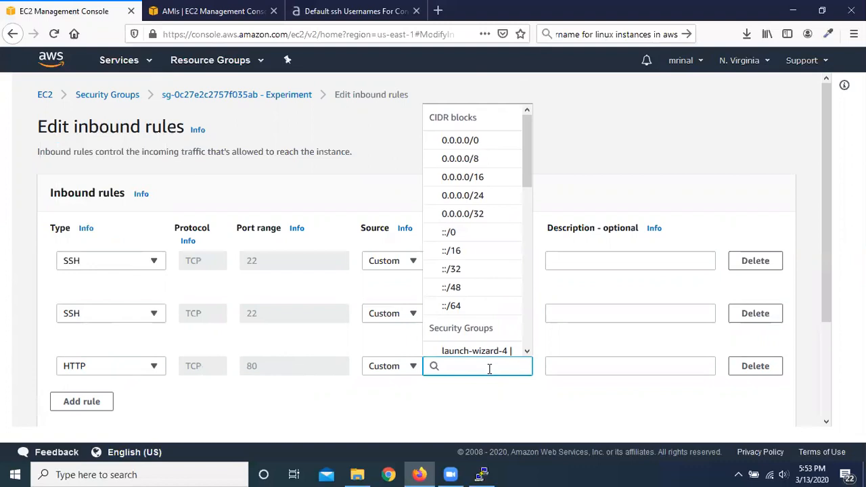
{"action": "left_click", "coordinate": [437, 408]}
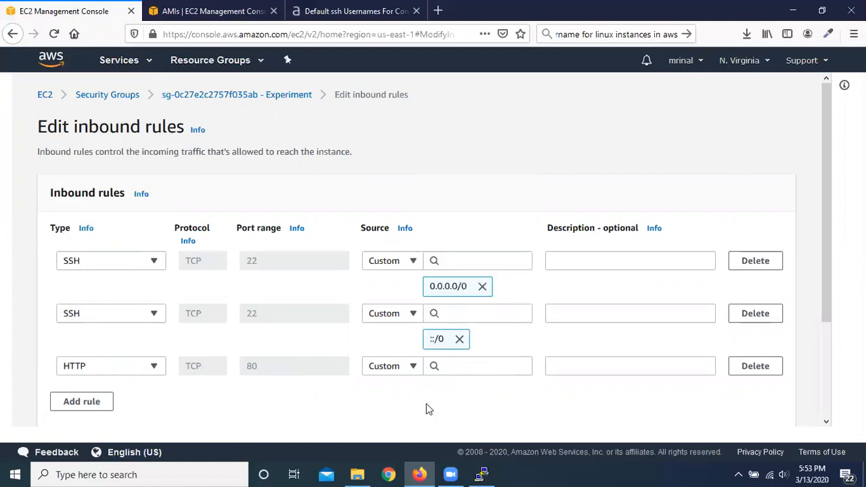
{"action": "left_click", "coordinate": [489, 366]}
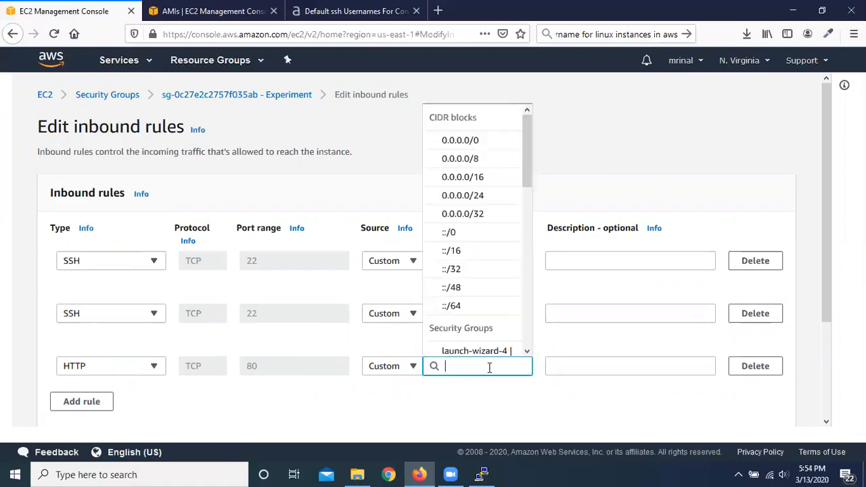
{"action": "scroll", "coordinate": [490, 213], "scroll_direction": "down", "scroll_amount": 6}
{"action": "scroll", "coordinate": [489, 266], "scroll_direction": "up", "scroll_amount": 3}
{"action": "scroll", "coordinate": [489, 267], "scroll_direction": "up", "scroll_amount": 5}
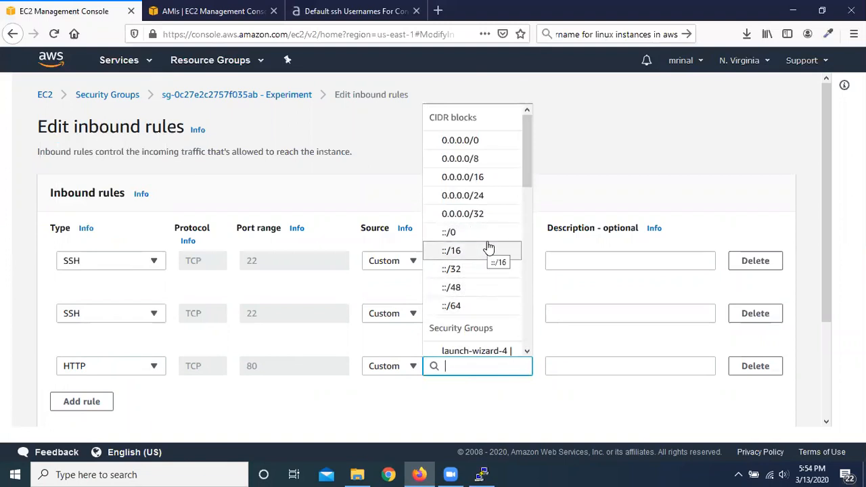
{"action": "scroll", "coordinate": [489, 257], "scroll_direction": "down", "scroll_amount": 2}
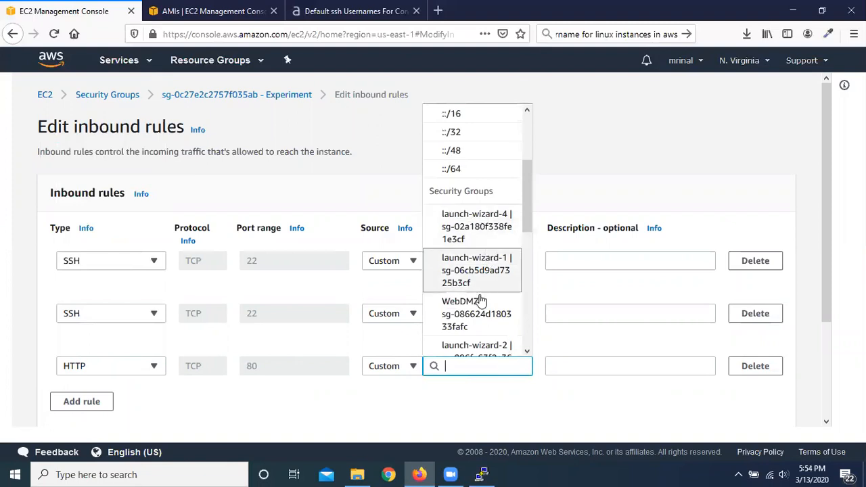
{"action": "scroll", "coordinate": [477, 298], "scroll_direction": "down", "scroll_amount": 3}
{"action": "scroll", "coordinate": [494, 277], "scroll_direction": "down", "scroll_amount": 2}
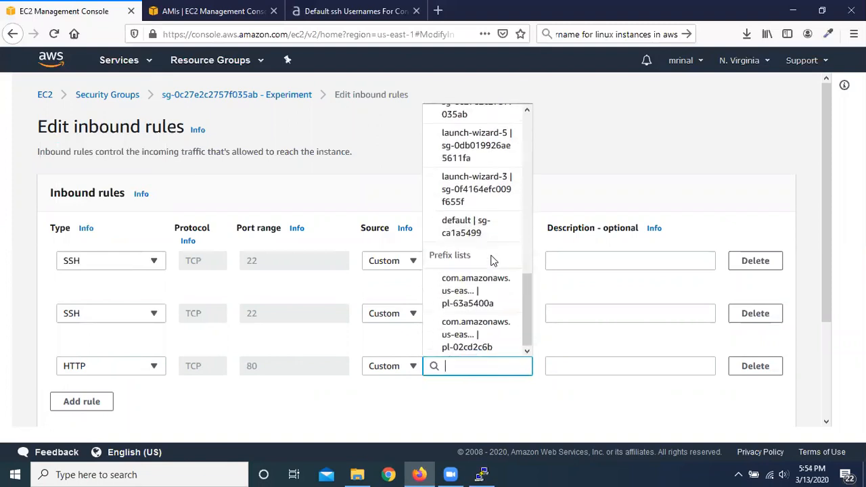
{"action": "scroll", "coordinate": [492, 264], "scroll_direction": "up", "scroll_amount": 1}
{"action": "scroll", "coordinate": [492, 263], "scroll_direction": "up", "scroll_amount": 2}
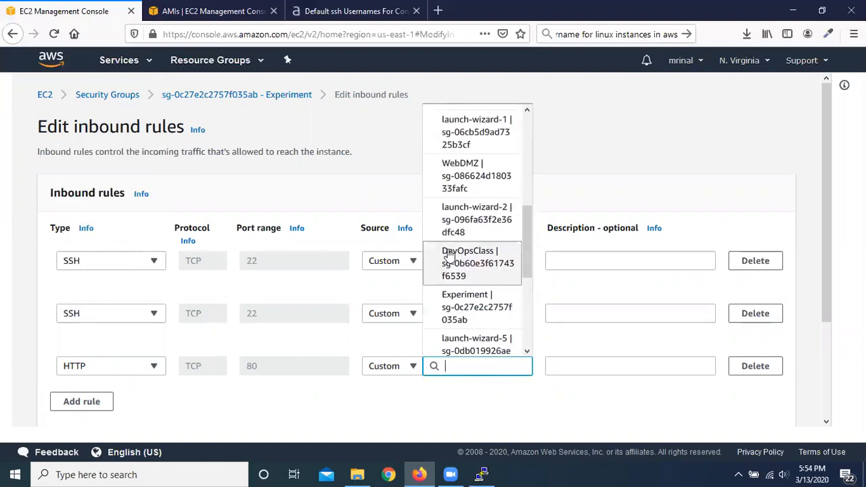
{"action": "left_click", "coordinate": [478, 267]}
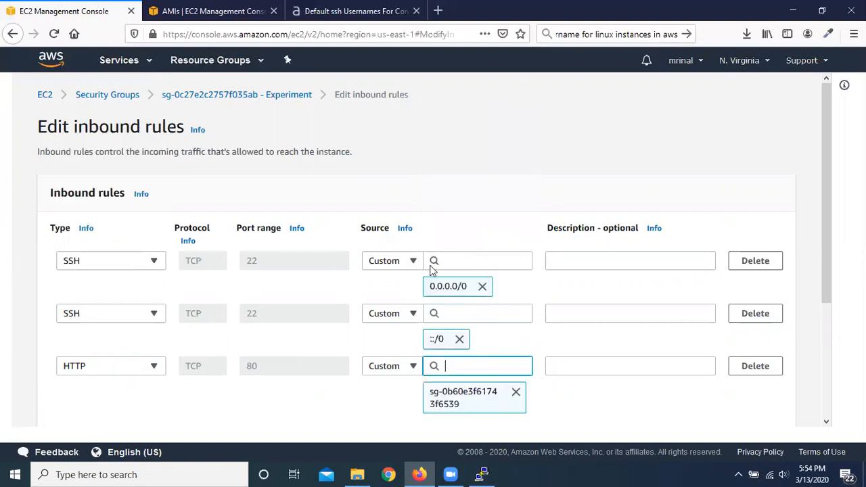
Step: Check the edited inbound rules, save them and review the Experiment group's updated rule list
{"action": "scroll", "coordinate": [590, 393], "scroll_direction": "down", "scroll_amount": 1}
{"action": "scroll", "coordinate": [561, 325], "scroll_direction": "down", "scroll_amount": 4}
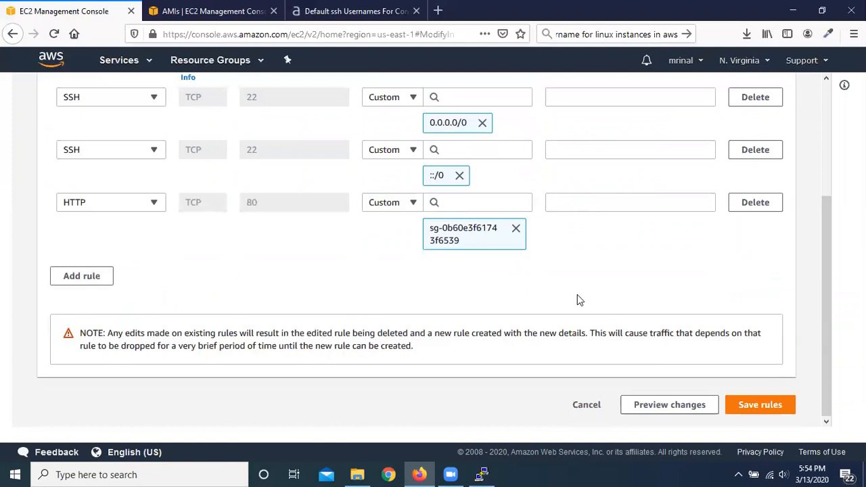
{"action": "scroll", "coordinate": [577, 294], "scroll_direction": "up", "scroll_amount": 4}
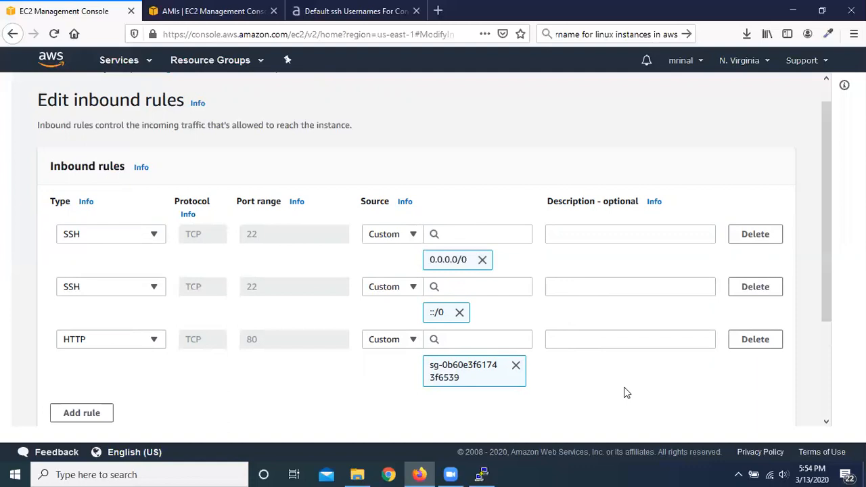
{"action": "scroll", "coordinate": [677, 390], "scroll_direction": "down", "scroll_amount": 3}
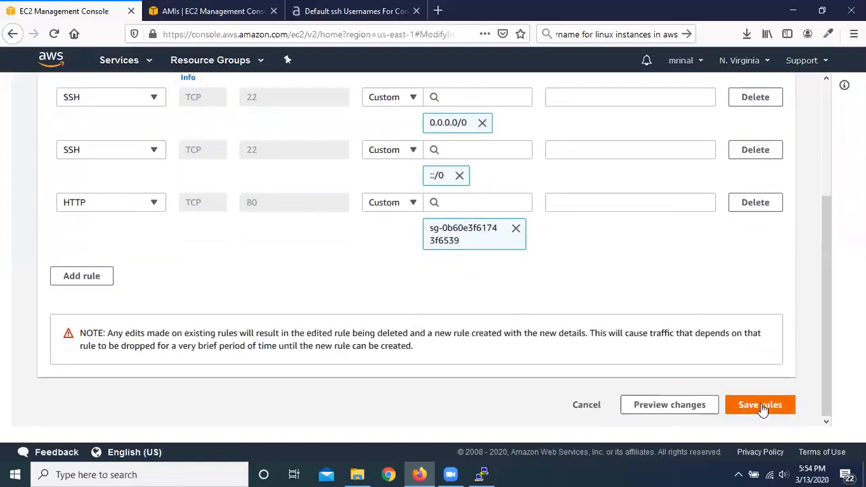
{"action": "left_click", "coordinate": [763, 406]}
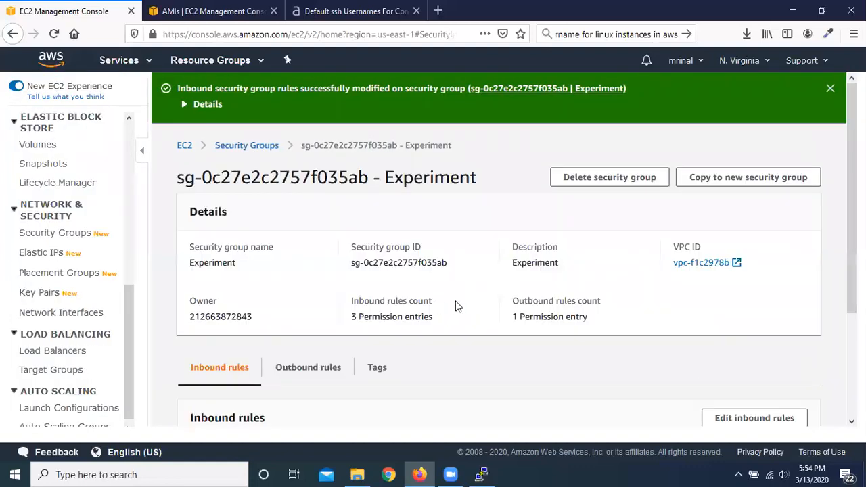
{"action": "scroll", "coordinate": [457, 305], "scroll_direction": "down", "scroll_amount": 2}
{"action": "scroll", "coordinate": [488, 332], "scroll_direction": "down", "scroll_amount": 3}
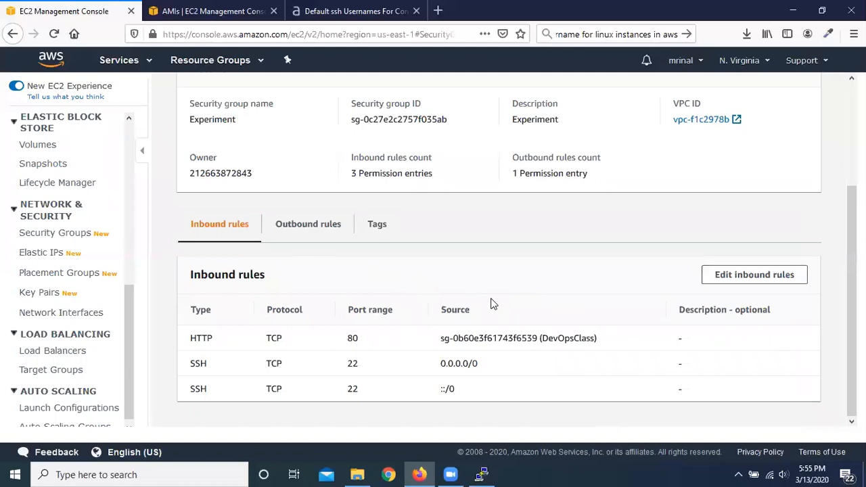
{"action": "scroll", "coordinate": [356, 290], "scroll_direction": "up", "scroll_amount": 3}
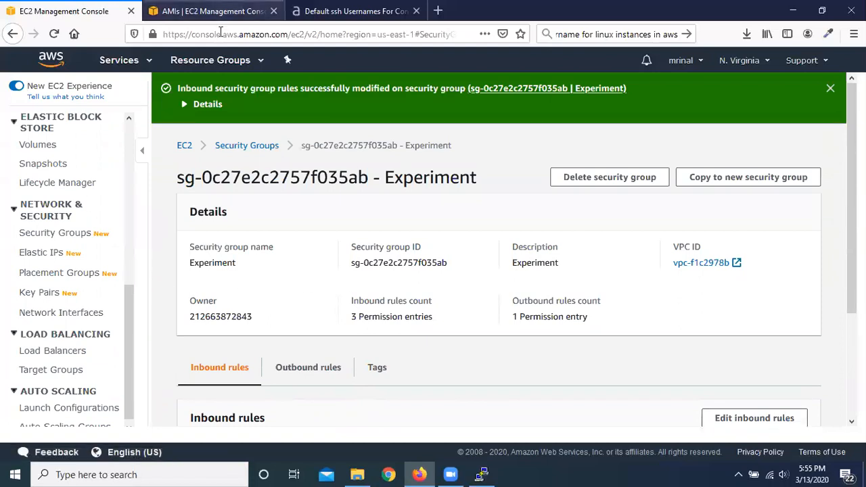
Step: Refresh the Ohio AMIs list, open the launch wizard for the copied AMIexperiment image and cancel it
{"action": "left_click", "coordinate": [214, 11]}
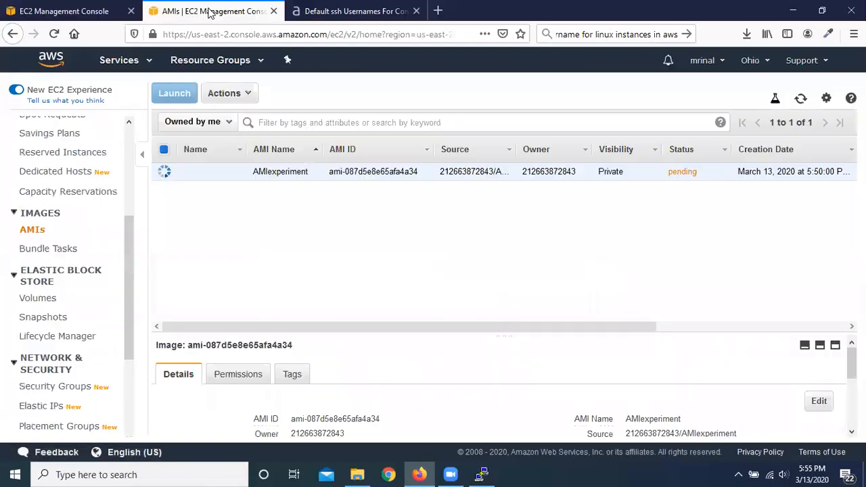
{"action": "left_click", "coordinate": [800, 100]}
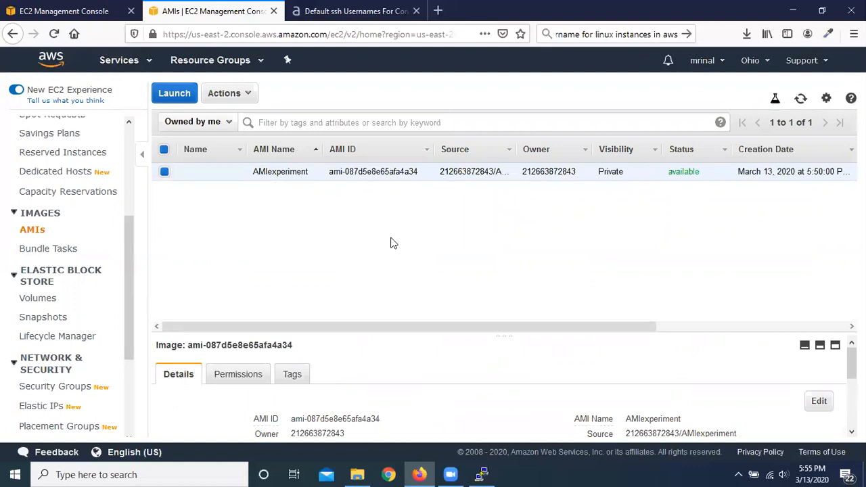
{"action": "left_click", "coordinate": [175, 99]}
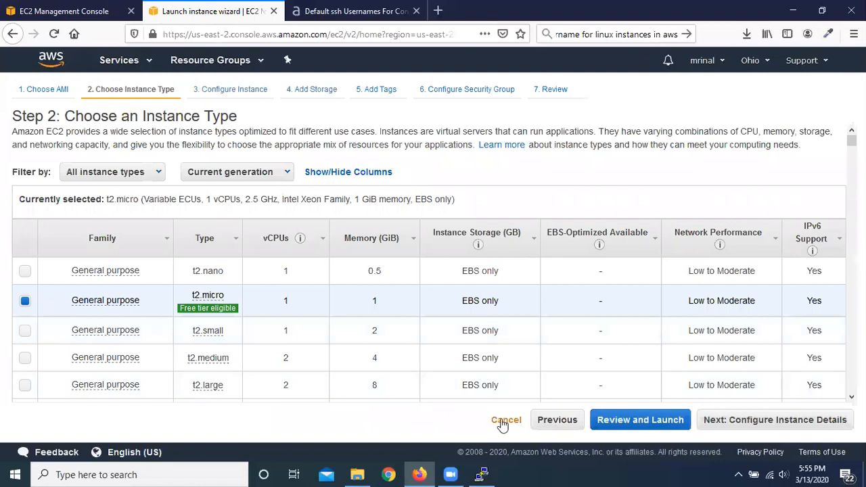
{"action": "left_click", "coordinate": [502, 421]}
Step: Return to the Experiment security group in the N. Virginia console and look over its page
{"action": "left_click", "coordinate": [64, 10]}
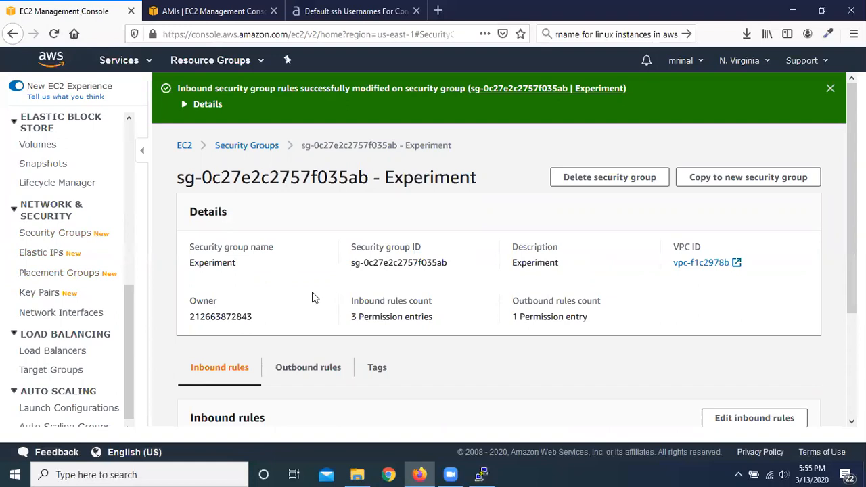
{"action": "scroll", "coordinate": [274, 288], "scroll_direction": "down", "scroll_amount": 3}
{"action": "scroll", "coordinate": [293, 284], "scroll_direction": "up", "scroll_amount": 3}
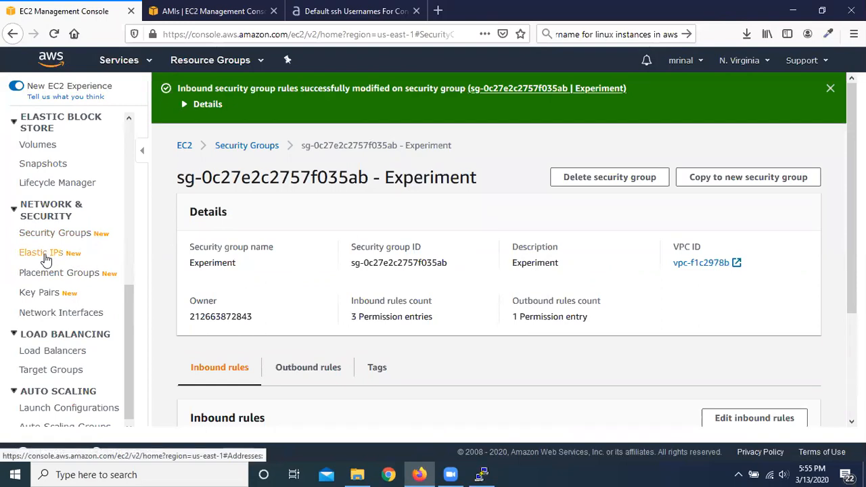
Step: Look through the EC2 feature list and view the Elastic IP addresses in N. Virginia
{"action": "scroll", "coordinate": [46, 259], "scroll_direction": "up", "scroll_amount": 5}
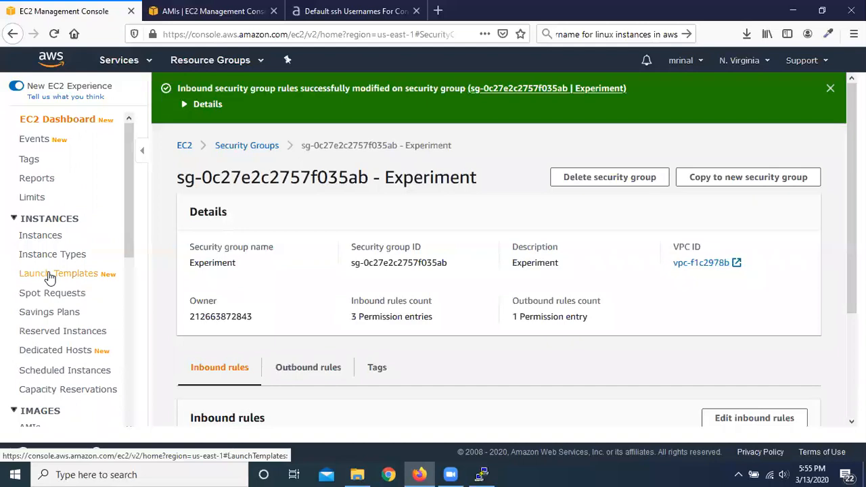
{"action": "scroll", "coordinate": [42, 281], "scroll_direction": "down", "scroll_amount": 4}
{"action": "scroll", "coordinate": [39, 283], "scroll_direction": "down", "scroll_amount": 4}
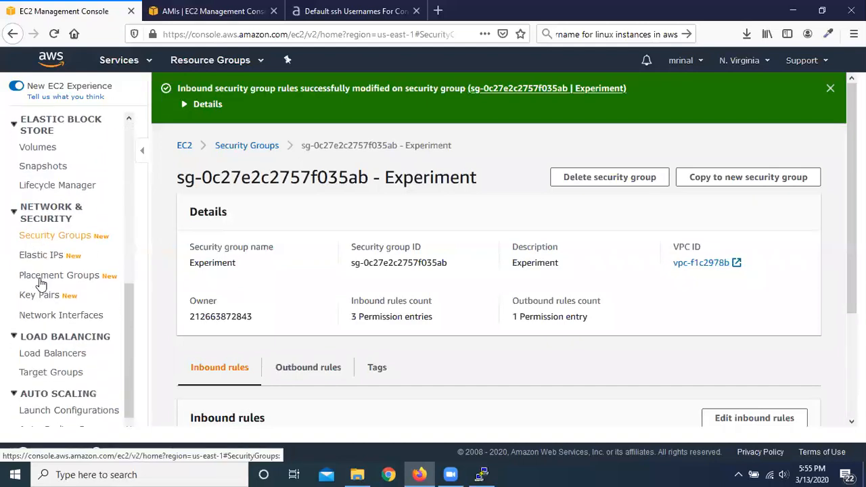
{"action": "left_click", "coordinate": [42, 247]}
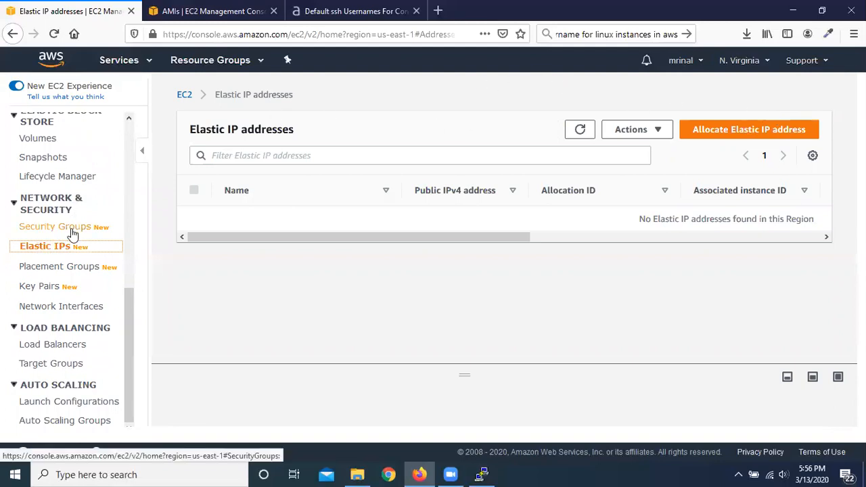
Step: Select the Experiment instance and copy its IPv4 public IP into the browser's search field for reference
{"action": "scroll", "coordinate": [71, 237], "scroll_direction": "up", "scroll_amount": 5}
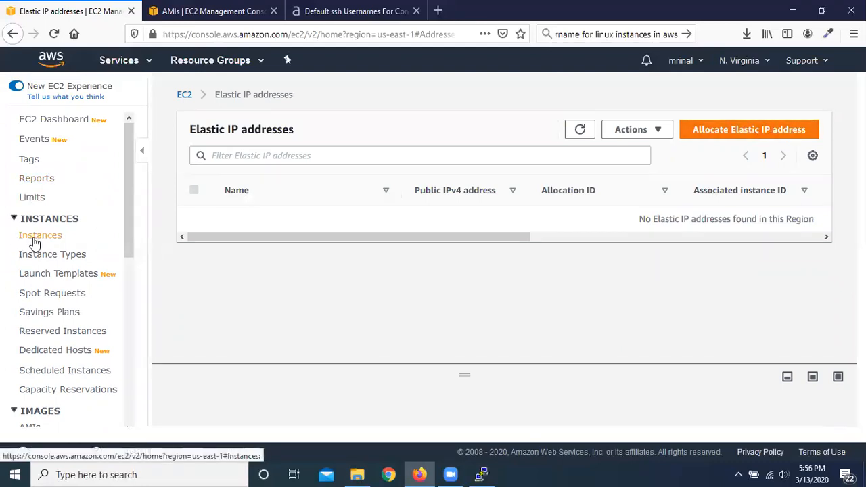
{"action": "left_click", "coordinate": [34, 238]}
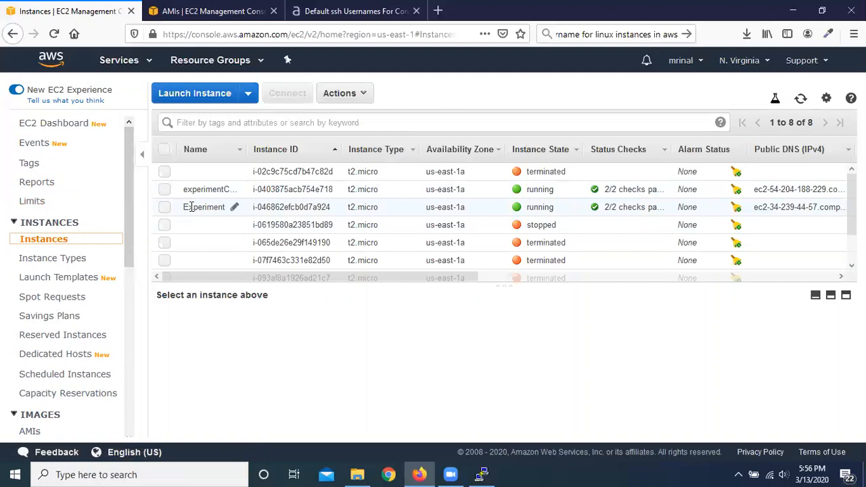
{"action": "left_click", "coordinate": [165, 207]}
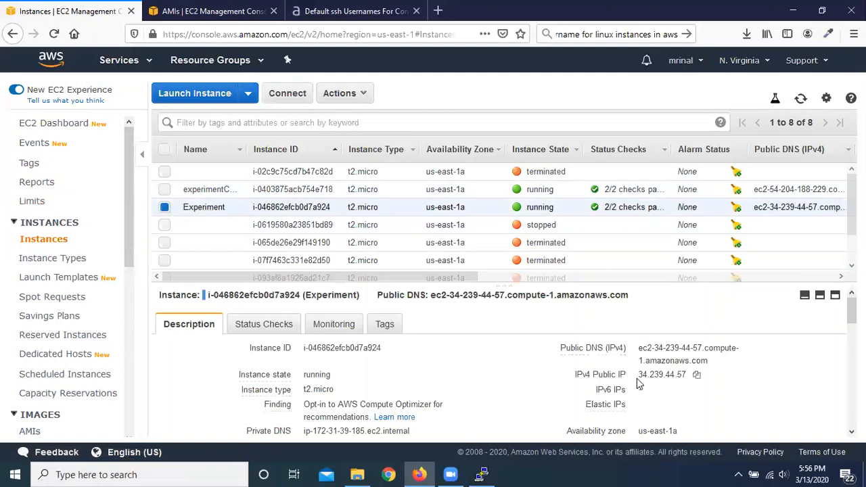
{"action": "left_click_drag", "start_coordinate": [640, 379], "coordinate": [672, 380]}
{"action": "right_click", "coordinate": [672, 380]}
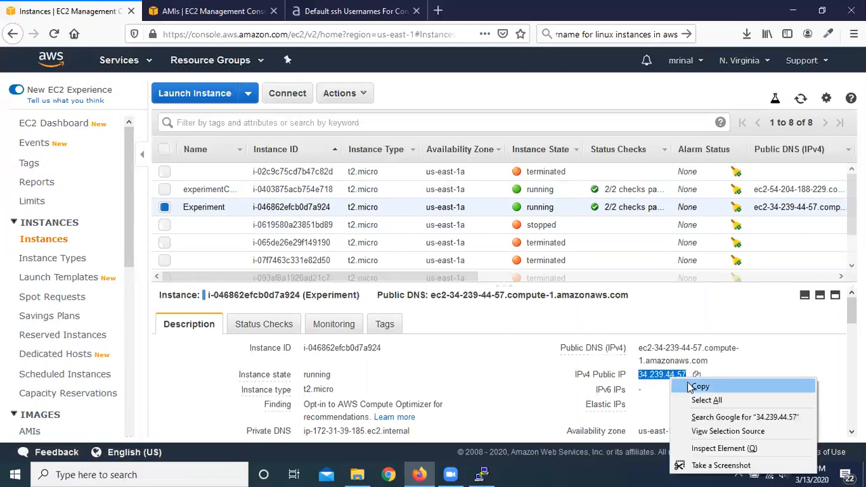
{"action": "left_click", "coordinate": [696, 387]}
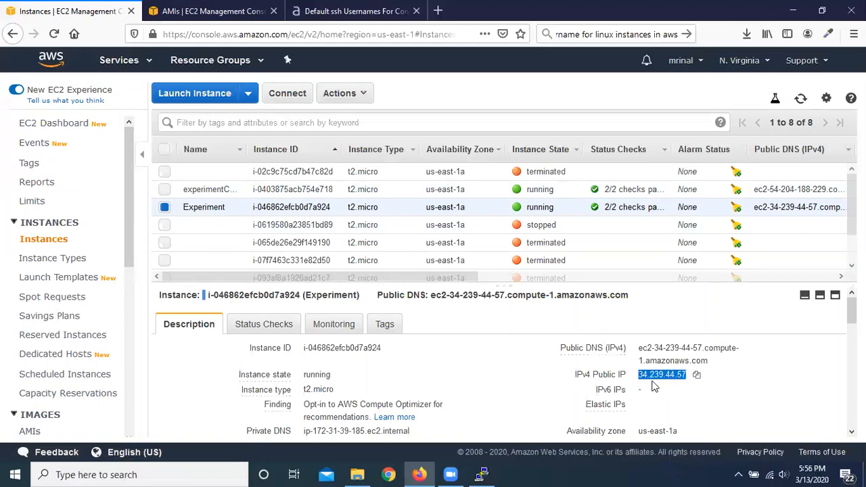
{"action": "left_click", "coordinate": [633, 34]}
{"action": "key", "text": "BackSpace"}
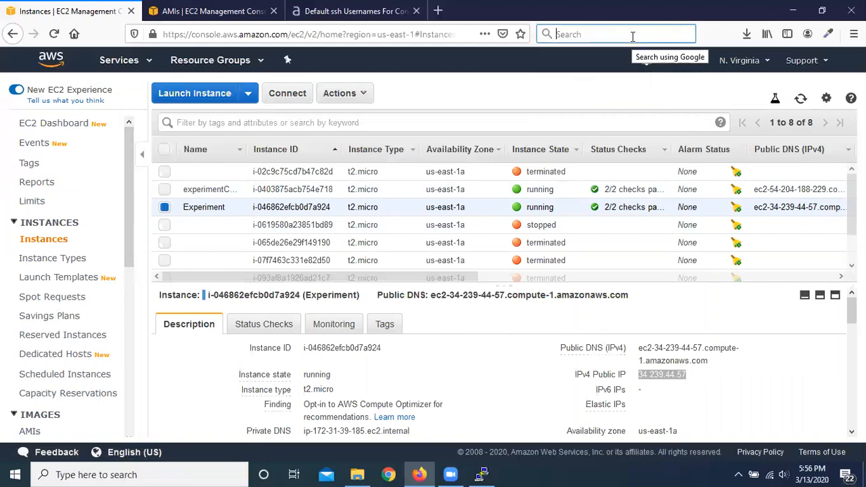
{"action": "key", "text": "ctrl+v"}
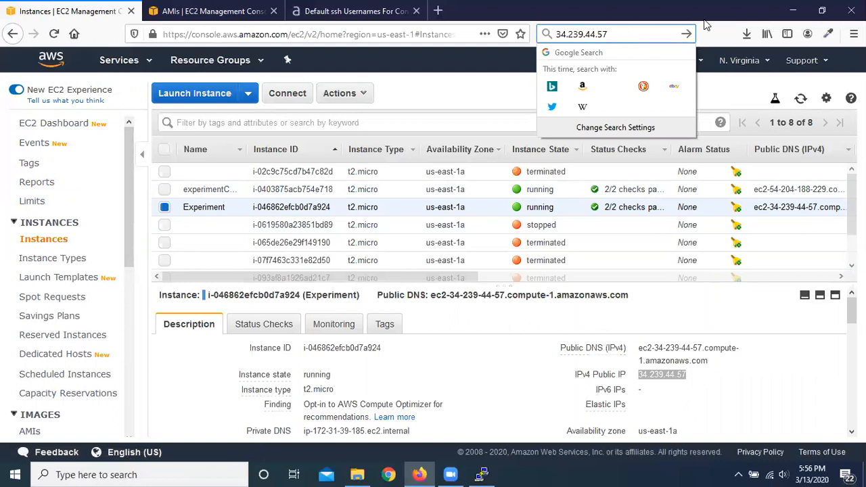
{"action": "left_click", "coordinate": [447, 91]}
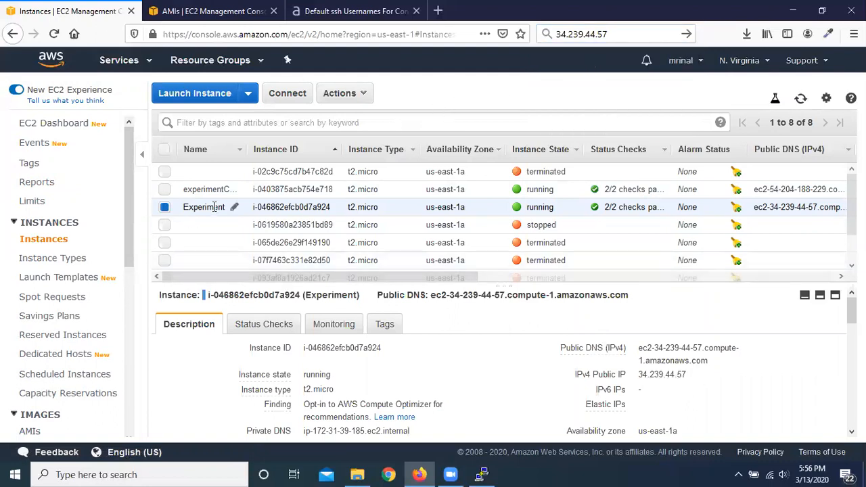
Step: Reboot the Experiment instance and refresh the instances list to check its public IP
{"action": "left_click", "coordinate": [356, 98]}
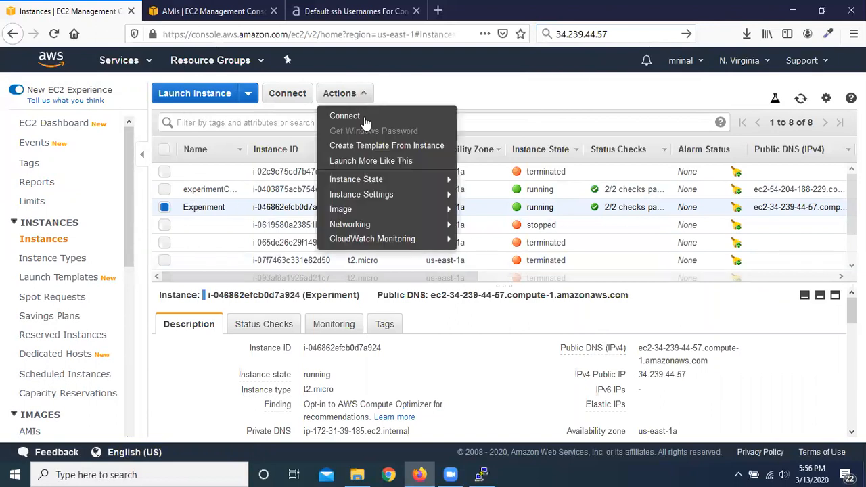
{"action": "mouse_move", "coordinate": [406, 179]}
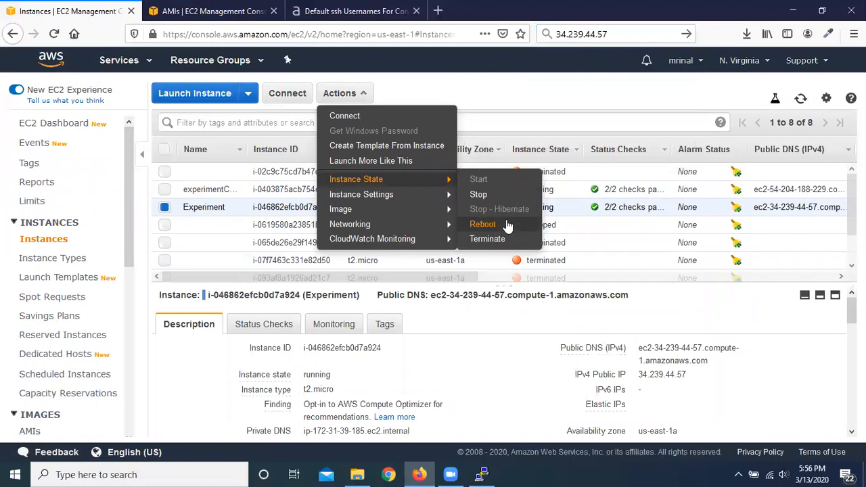
{"action": "left_click", "coordinate": [482, 224]}
{"action": "left_click", "coordinate": [509, 302]}
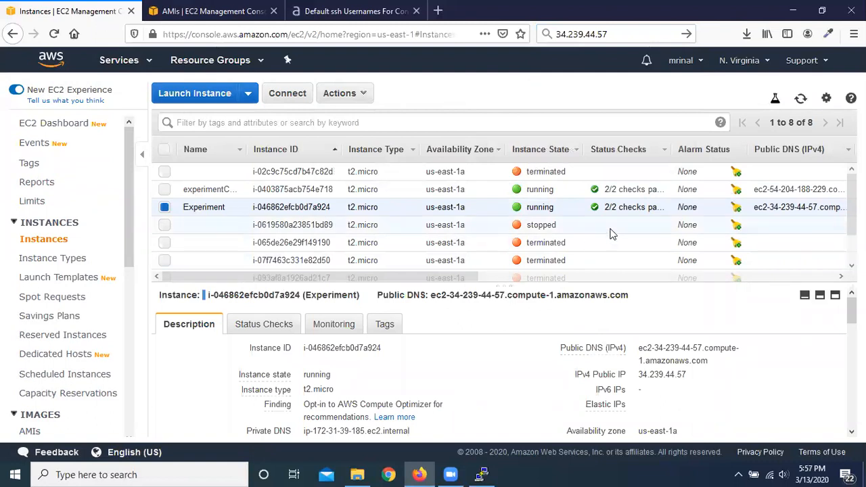
{"action": "left_click", "coordinate": [800, 99]}
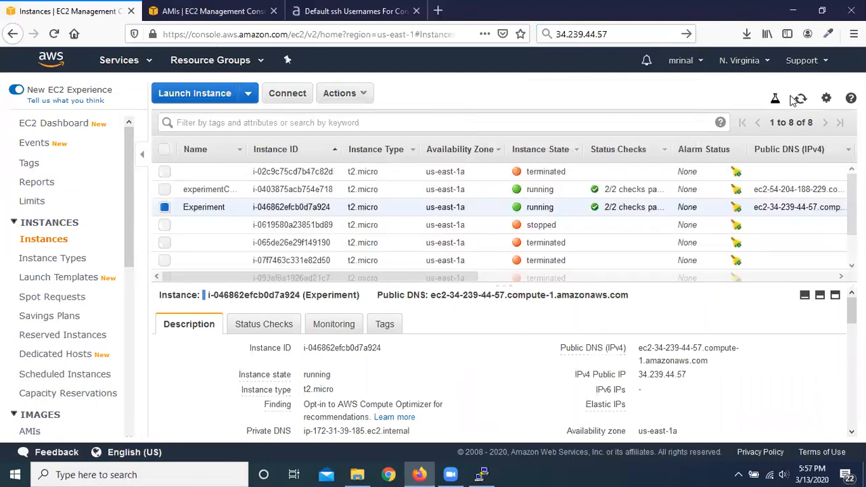
{"action": "left_click", "coordinate": [801, 101]}
Step: Stop the Experiment instance, confirm the stop and refresh the instances list
{"action": "left_click", "coordinate": [366, 95]}
{"action": "mouse_move", "coordinate": [441, 179]}
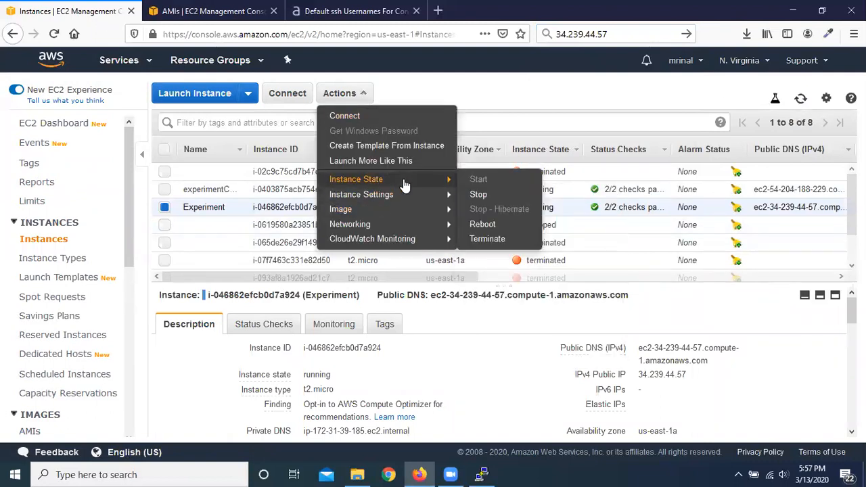
{"action": "left_click", "coordinate": [490, 194]}
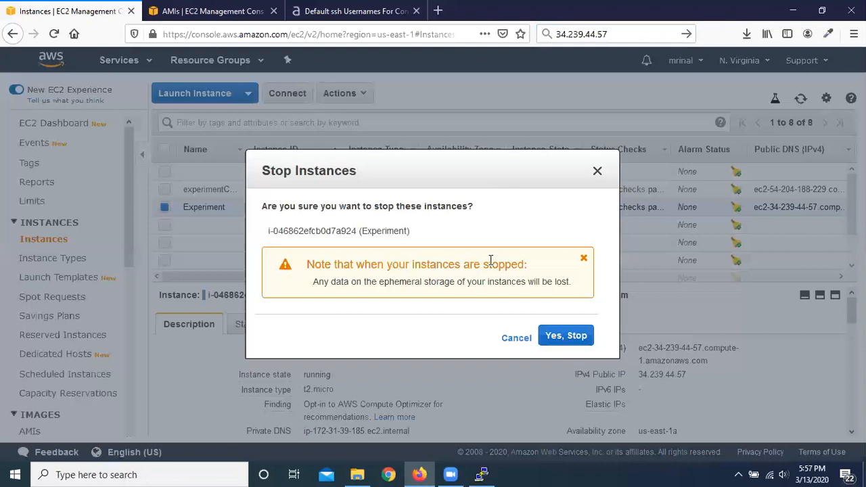
{"action": "left_click", "coordinate": [567, 337]}
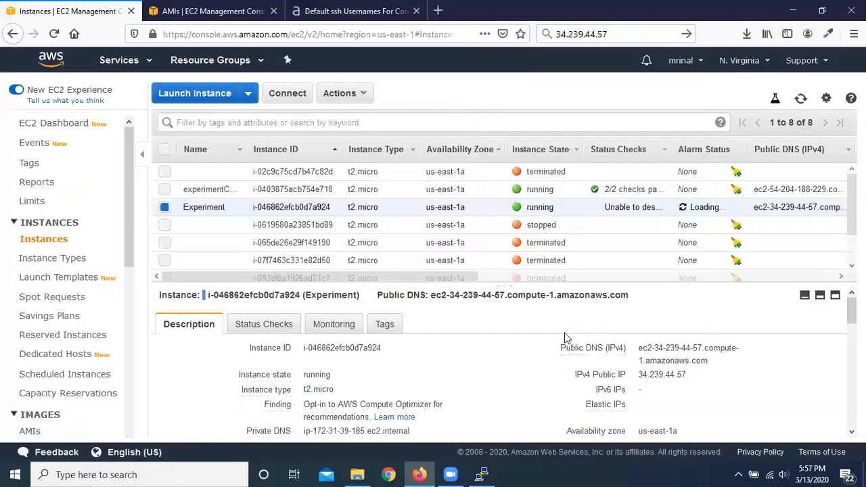
{"action": "left_click", "coordinate": [801, 99]}
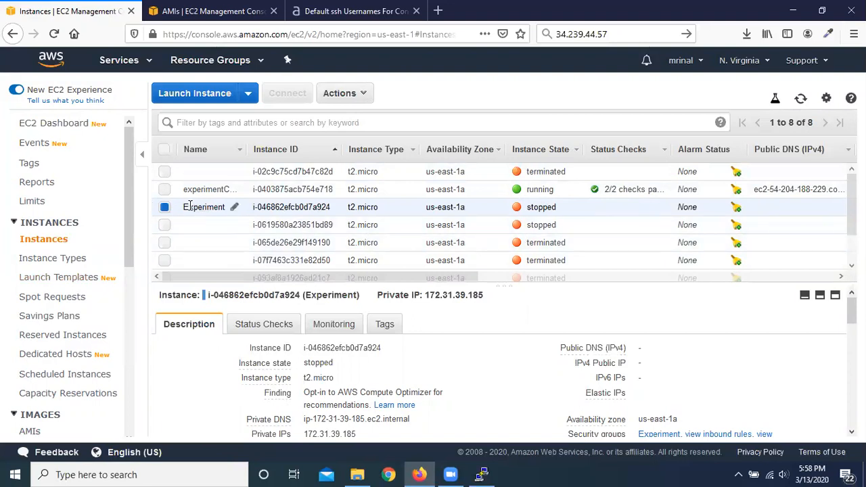
Step: Start the Experiment instance again and refresh the instances list to check its public IP
{"action": "left_click", "coordinate": [361, 95]}
{"action": "mouse_move", "coordinate": [387, 183]}
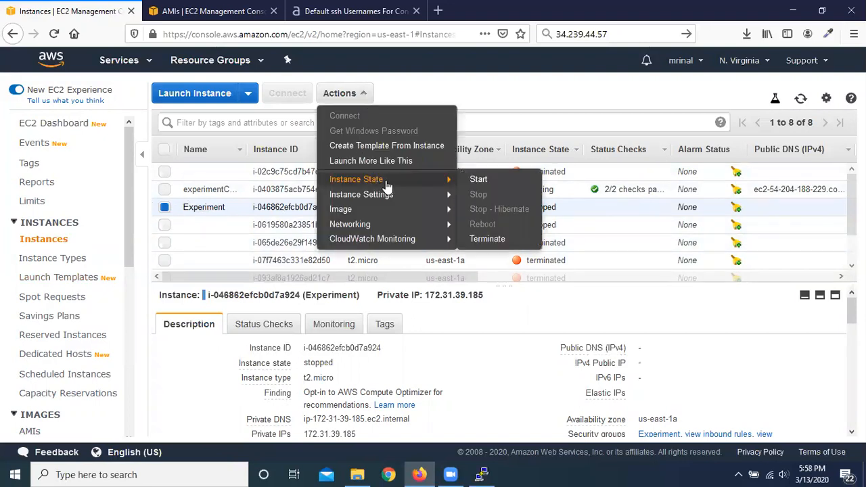
{"action": "left_click", "coordinate": [487, 185]}
{"action": "left_click", "coordinate": [533, 306]}
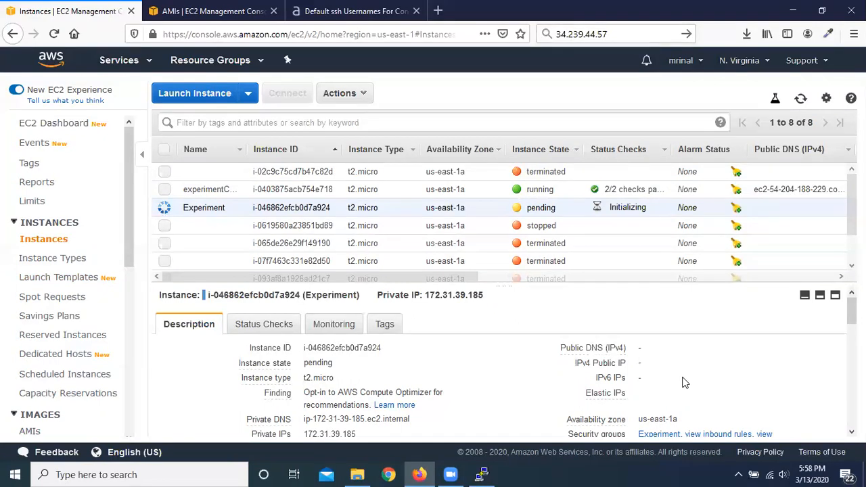
{"action": "left_click", "coordinate": [800, 99]}
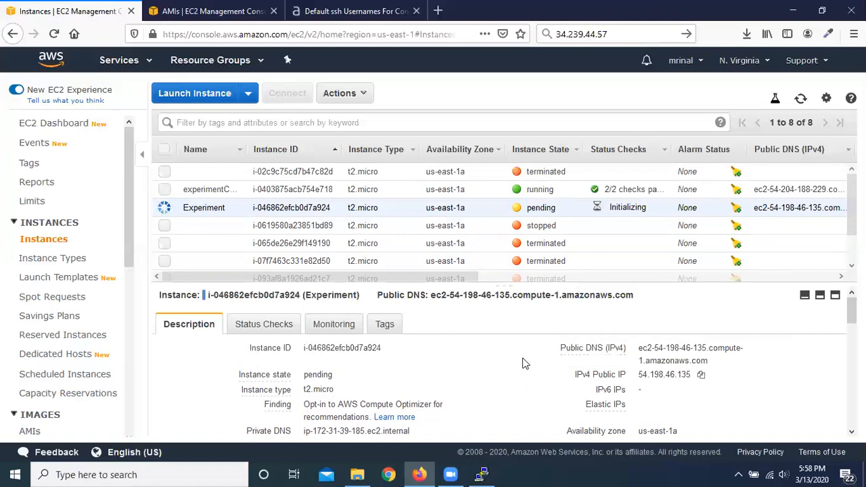
Step: Allocate a new Elastic IP address from Amazon's pool of IPv4 addresses
{"action": "scroll", "coordinate": [59, 270], "scroll_direction": "down", "scroll_amount": 5}
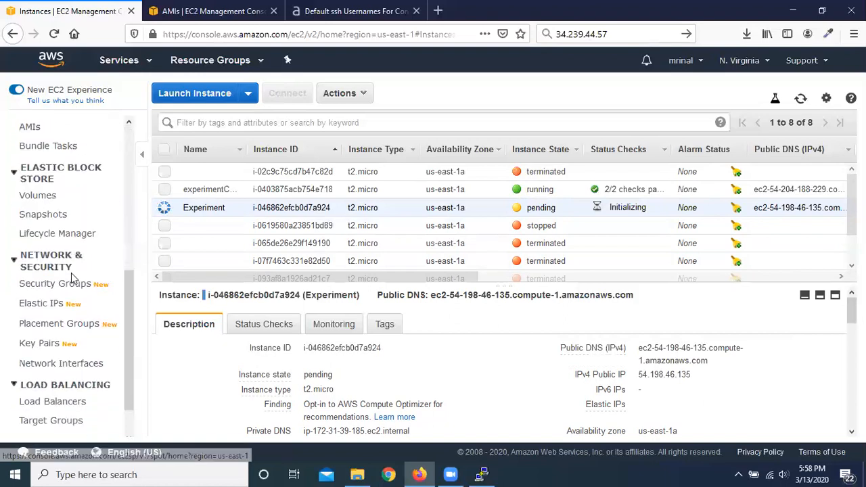
{"action": "left_click", "coordinate": [42, 304]}
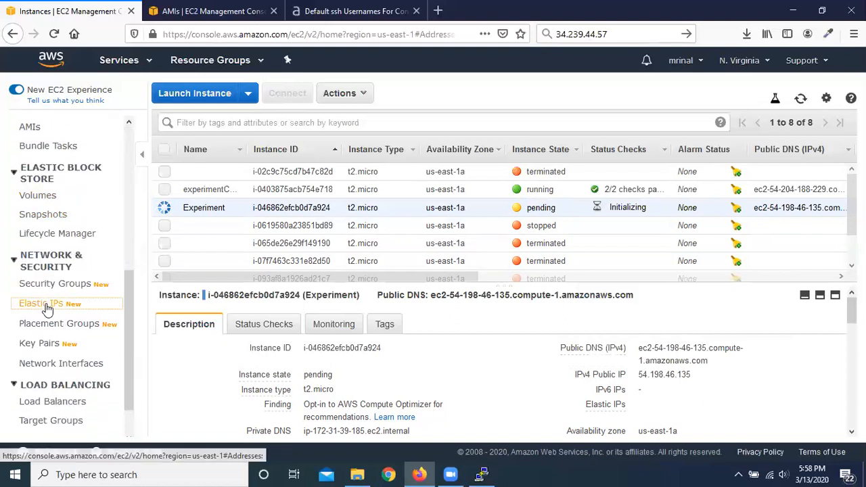
{"action": "left_click", "coordinate": [766, 131]}
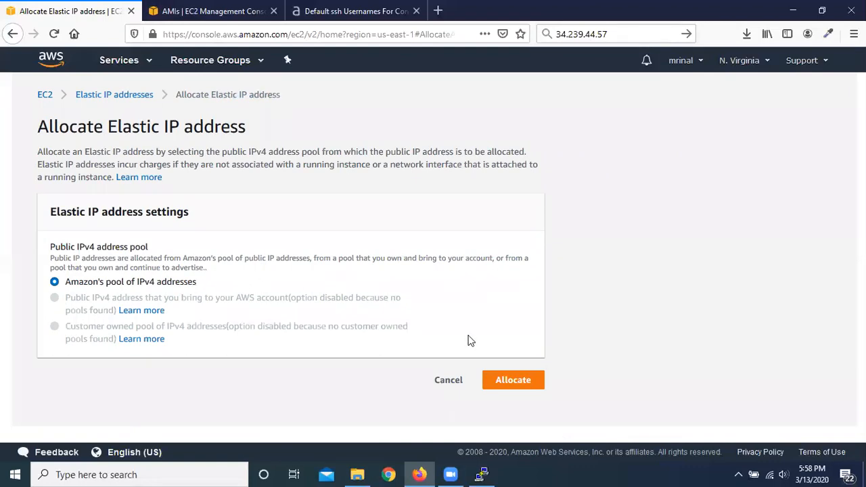
{"action": "left_click", "coordinate": [523, 383]}
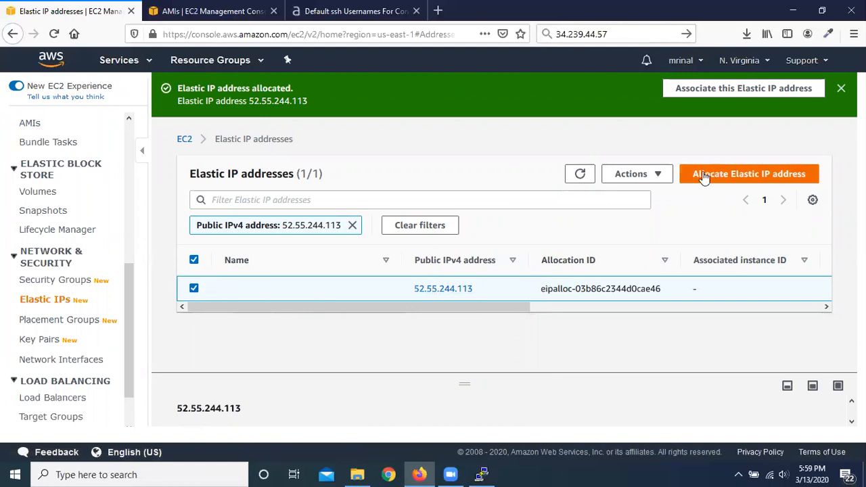
Step: Associate the newly allocated Elastic IP address with the running Experiment instance
{"action": "left_click", "coordinate": [657, 177]}
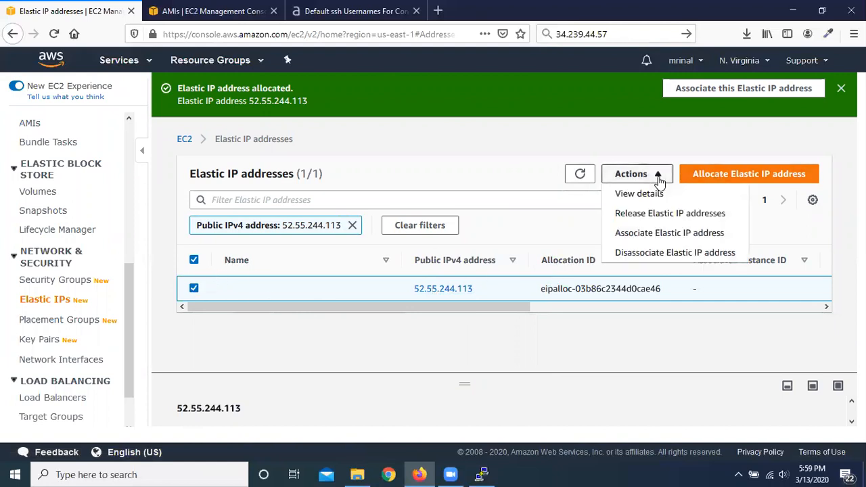
{"action": "left_click", "coordinate": [665, 233]}
{"action": "scroll", "coordinate": [335, 238], "scroll_direction": "down", "scroll_amount": 3}
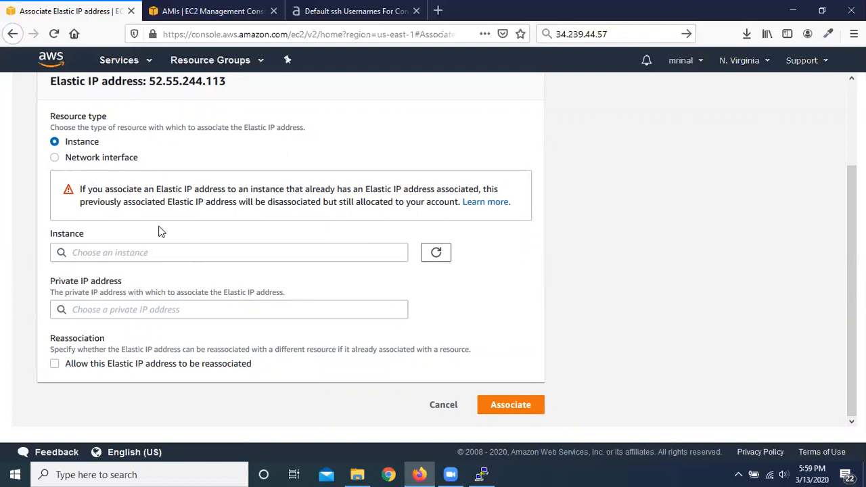
{"action": "left_click", "coordinate": [241, 251]}
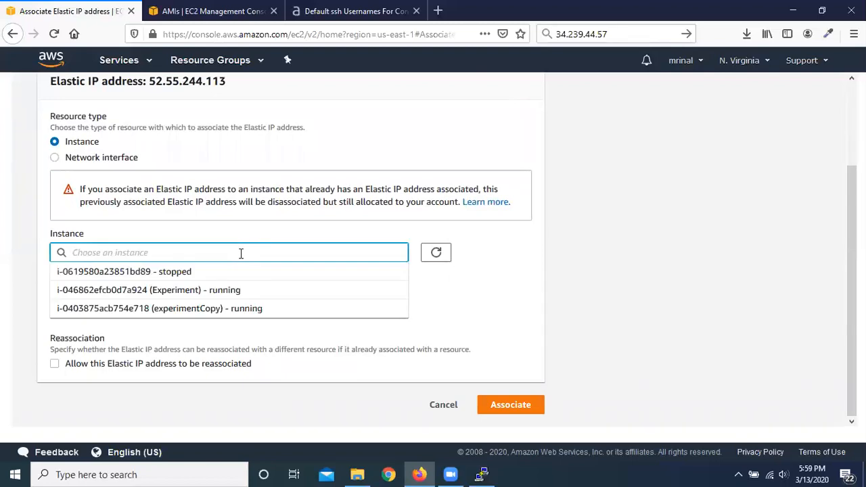
{"action": "left_click", "coordinate": [240, 291]}
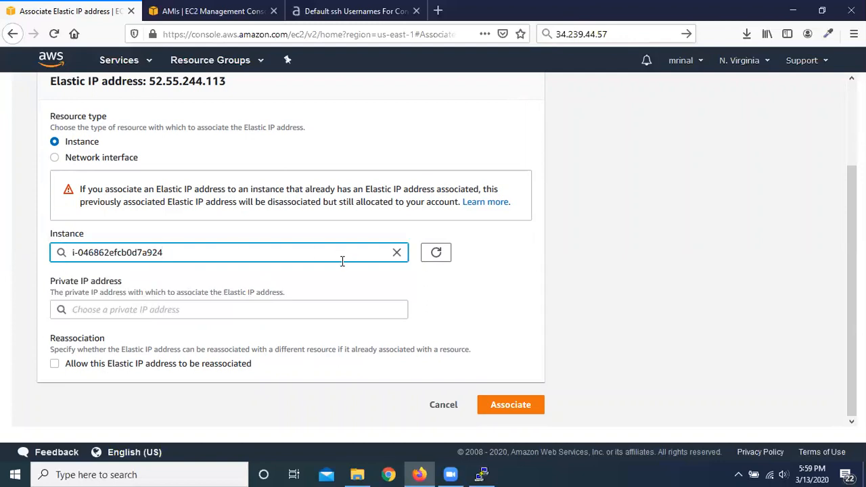
{"action": "left_click", "coordinate": [525, 310]}
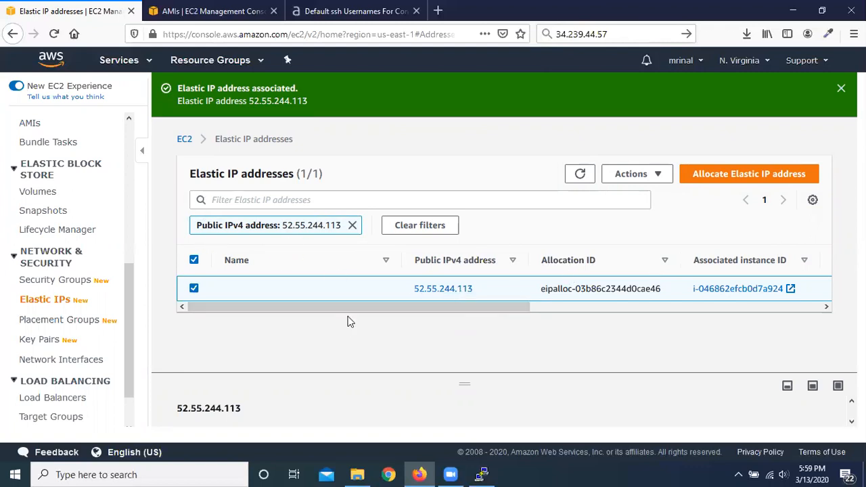
Step: Review the Elastic IP's association columns and check the addresses in the Experiment instance's description
{"action": "left_click_drag", "start_coordinate": [347, 306], "coordinate": [536, 308]}
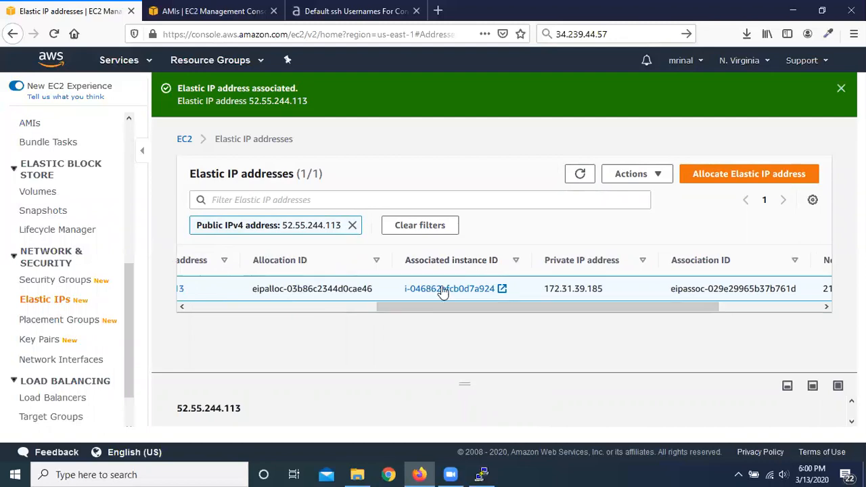
{"action": "left_click_drag", "start_coordinate": [487, 307], "coordinate": [58, 257]}
{"action": "scroll", "coordinate": [58, 258], "scroll_direction": "up", "scroll_amount": 5}
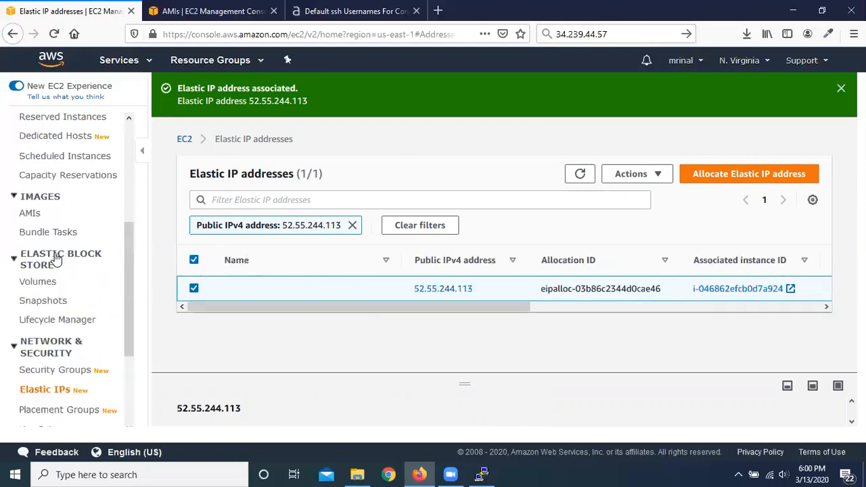
{"action": "left_click", "coordinate": [46, 235]}
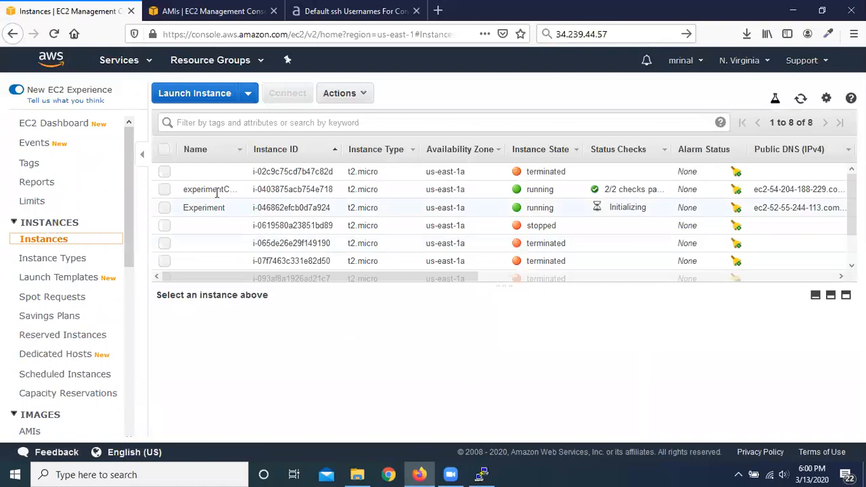
{"action": "left_click", "coordinate": [164, 208]}
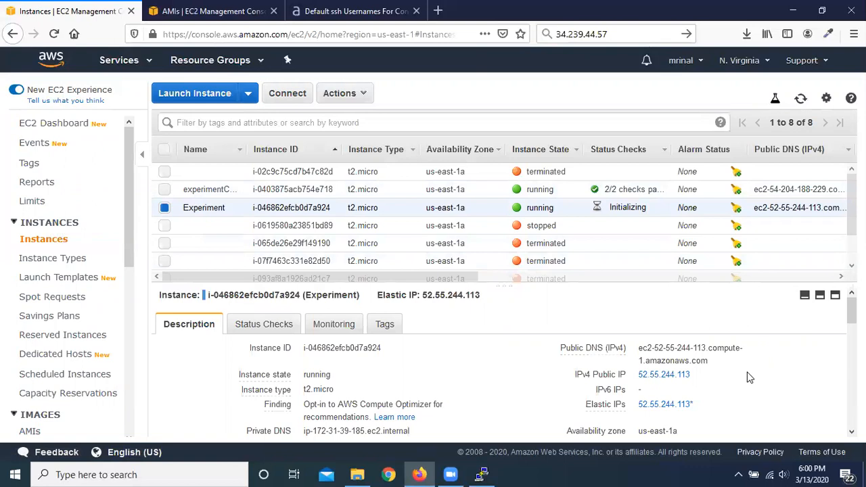
Step: Refresh the instances list and stop the running Experiment instance
{"action": "left_click", "coordinate": [802, 101]}
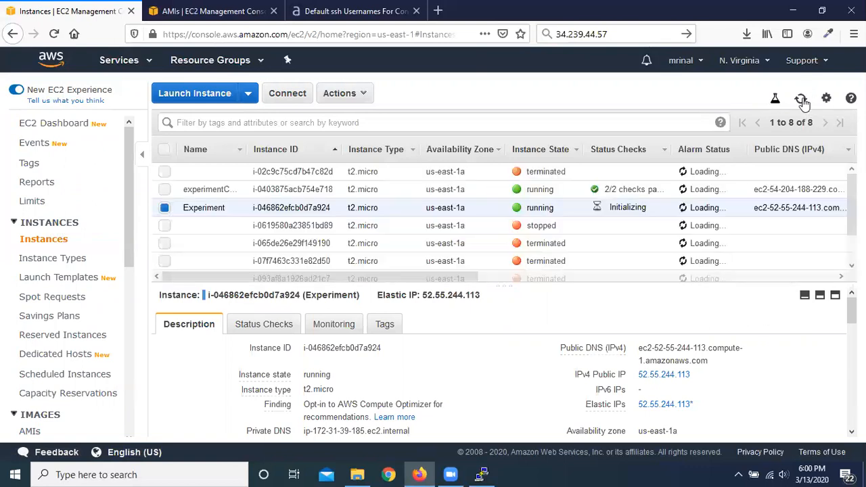
{"action": "left_click", "coordinate": [801, 100]}
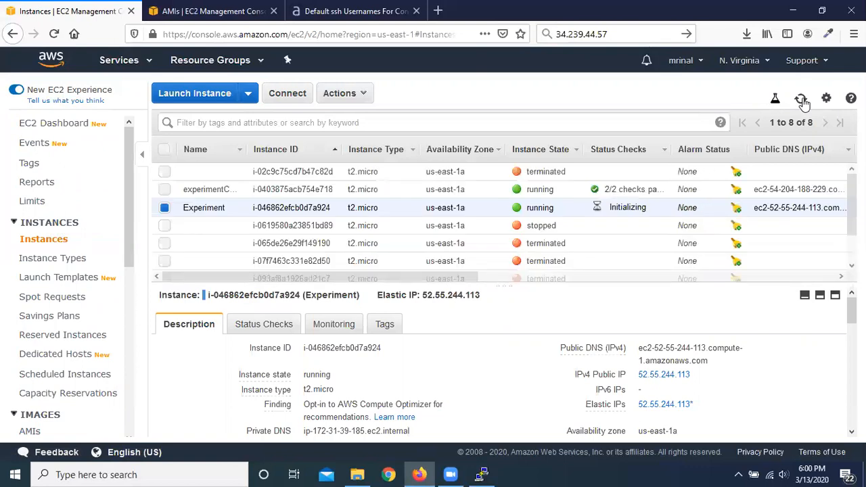
{"action": "scroll", "coordinate": [751, 379], "scroll_direction": "down", "scroll_amount": 2}
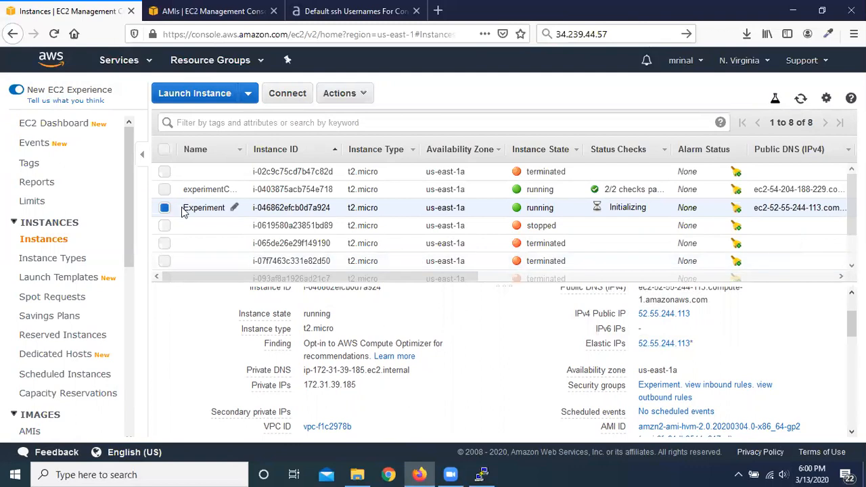
{"action": "left_click", "coordinate": [359, 95]}
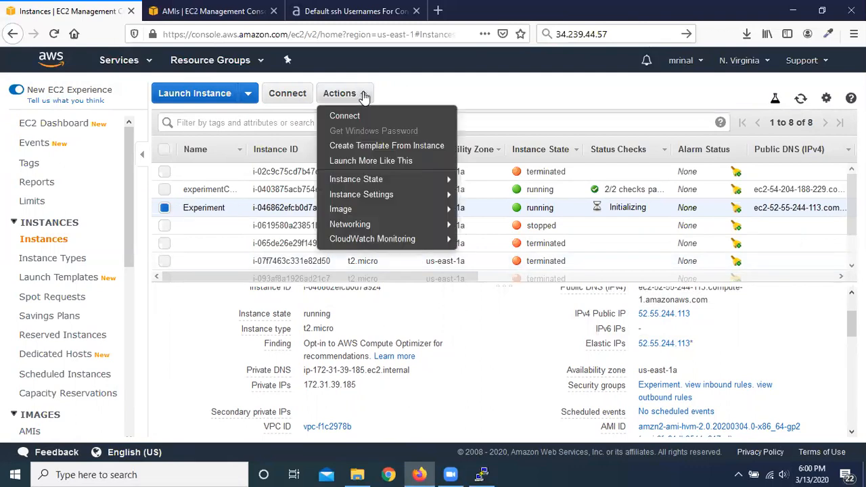
{"action": "mouse_move", "coordinate": [445, 179]}
{"action": "left_click", "coordinate": [488, 194]}
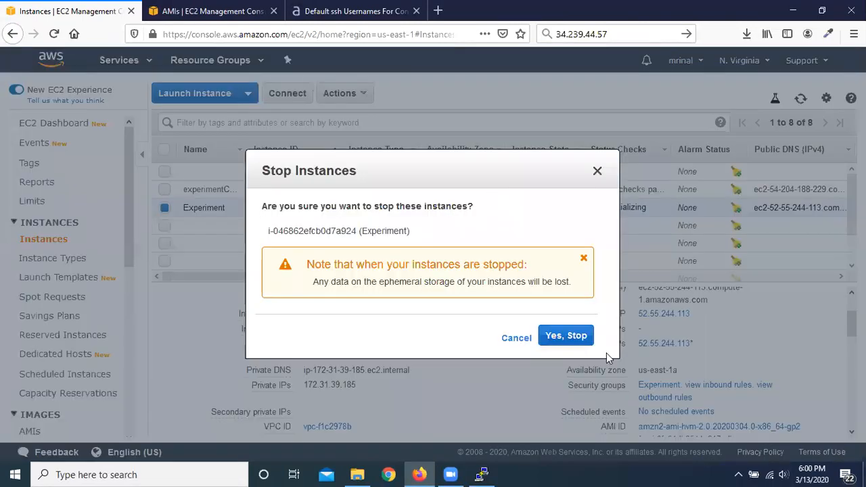
{"action": "left_click", "coordinate": [572, 338]}
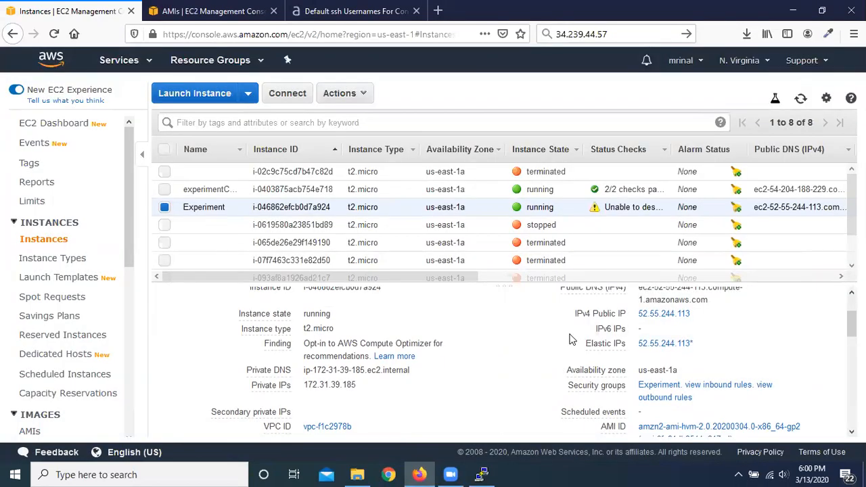
{"action": "left_click", "coordinate": [800, 98]}
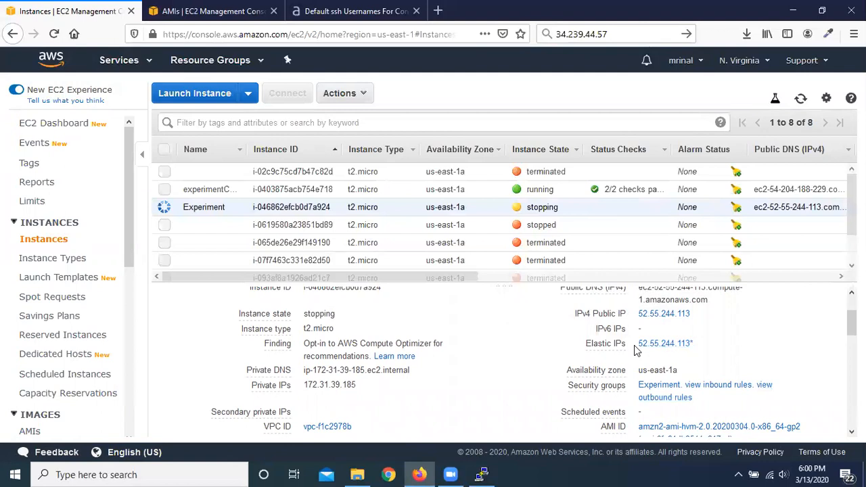
Step: Copy the Experiment instance's Elastic IP 52.55.244.113 into the browser's search field, replacing the old address
{"action": "left_click_drag", "start_coordinate": [637, 345], "coordinate": [691, 344]}
{"action": "right_click", "coordinate": [667, 346]}
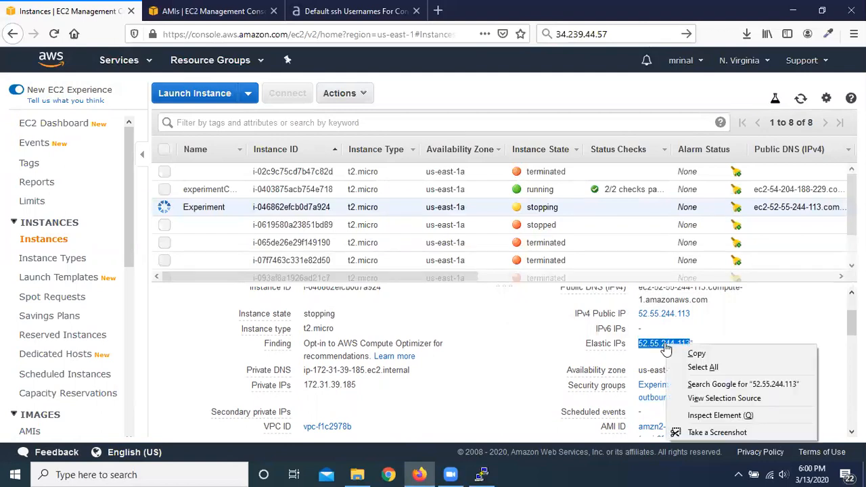
{"action": "left_click", "coordinate": [696, 354]}
{"action": "left_click", "coordinate": [590, 34]}
{"action": "right_click", "coordinate": [593, 35]}
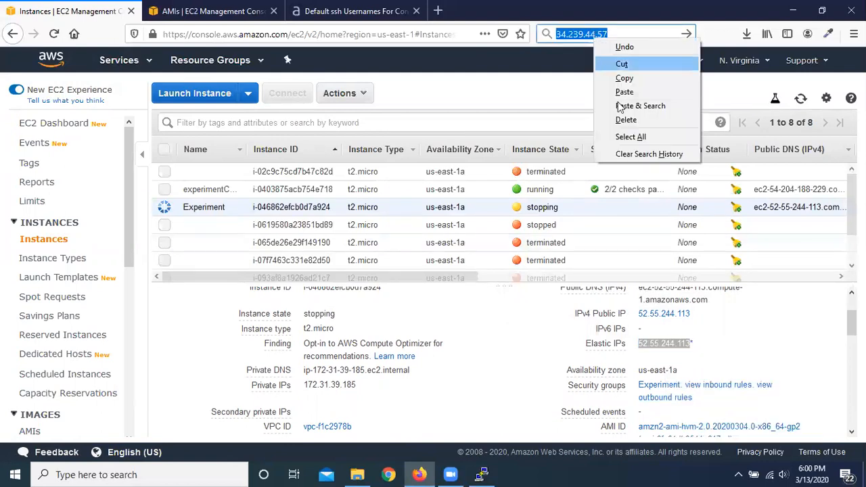
{"action": "left_click", "coordinate": [632, 91]}
{"action": "left_click", "coordinate": [477, 88]}
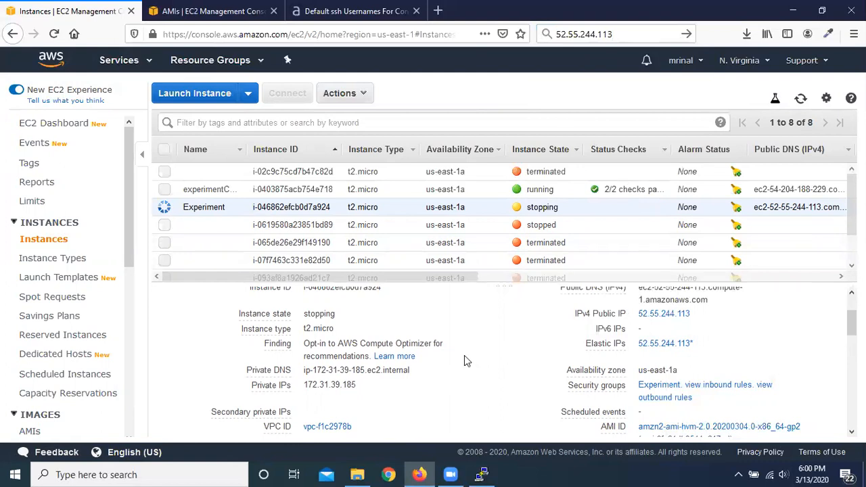
Step: Refresh the instances list to check the Experiment instance's state and its addresses during the stop
{"action": "left_click", "coordinate": [801, 98]}
{"action": "left_click", "coordinate": [801, 99]}
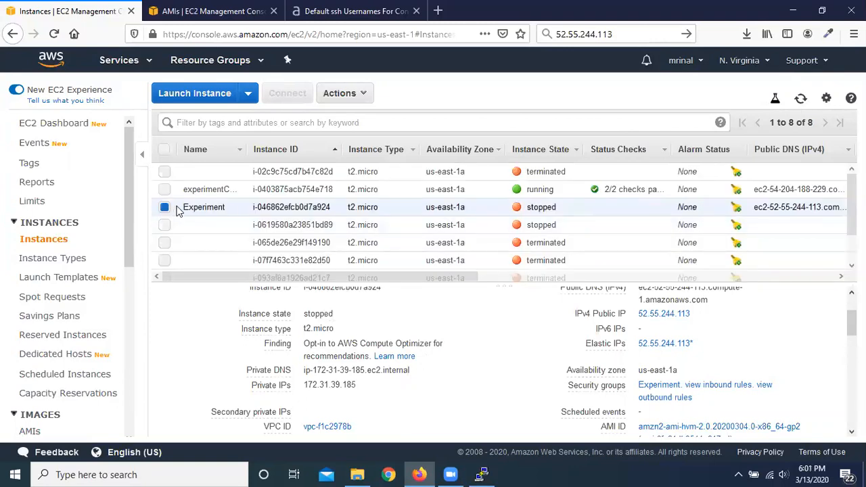
{"action": "left_click", "coordinate": [800, 99]}
{"action": "scroll", "coordinate": [350, 342], "scroll_direction": "up", "scroll_amount": 2}
{"action": "scroll", "coordinate": [628, 407], "scroll_direction": "down", "scroll_amount": 2}
Step: Start the Experiment instance again and refresh the instances list to check its Elastic IP
{"action": "left_click", "coordinate": [366, 94]}
{"action": "mouse_move", "coordinate": [373, 178]}
{"action": "left_click", "coordinate": [485, 177]}
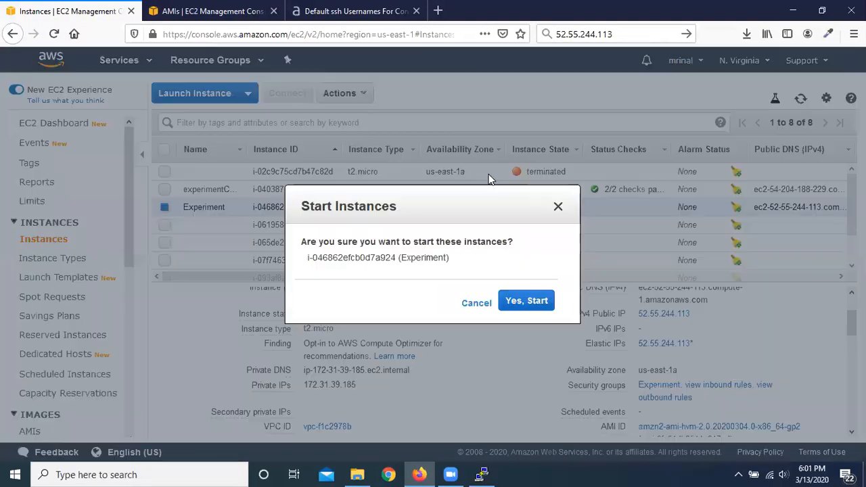
{"action": "left_click", "coordinate": [535, 308]}
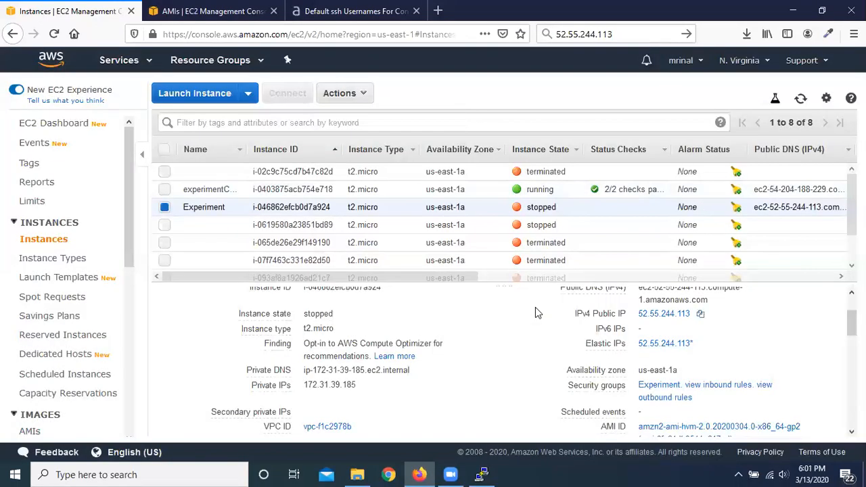
{"action": "left_click", "coordinate": [800, 98]}
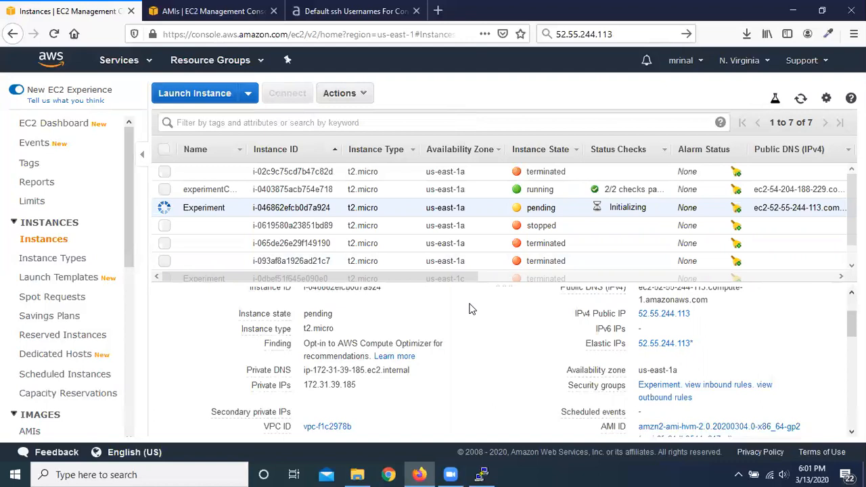
{"action": "left_click", "coordinate": [801, 99]}
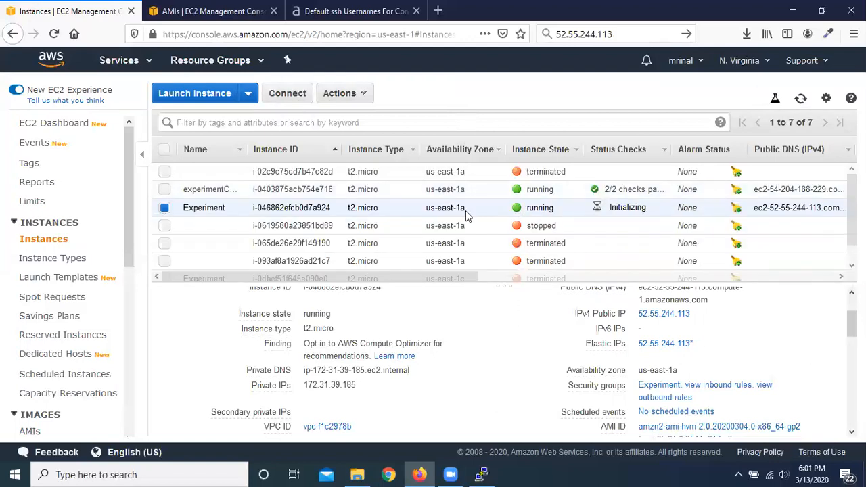
{"action": "left_click", "coordinate": [801, 98]}
Step: Stop the Experiment instance once more from its instance state options
{"action": "left_click", "coordinate": [370, 98]}
{"action": "mouse_move", "coordinate": [455, 182]}
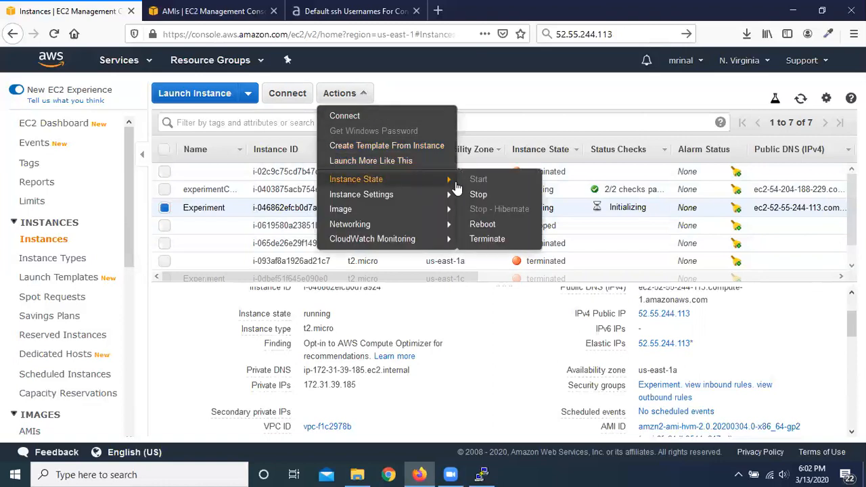
{"action": "left_click", "coordinate": [478, 194]}
{"action": "left_click", "coordinate": [566, 337]}
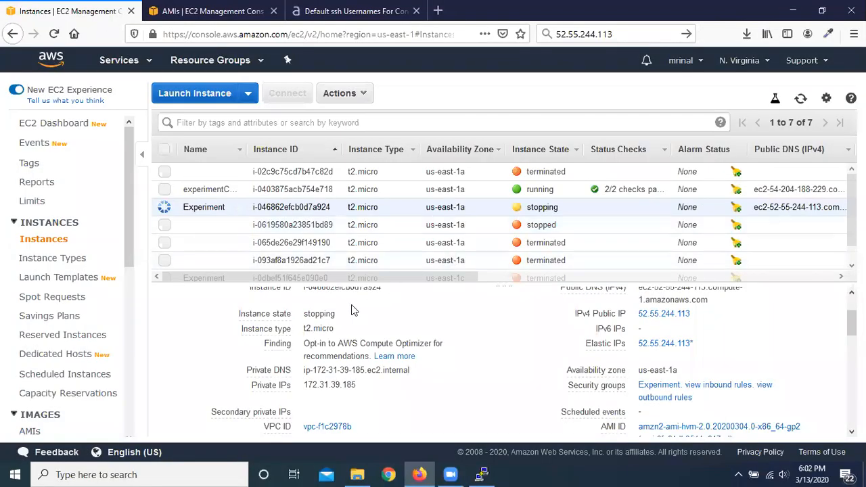
Step: Go to the EC2 placement groups and start creating a new placement group
{"action": "scroll", "coordinate": [47, 249], "scroll_direction": "down", "scroll_amount": 4}
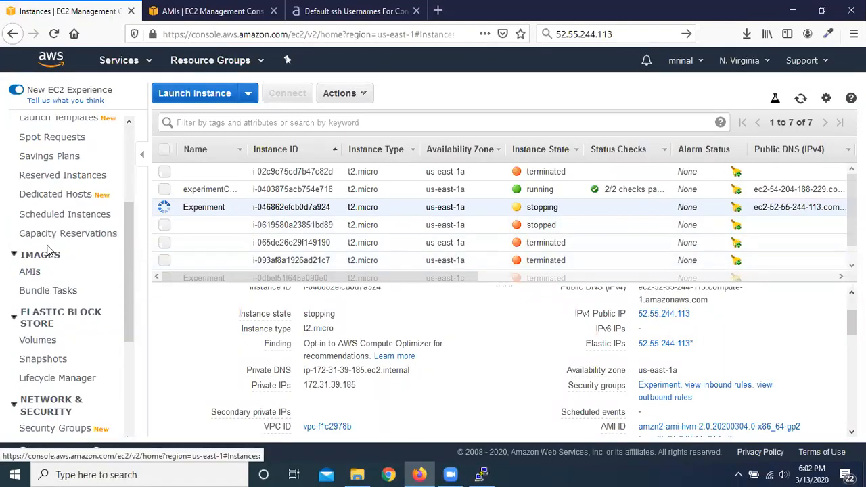
{"action": "scroll", "coordinate": [48, 249], "scroll_direction": "down", "scroll_amount": 2}
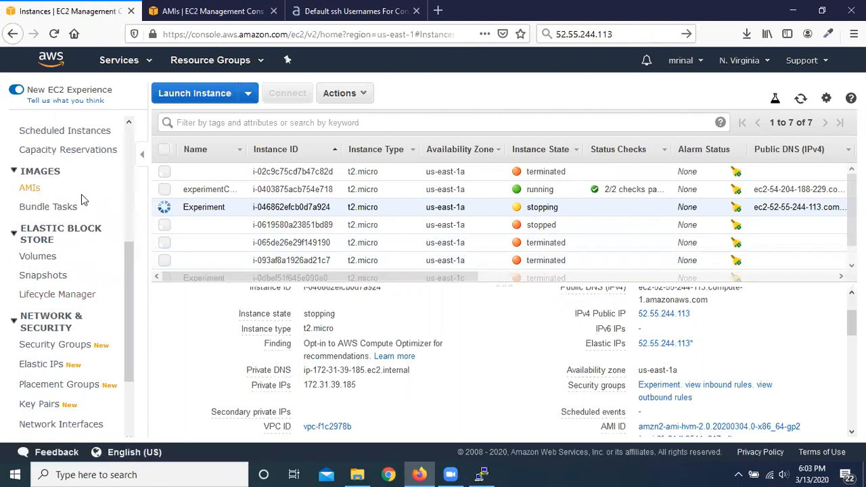
{"action": "scroll", "coordinate": [81, 196], "scroll_direction": "up", "scroll_amount": 3}
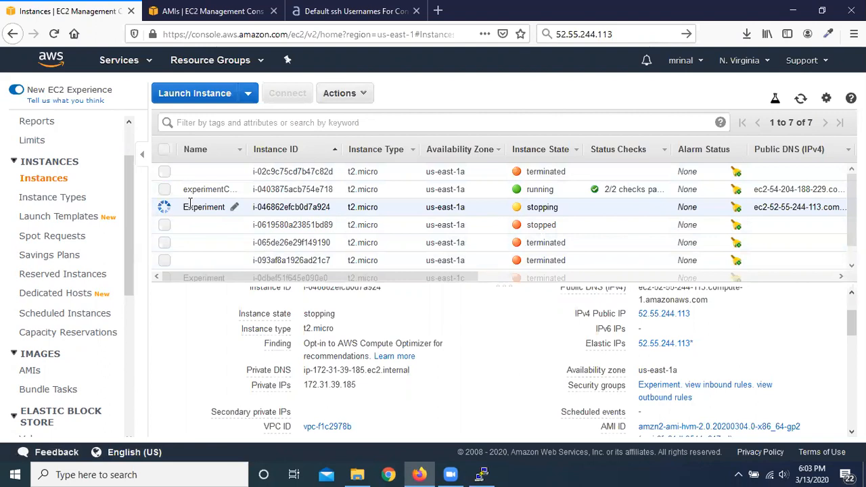
{"action": "scroll", "coordinate": [65, 253], "scroll_direction": "down", "scroll_amount": 5}
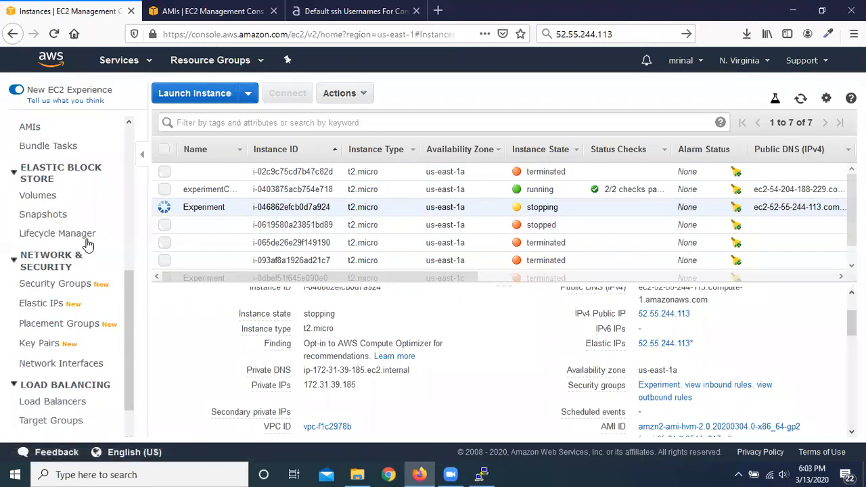
{"action": "scroll", "coordinate": [87, 244], "scroll_direction": "down", "scroll_amount": 1}
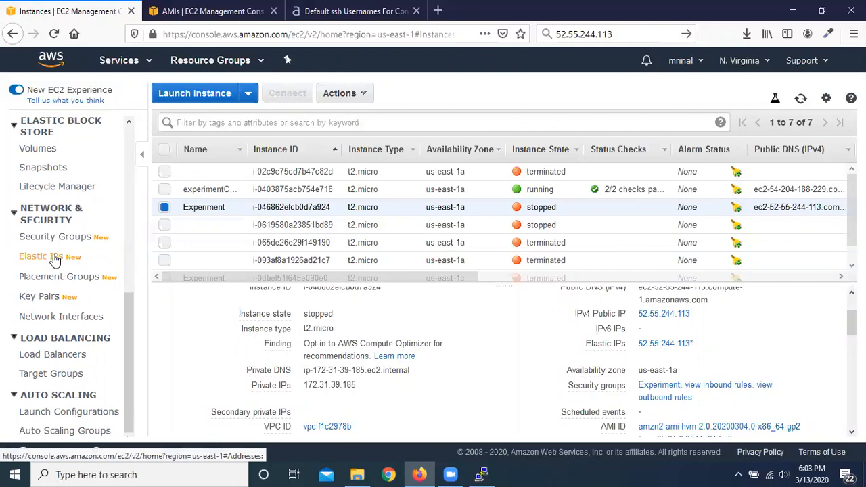
{"action": "left_click", "coordinate": [79, 277]}
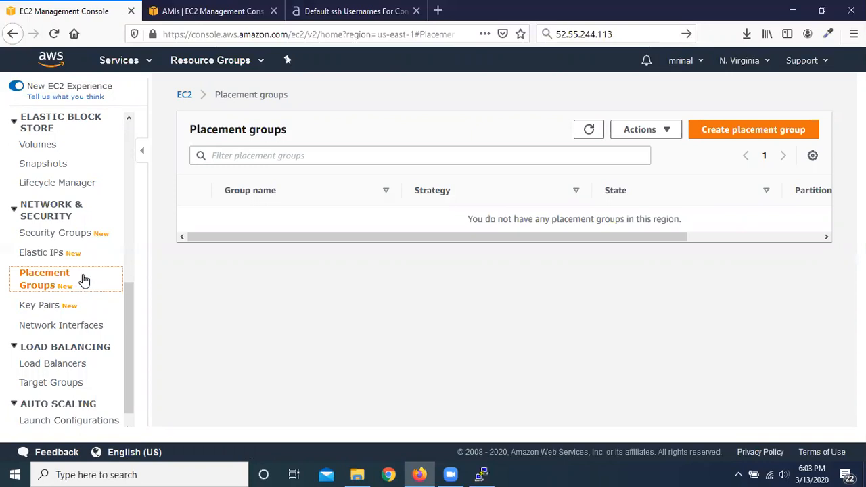
{"action": "left_click", "coordinate": [767, 134]}
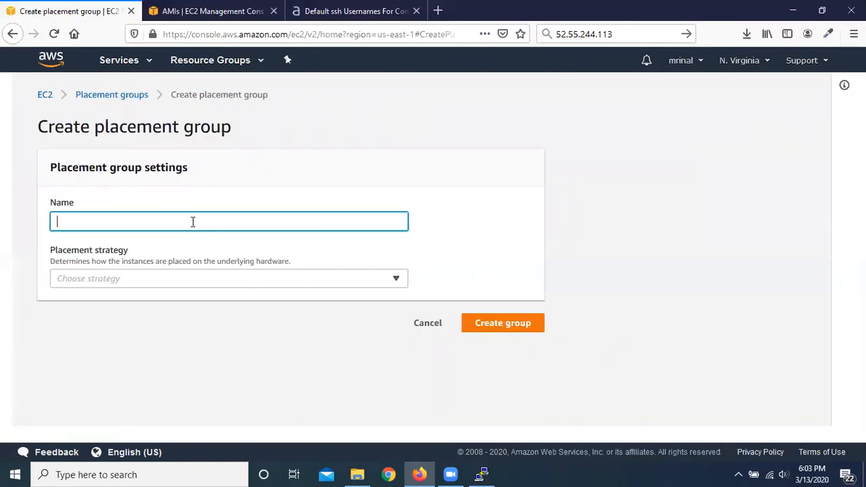
Step: Name the placement group experiment and open the list of placement strategies
{"action": "type", "text": "experiment"}
{"action": "left_click", "coordinate": [465, 210]}
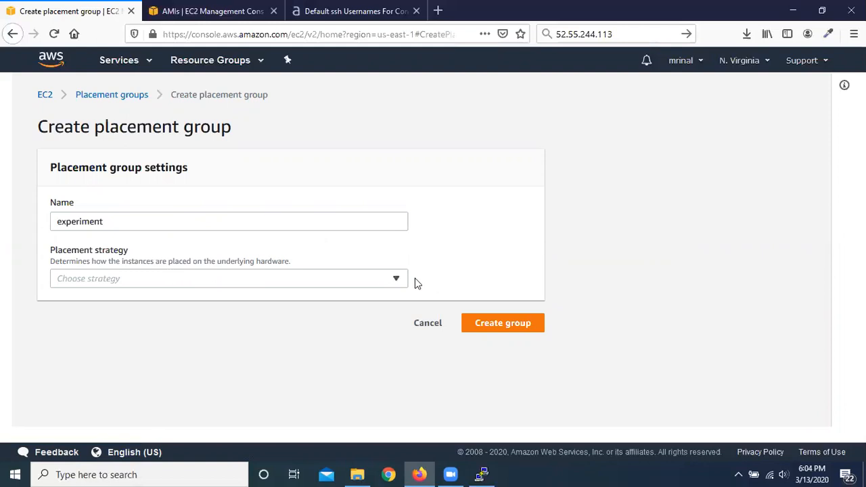
{"action": "left_click", "coordinate": [397, 283]}
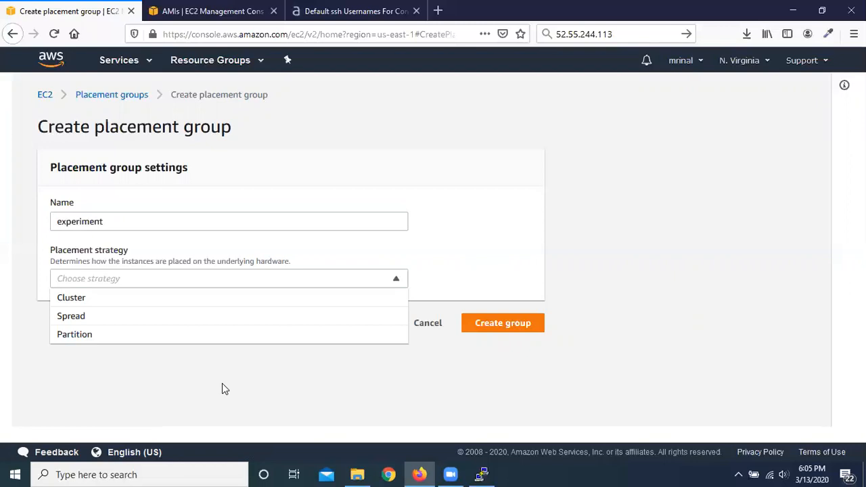
Step: Cancel the placement group creation and open the list of EC2 key pairs
{"action": "left_click", "coordinate": [222, 384]}
{"action": "left_click", "coordinate": [426, 328]}
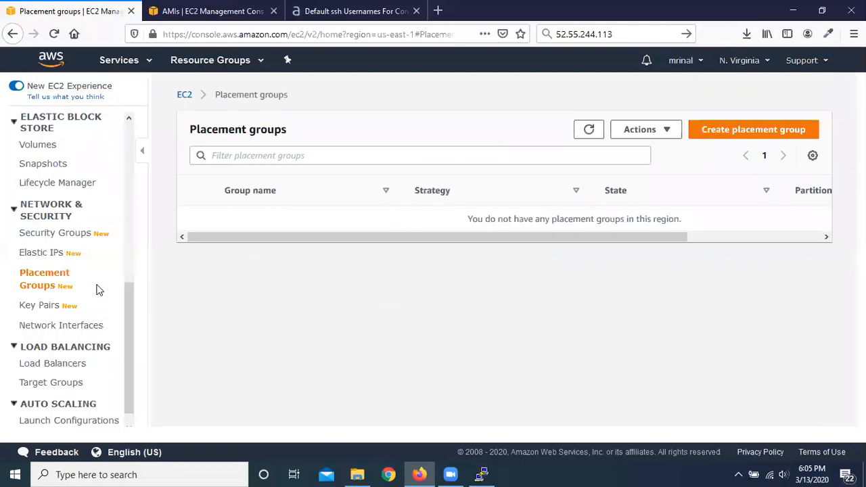
{"action": "scroll", "coordinate": [67, 270], "scroll_direction": "down", "scroll_amount": 2}
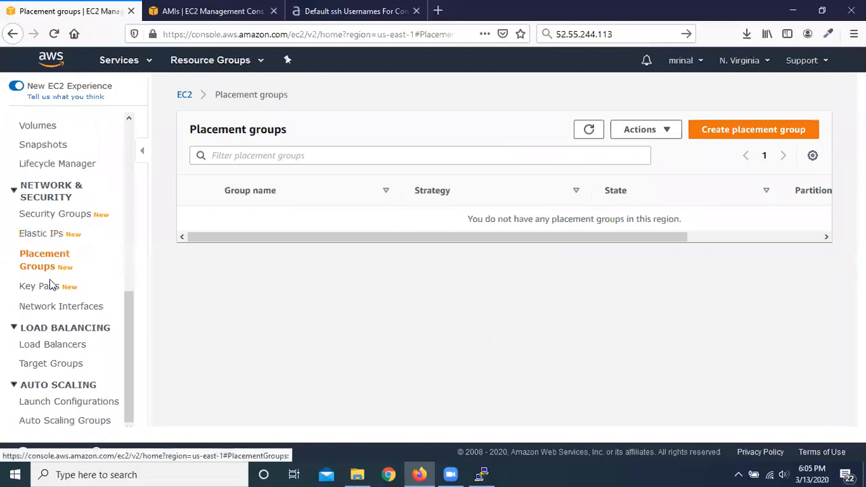
{"action": "left_click", "coordinate": [40, 287]}
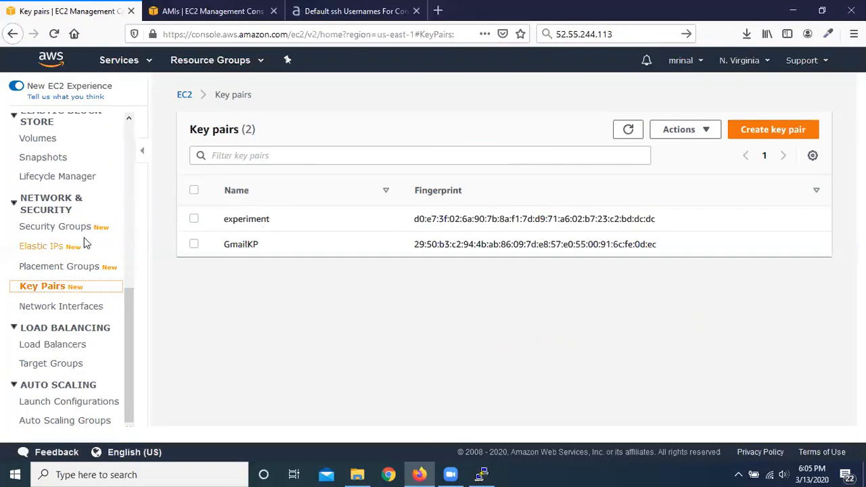
Step: Open the network interfaces list and examine its columns, including instance ID, status and the public and private IP addresses
{"action": "left_click", "coordinate": [65, 310]}
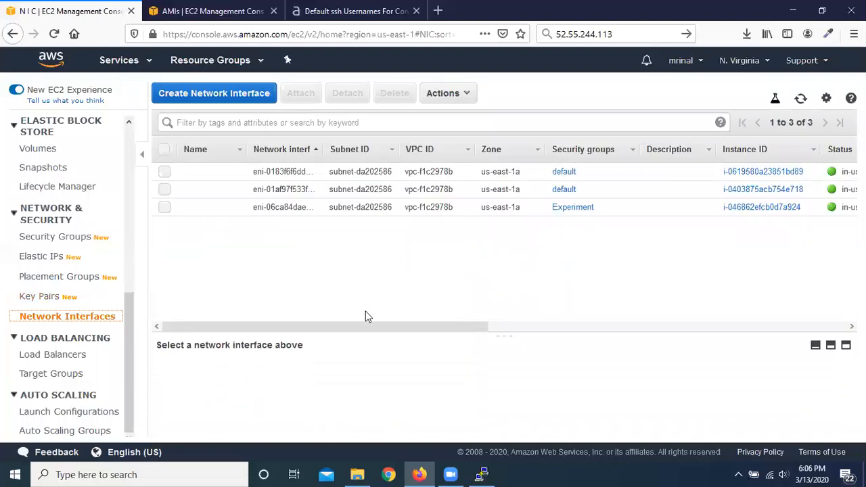
{"action": "left_click_drag", "start_coordinate": [375, 327], "coordinate": [485, 316]}
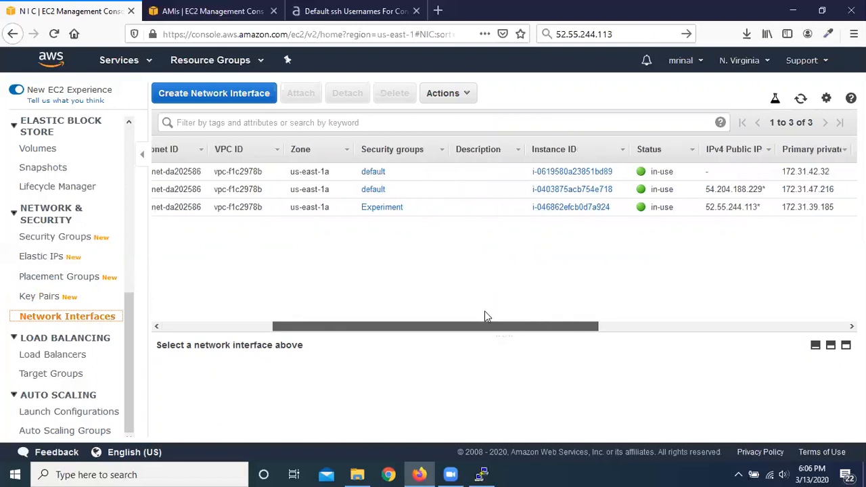
{"action": "left_click_drag", "start_coordinate": [485, 316], "coordinate": [330, 314]}
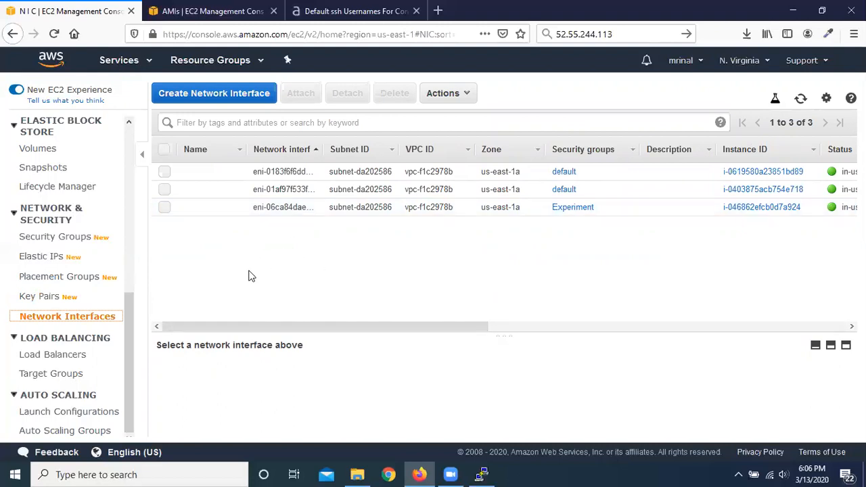
Step: Look over the Create Network Interface form, including its Subnet field, and cancel without creating an interface
{"action": "left_click", "coordinate": [226, 94]}
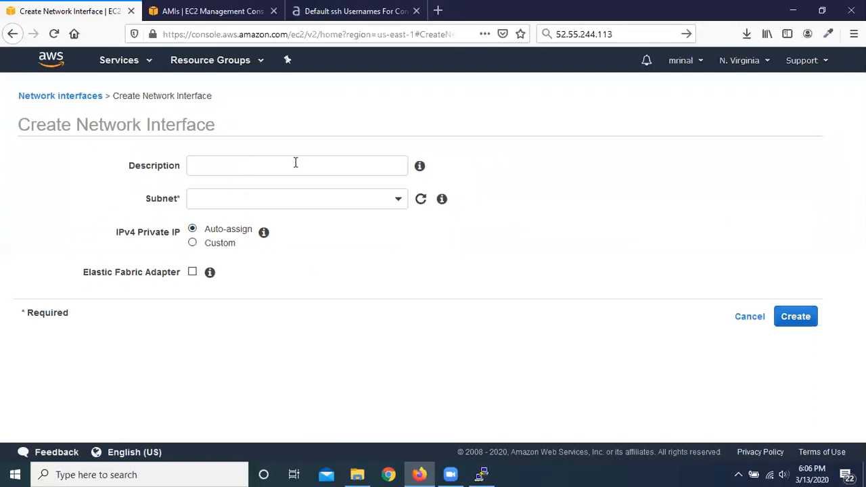
{"action": "left_click", "coordinate": [398, 207]}
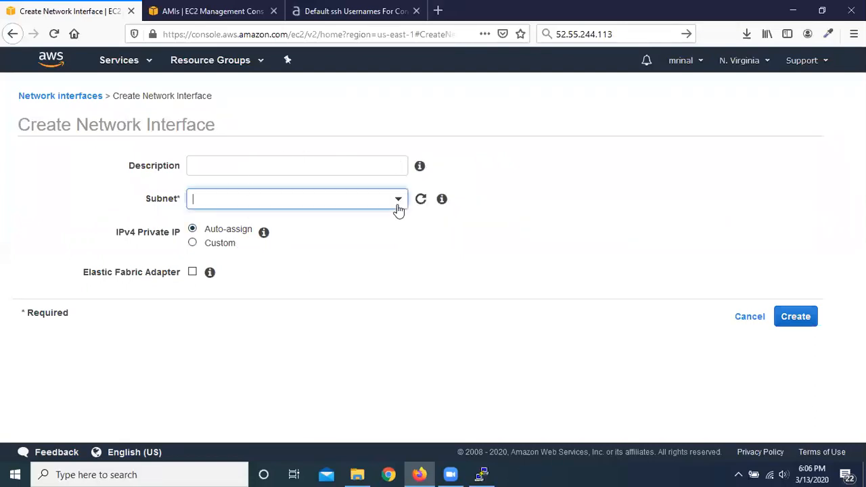
{"action": "left_click", "coordinate": [589, 209]}
{"action": "left_click", "coordinate": [749, 320]}
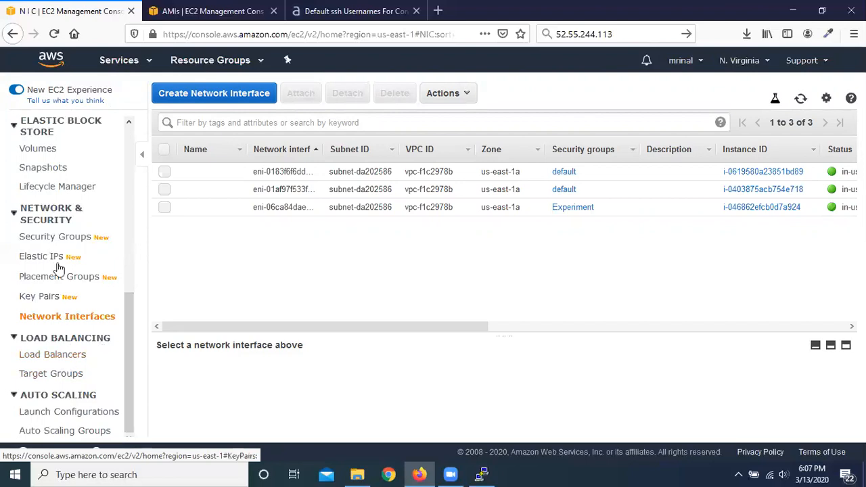
Step: Review the EC2 navigation sections from Instances through Images, Elastic Block Store, Network & Security, Load Balancing and Auto Scaling, and minimize the browser
{"action": "scroll", "coordinate": [60, 268], "scroll_direction": "up", "scroll_amount": 5}
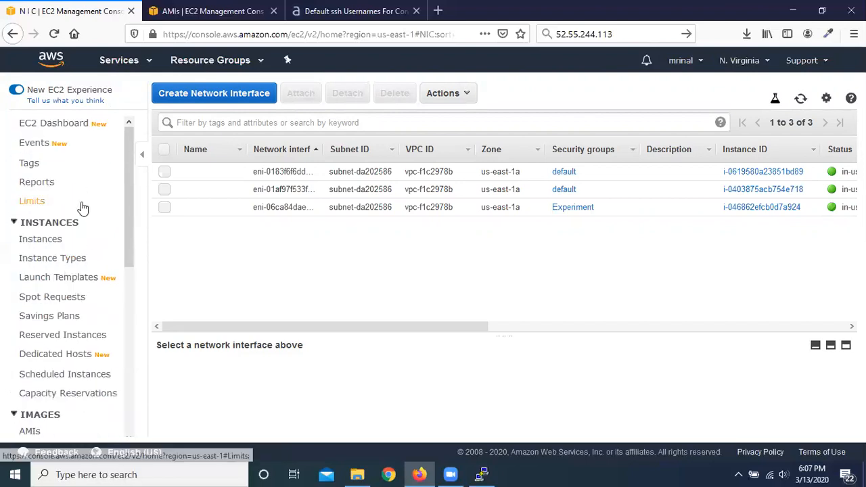
{"action": "scroll", "coordinate": [102, 197], "scroll_direction": "down", "scroll_amount": 2}
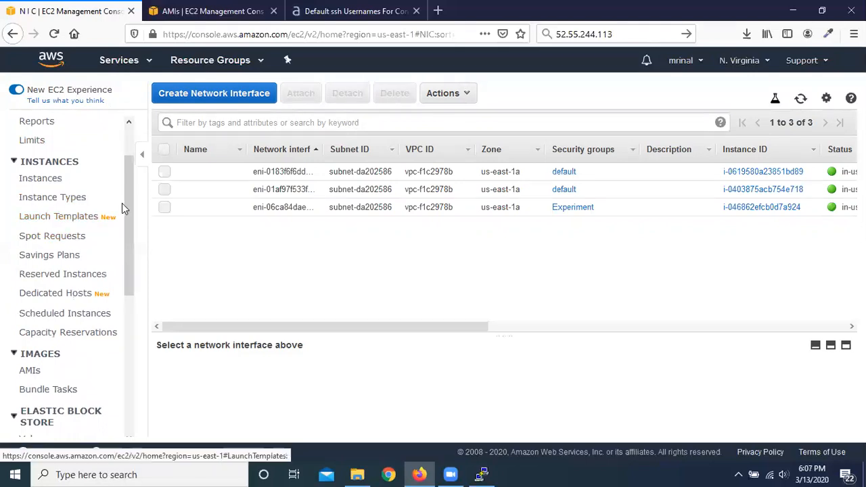
{"action": "scroll", "coordinate": [122, 201], "scroll_direction": "down", "scroll_amount": 2}
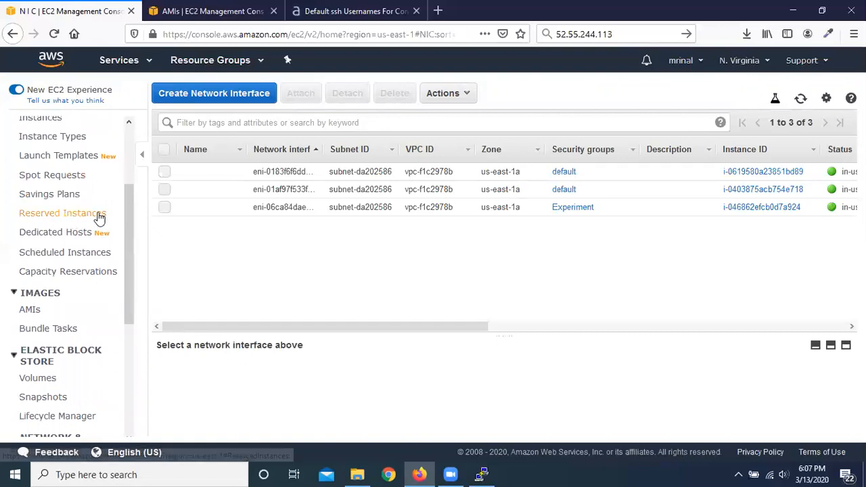
{"action": "scroll", "coordinate": [83, 227], "scroll_direction": "down", "scroll_amount": 1}
{"action": "scroll", "coordinate": [83, 227], "scroll_direction": "down", "scroll_amount": 1}
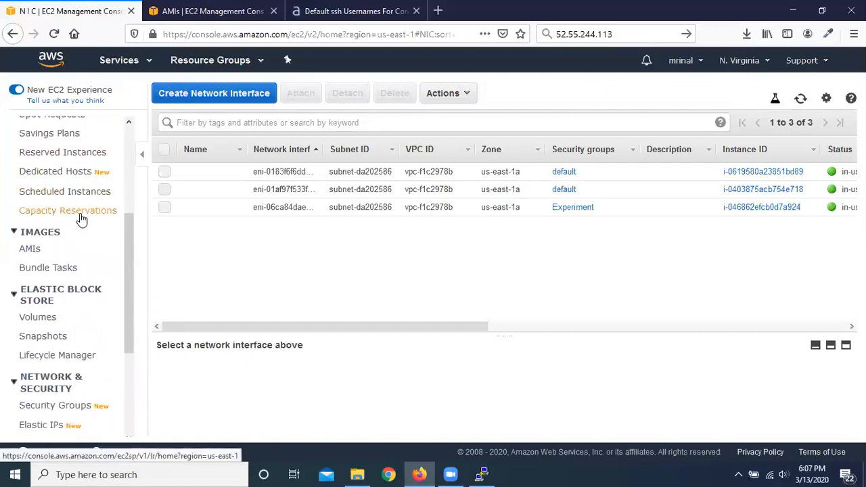
{"action": "scroll", "coordinate": [83, 219], "scroll_direction": "down", "scroll_amount": 2}
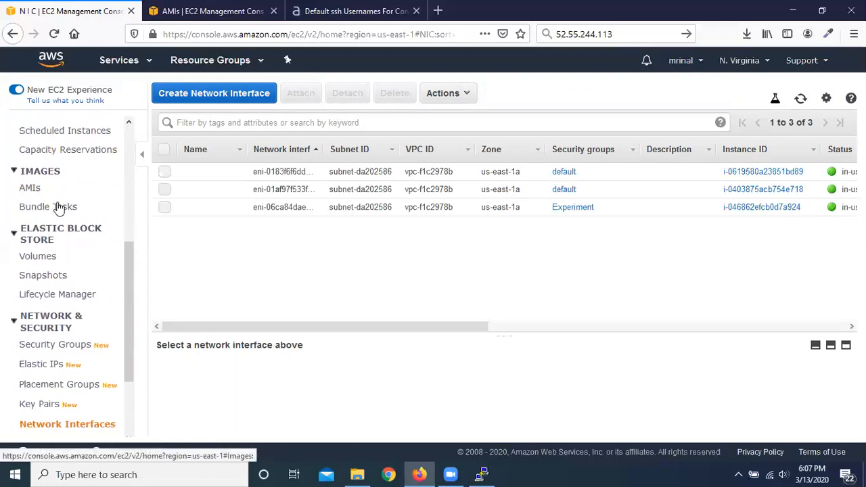
{"action": "scroll", "coordinate": [61, 210], "scroll_direction": "down", "scroll_amount": 2}
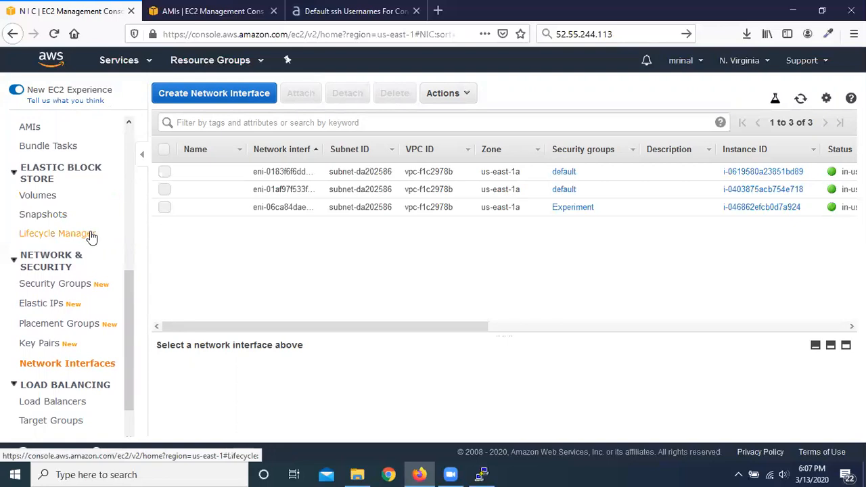
{"action": "scroll", "coordinate": [92, 235], "scroll_direction": "down", "scroll_amount": 2}
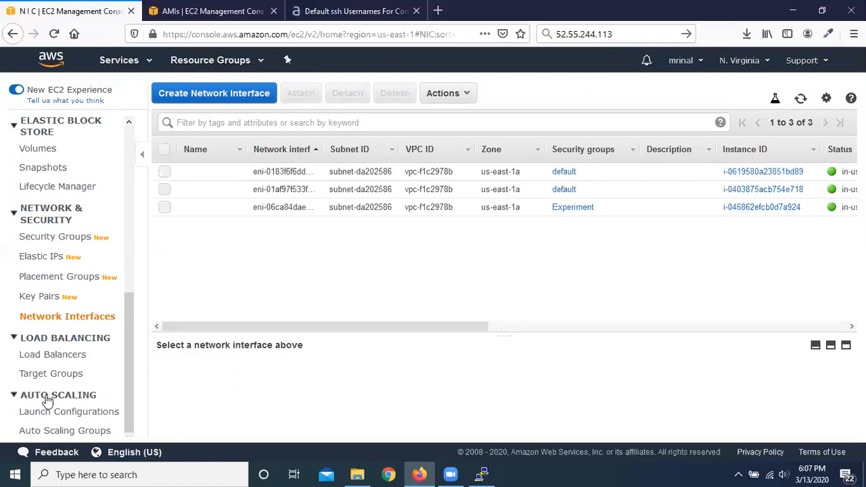
{"action": "scroll", "coordinate": [47, 401], "scroll_direction": "up", "scroll_amount": 5}
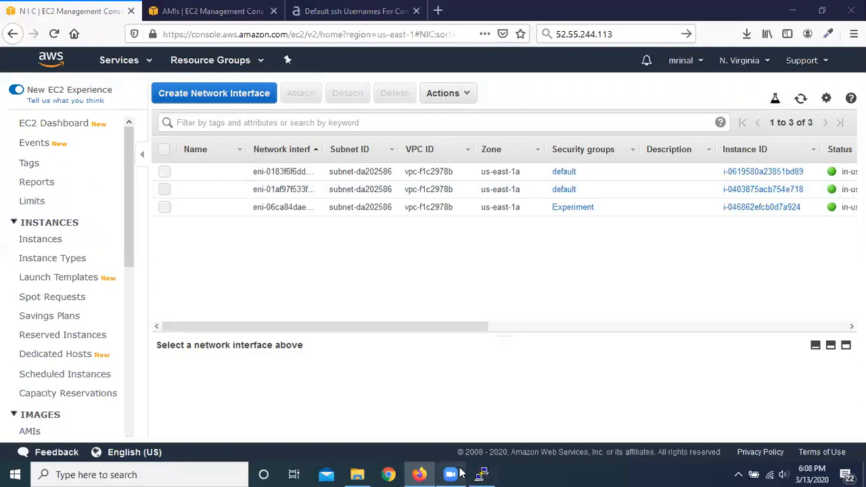
{"action": "left_click", "coordinate": [793, 10]}
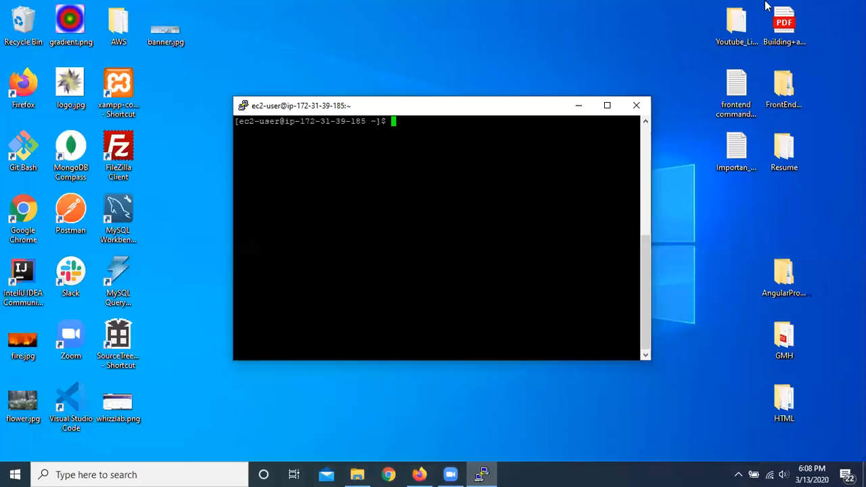